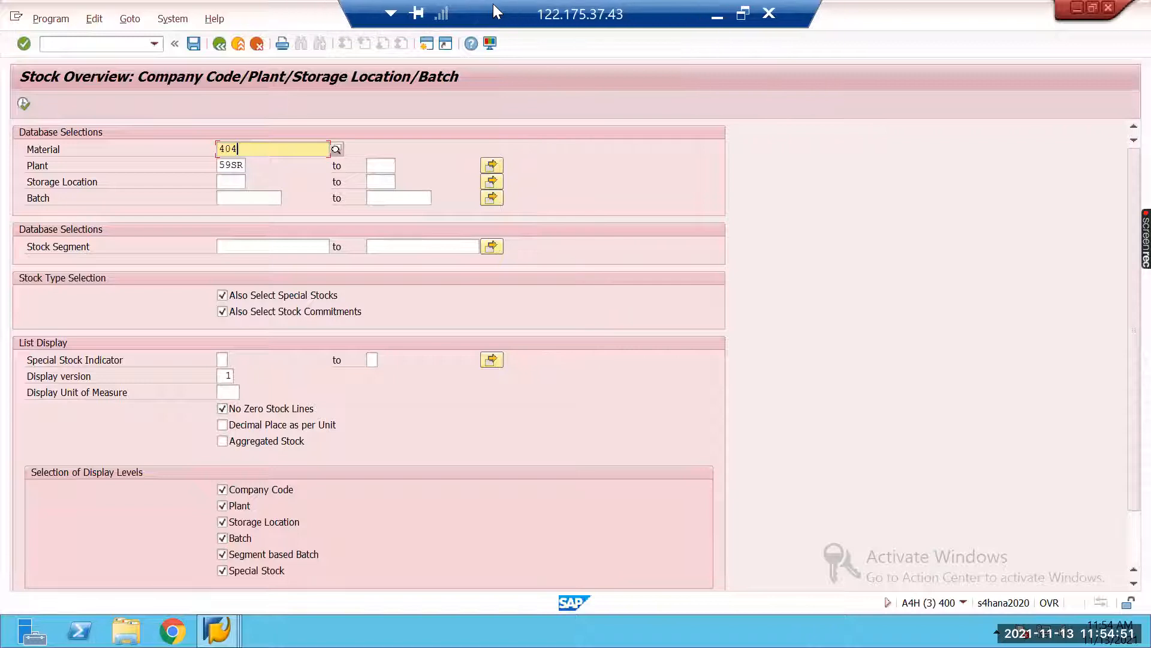
Step: Display the stock overview for material 404 in plant 59SR
left_click_drag(816, 14, 831, 15)
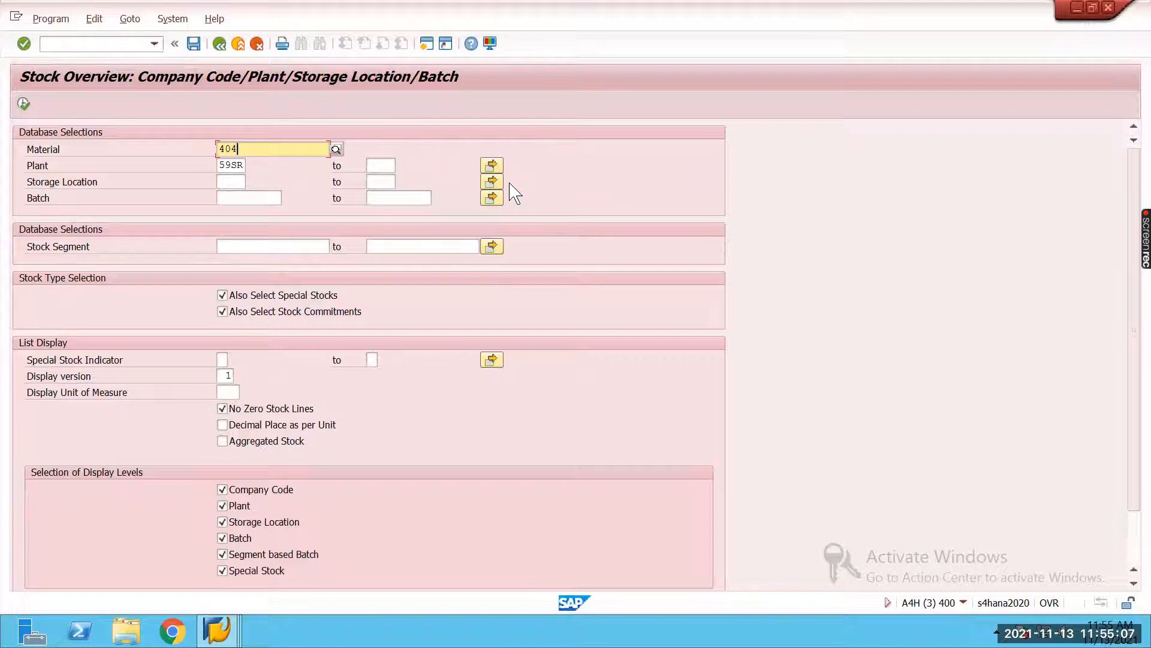
mouse_move(219, 631)
left_click(24, 104)
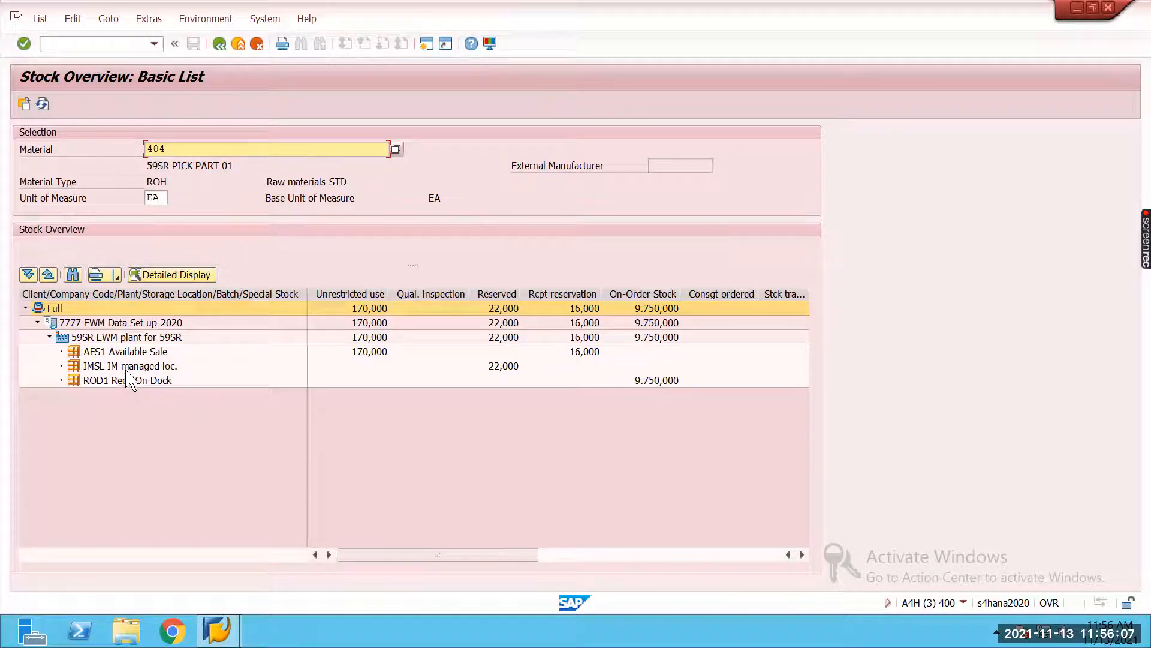
Step: Return to the stock selection and display the stock overview for material 405 in plant 59SR
left_click(220, 45)
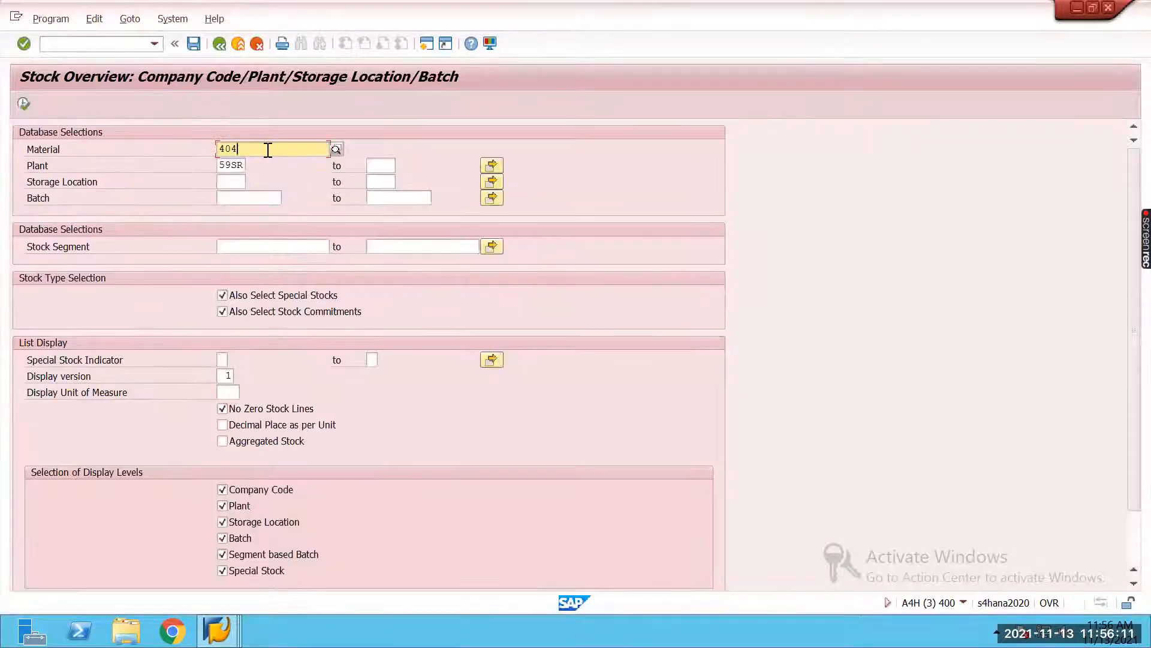
key("BackSpace")
type("5")
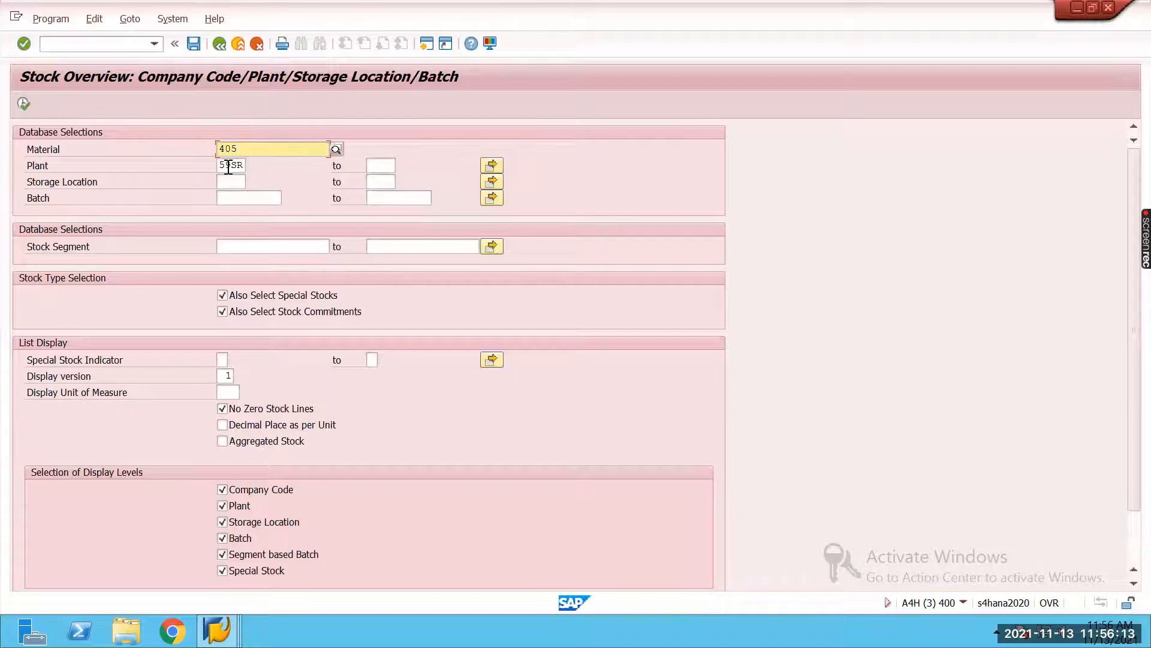
left_click(23, 105)
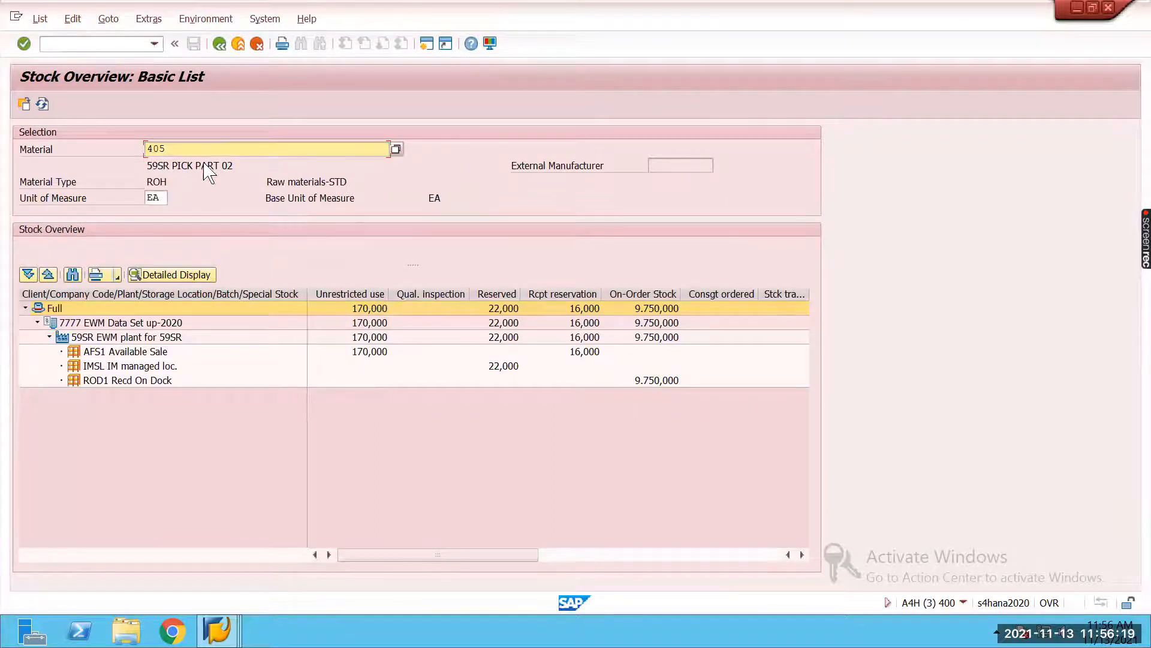
Step: Return to the stock selection and display the stock overview for material 406 in plant 59SR
left_click(219, 44)
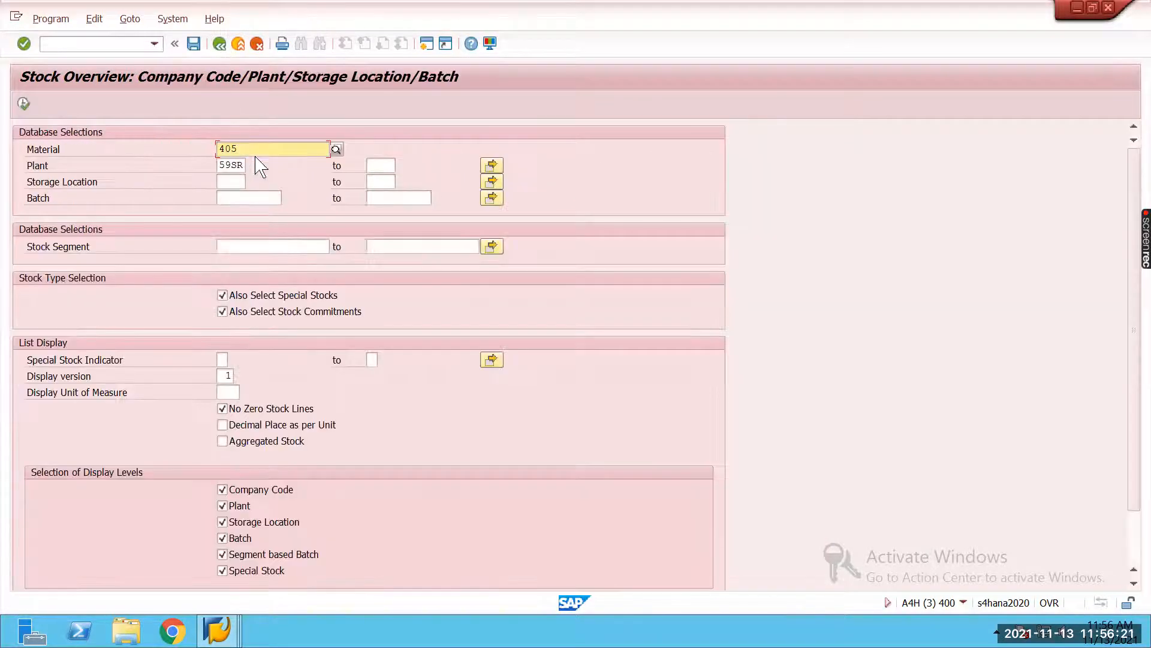
key("BackSpace")
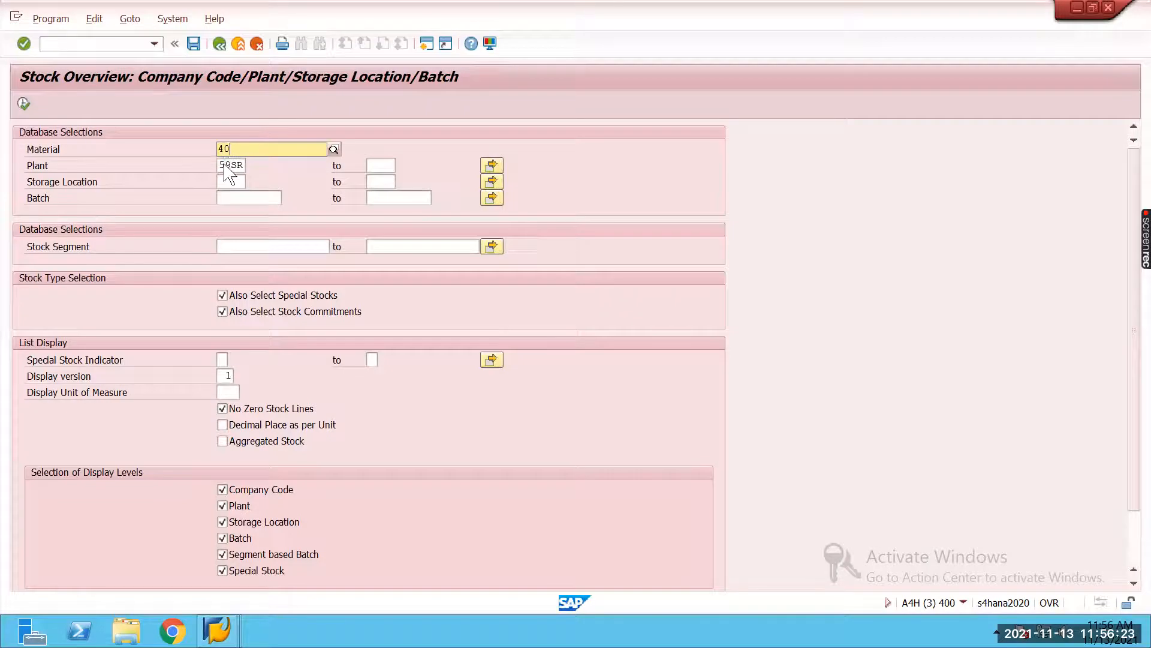
type("6")
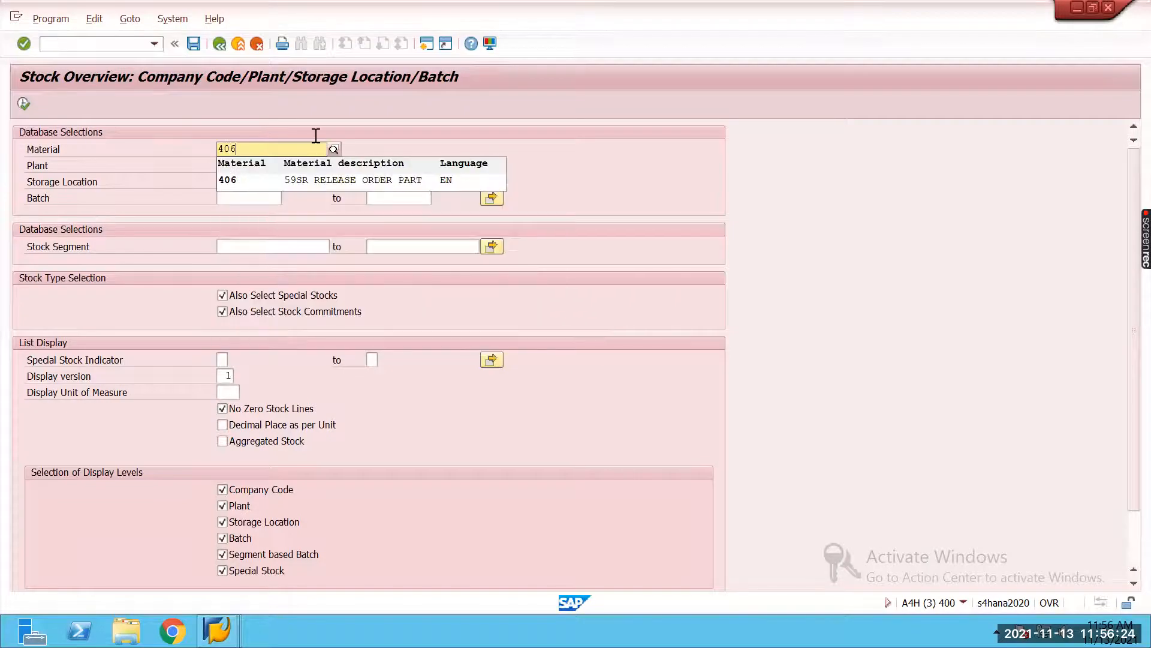
left_click(263, 181)
left_click(24, 105)
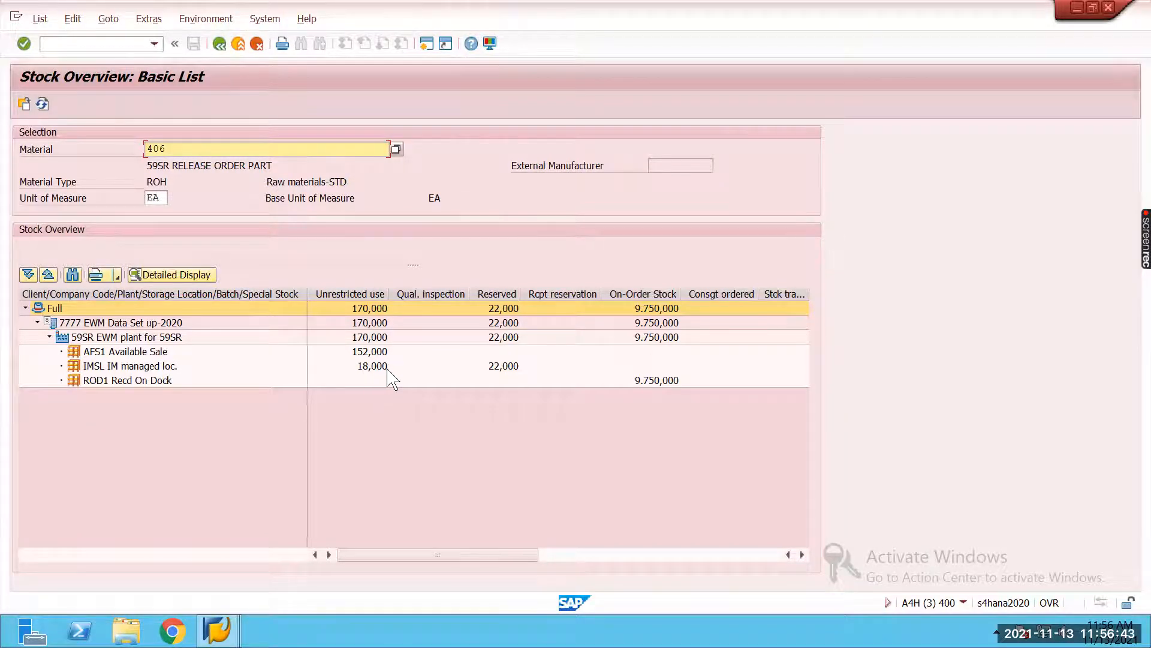
Step: In the Material Document List session, clear the material filter, list all documents for plant 59SR and review the entries for material 396
left_click(219, 43)
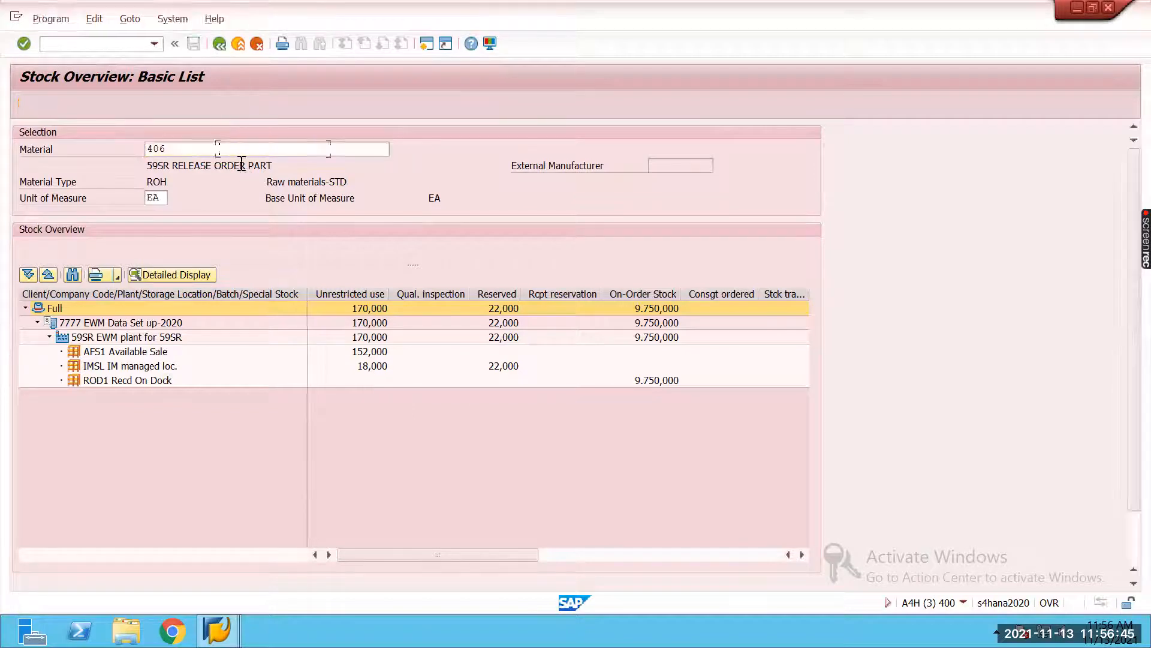
left_click(109, 45)
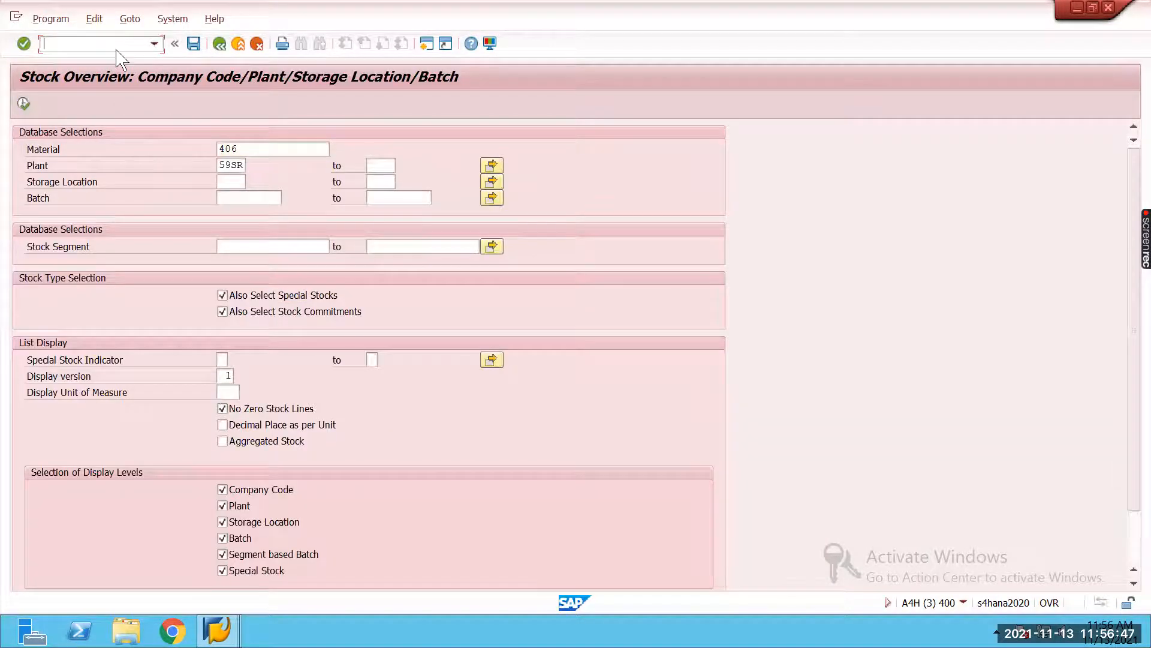
key("alt+Tab")
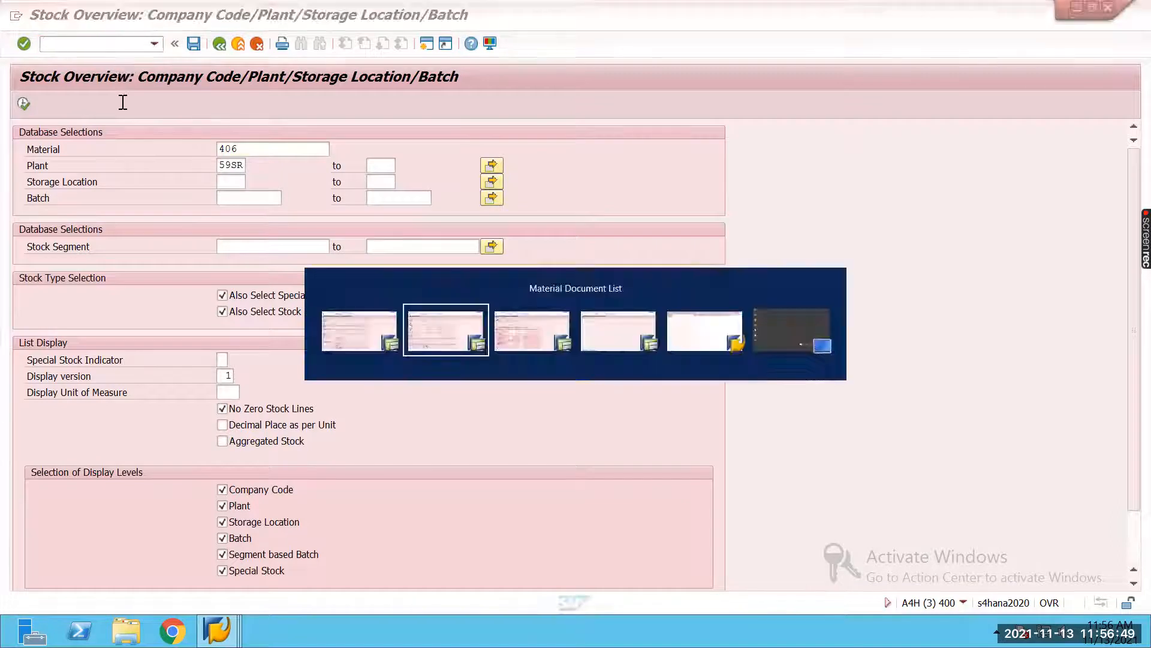
key("BackSpace")
key("BackSpace")
key("BackSpace")
left_click(249, 122)
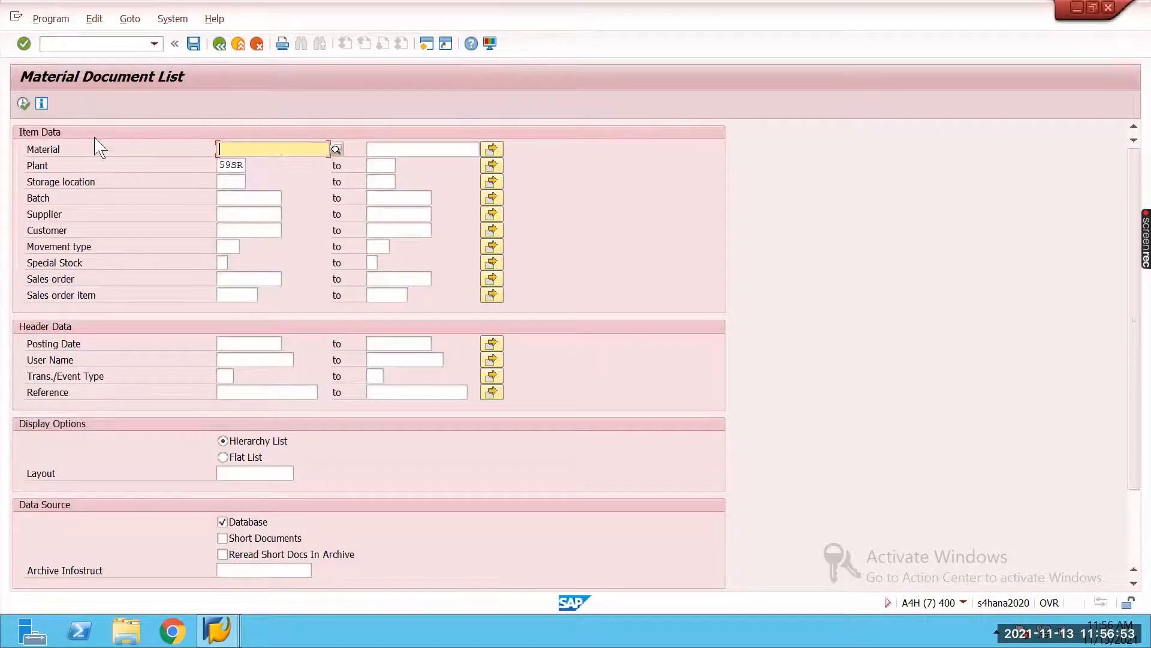
left_click(23, 103)
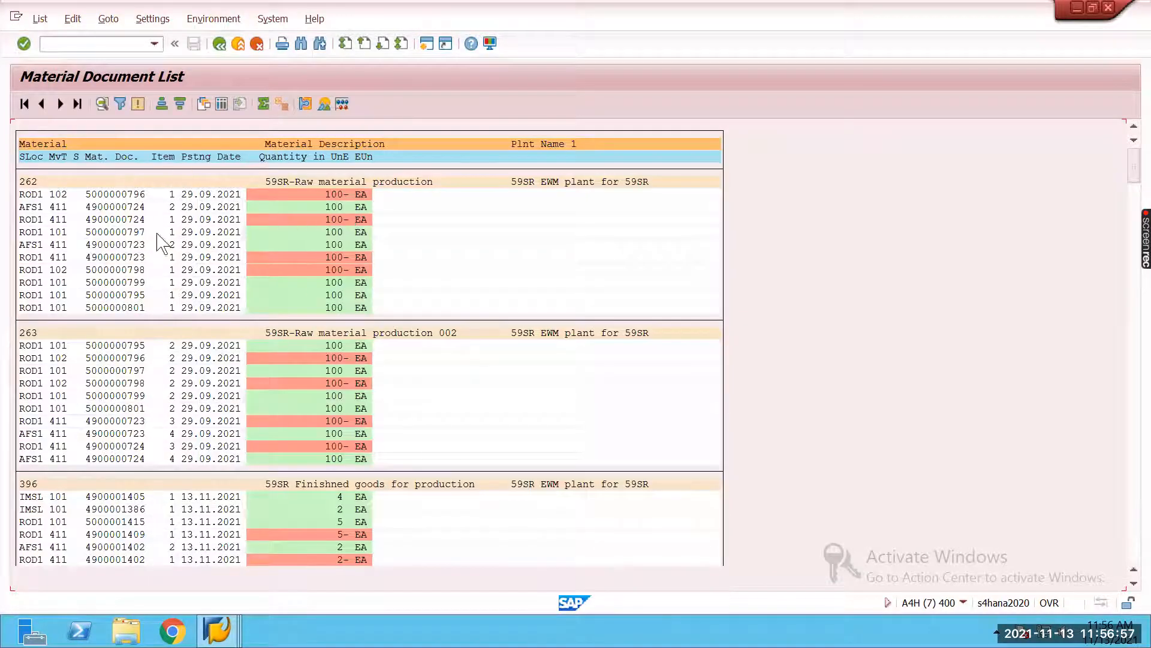
scroll(77, 309, "down", 3)
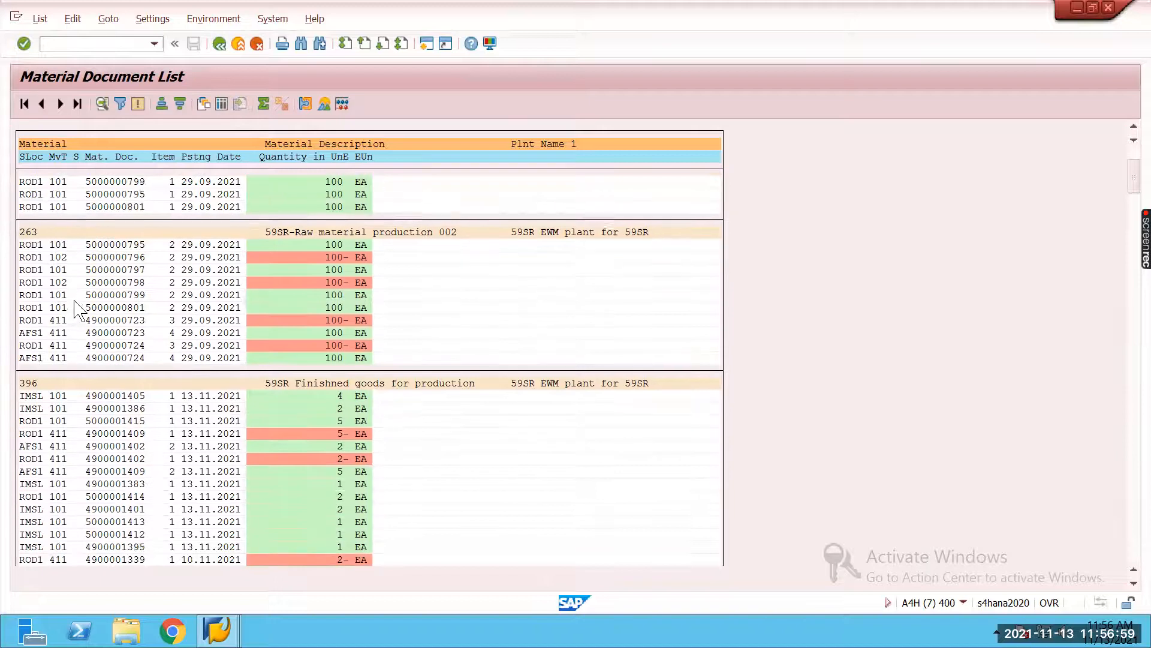
scroll(77, 308, "down", 4)
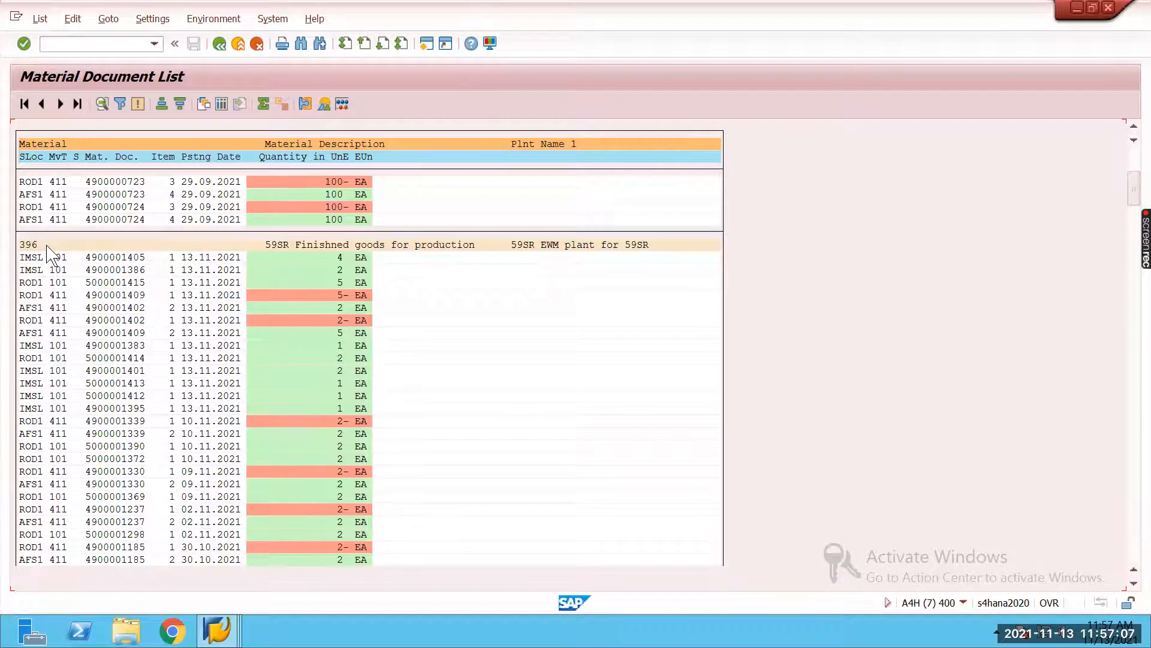
scroll(51, 252, "up", 4)
Step: In the production order confirmation session, start transaction CO01 and begin a PP01 production order for material 396 in plant 59SR
key("alt+Tab")
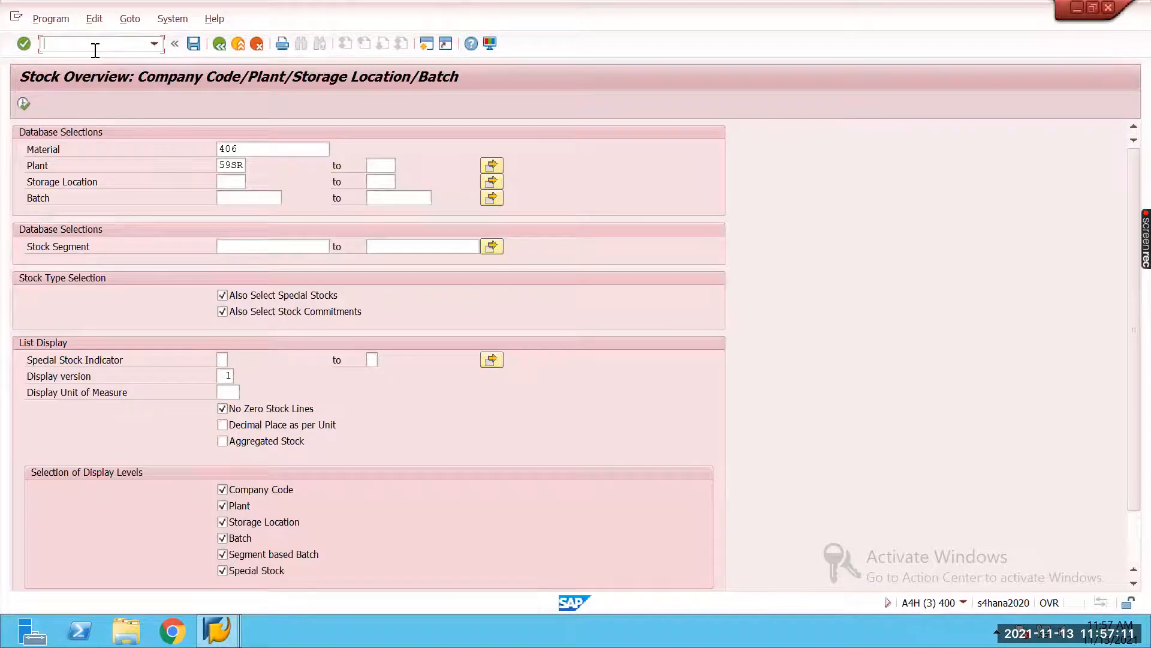
key("alt+Tab")
key("alt+Tab")
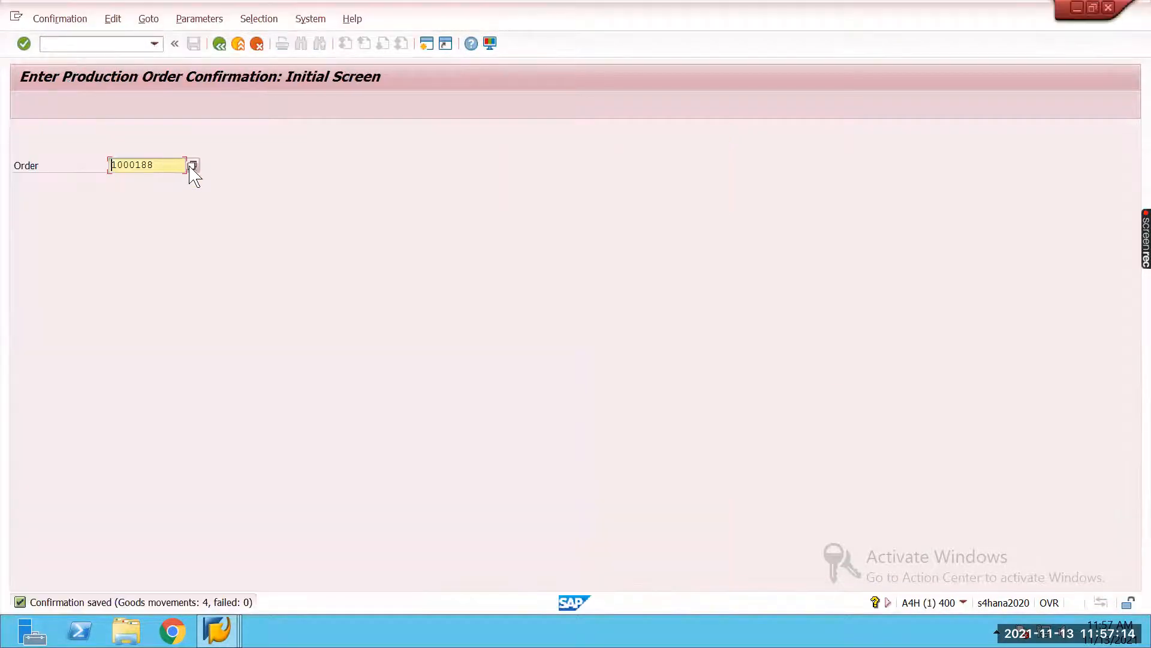
left_click(128, 44)
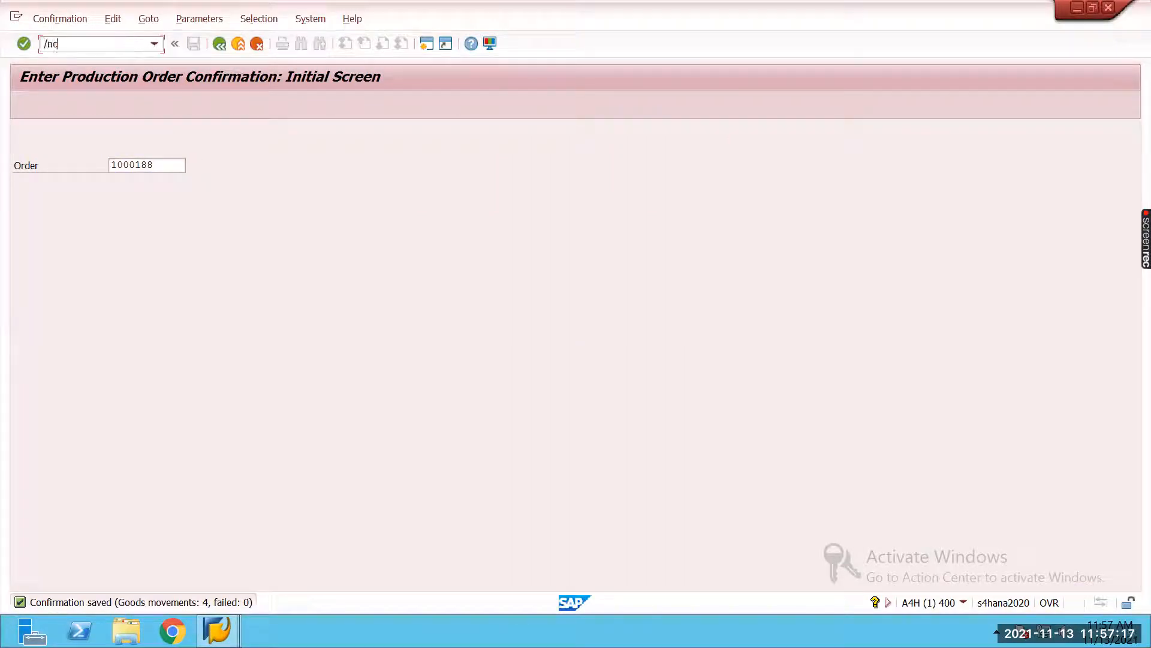
type("/nco01")
key("Return")
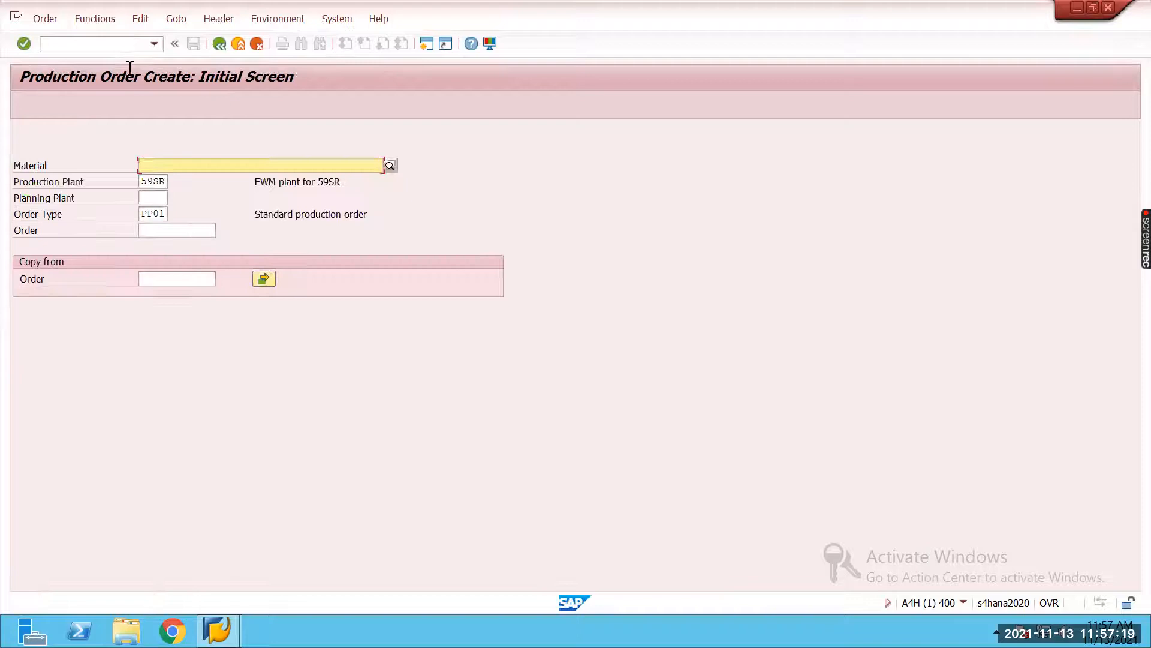
type("396")
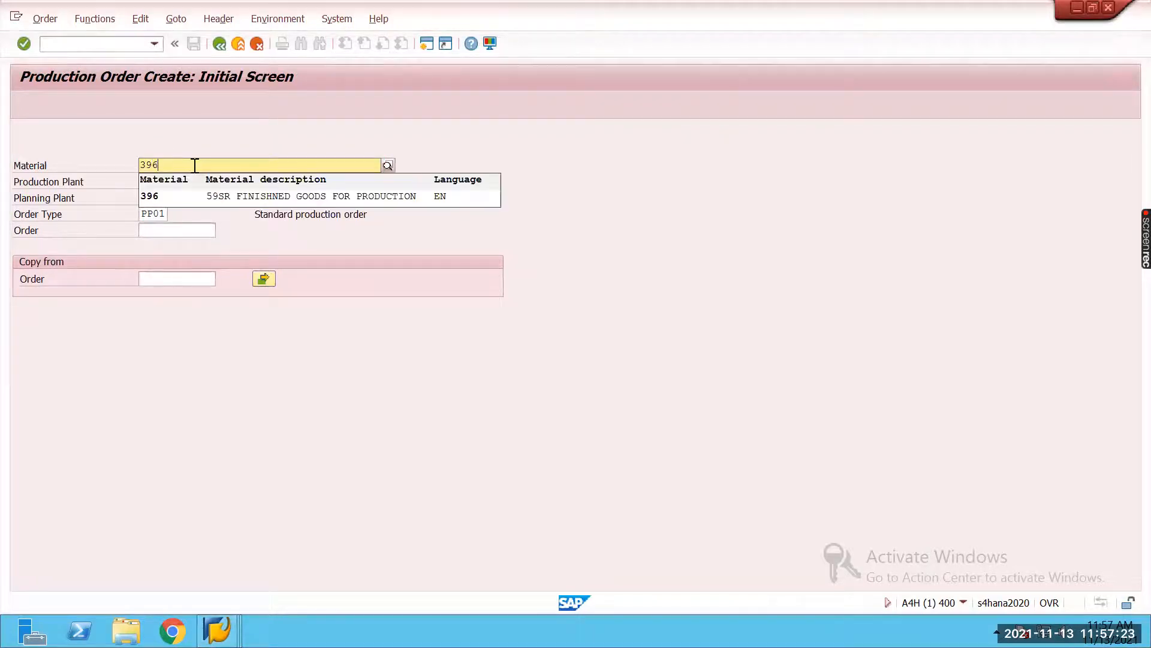
key("Return")
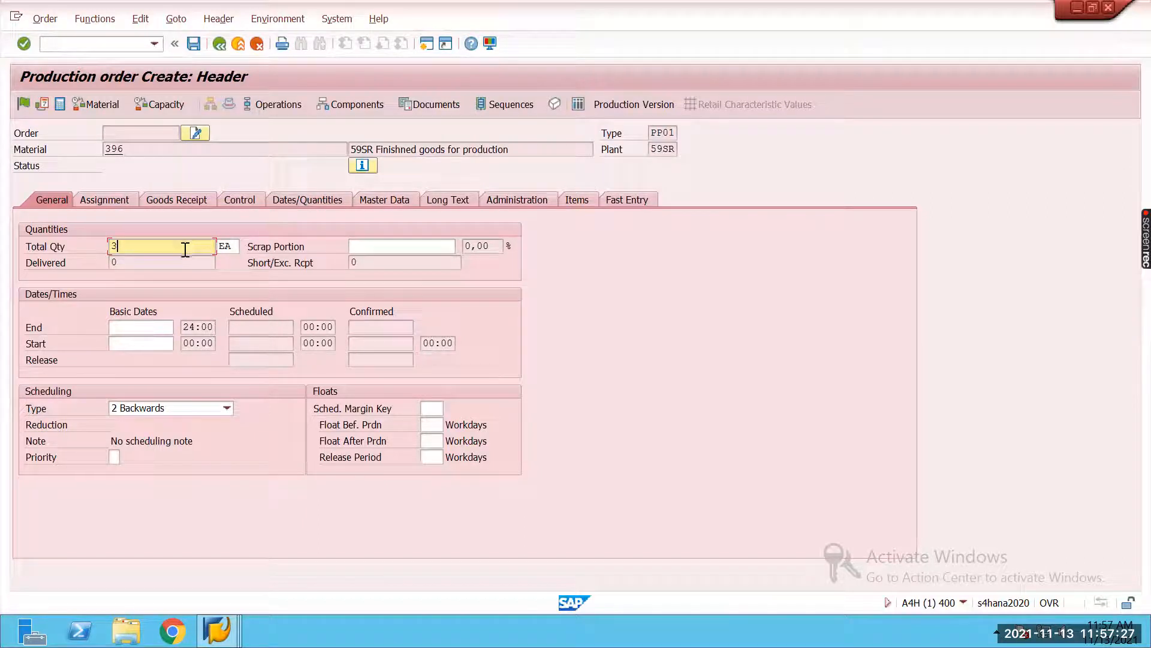
Step: Schedule the order for 3 EA with type 1 Forwards and basic start date 15.11.2021, and release it
left_click(227, 409)
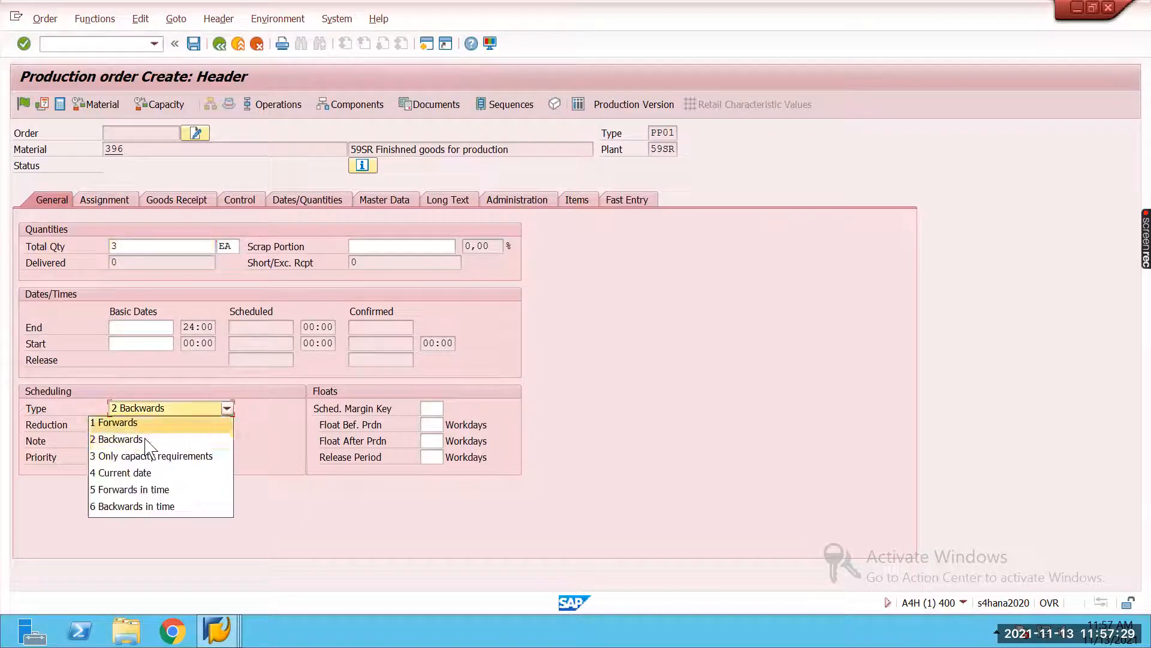
left_click(136, 422)
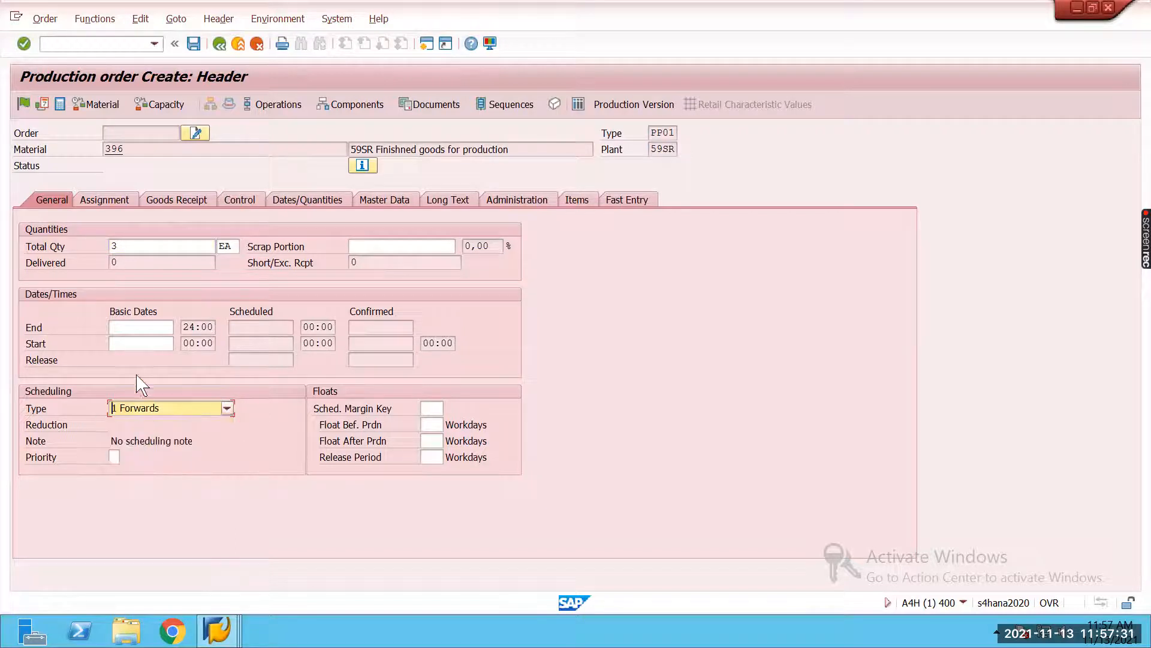
left_click(157, 344)
left_click(180, 344)
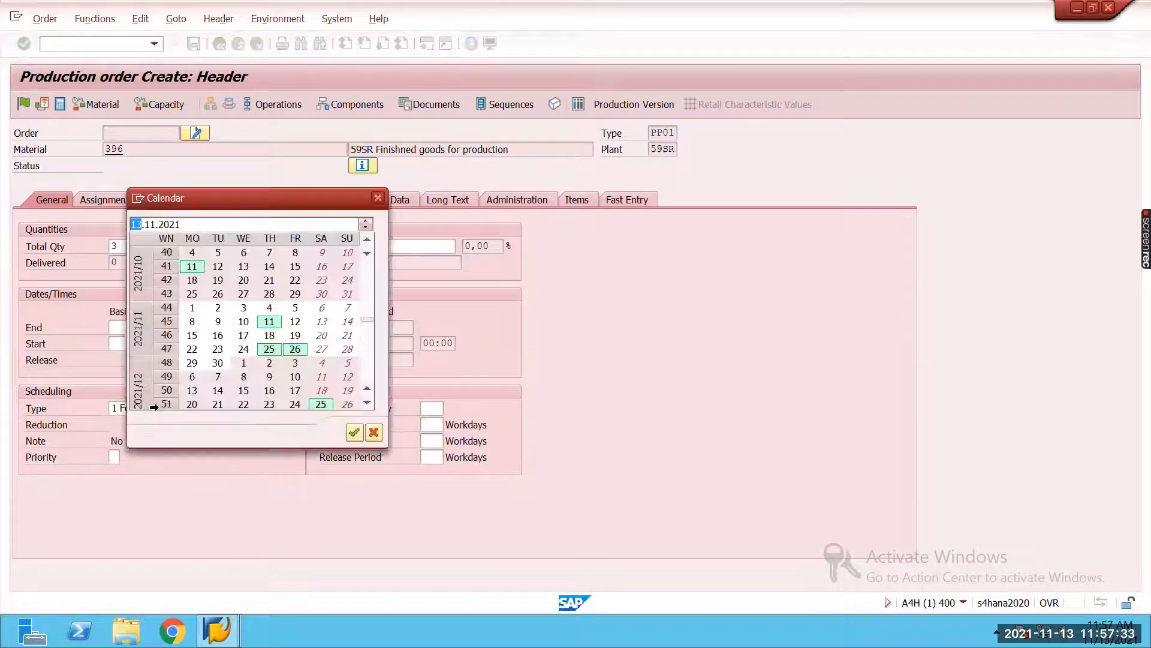
double_click(203, 353)
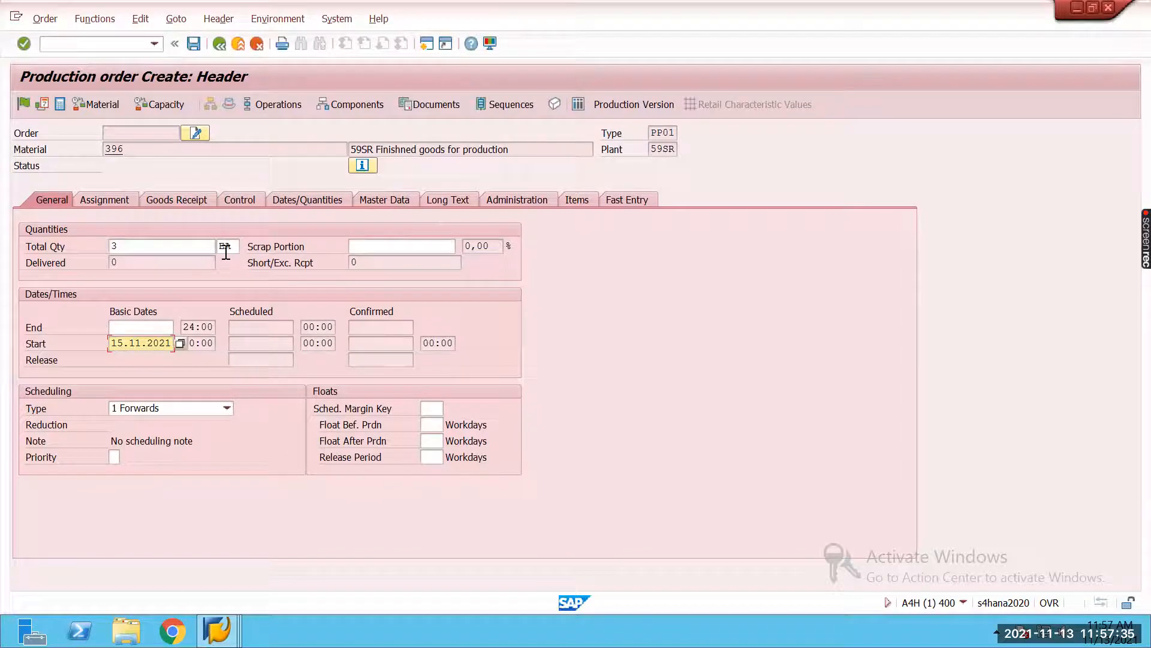
key("Return")
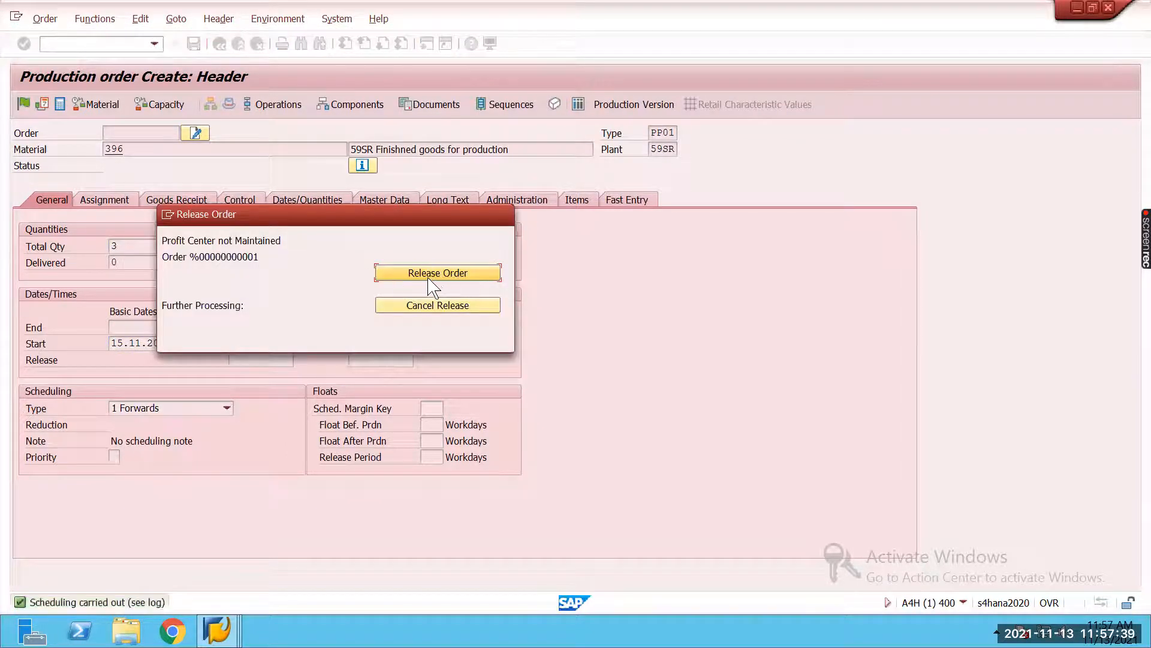
left_click(438, 273)
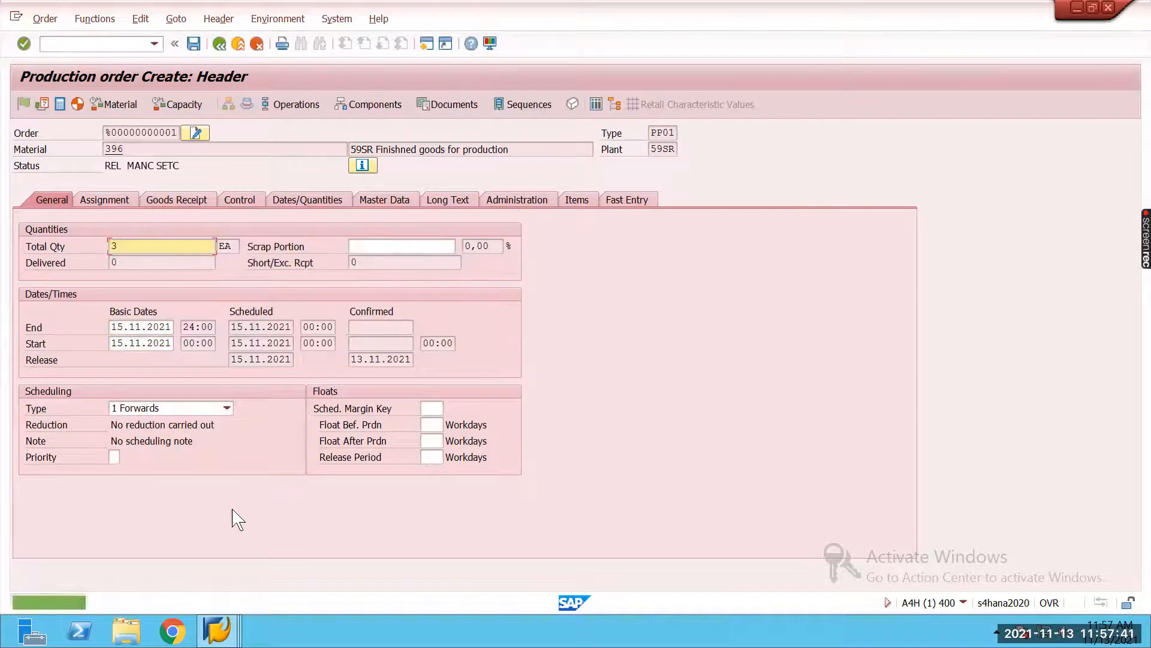
Step: Review the order's operation with its control key and its component list, and save the production order
left_click(296, 104)
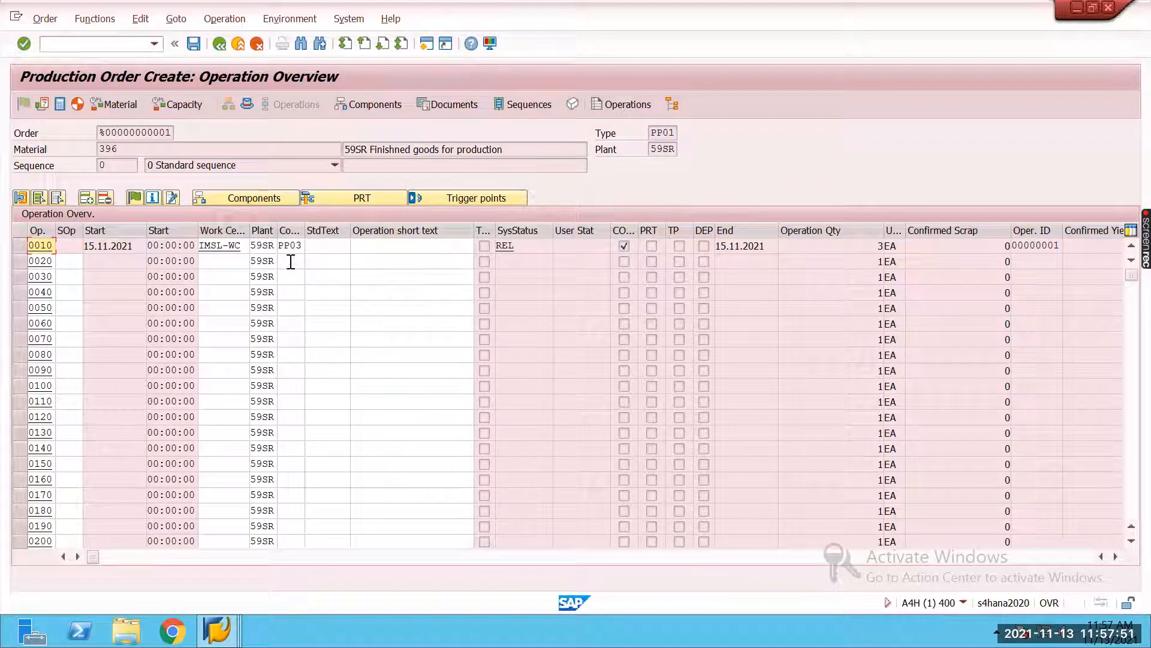
left_click(300, 245)
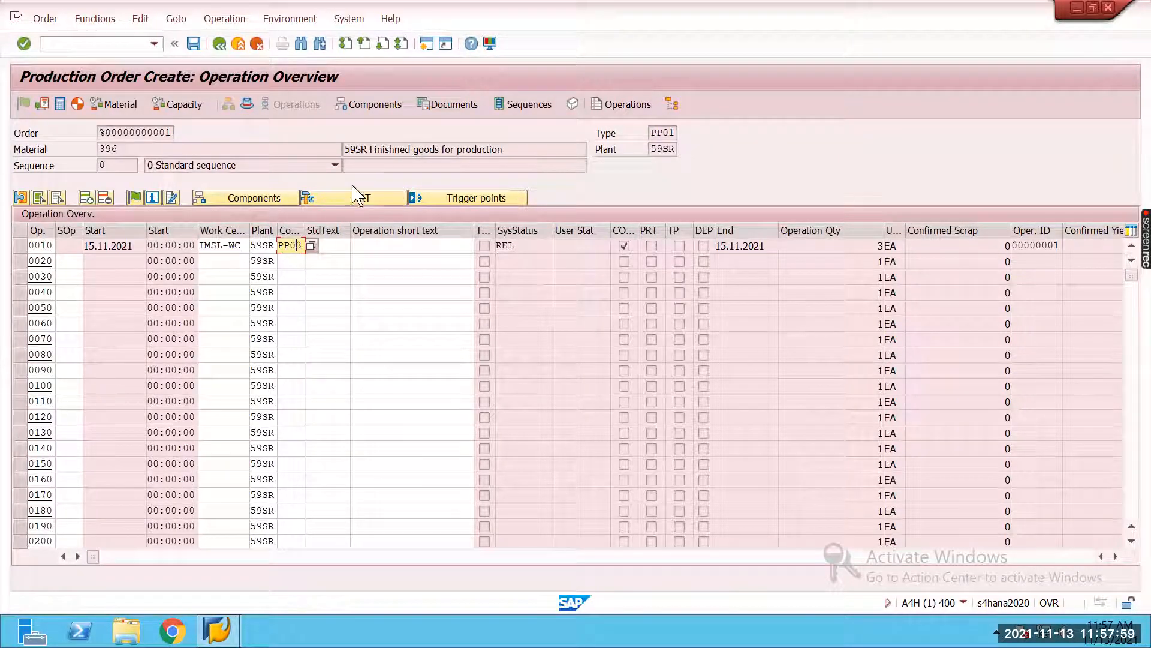
left_click(402, 105)
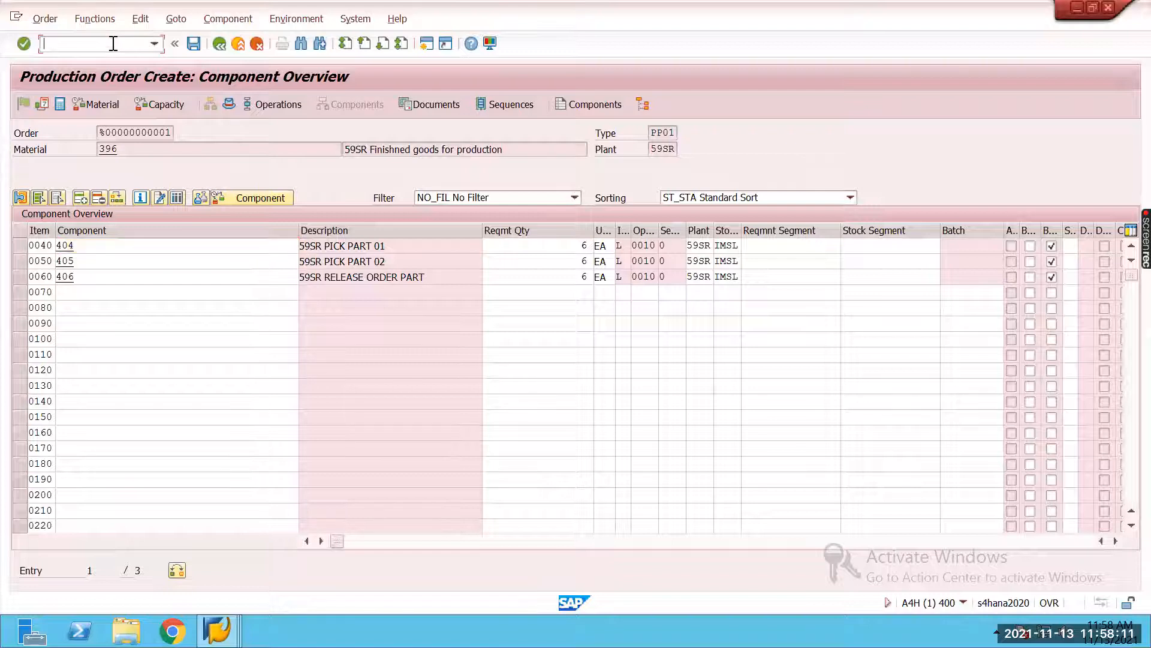
left_click(194, 44)
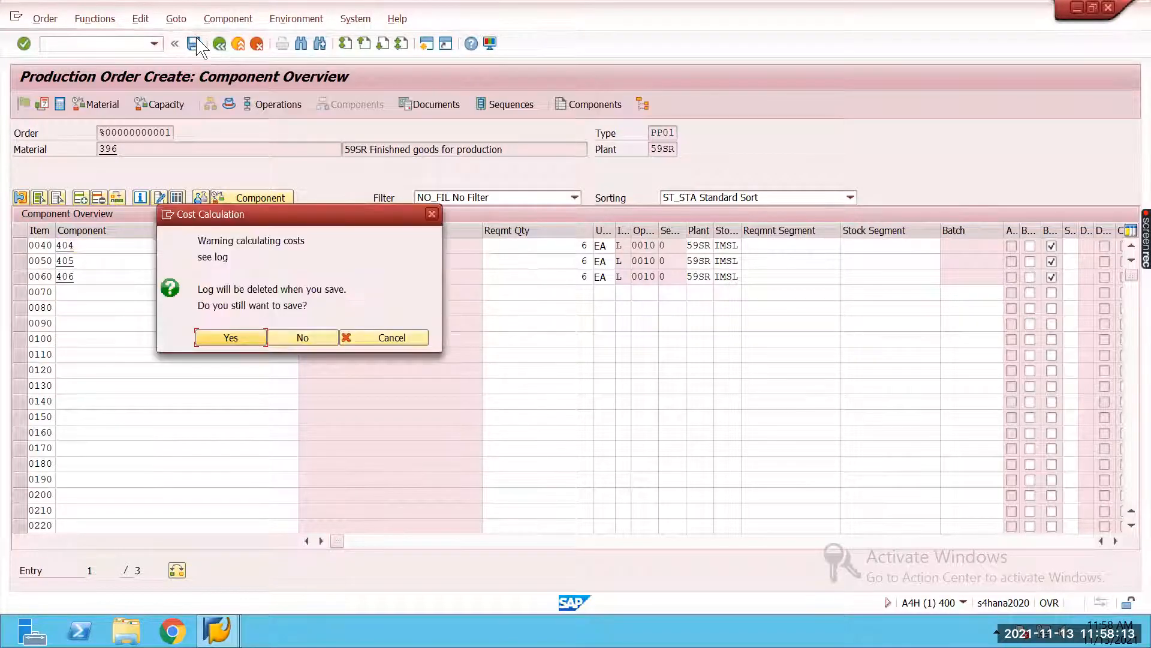
left_click(248, 337)
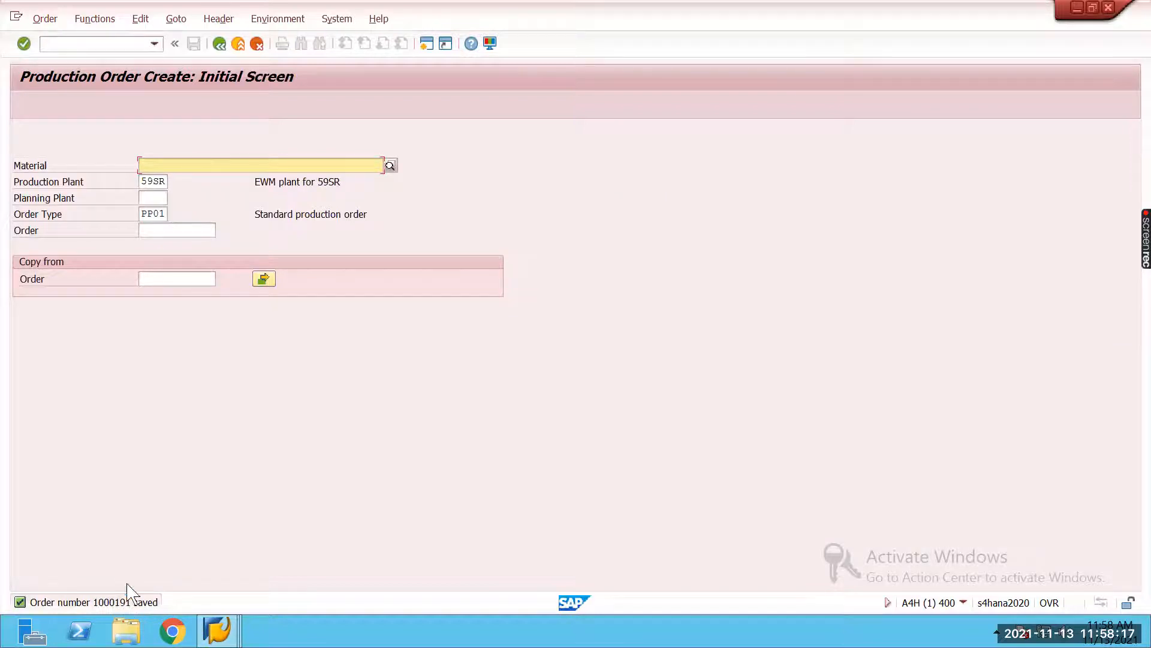
Step: Open the newly saved production order for material 396 in change mode
left_click(48, 20)
left_click(57, 94)
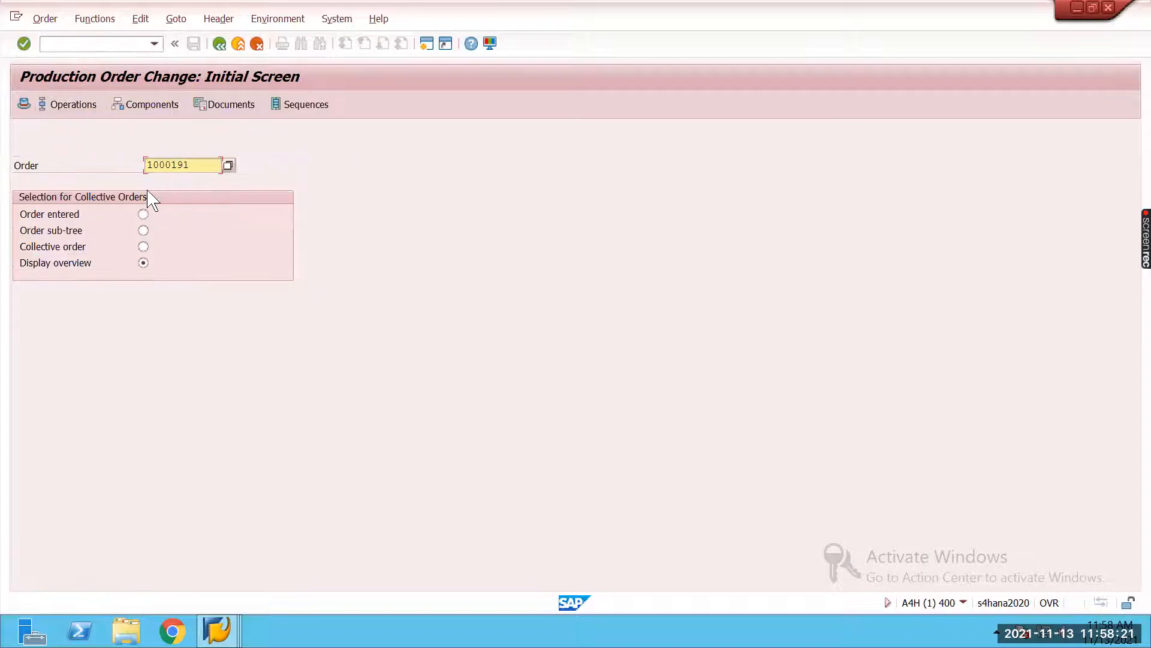
key("Return")
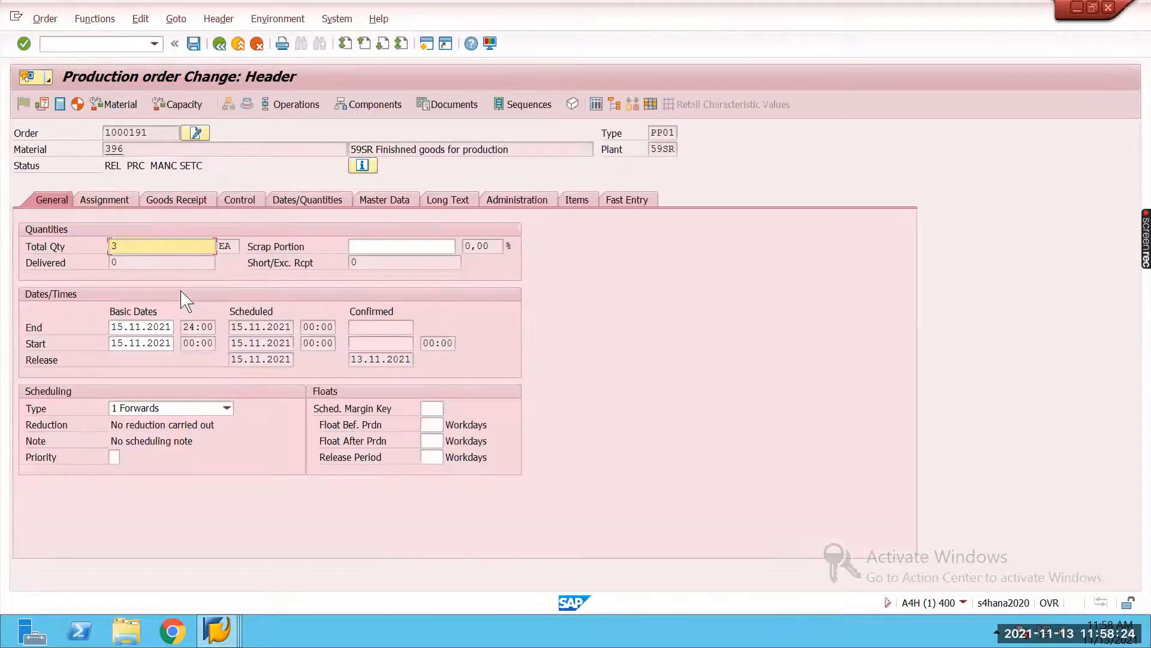
Step: Simulate WM material staging for the production order, compare the pick parts with all parts, and return to the order header
left_click(99, 19)
mouse_move(171, 226)
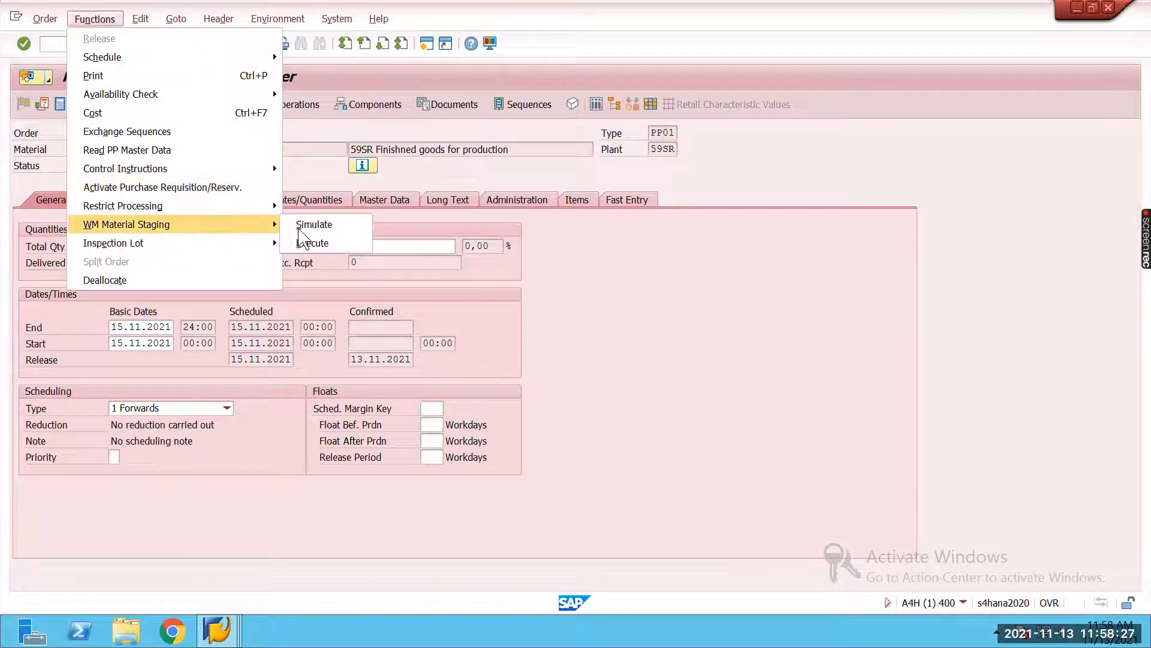
left_click(311, 224)
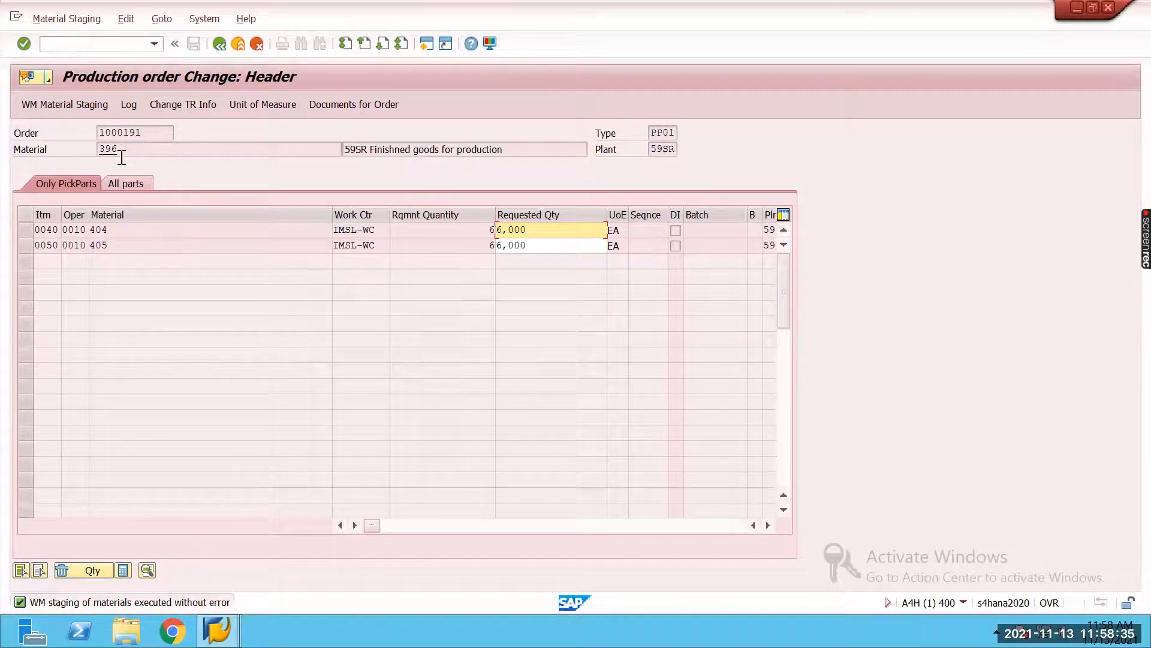
left_click(126, 183)
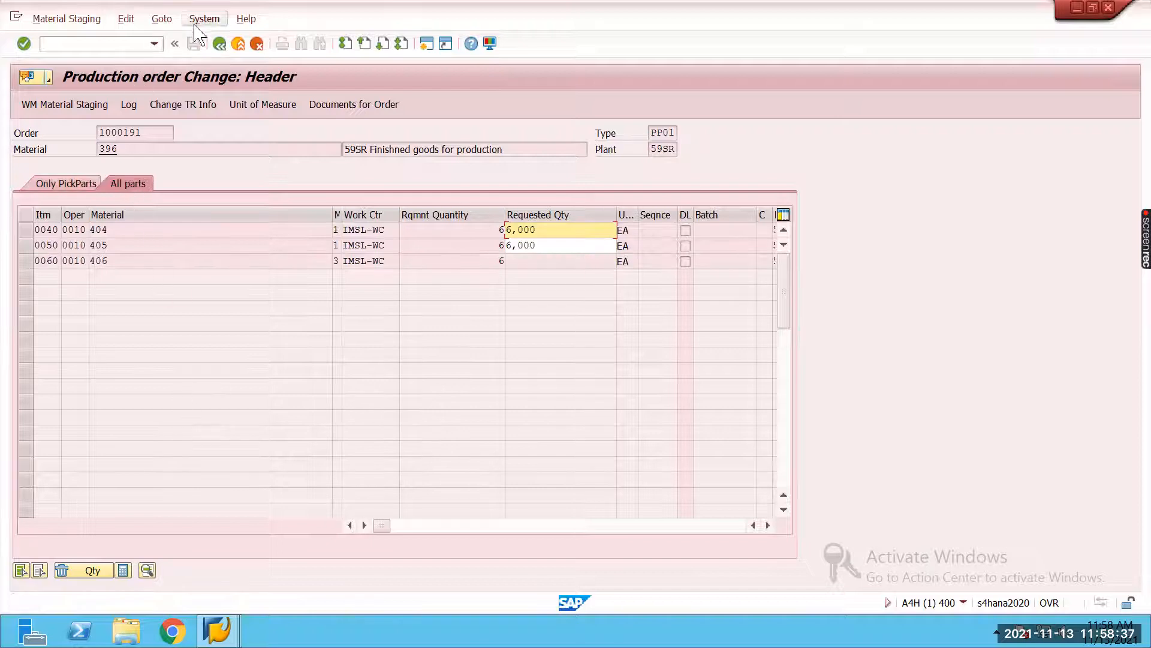
left_click(219, 44)
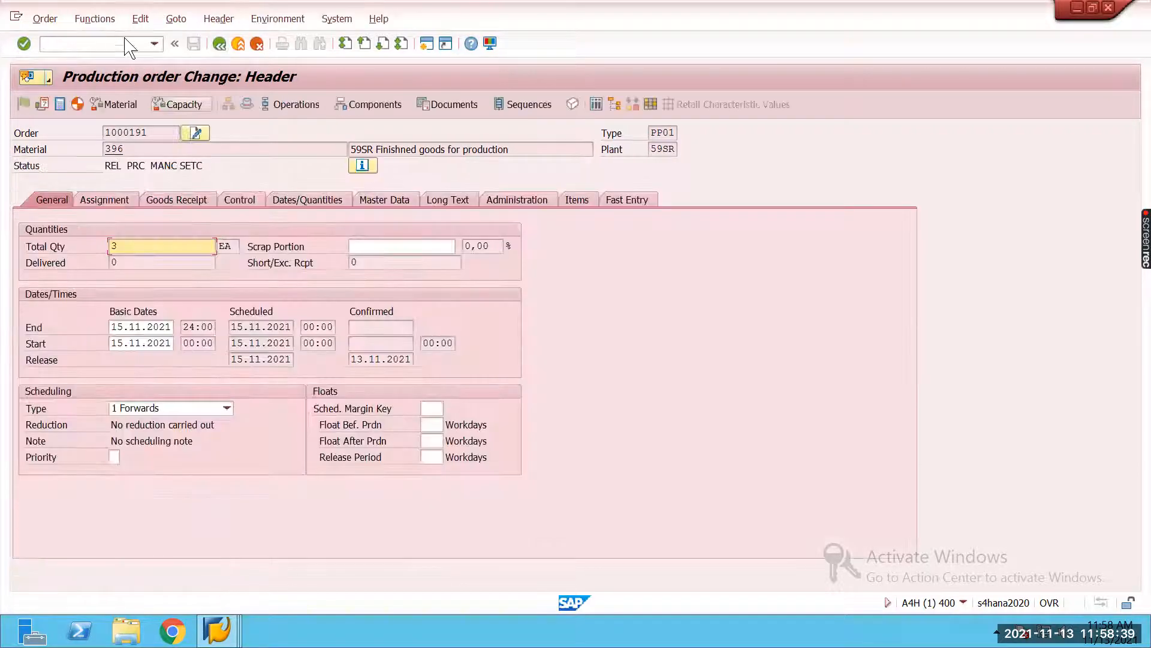
Step: Execute WM material staging for the production order and save the order despite the cost calculation warning
left_click(95, 19)
mouse_move(264, 224)
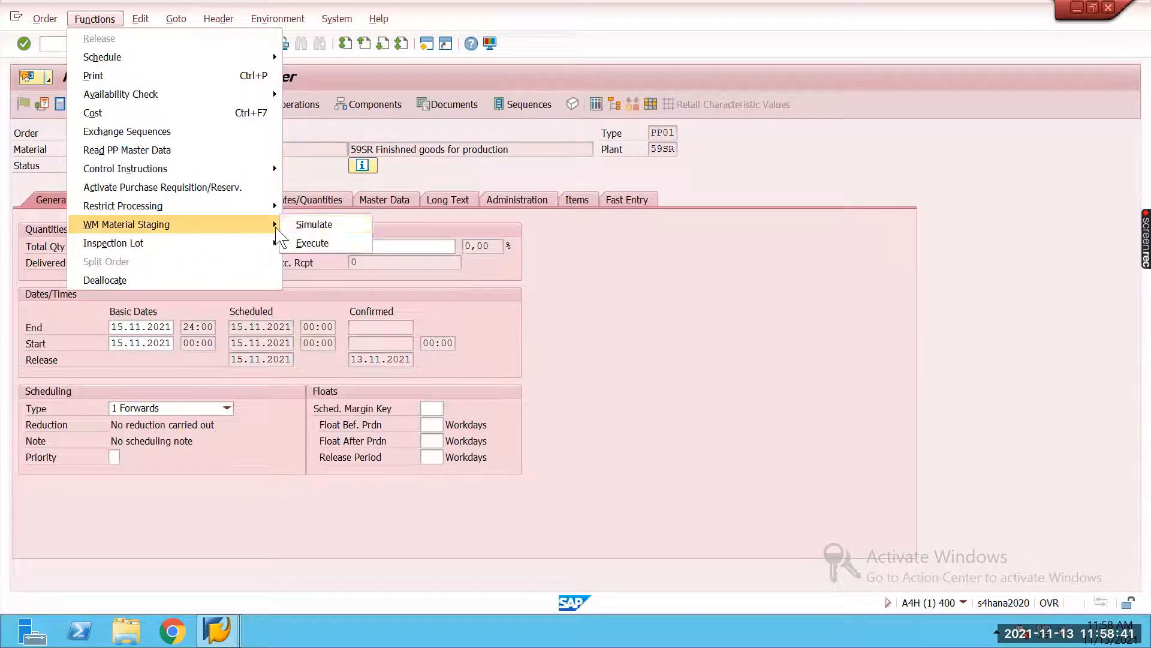
left_click(307, 246)
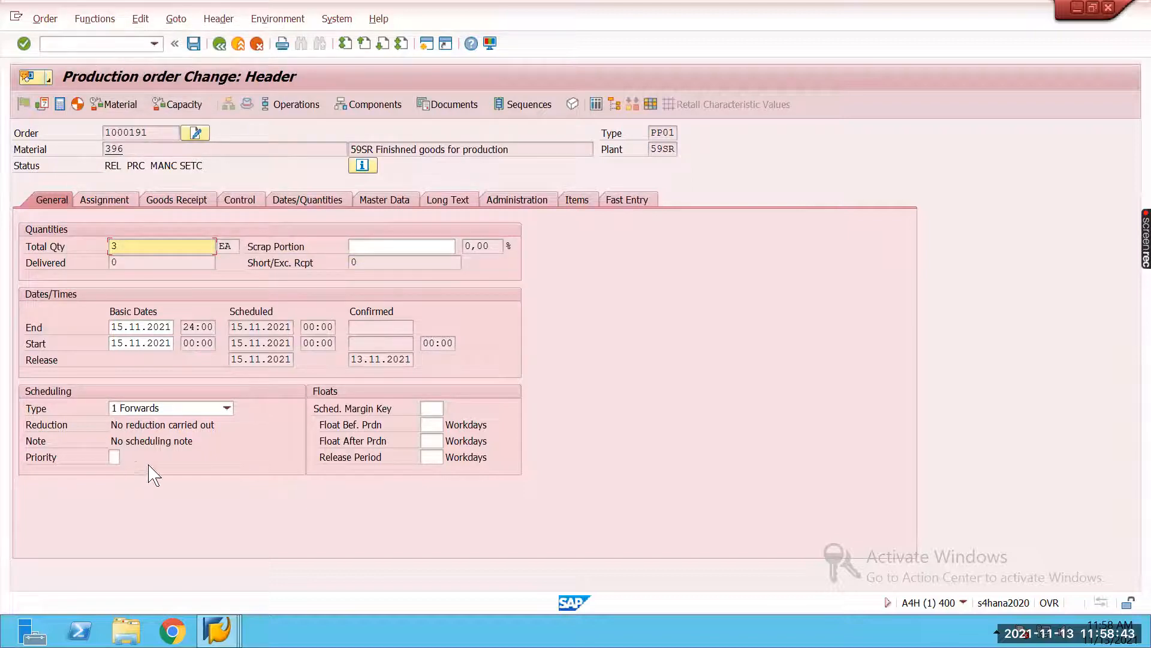
left_click(193, 43)
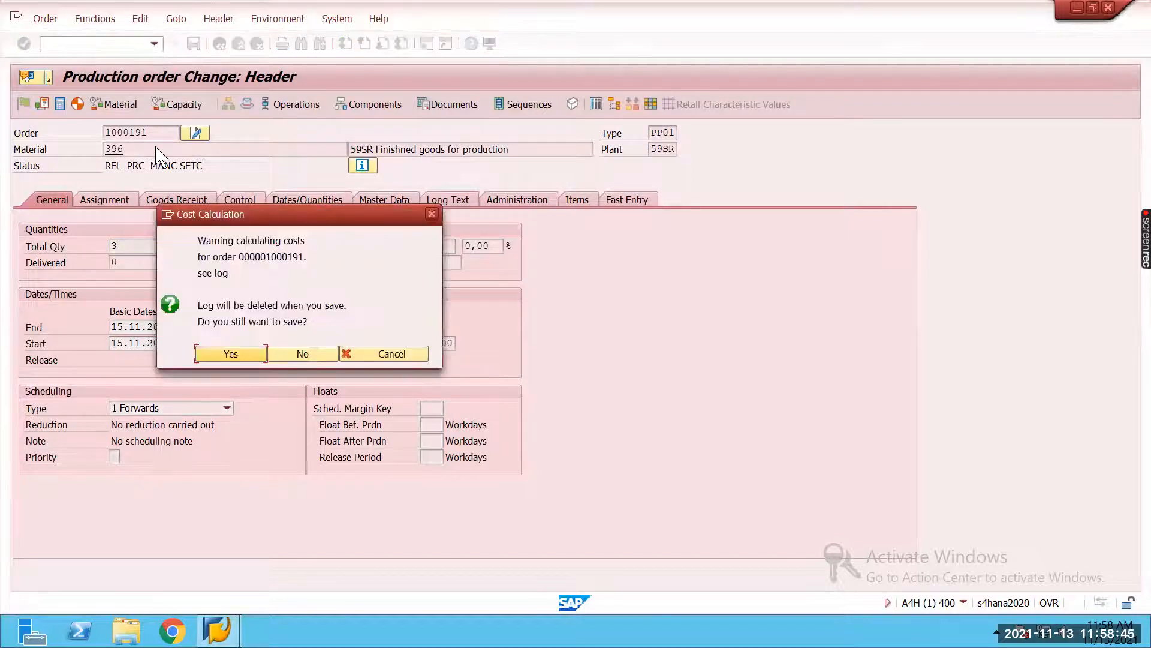
left_click(232, 355)
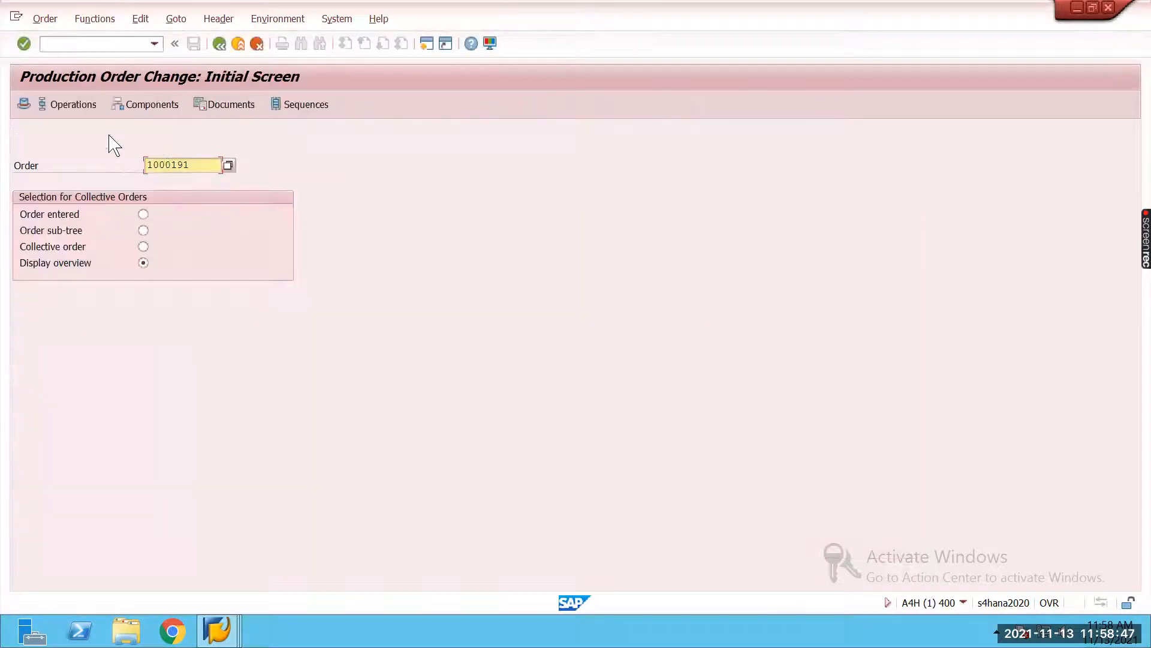
Step: Open transaction /scwm/prdo in a new session and find the outbound delivery order by the saved manufacturing order's number
type("/o/scwm/prdo")
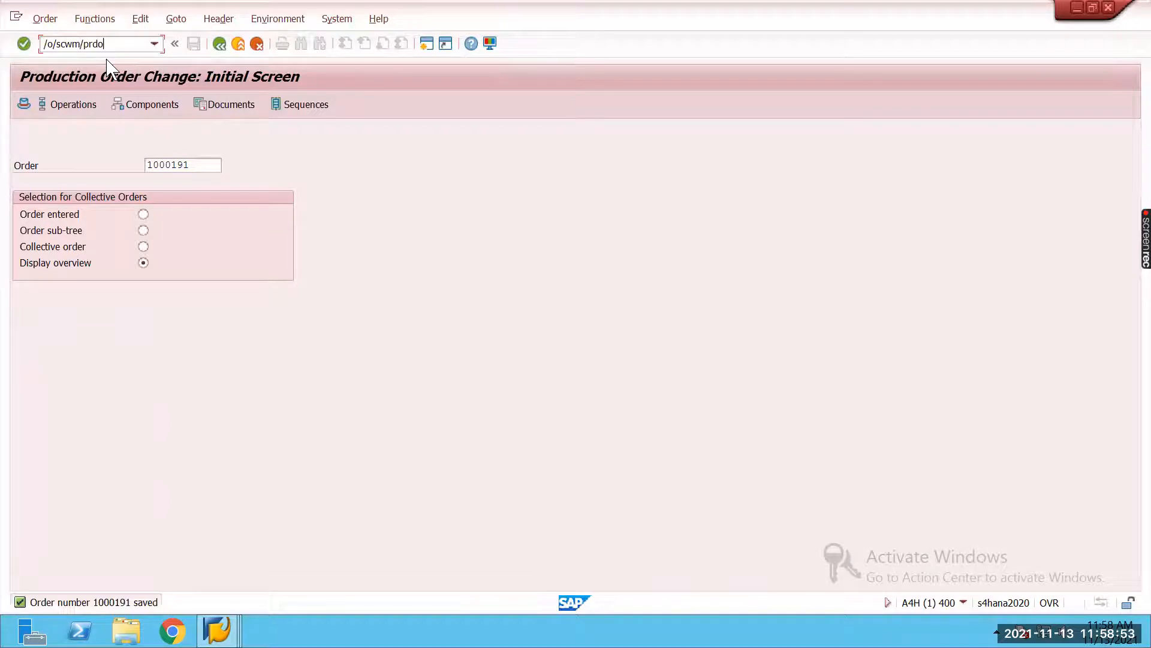
key("Return")
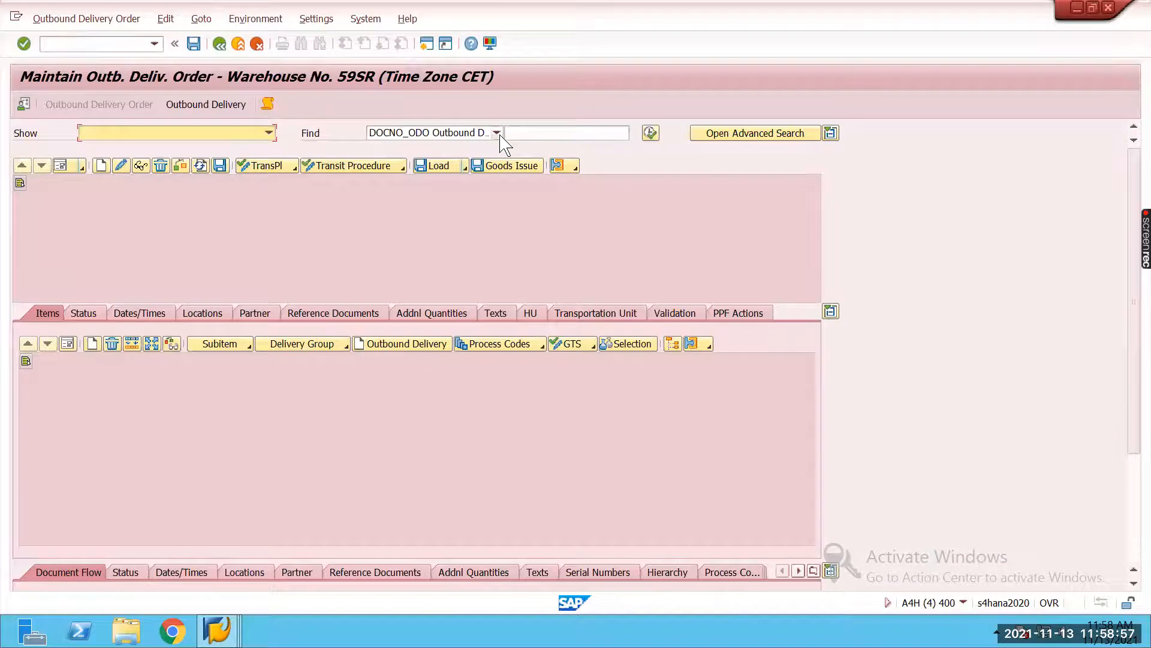
left_click(497, 133)
left_click(437, 197)
left_click(536, 133)
left_click(568, 146)
key("BackSpace")
type("1000191")
left_click(602, 133)
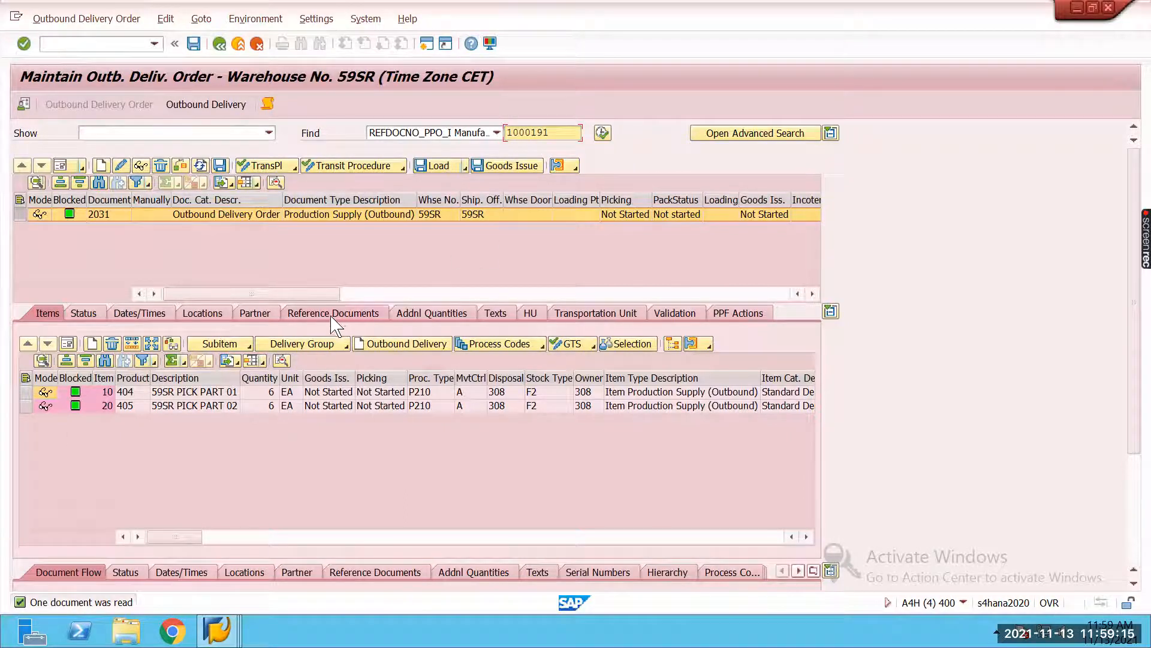
Step: Select item 10 of the outbound delivery order and check the manufacturing order among its reference documents
left_click(26, 392)
double_click(71, 393)
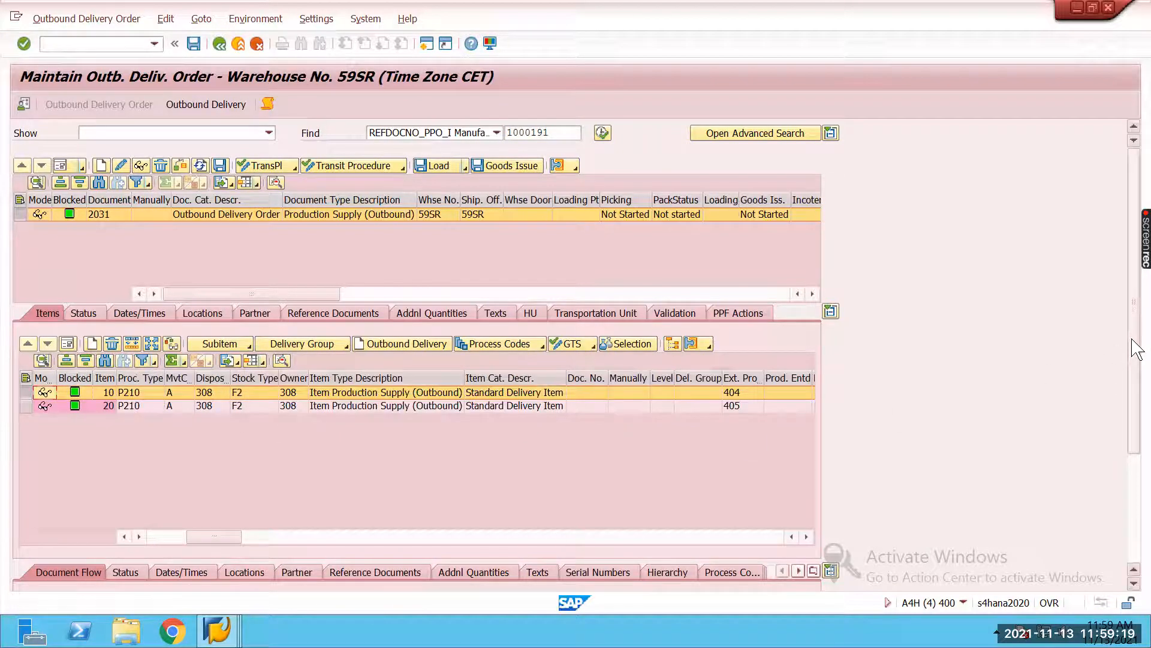
left_click_drag(1133, 337, 1132, 484)
left_click(373, 410)
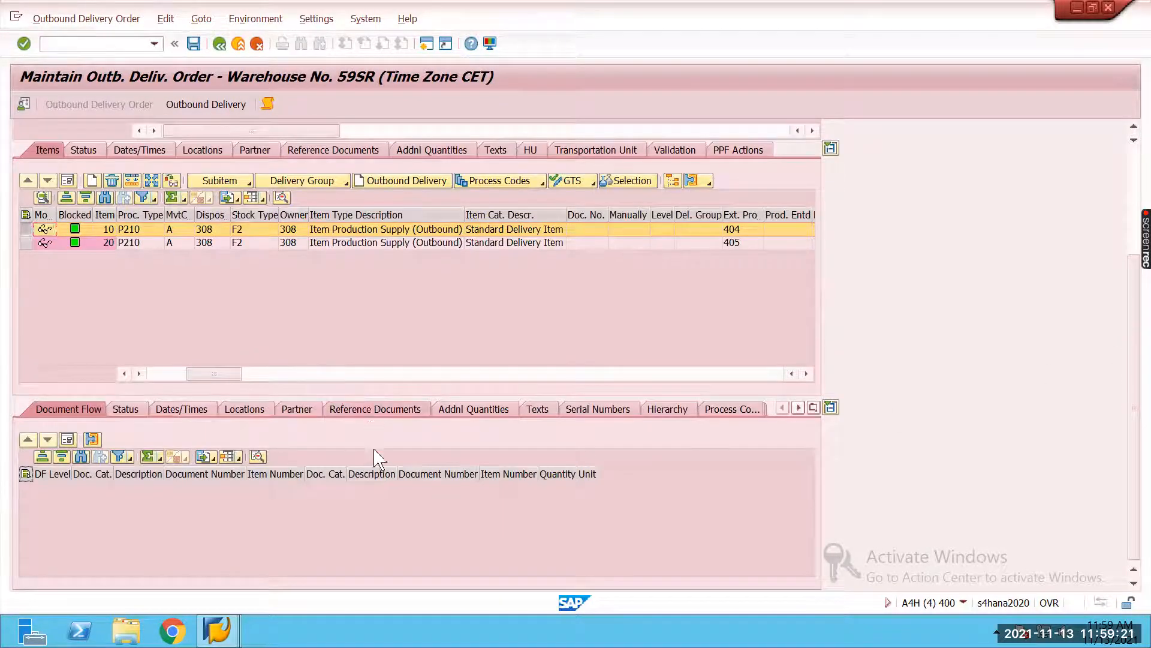
left_click(271, 517)
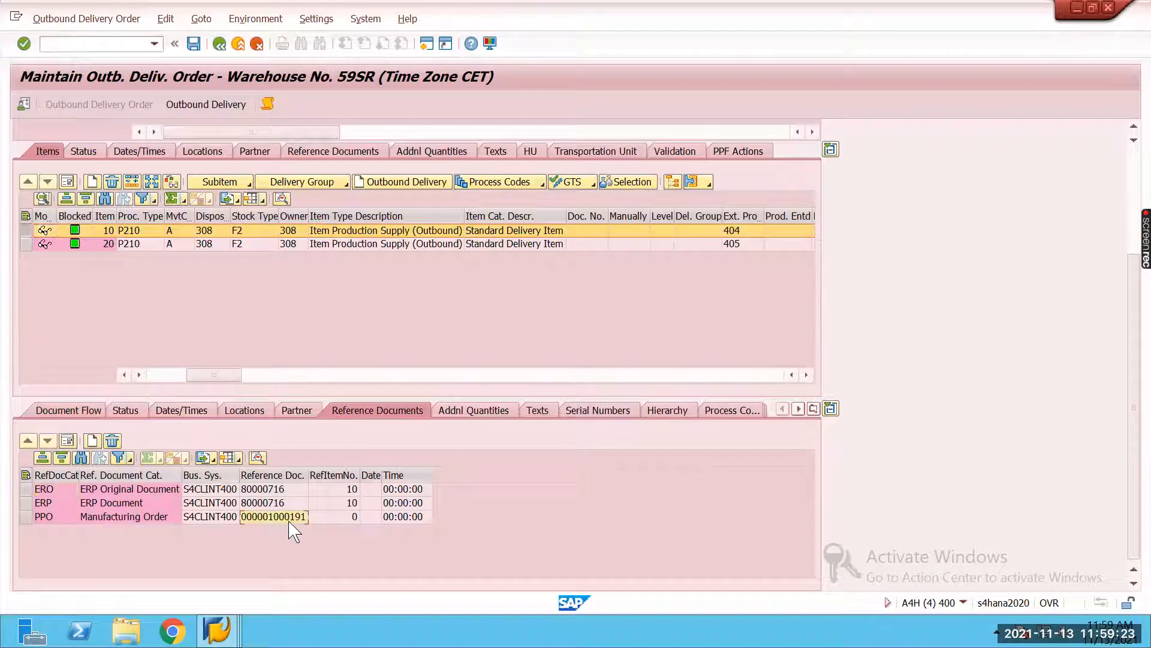
left_click_drag(1131, 365, 1126, 253)
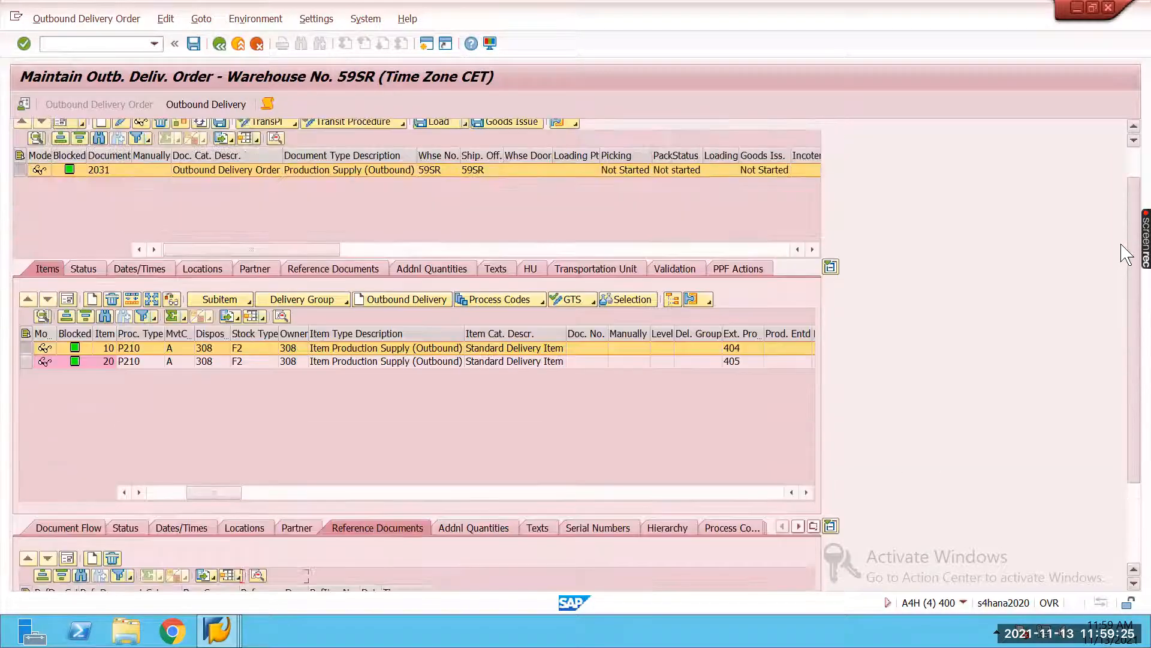
scroll(14, 362, "up", 1)
left_click(65, 21)
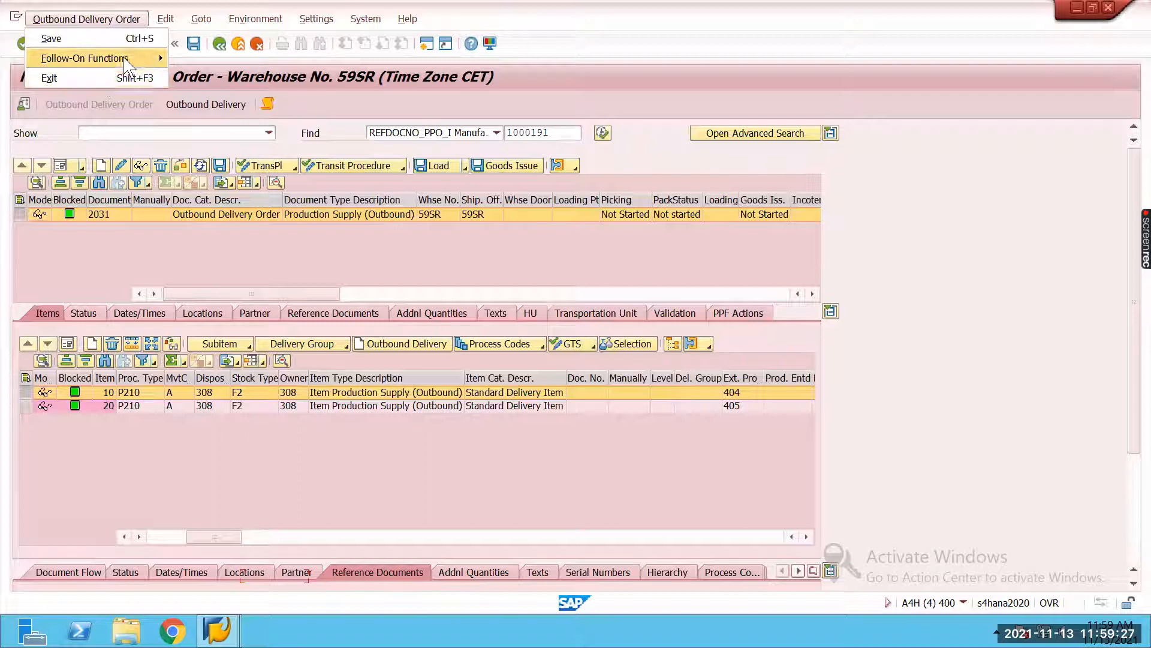
mouse_move(159, 55)
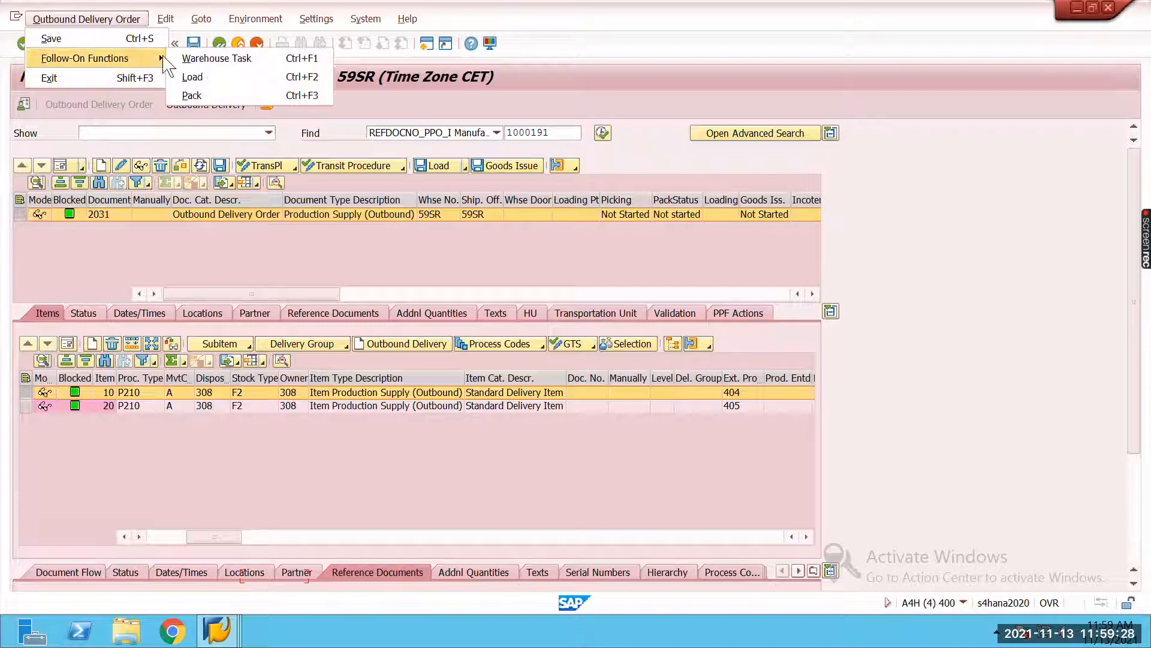
left_click(236, 59)
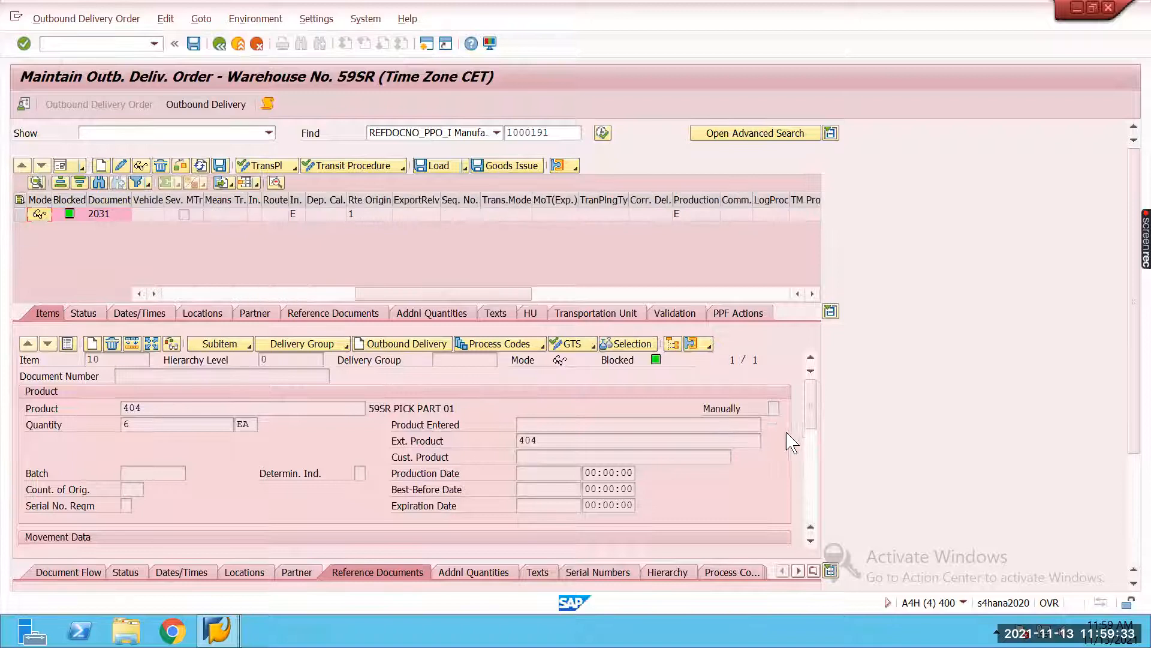
Step: Examine the staging bay in the movement data of item 10, product 404, and return to the item list
left_click_drag(812, 411, 812, 462)
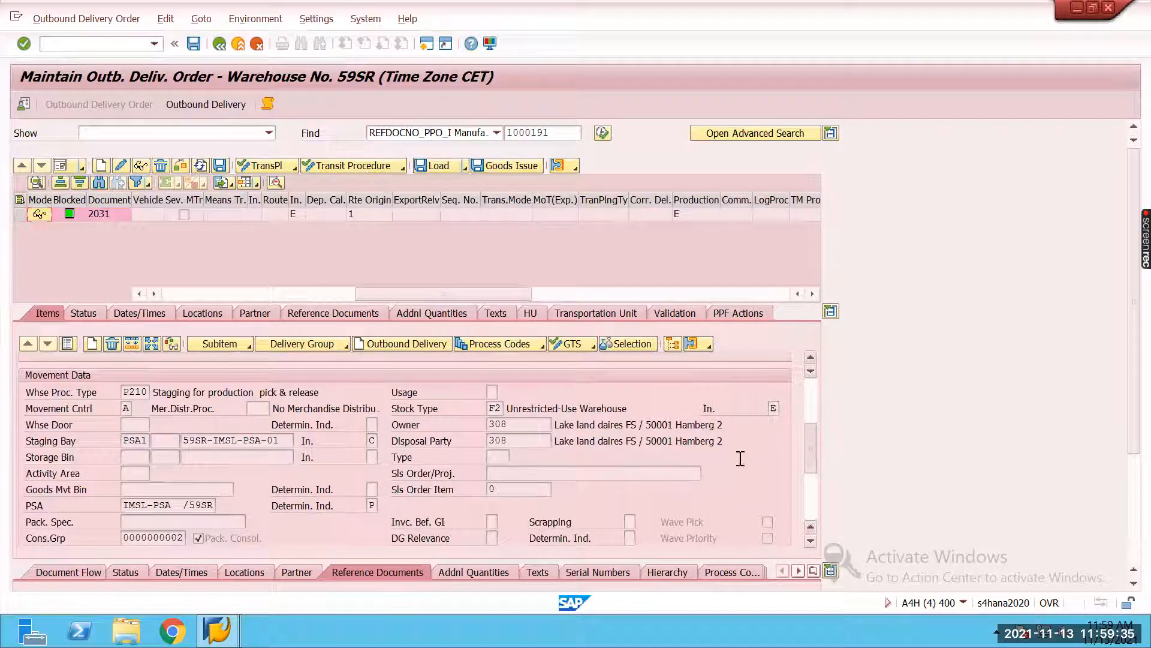
left_click(146, 441)
left_click(123, 438)
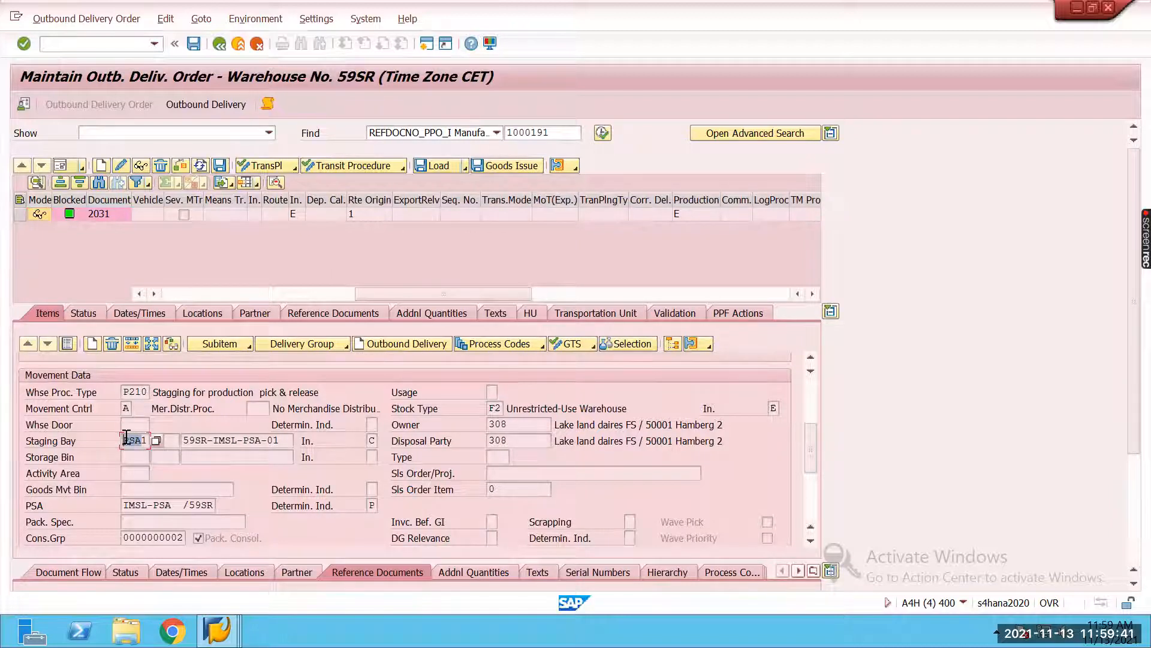
left_click(133, 436)
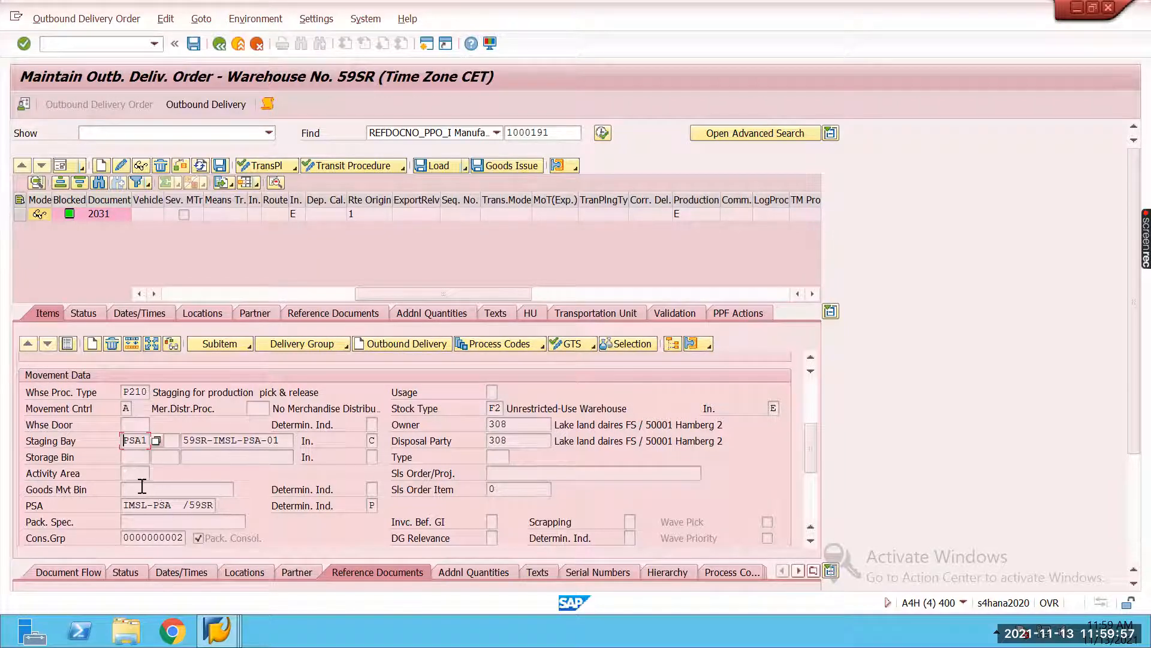
left_click(67, 343)
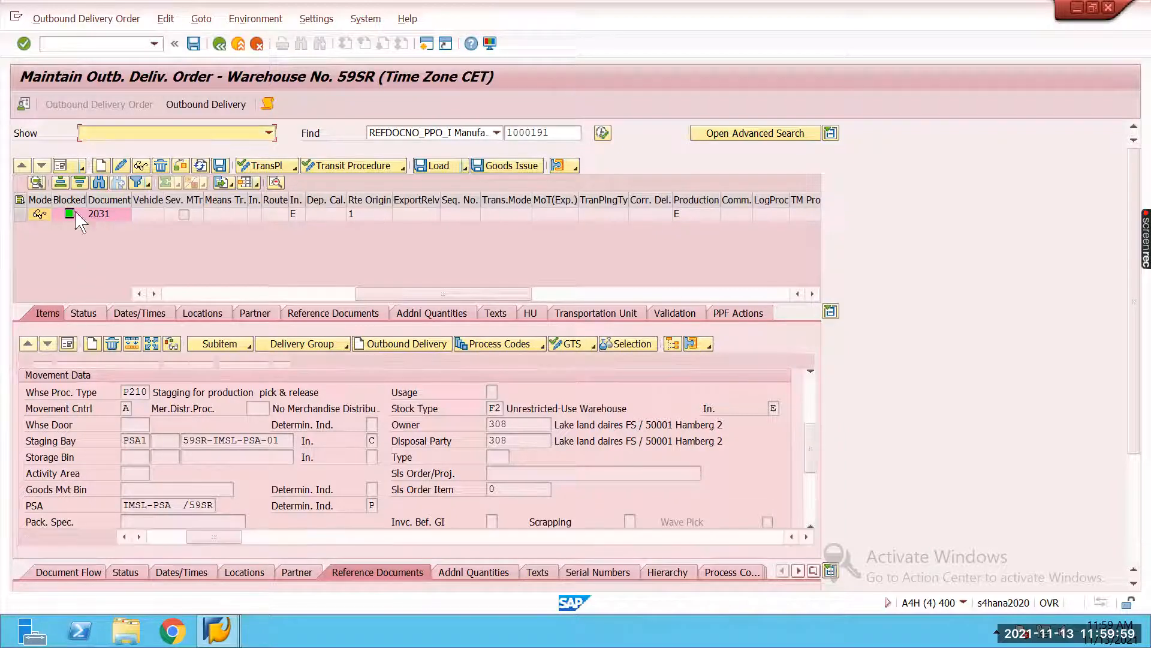
left_click(77, 18)
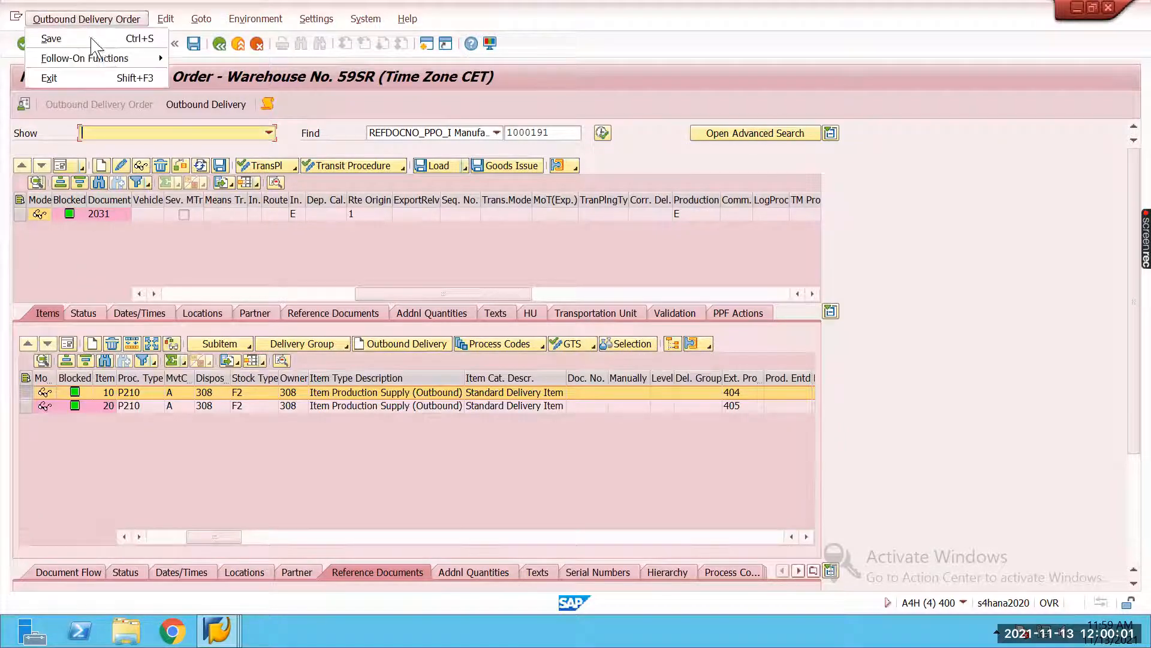
mouse_move(120, 56)
left_click(223, 57)
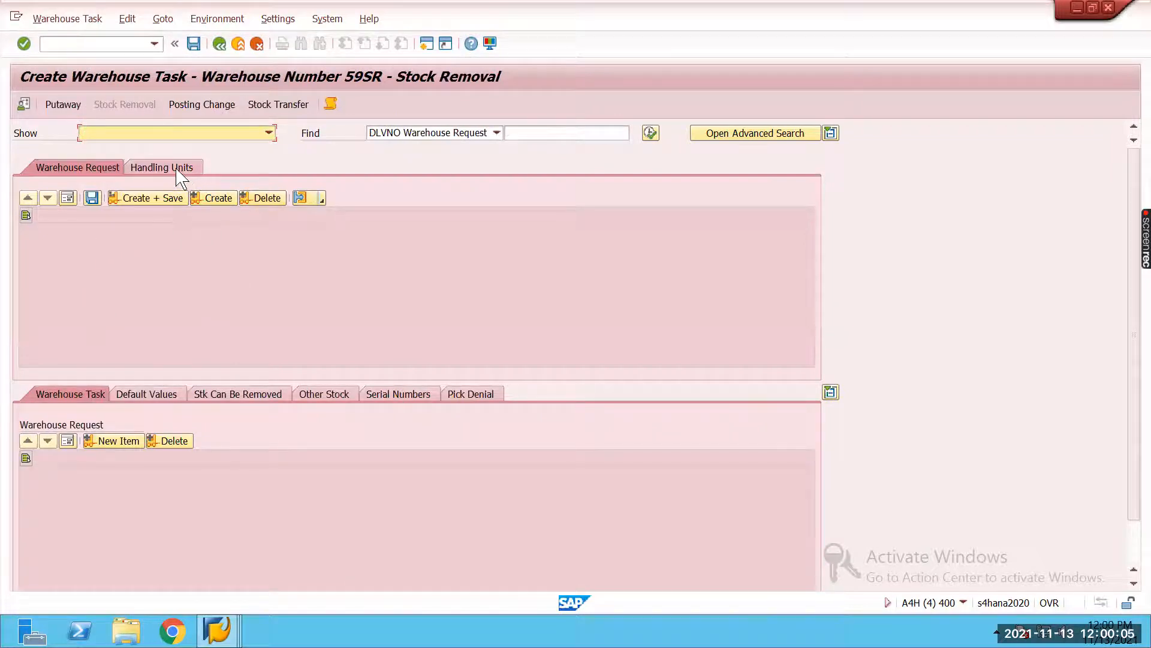
left_click(219, 48)
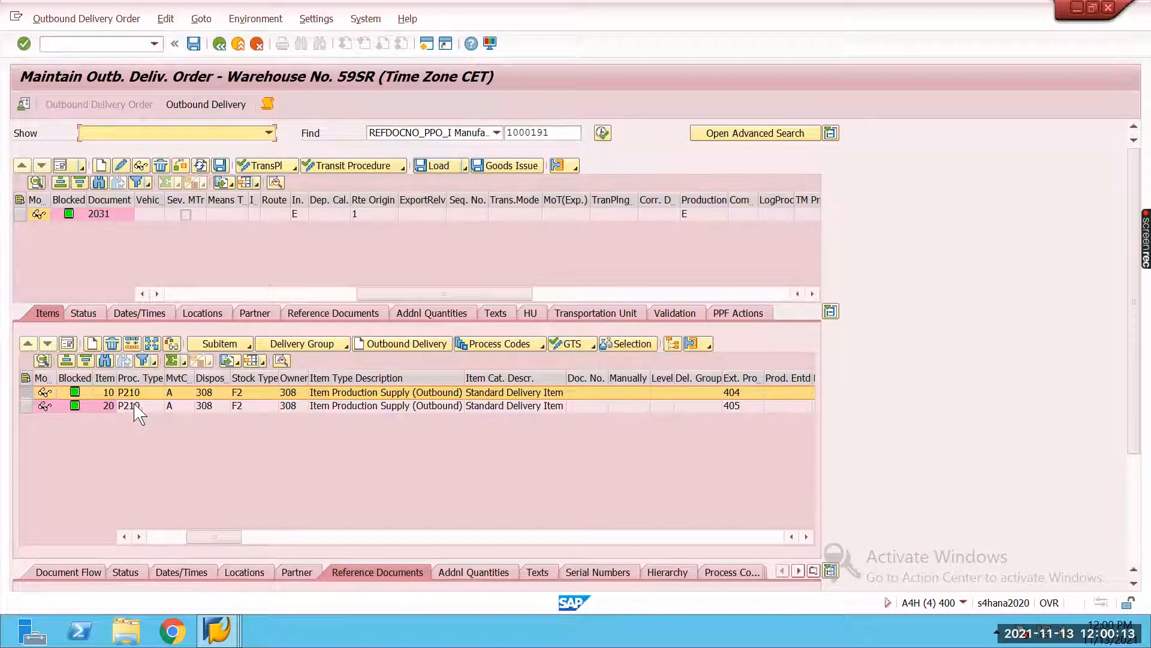
Step: Select the outbound delivery order with both its items, and examine the staging bay in item 10's movement data
left_click(21, 214)
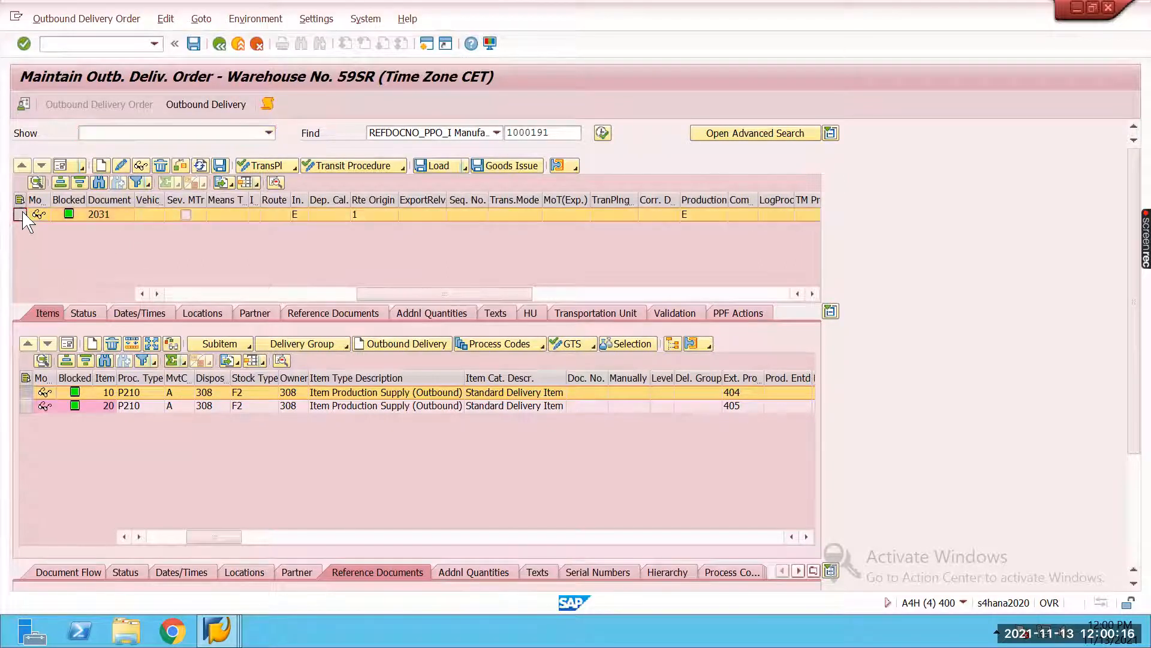
left_click(25, 378)
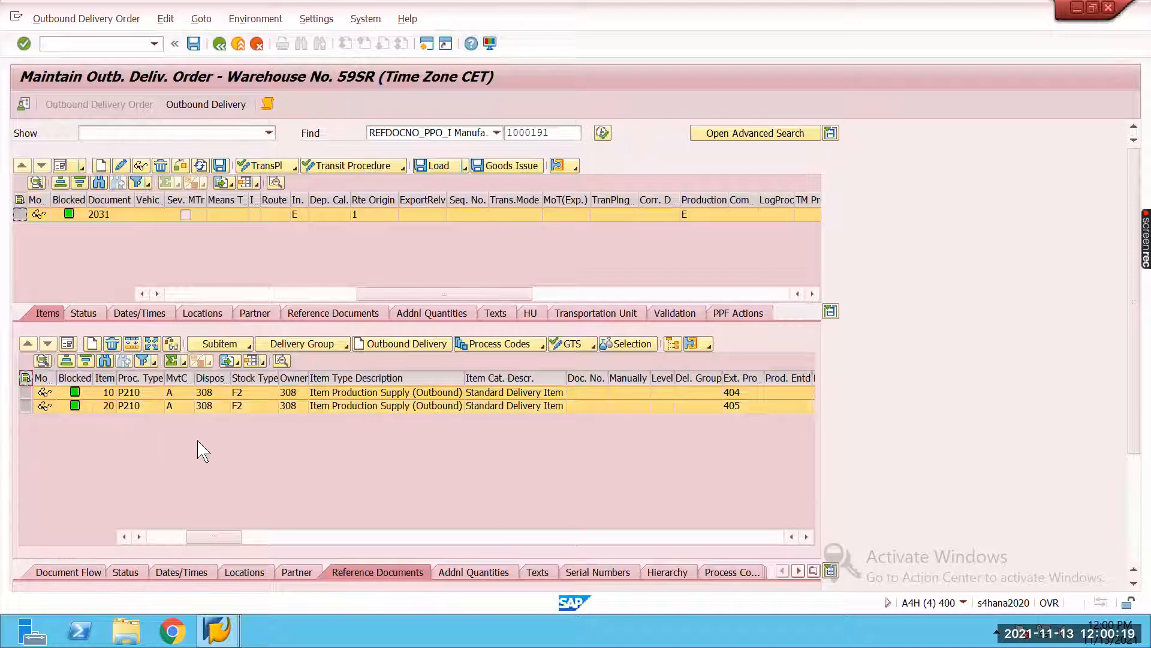
left_click(37, 393)
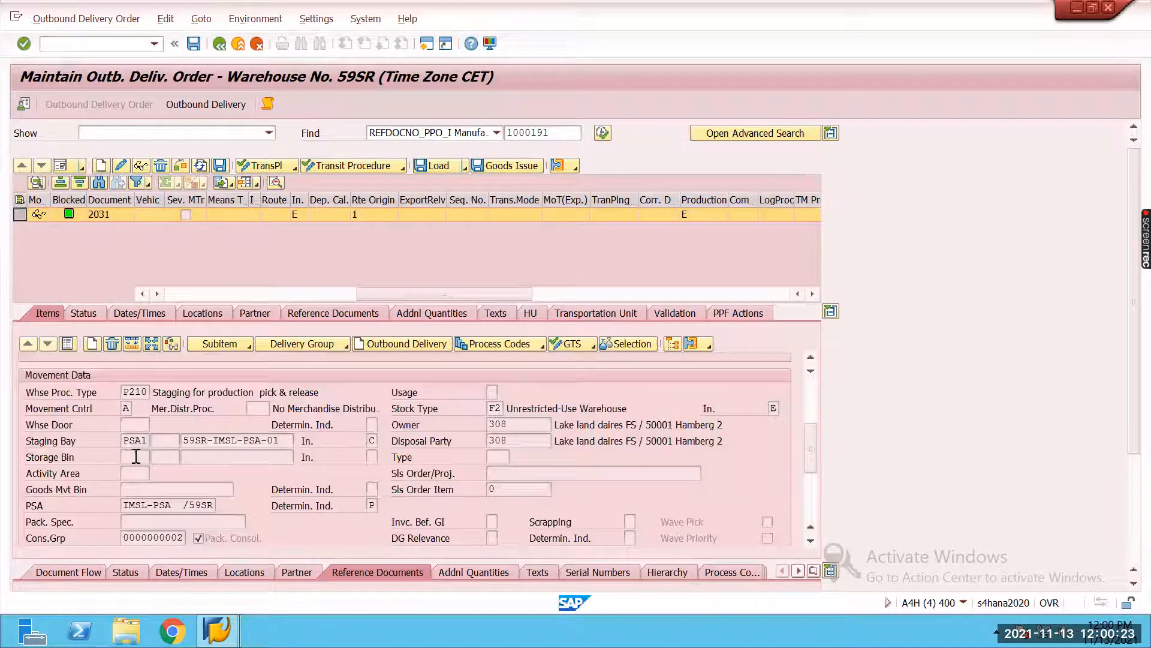
left_click(146, 441)
left_click_drag(143, 441, 123, 442)
left_click(143, 441)
left_click_drag(144, 441, 123, 442)
left_click(124, 441)
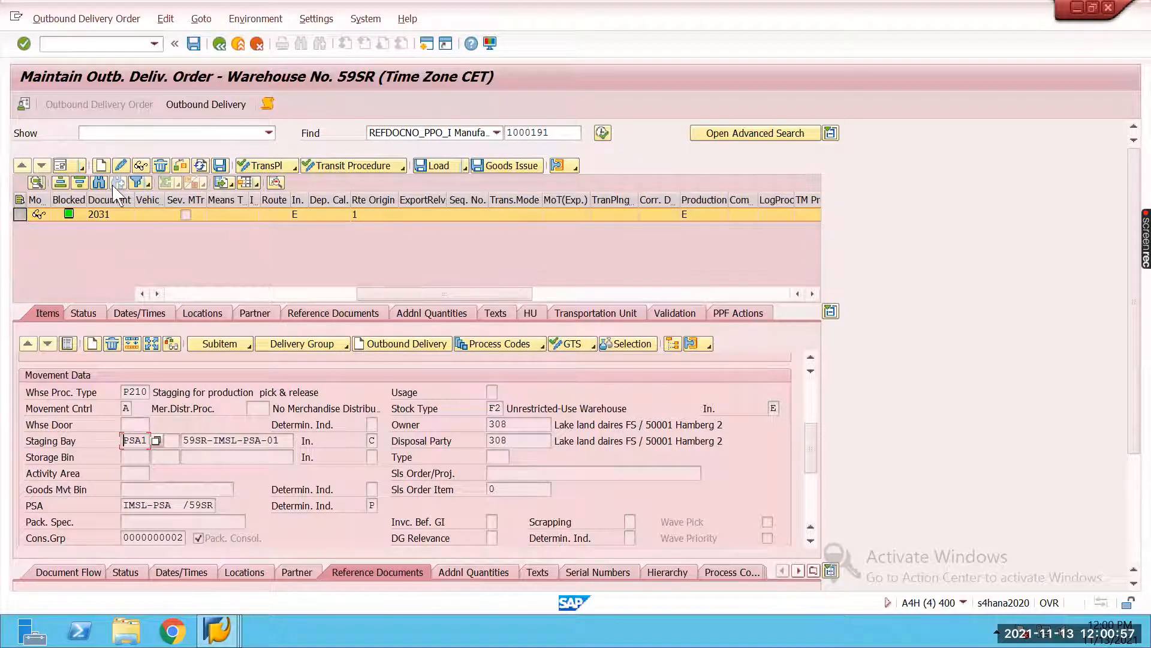
Step: Open stock removal warehouse task creation for the selected delivery order, then create and save the tasks for products 404 and 405
left_click(73, 18)
mouse_move(159, 54)
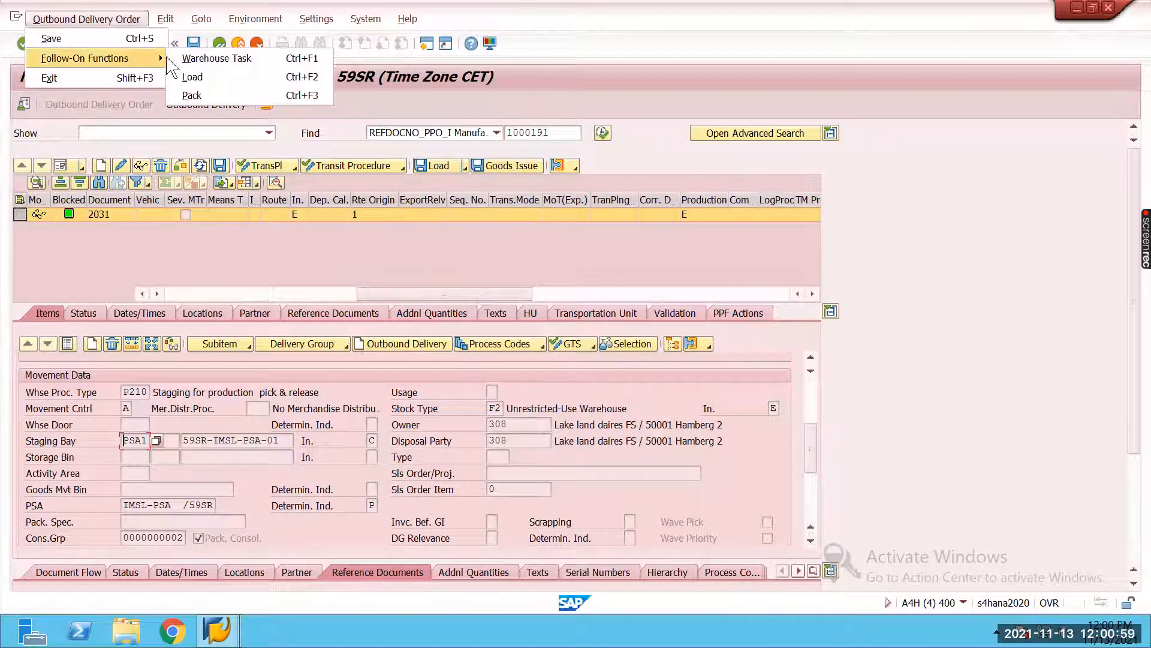
left_click(222, 54)
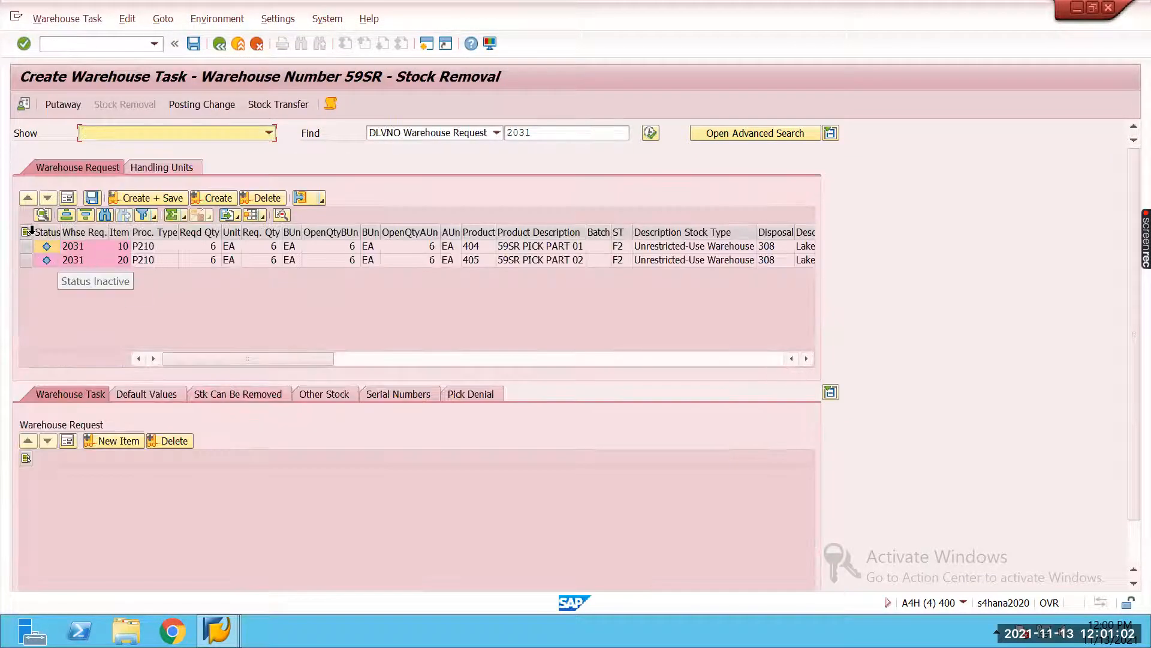
left_click(26, 232)
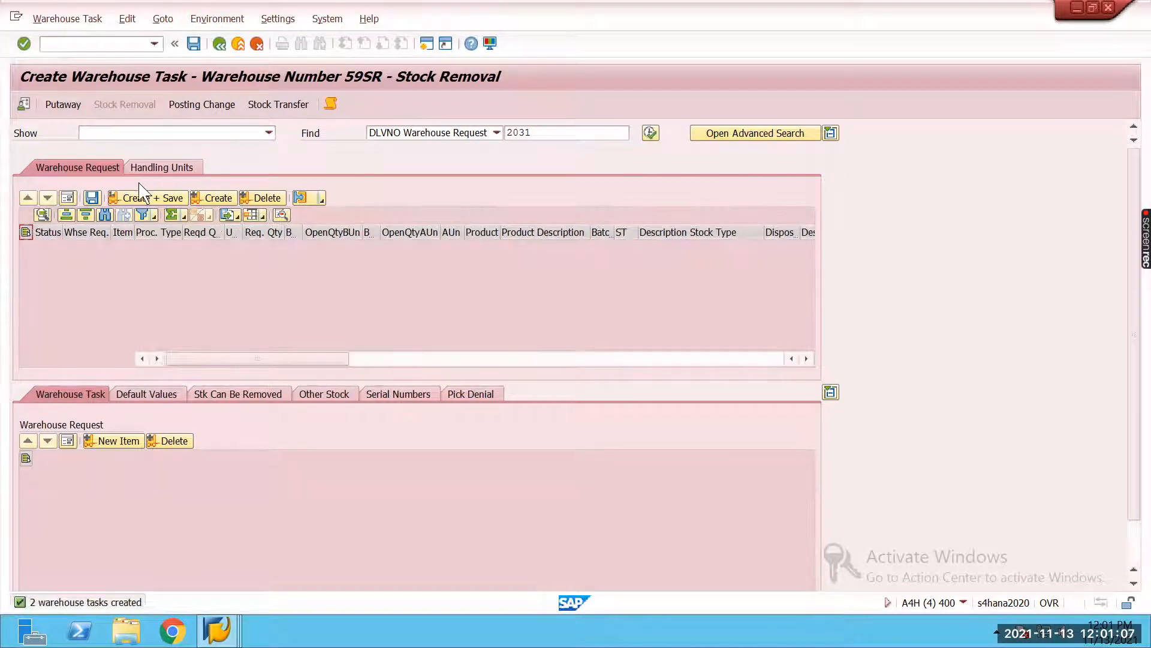
Step: Go to warehouse task confirmation and examine the source and destination bins of the open task for product 404
left_click(84, 18)
left_click(98, 76)
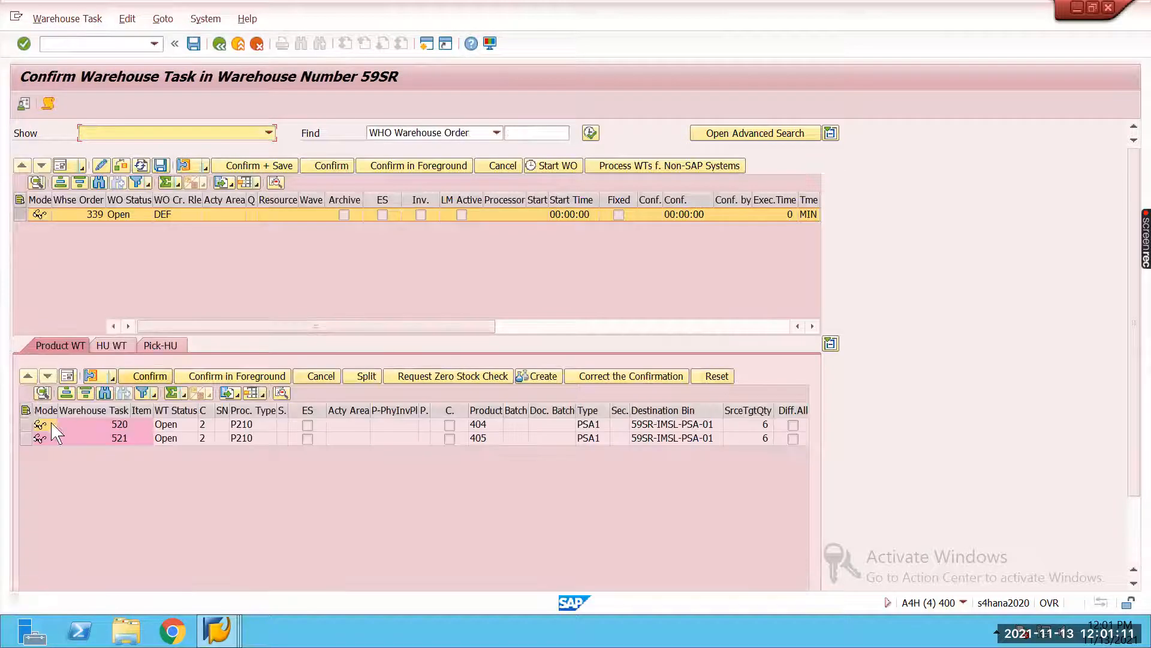
left_click(38, 424)
left_click(67, 376)
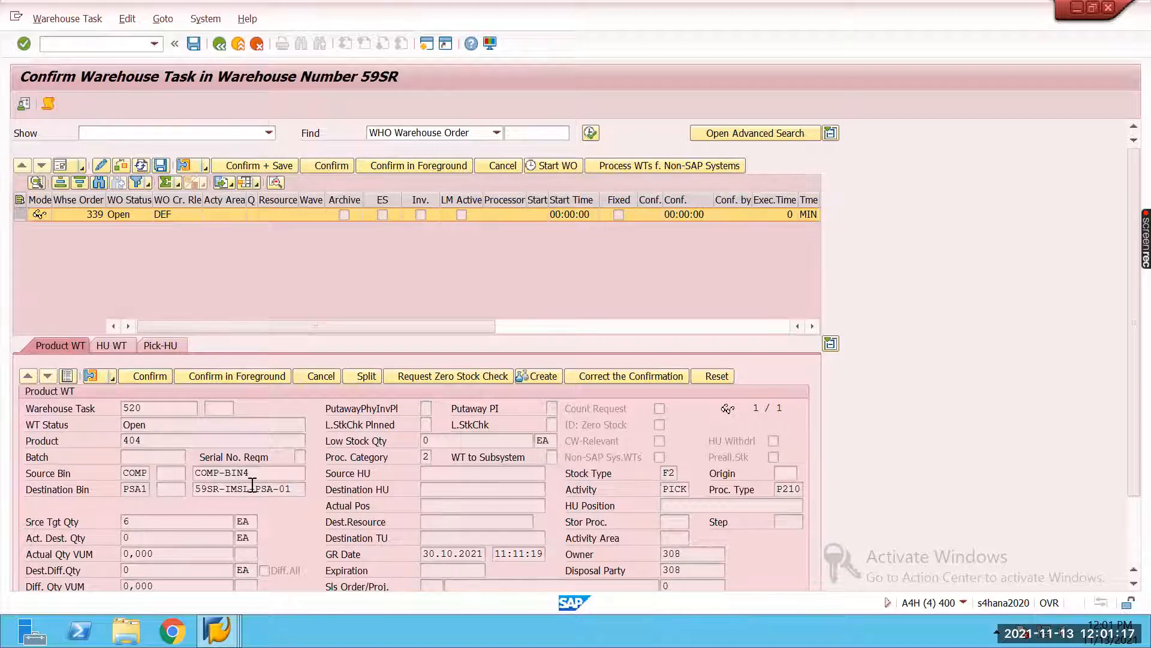
left_click_drag(252, 472, 195, 472)
left_click(195, 472)
left_click_drag(124, 487, 147, 489)
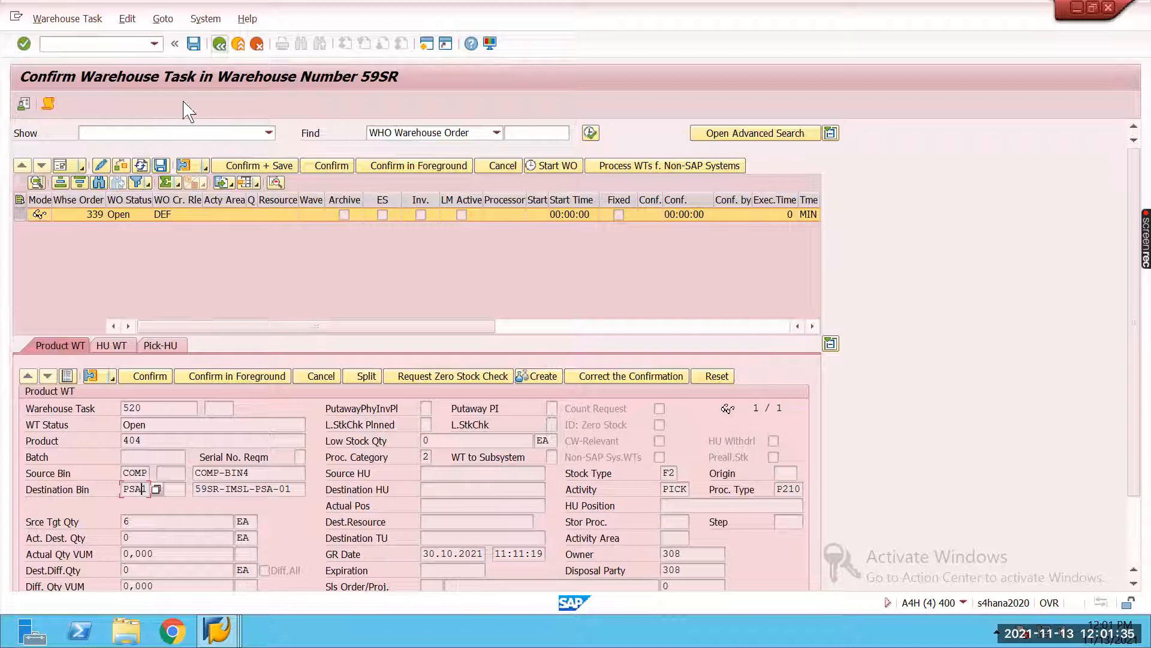
Step: Return to the warehouse task list and confirm and save the warehouse order containing the tasks for products 404 and 405
left_click(68, 376)
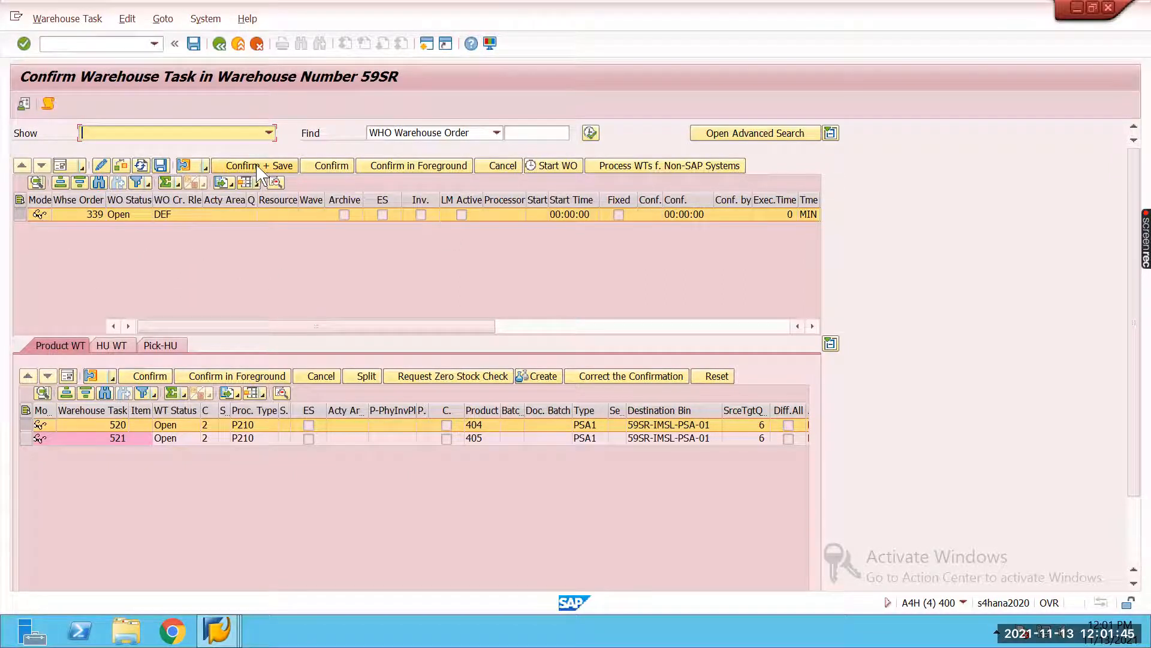
left_click(24, 424)
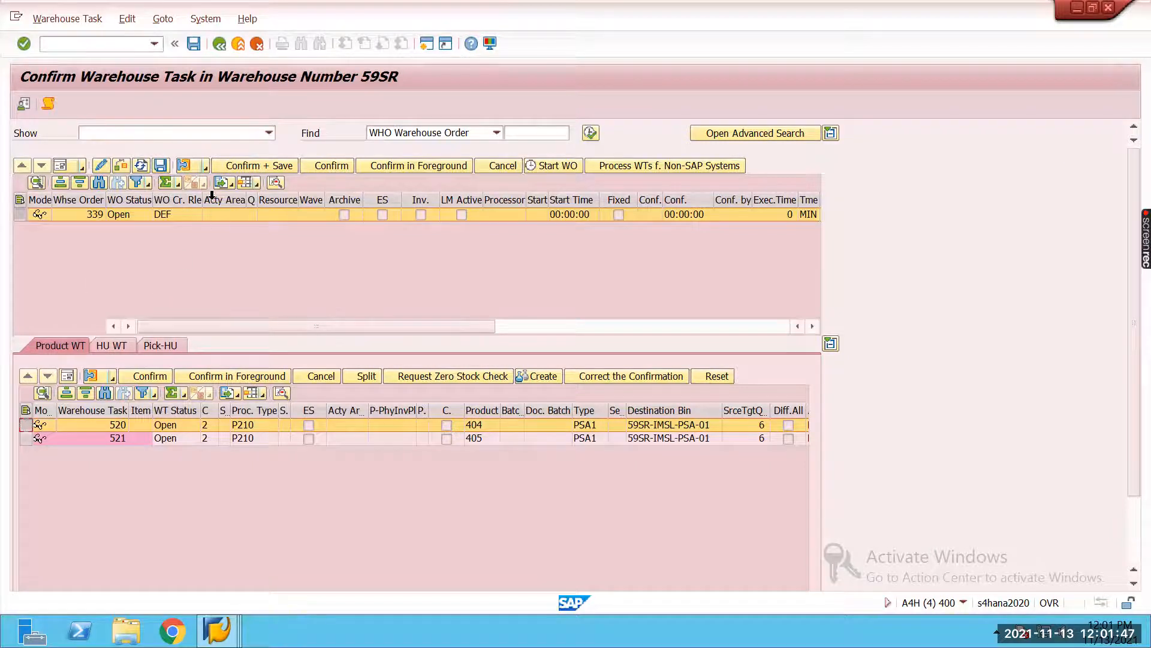
left_click(247, 170)
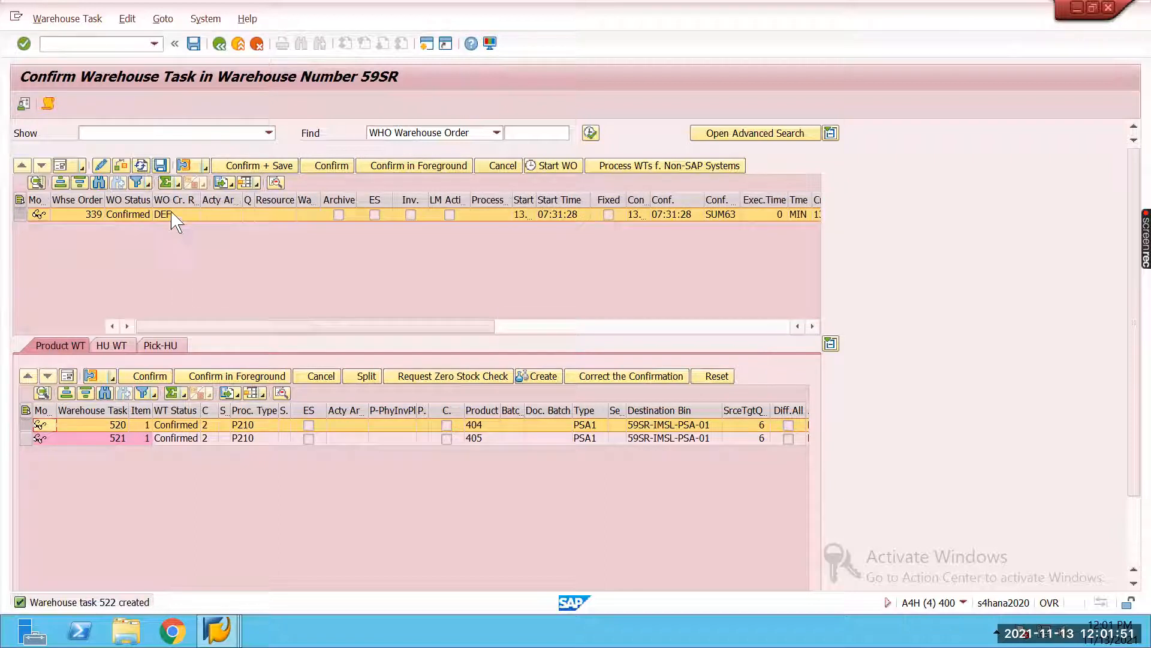
Step: Leave the warehouse task and delivery screens, and reopen outbound delivery order maintenance with /n/scwm/prdo
left_click(220, 44)
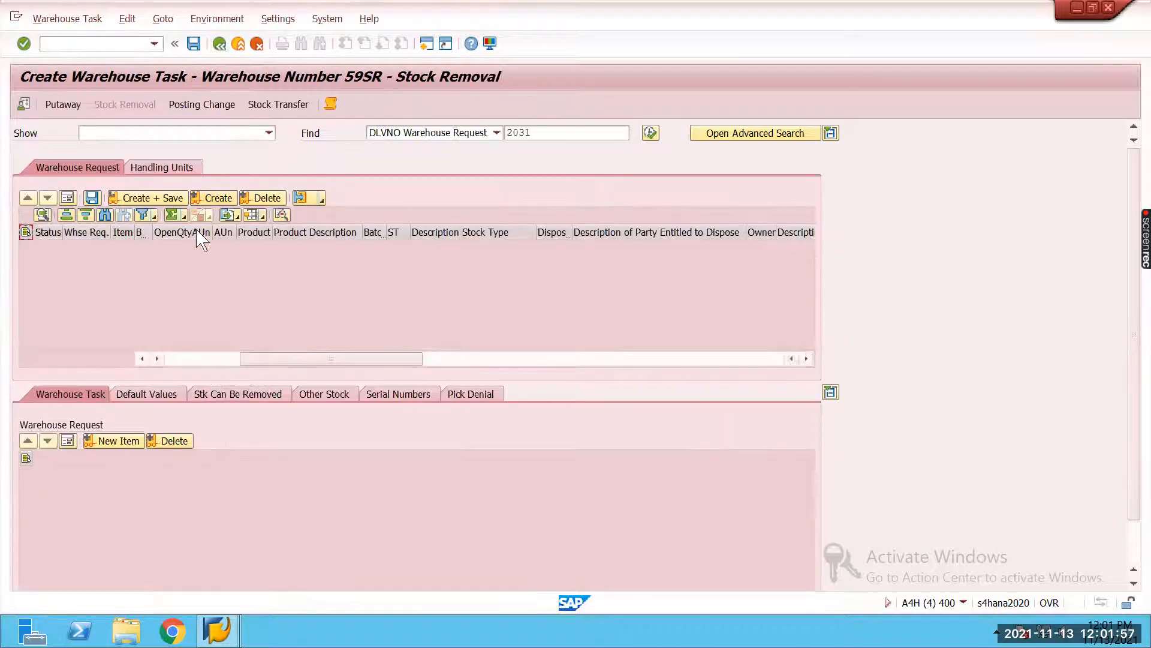
left_click(219, 44)
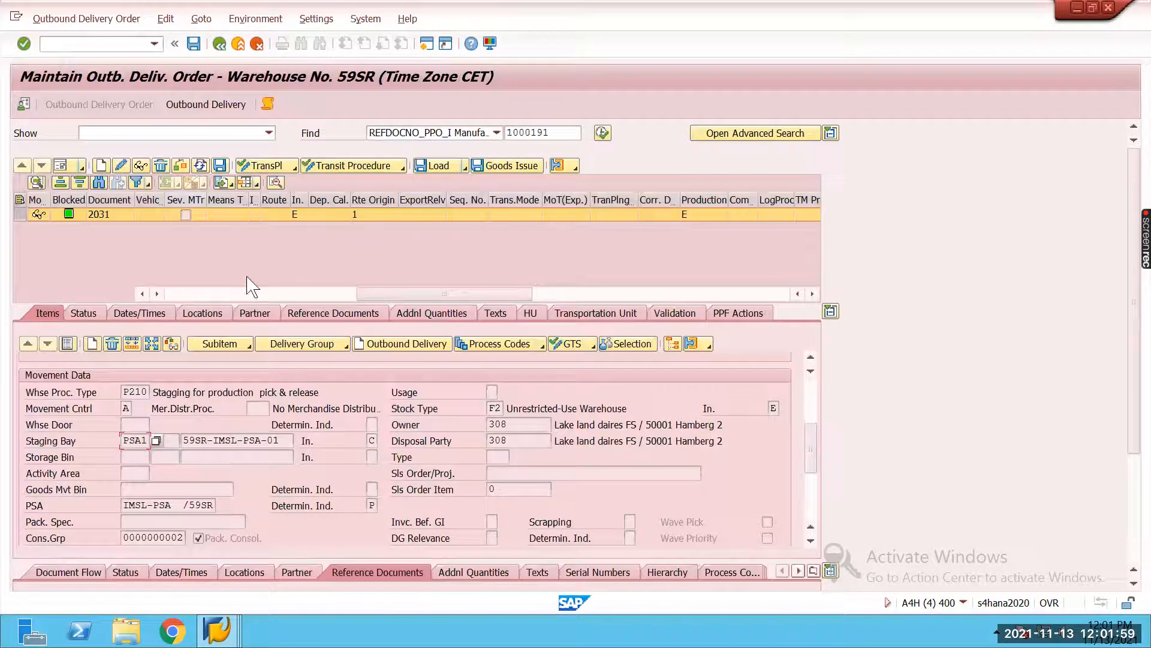
left_click(219, 44)
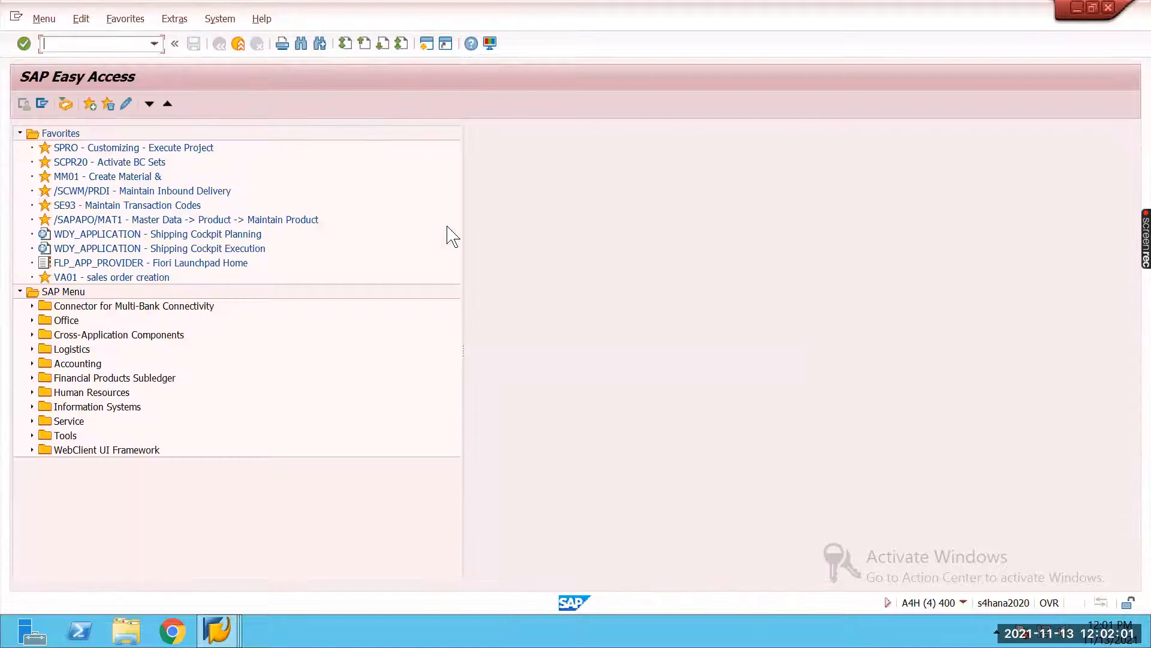
left_click(155, 44)
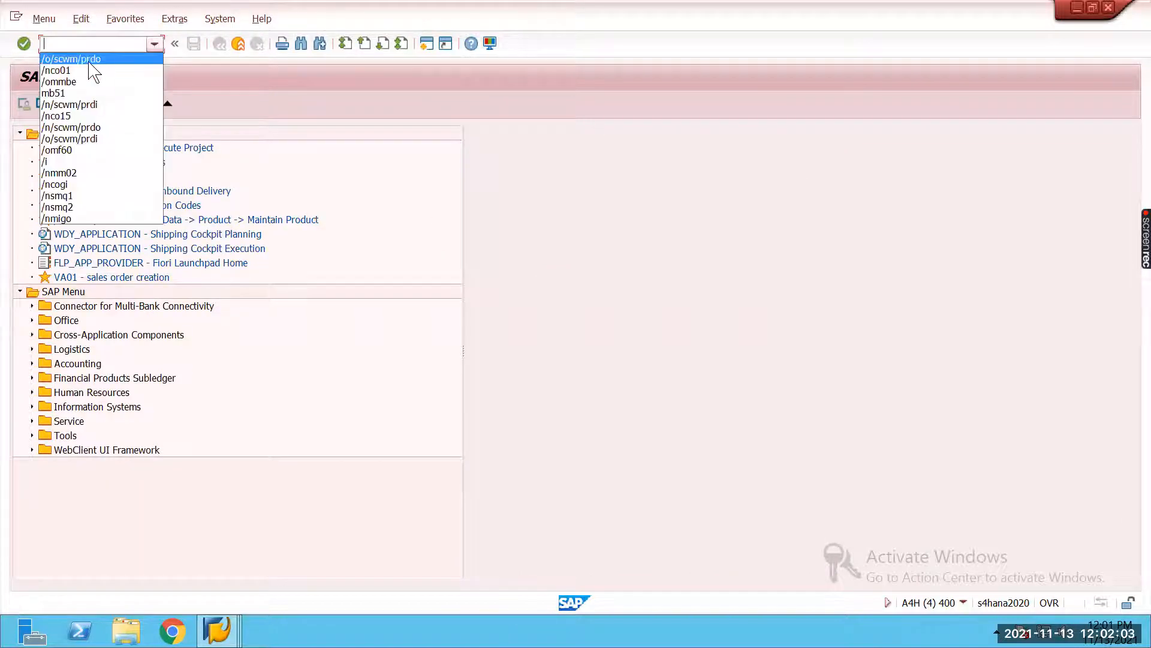
left_click(90, 60)
left_click(61, 47)
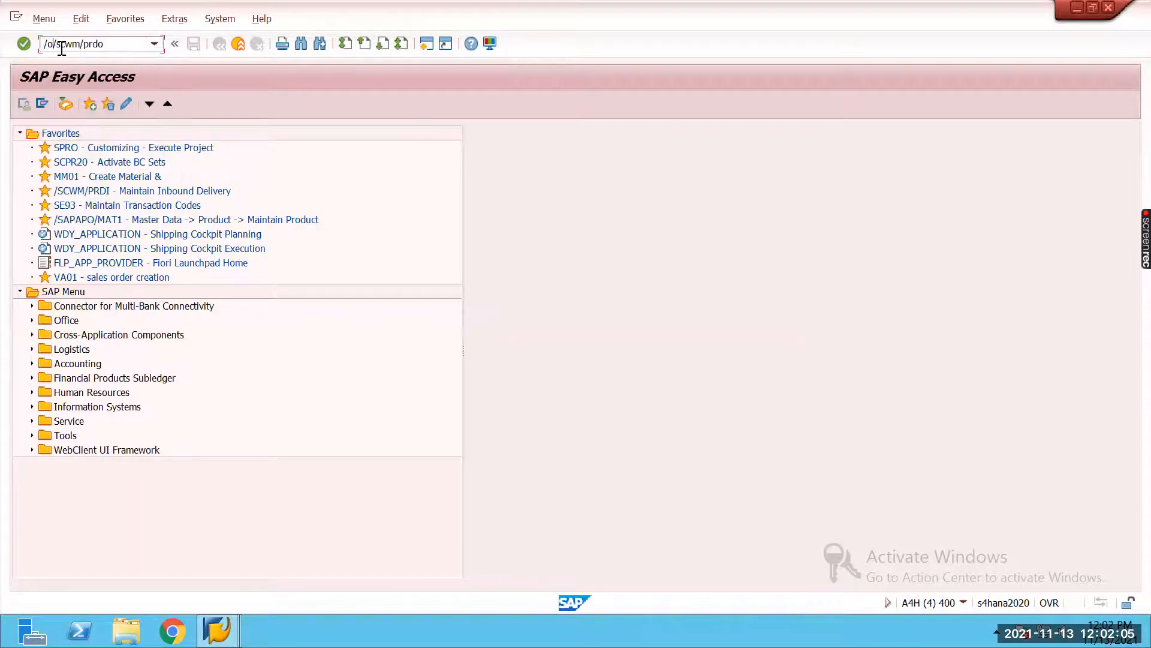
type("n")
key("Return")
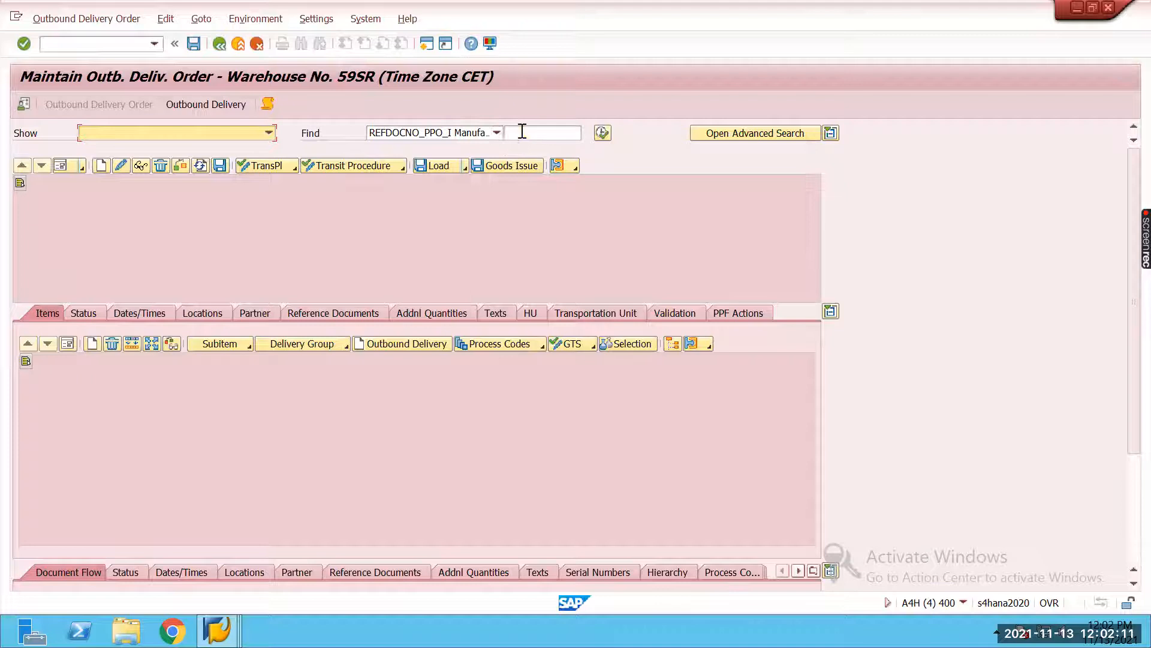
Step: Find the outbound delivery order by its manufacturing order number and post its goods issue
left_click(524, 132)
type("b")
key("BackSpace")
key("BackSpace")
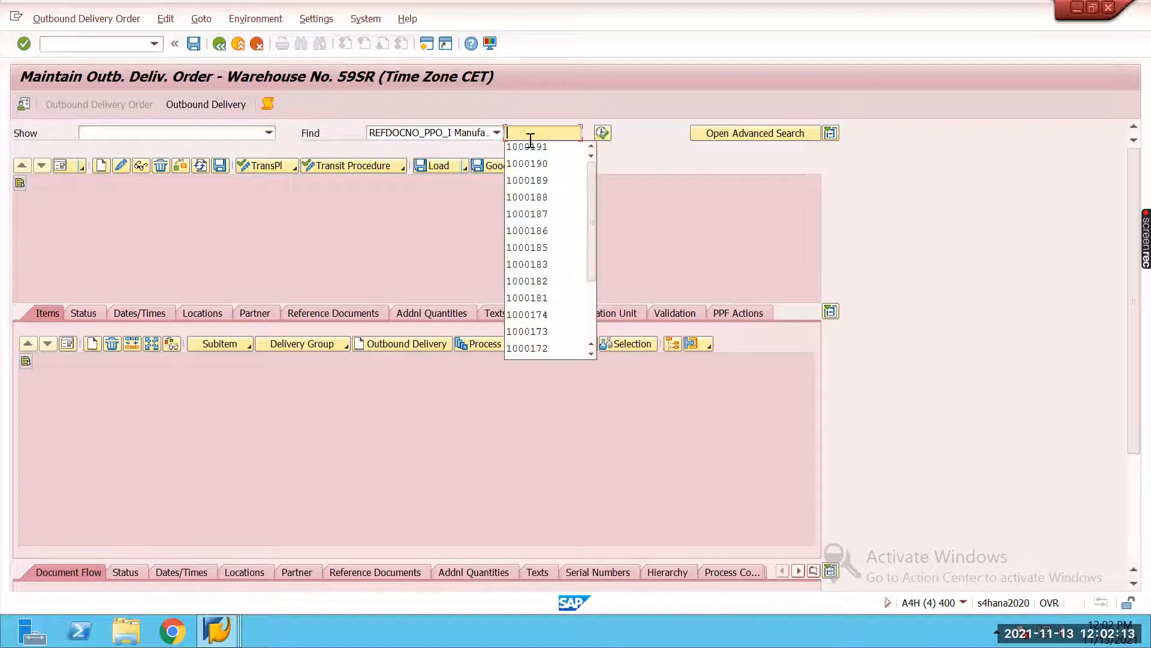
left_click(538, 150)
left_click(602, 132)
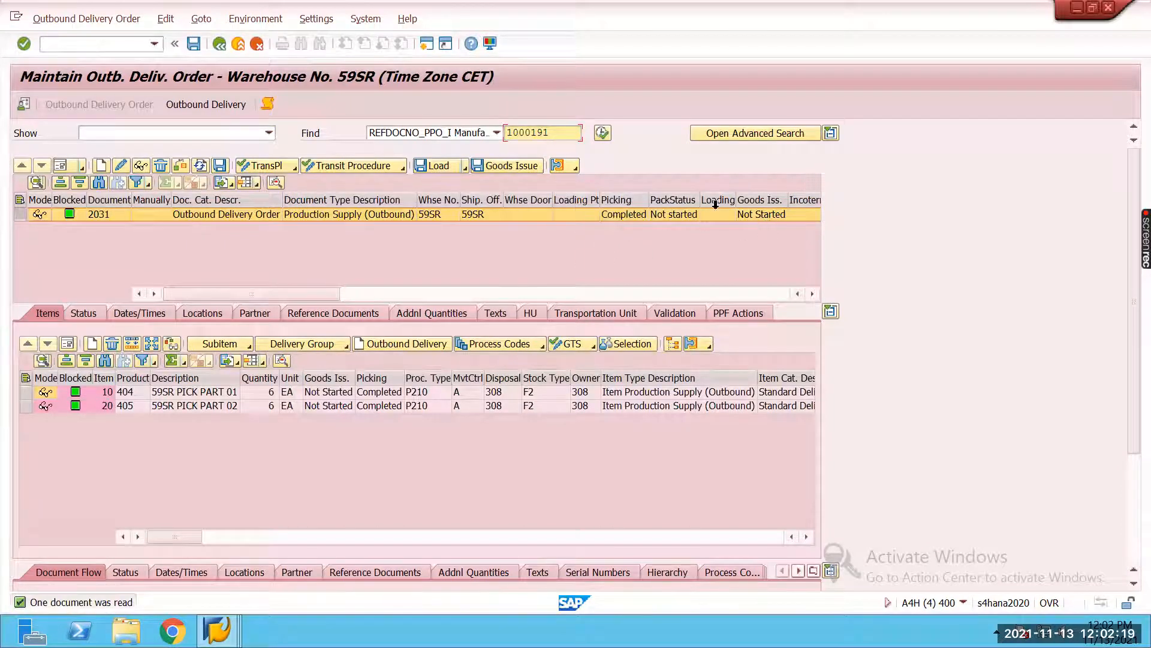
left_click(516, 169)
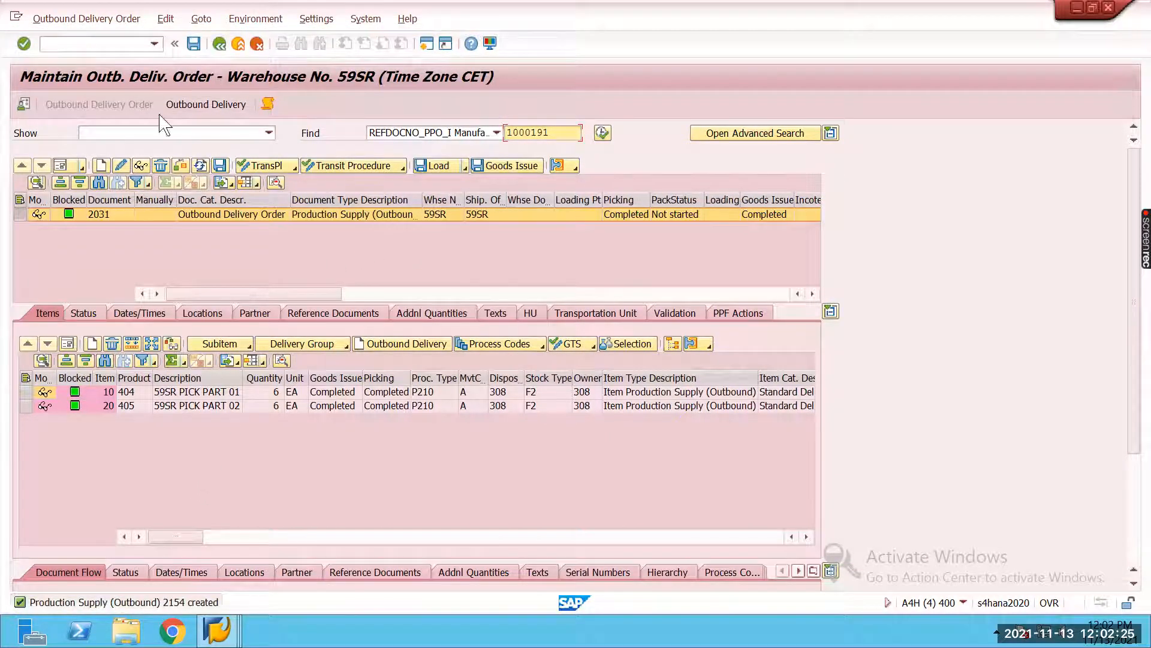
Step: Switch to the material staging session, restart transaction MF60 and choose selection by production/process orders
left_click(217, 630)
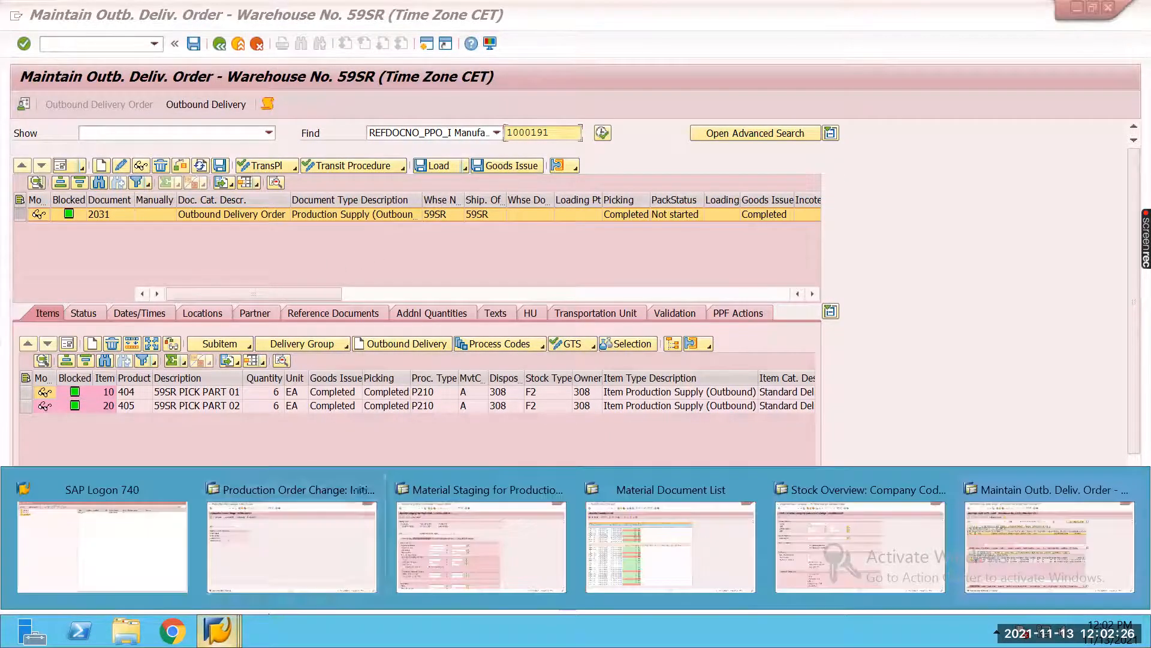
left_click(465, 563)
left_click(87, 46)
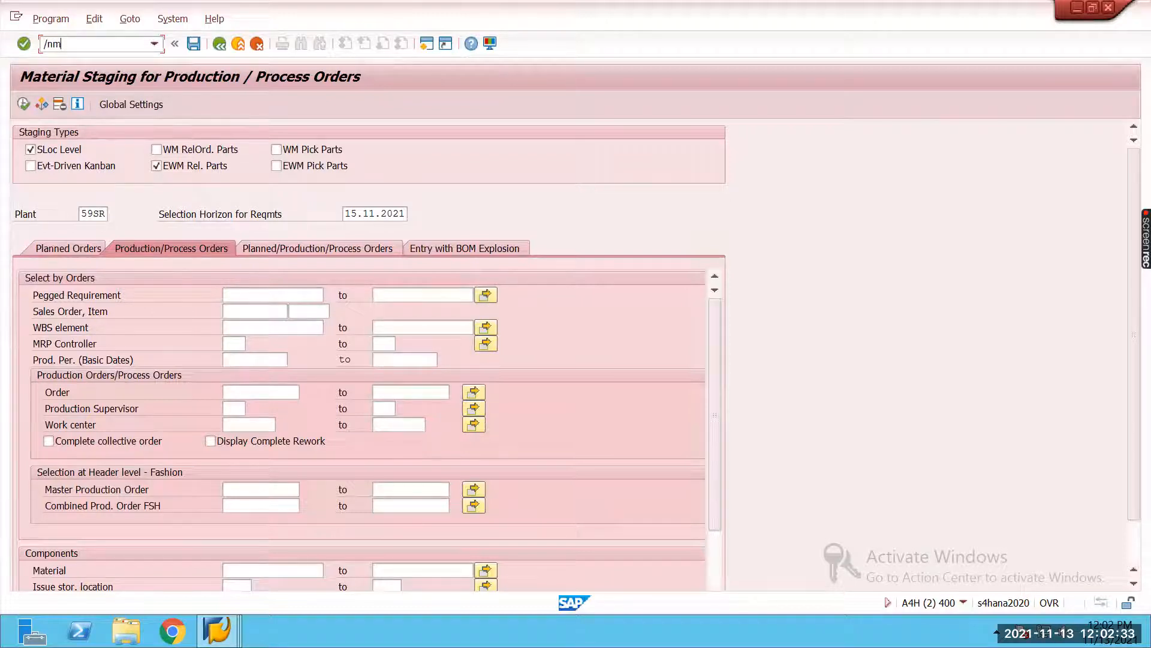
key("Return")
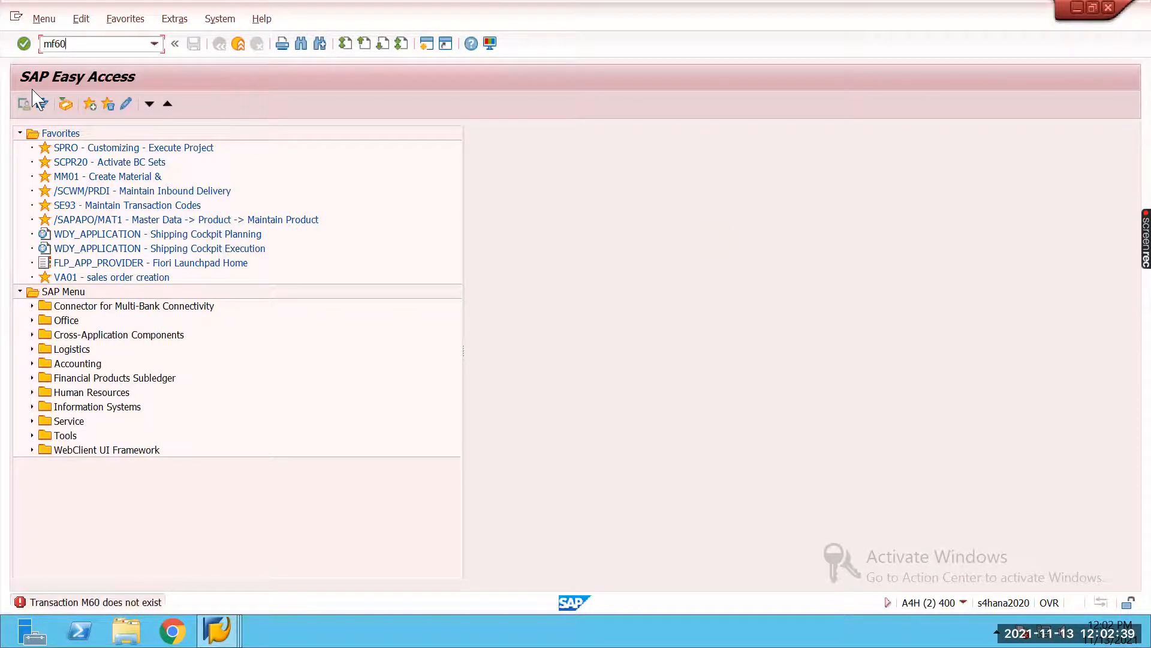
type("mf60")
key("Return")
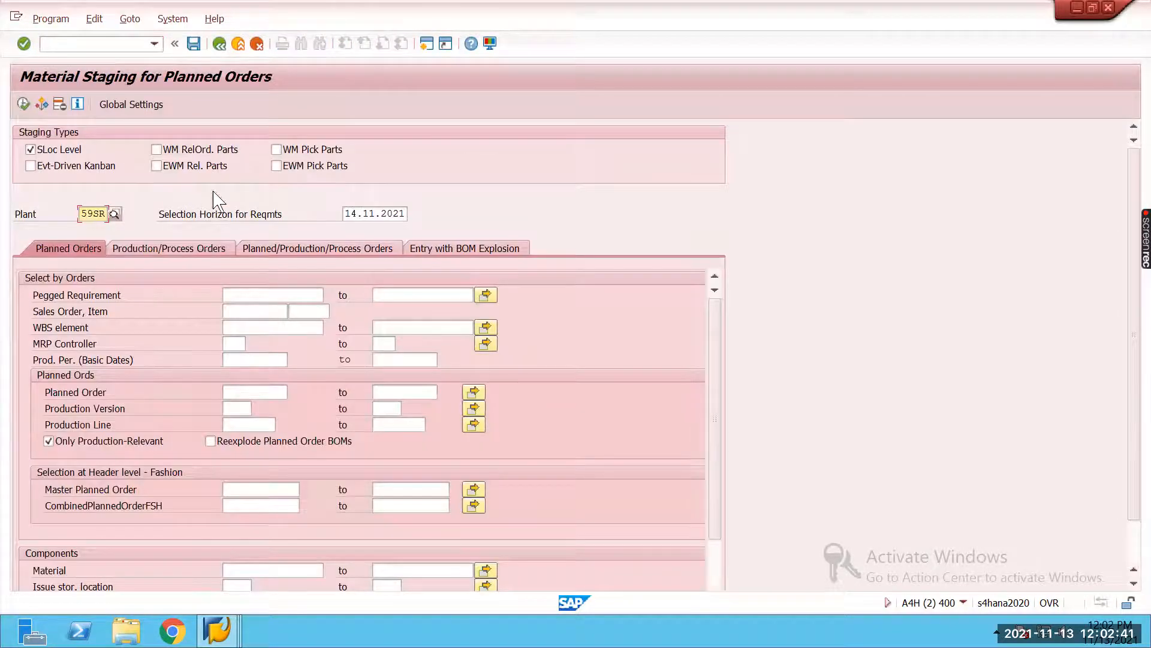
left_click(168, 249)
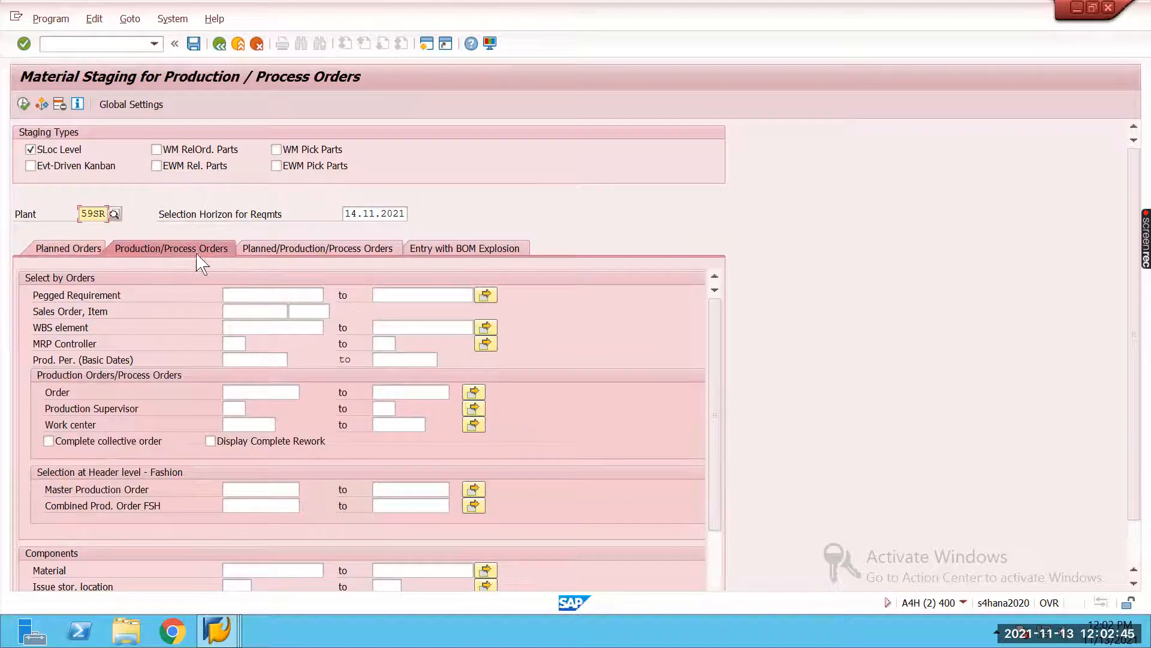
Step: Run the pull list for plant 59SR with a production supply area and the SLoc Level and EWM Rel. Parts staging types
scroll(404, 501, "down", 1)
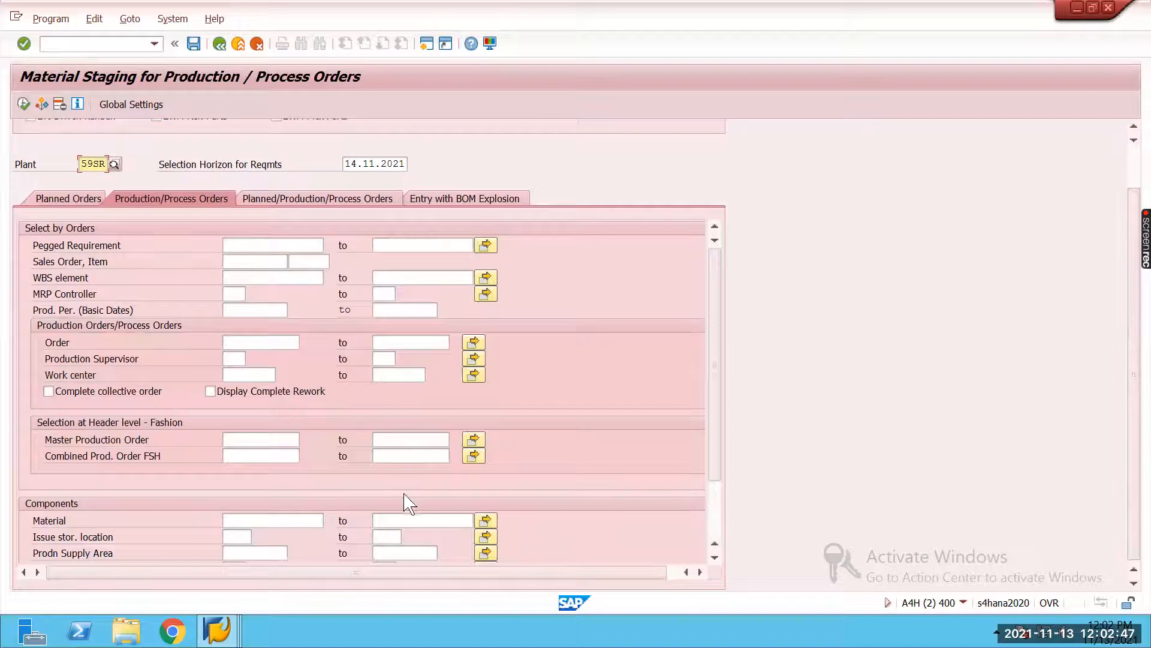
left_click(274, 553)
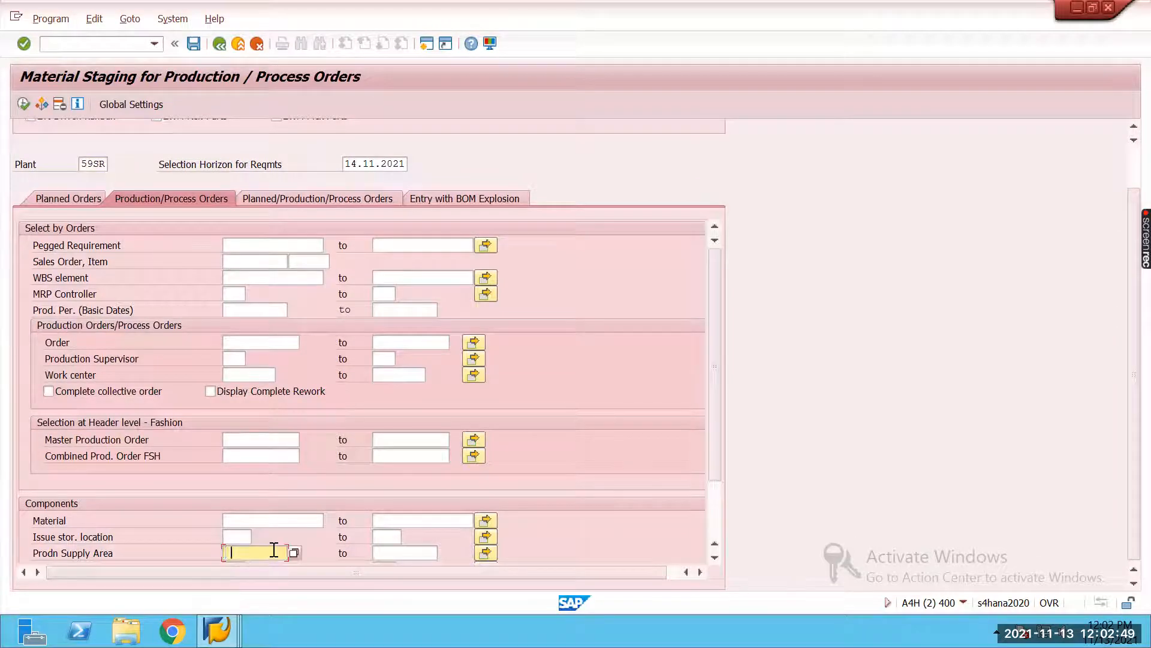
left_click(273, 550)
left_click(267, 569)
key("Return")
scroll(136, 276, "up", 1)
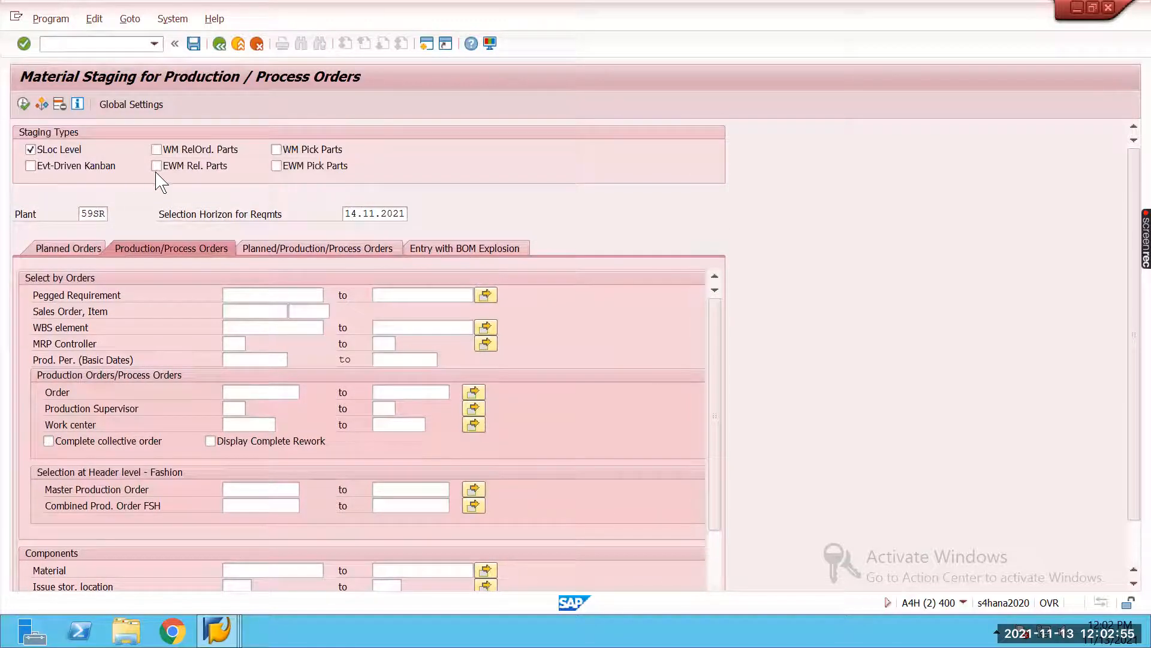
left_click(31, 149)
left_click(23, 104)
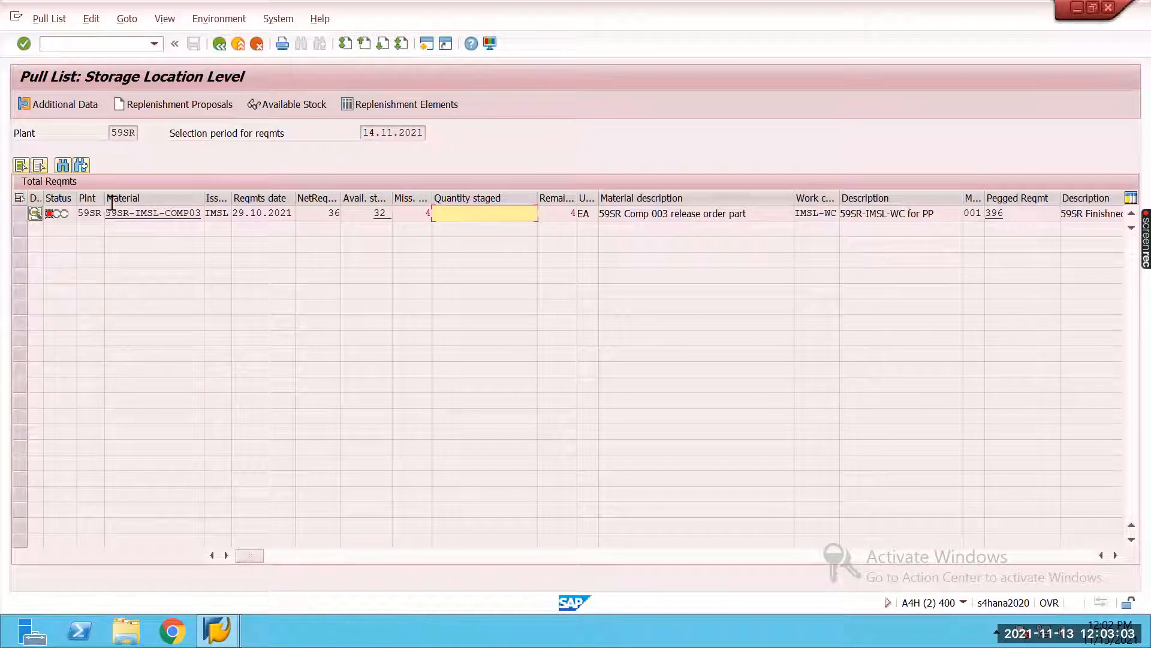
Step: Generate the replenishment proposal for component 59SR-IMSL-COMP03, stage the 4 EA replenishment element and save
left_click(20, 214)
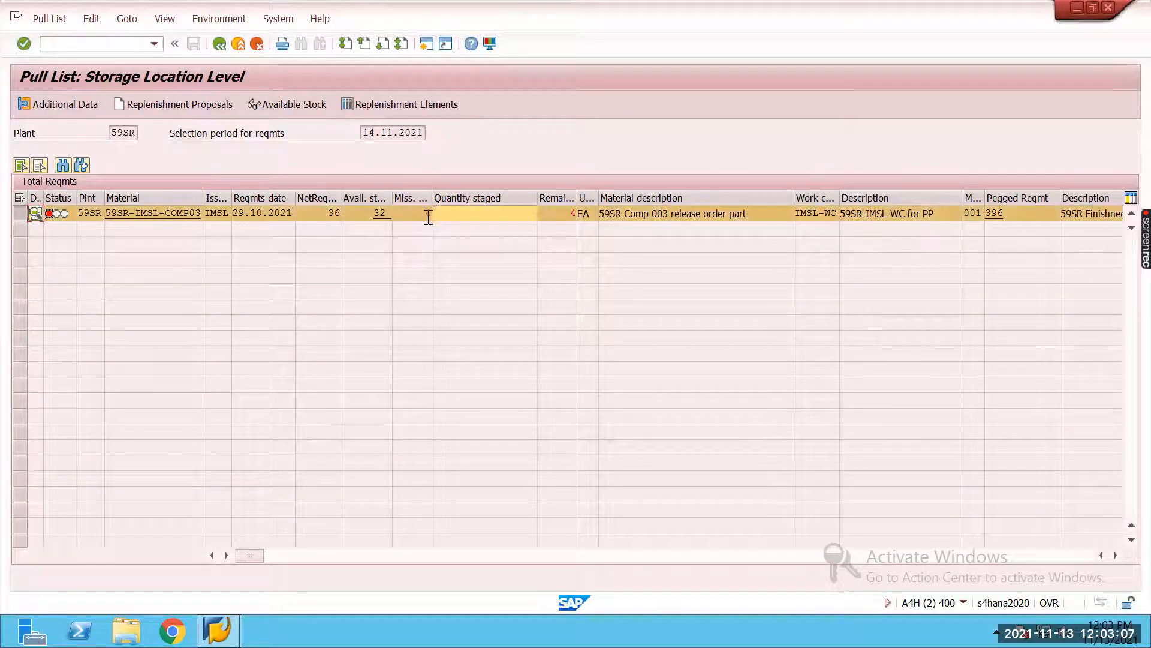
left_click(154, 106)
left_click(401, 107)
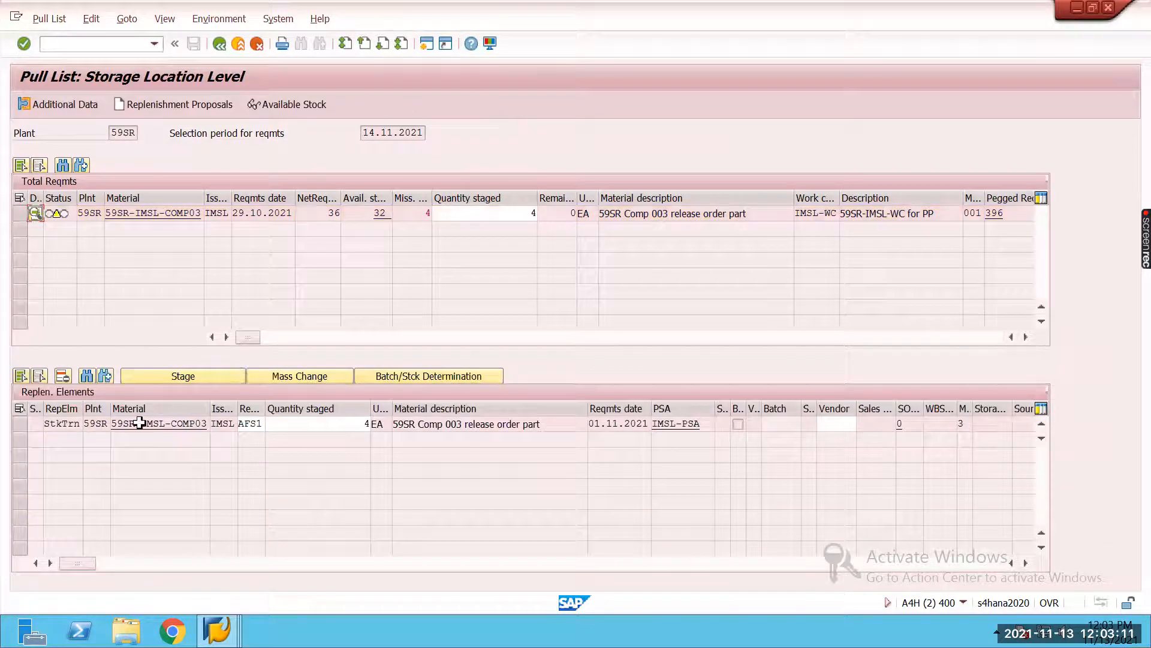
left_click(20, 424)
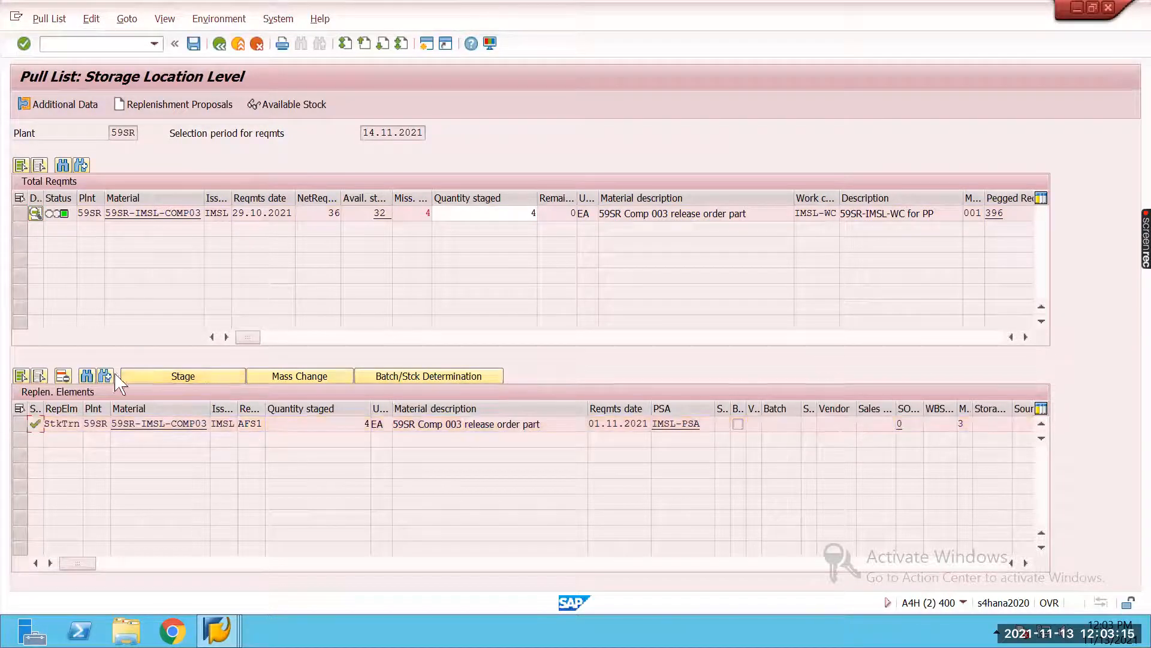
left_click(194, 44)
Step: Switch to the delivery order session and find the new outbound delivery order by its document number
left_click(217, 629)
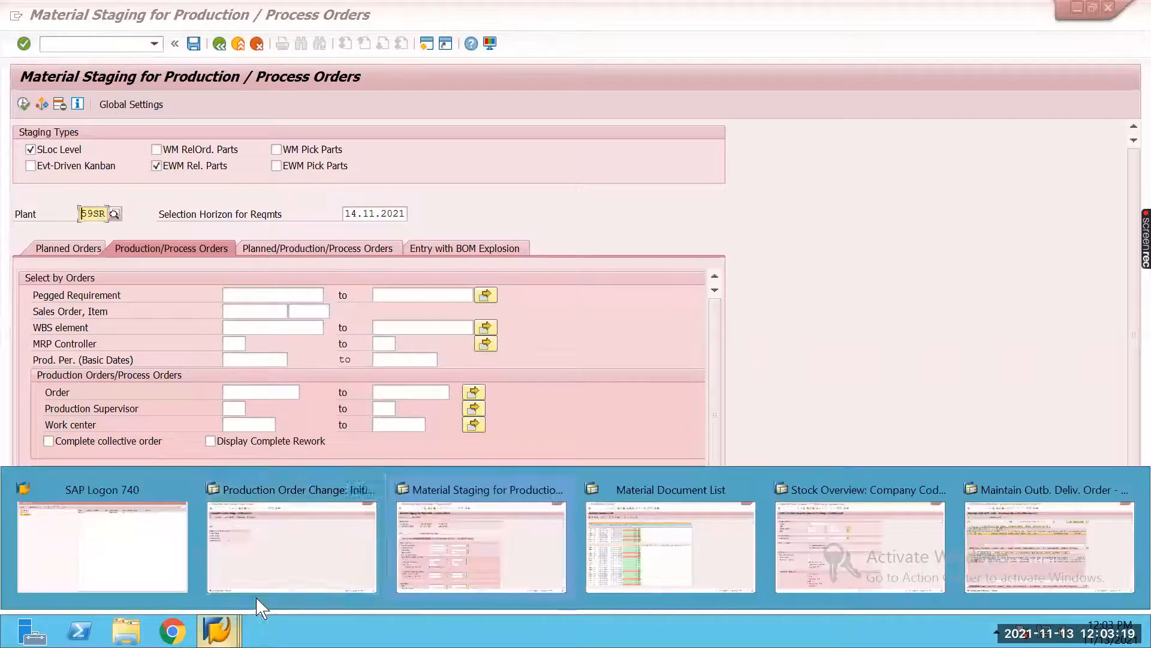
left_click(1049, 547)
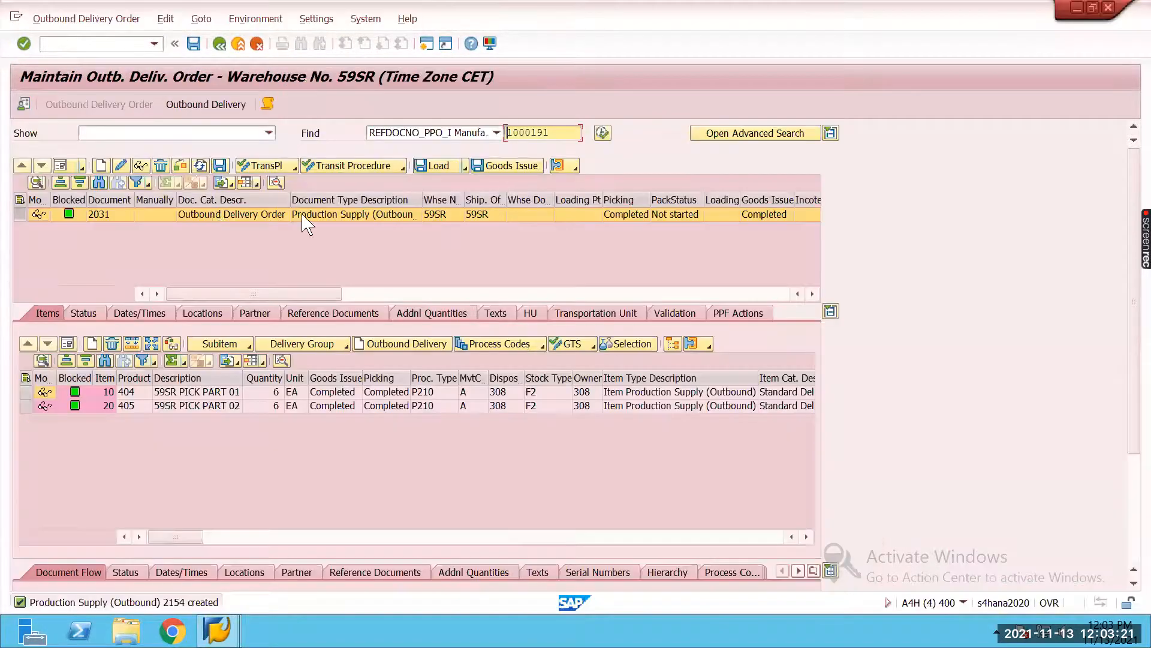
left_click(496, 133)
left_click(420, 147)
left_click(540, 132)
type("2032")
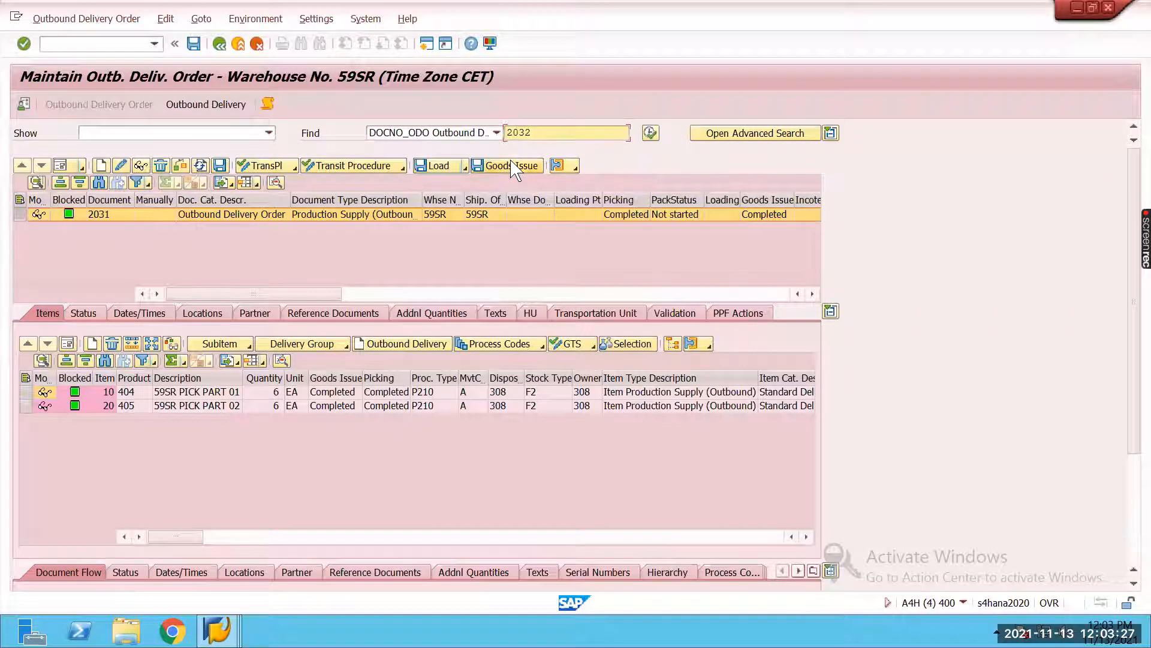
left_click(650, 133)
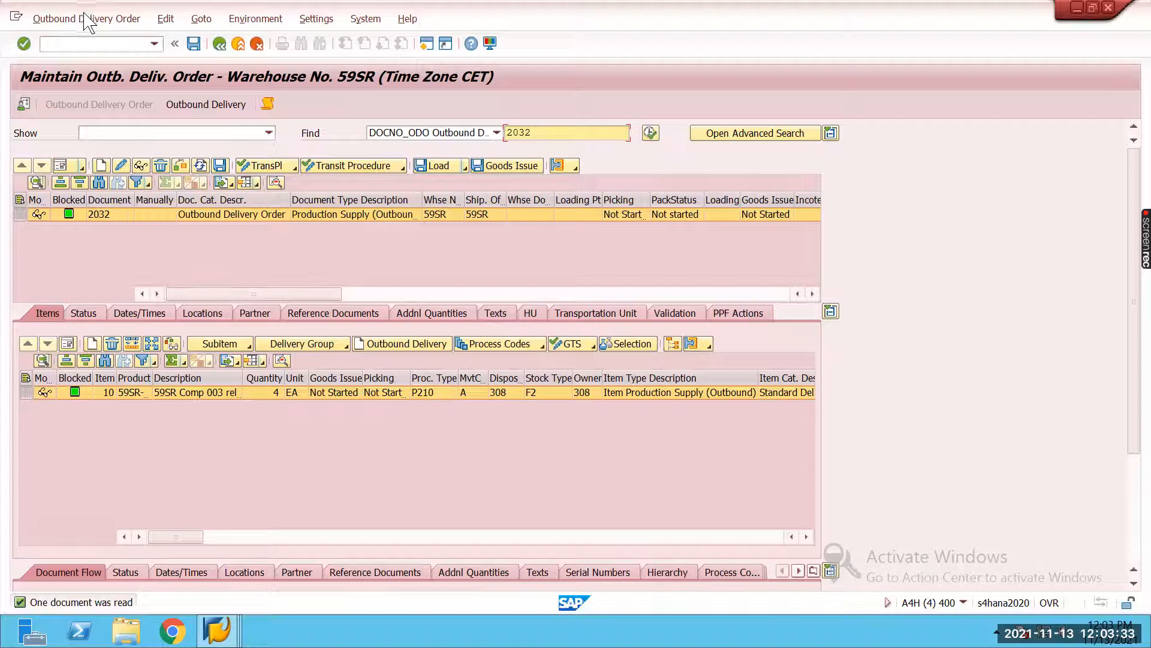
Step: Examine the staging bay and production supply area in item 10's movement data, and return to the item list
left_click(67, 343)
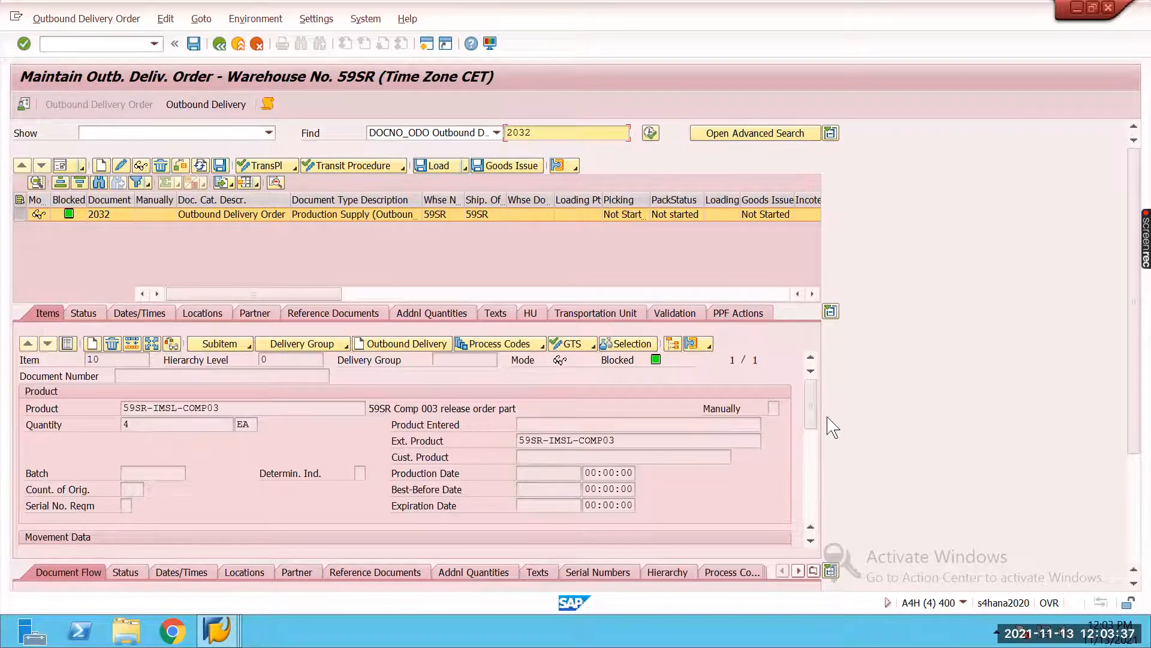
scroll(811, 420, "down", 3)
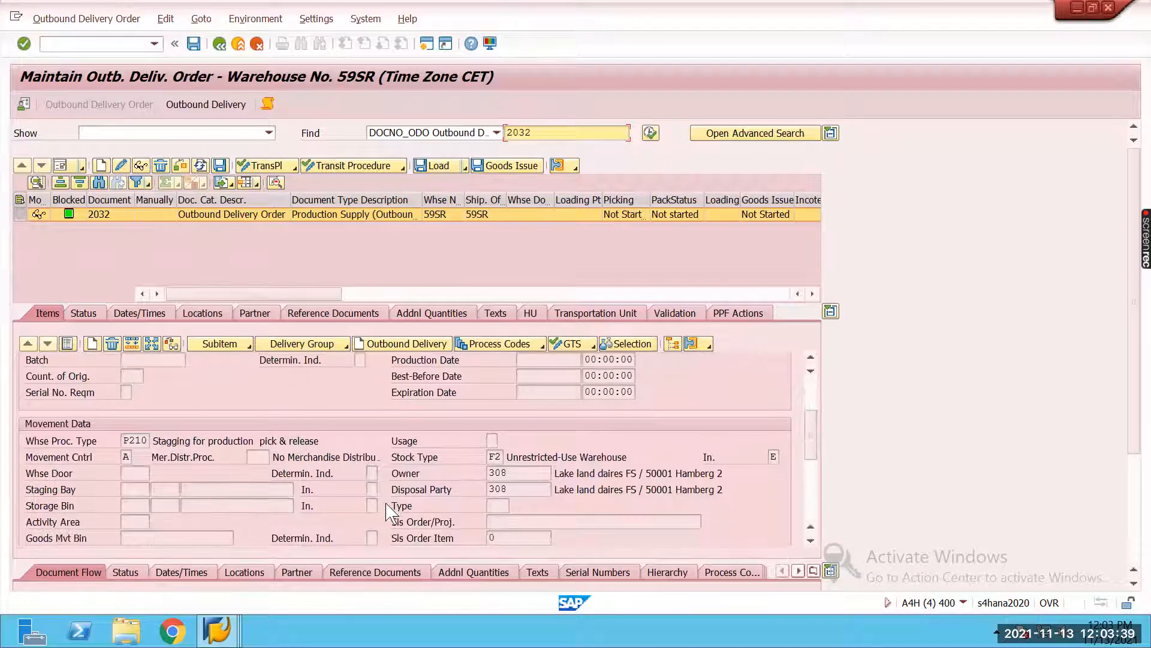
scroll(821, 455, "down", 3)
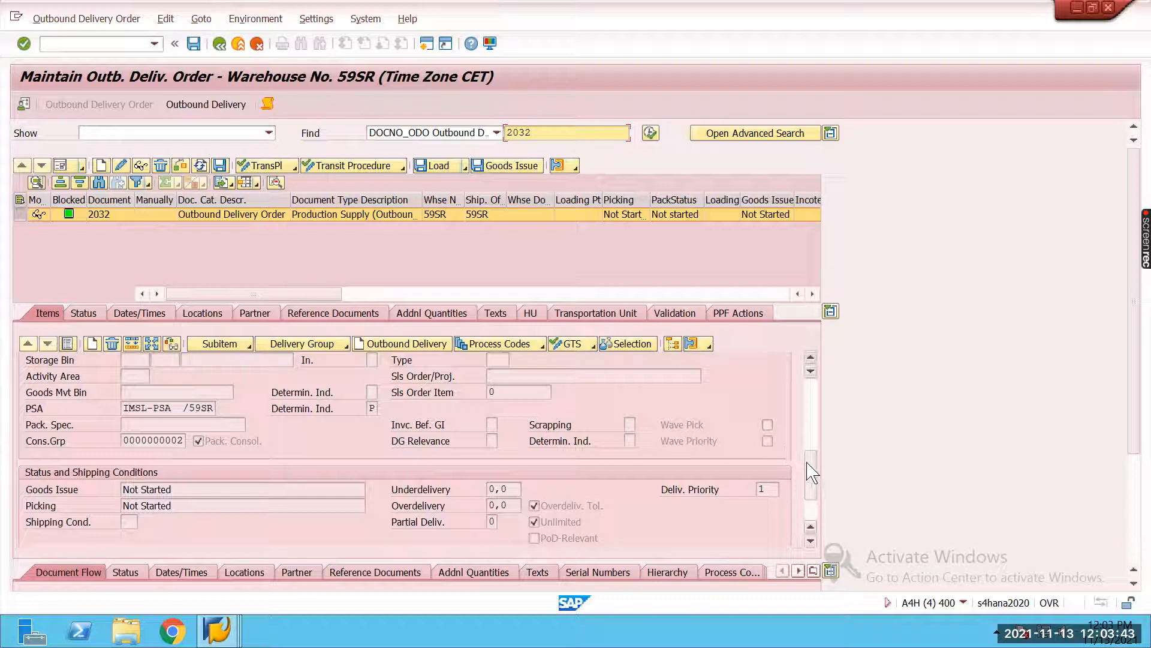
scroll(810, 468, "up", 3)
scroll(787, 454, "up", 1)
left_click(67, 343)
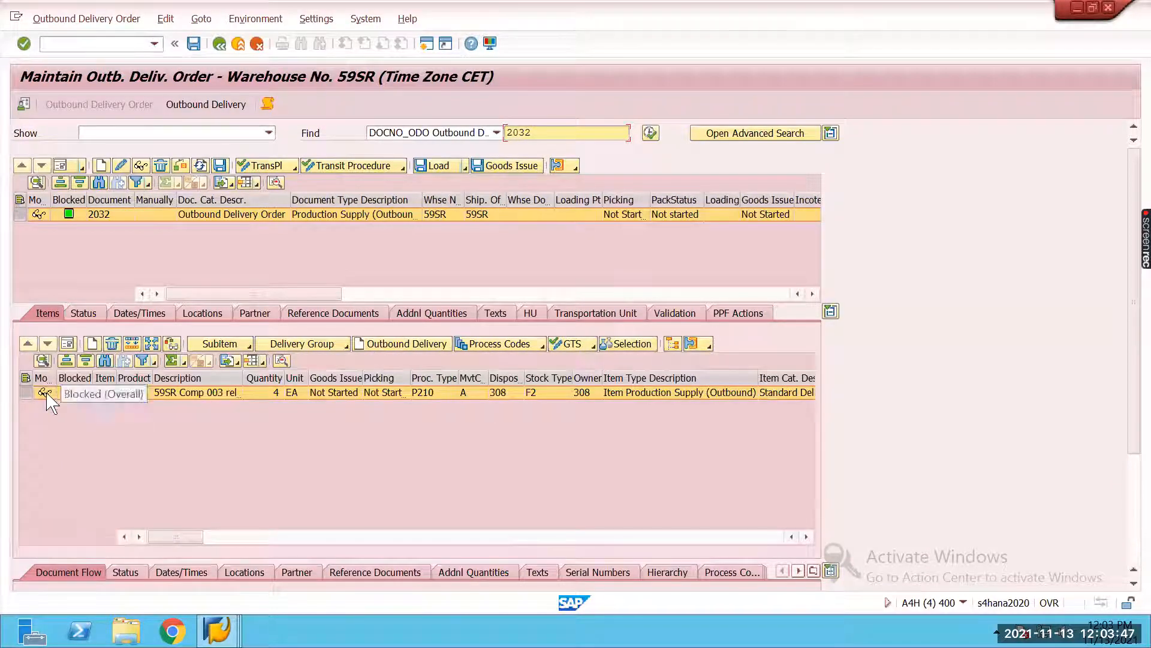
Step: Examine the reference documents of item 10 in the new outbound delivery order
left_click(47, 393)
scroll(397, 338, "down", 4)
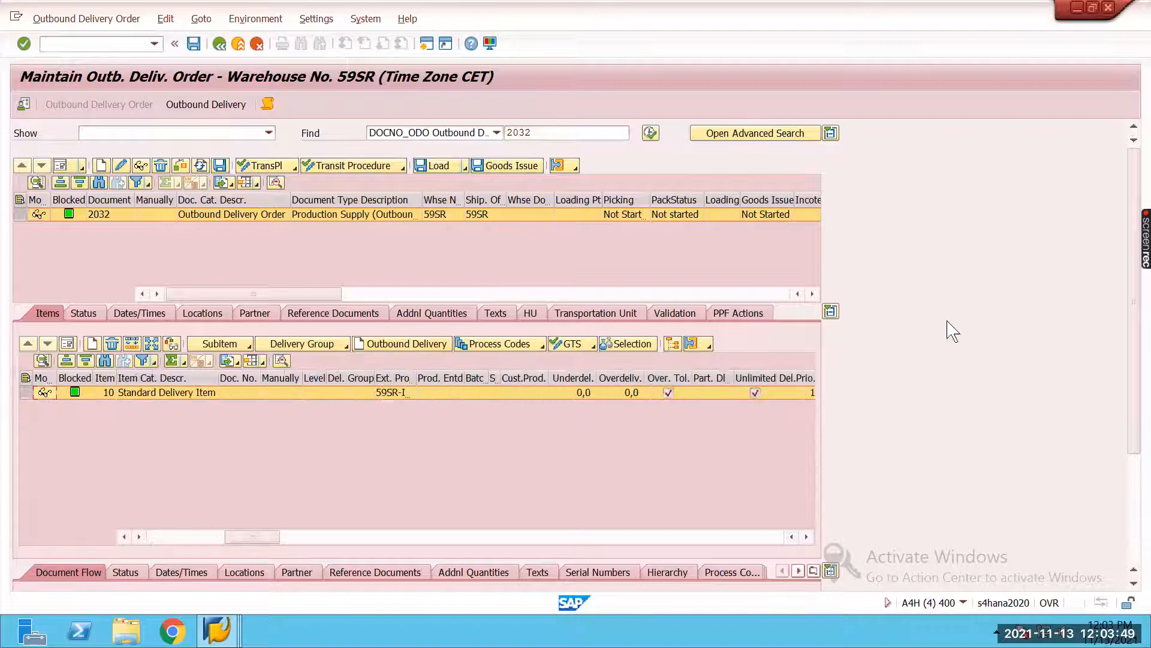
left_click_drag(1132, 309, 1132, 385)
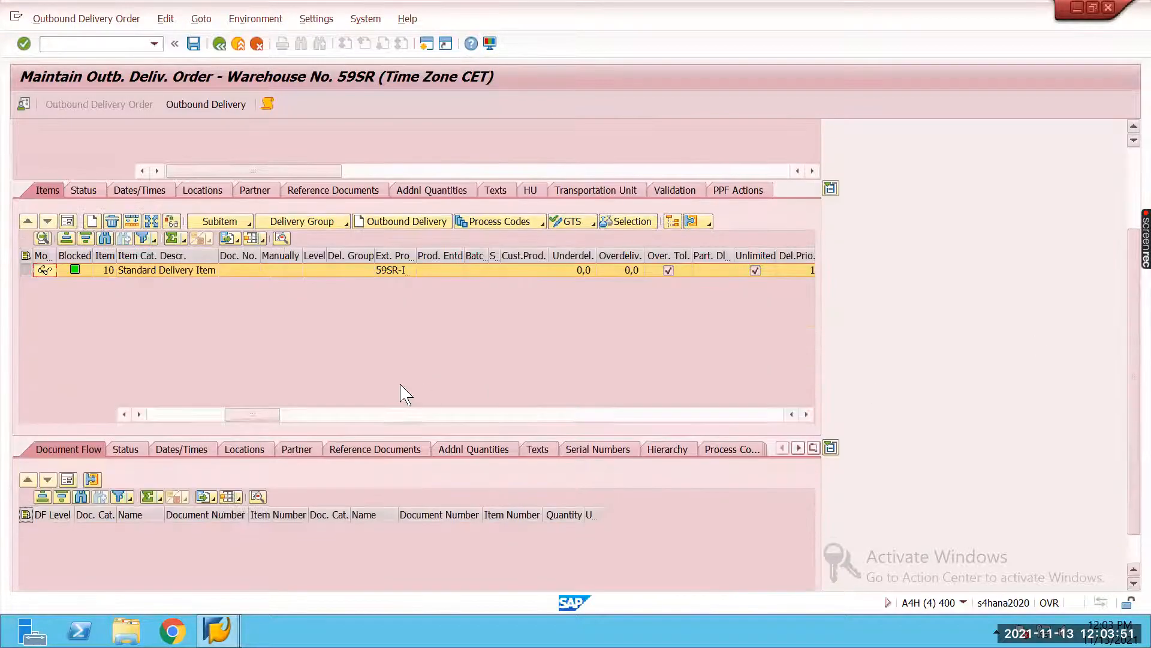
left_click(391, 450)
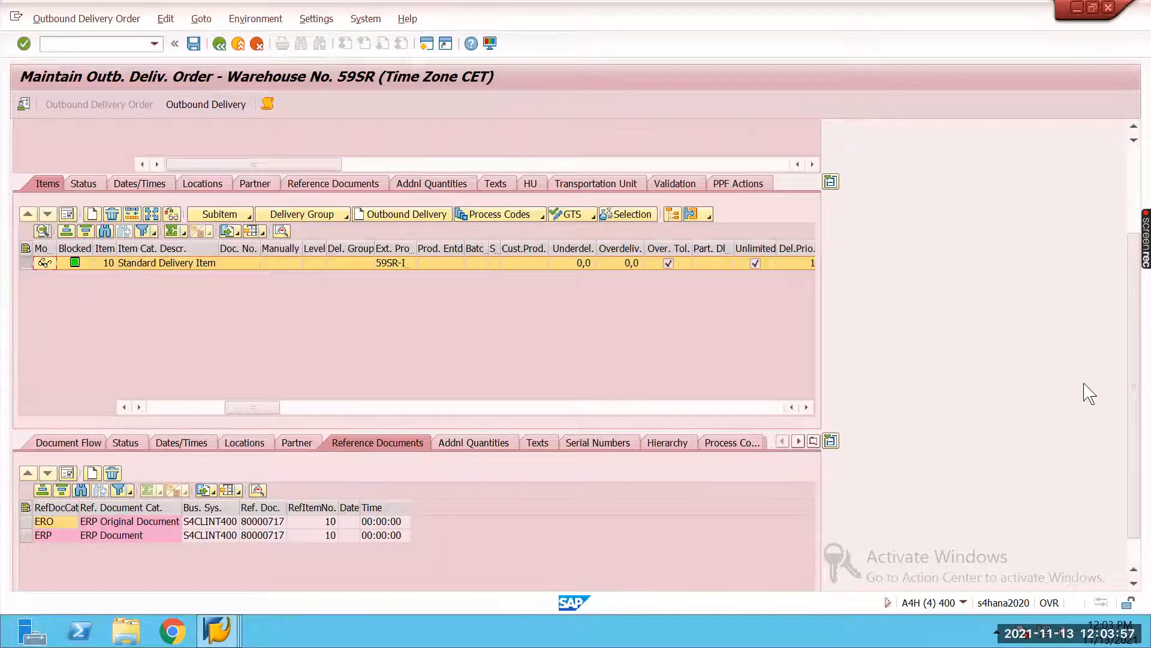
Step: Try to create and save a warehouse task for product 59SR-IMSL-COMP03 as a follow-on to the outbound delivery order
left_click_drag(1132, 376, 1131, 248)
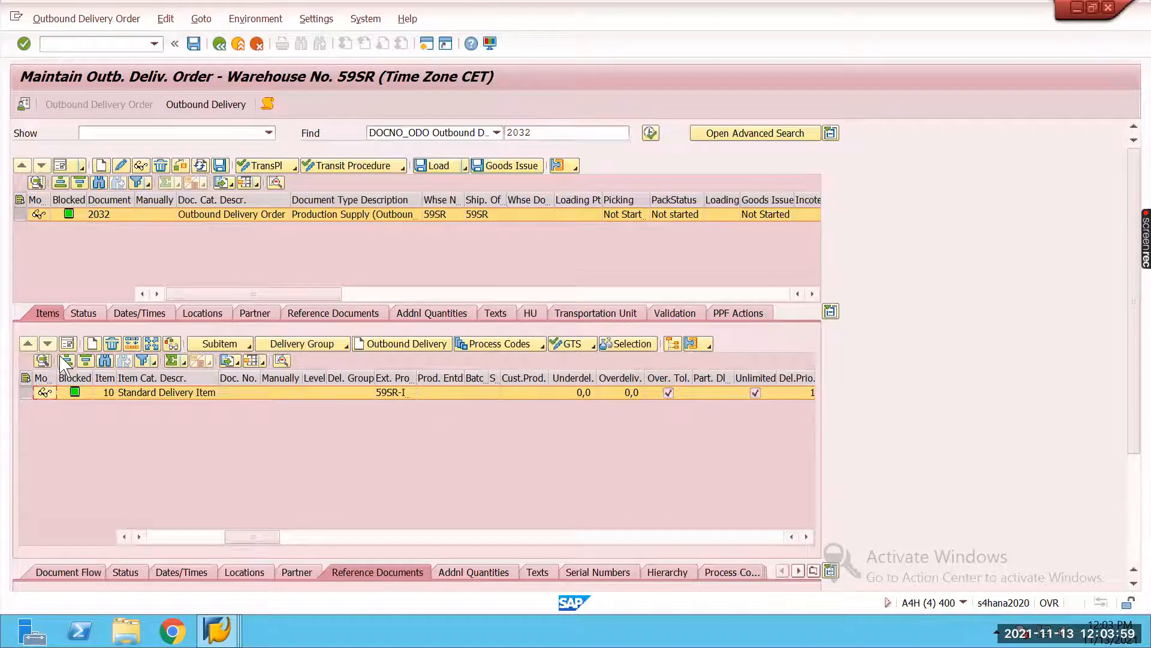
left_click(70, 344)
left_click(69, 344)
left_click(81, 18)
mouse_move(159, 54)
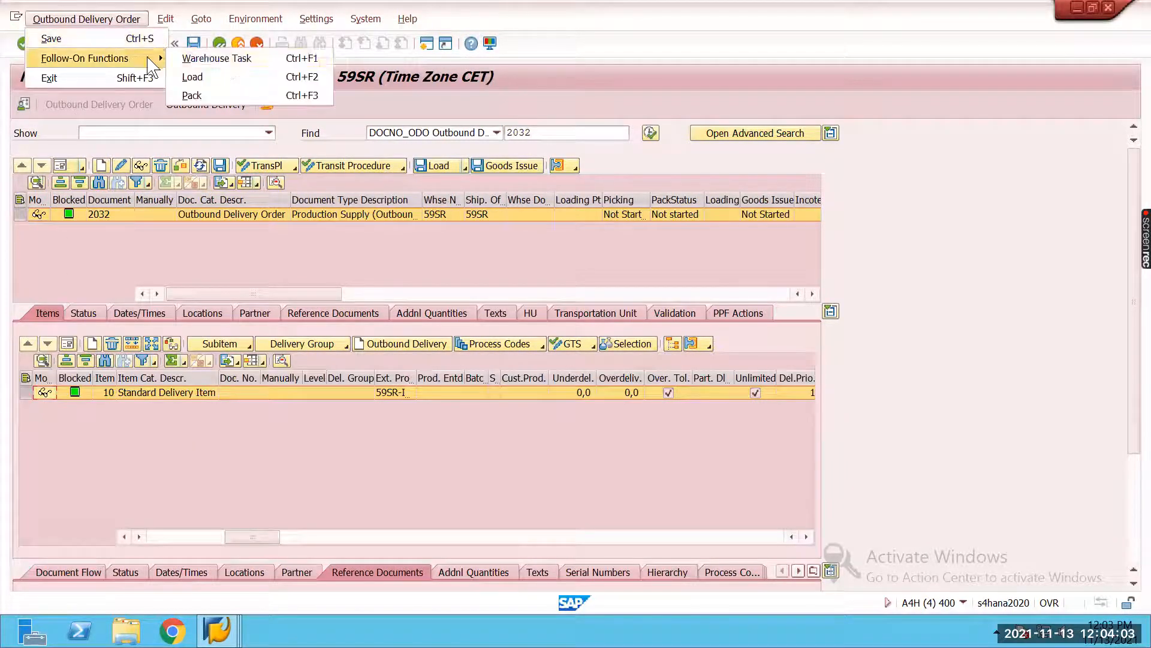
left_click(231, 58)
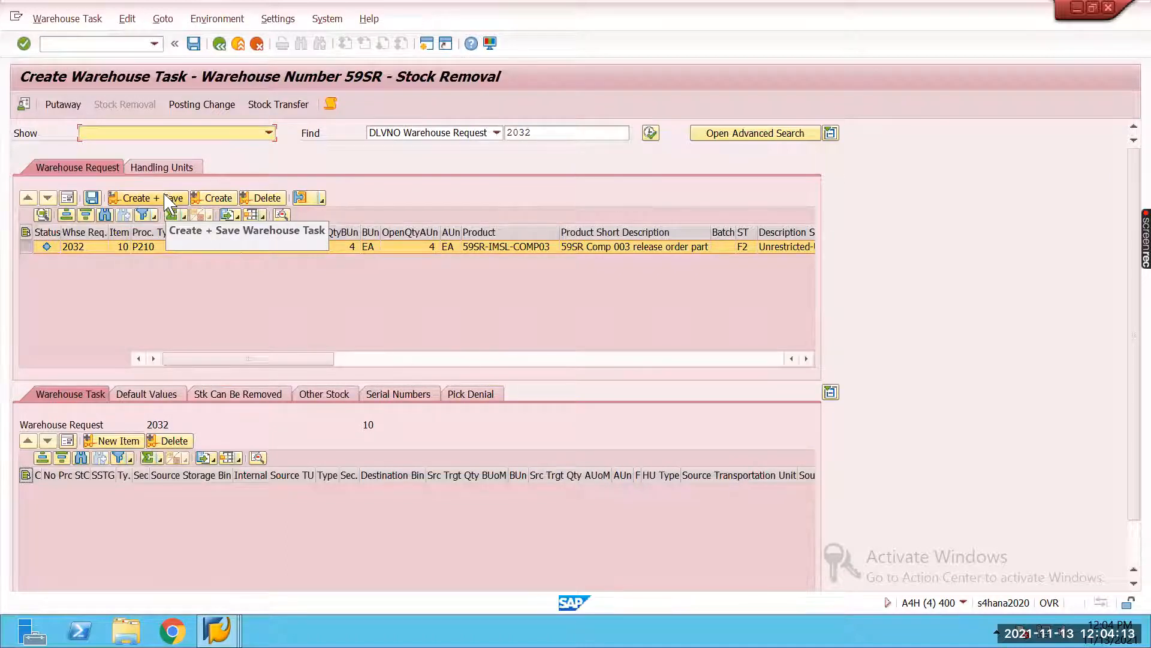
left_click(167, 203)
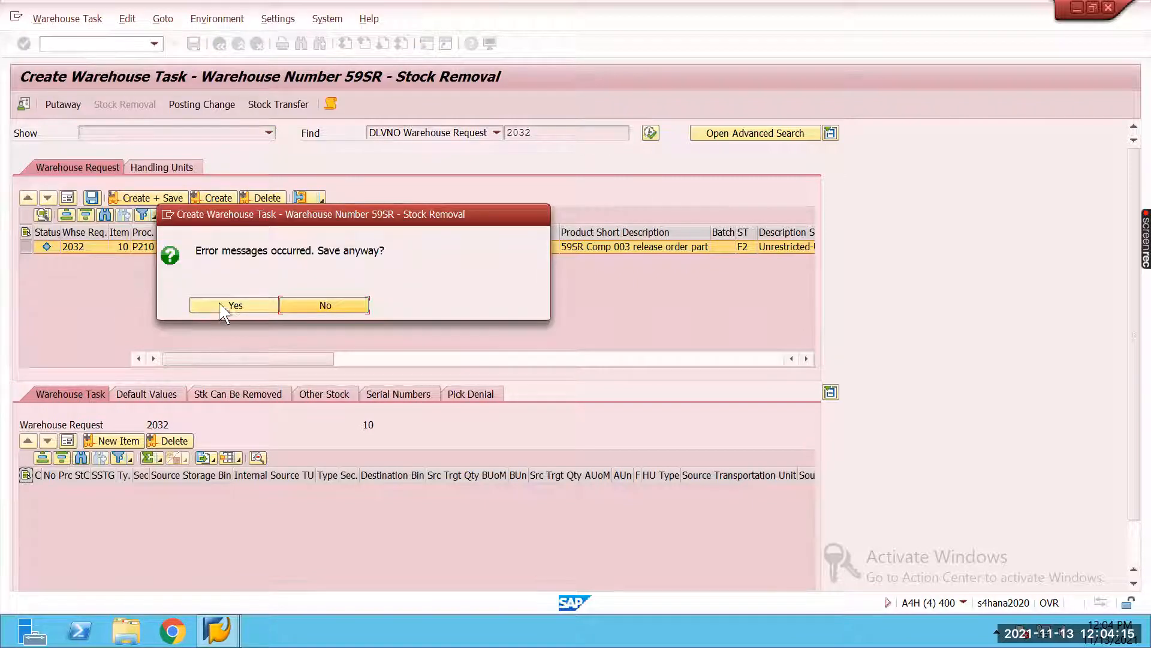
left_click(336, 307)
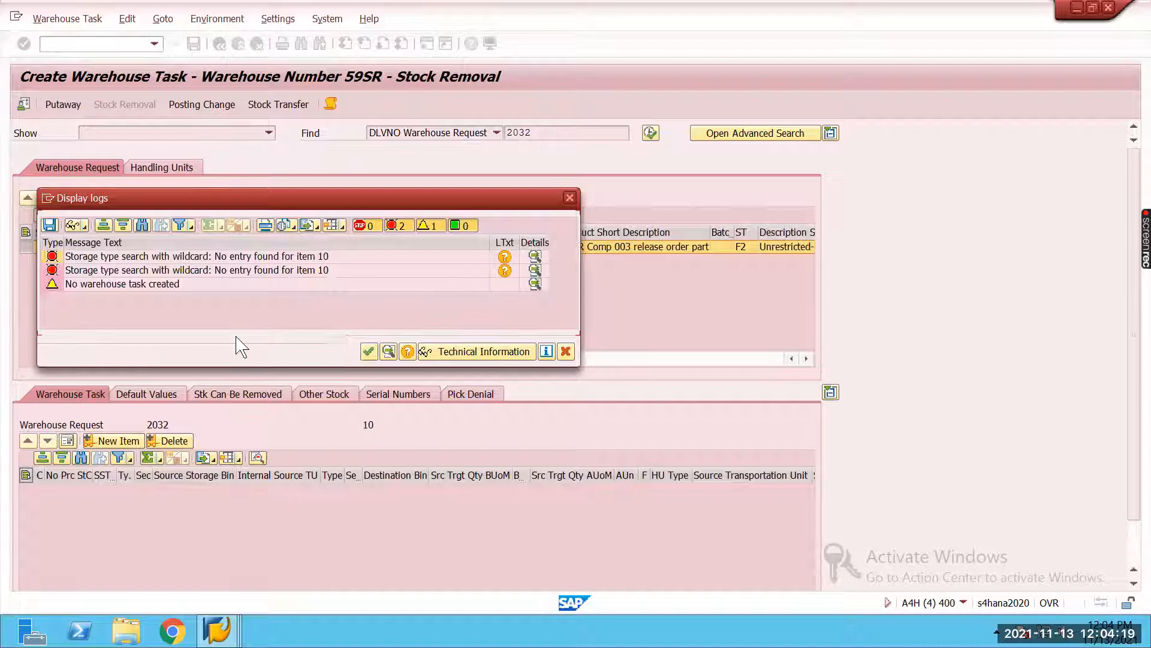
left_click_drag(340, 204, 470, 272)
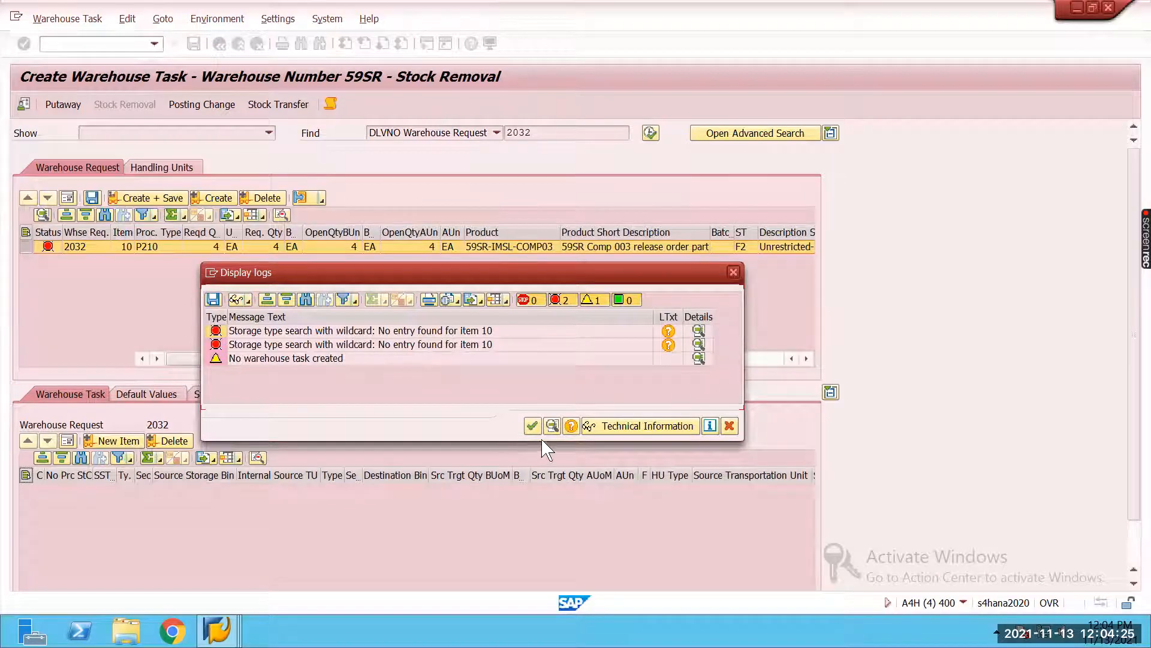
left_click(532, 427)
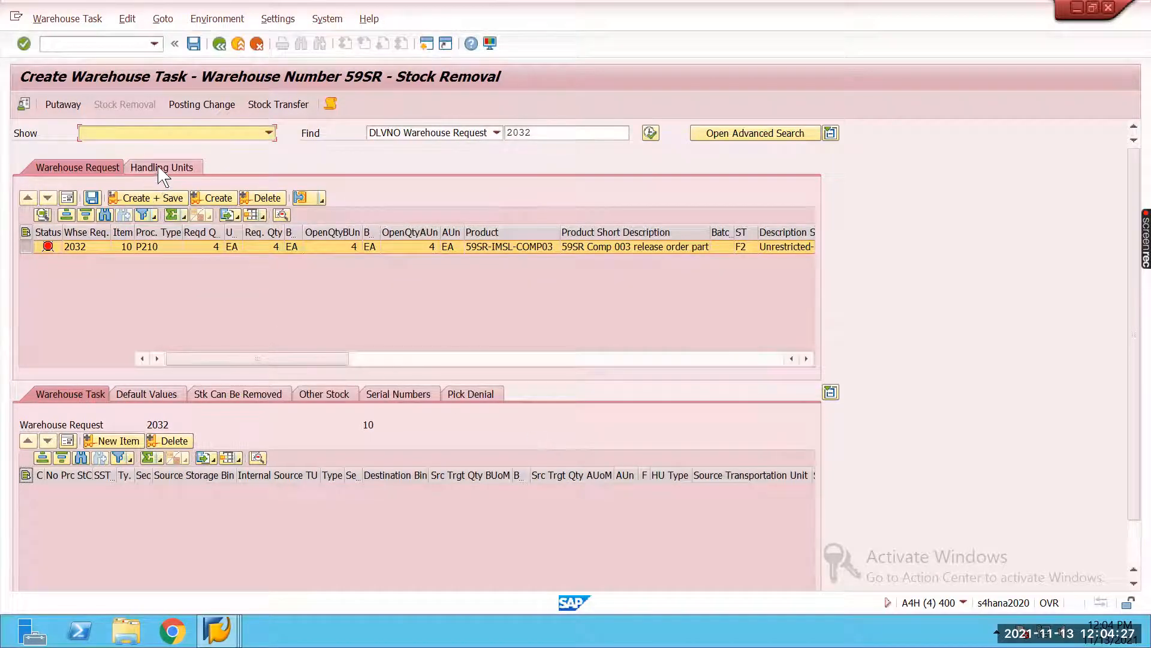
Step: Examine the detailed log of the warehouse task creation and return to the outbound delivery order
left_click(331, 105)
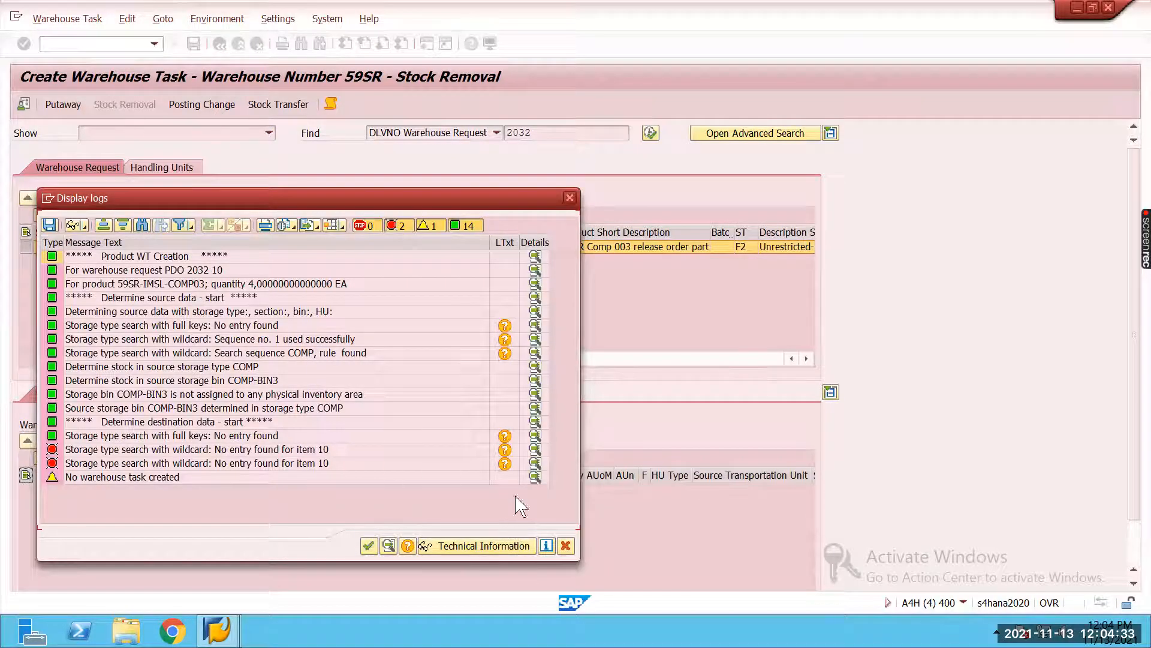
left_click(566, 546)
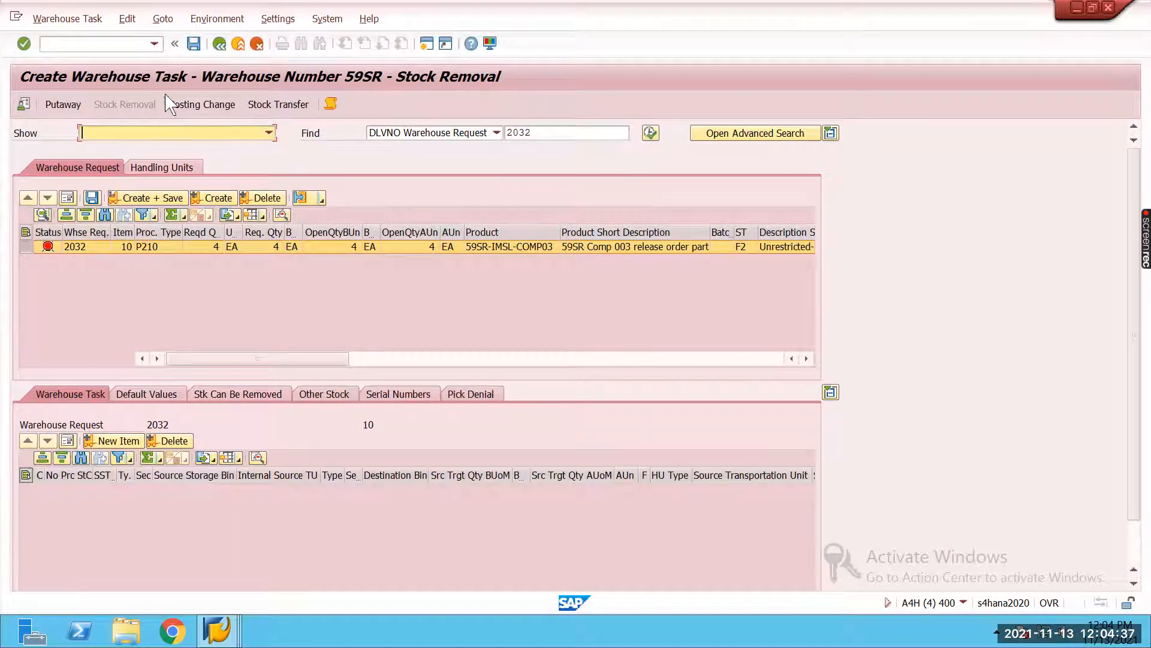
left_click(220, 44)
left_click(234, 305)
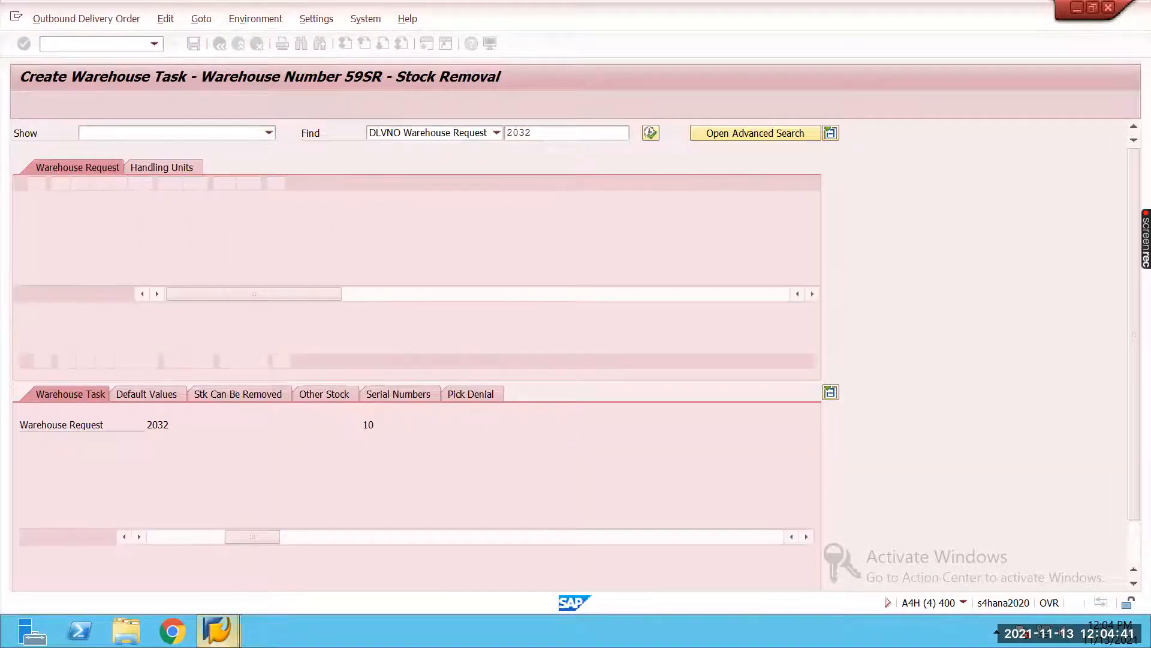
Step: Switch to the material document session, run the list again for plant 59SR and examine the postings of finished material 396
mouse_move(217, 629)
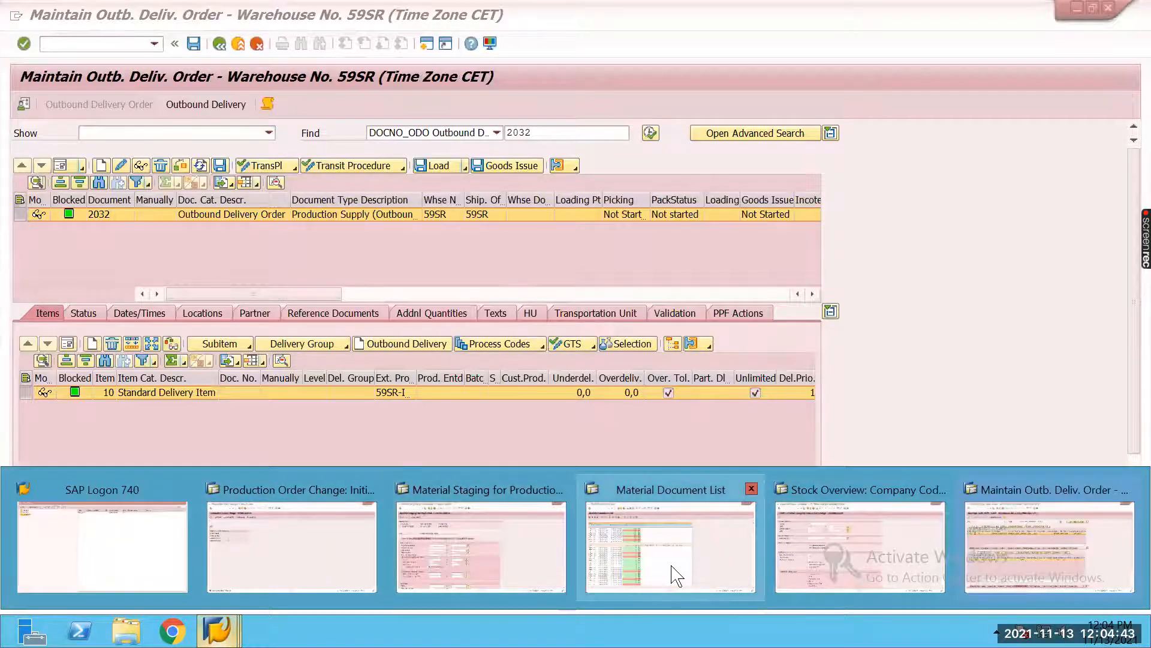
left_click(601, 530)
left_click(219, 44)
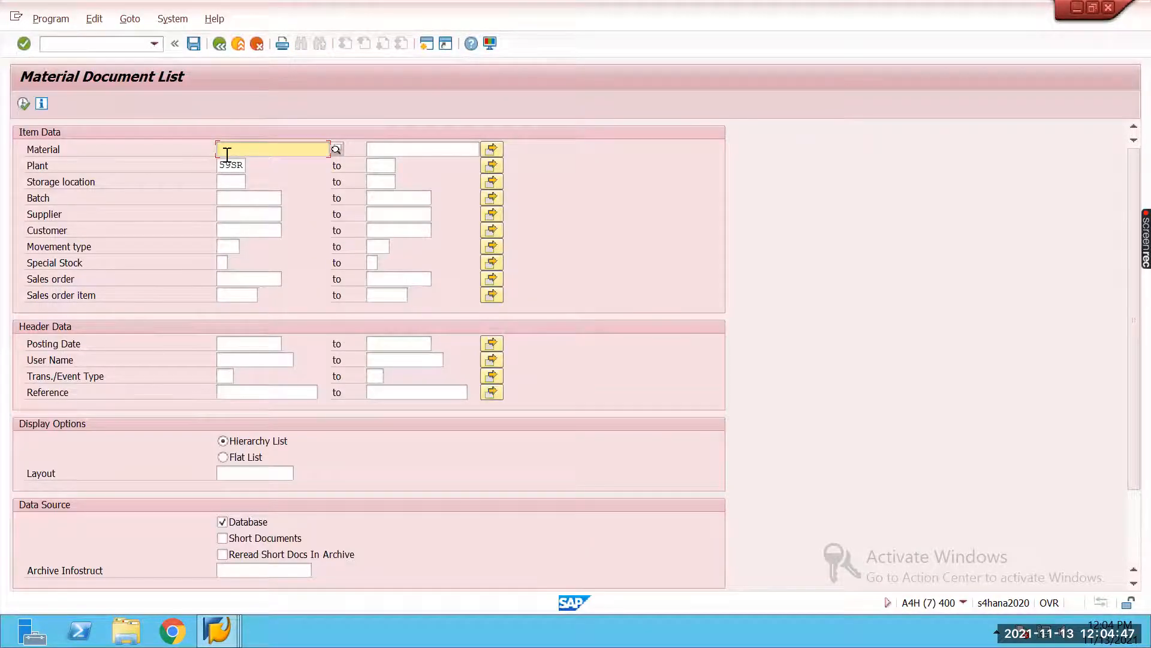
left_click(24, 103)
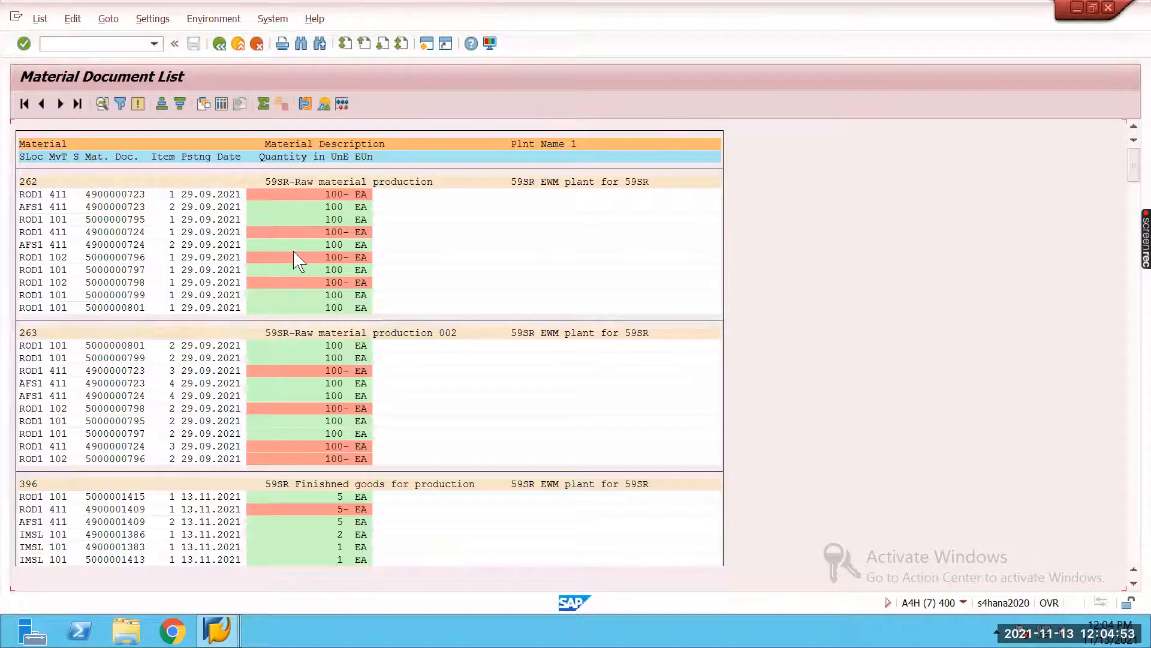
scroll(298, 262, "down", 4)
scroll(294, 261, "down", 4)
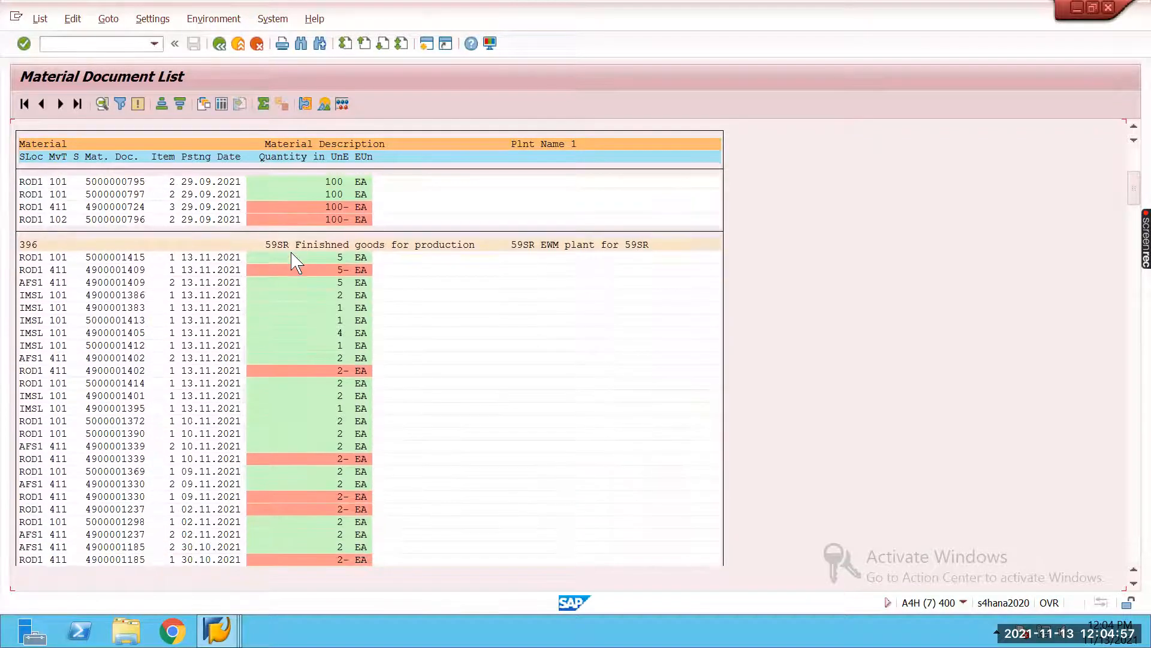
scroll(295, 261, "down", 2)
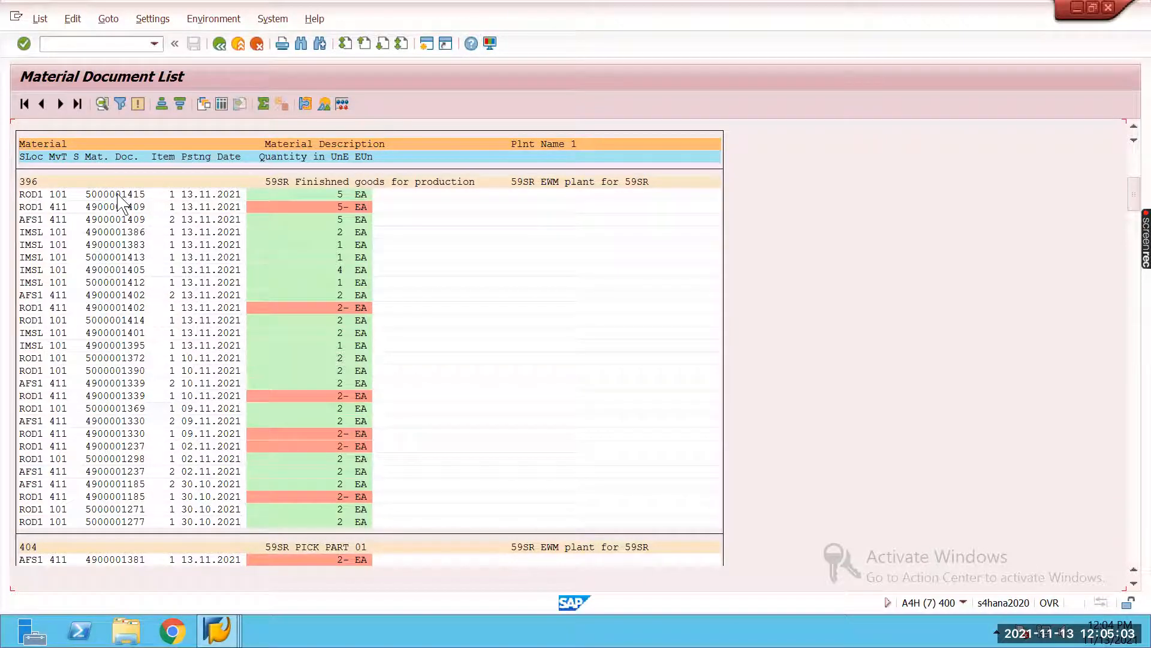
scroll(124, 207, "down", 3)
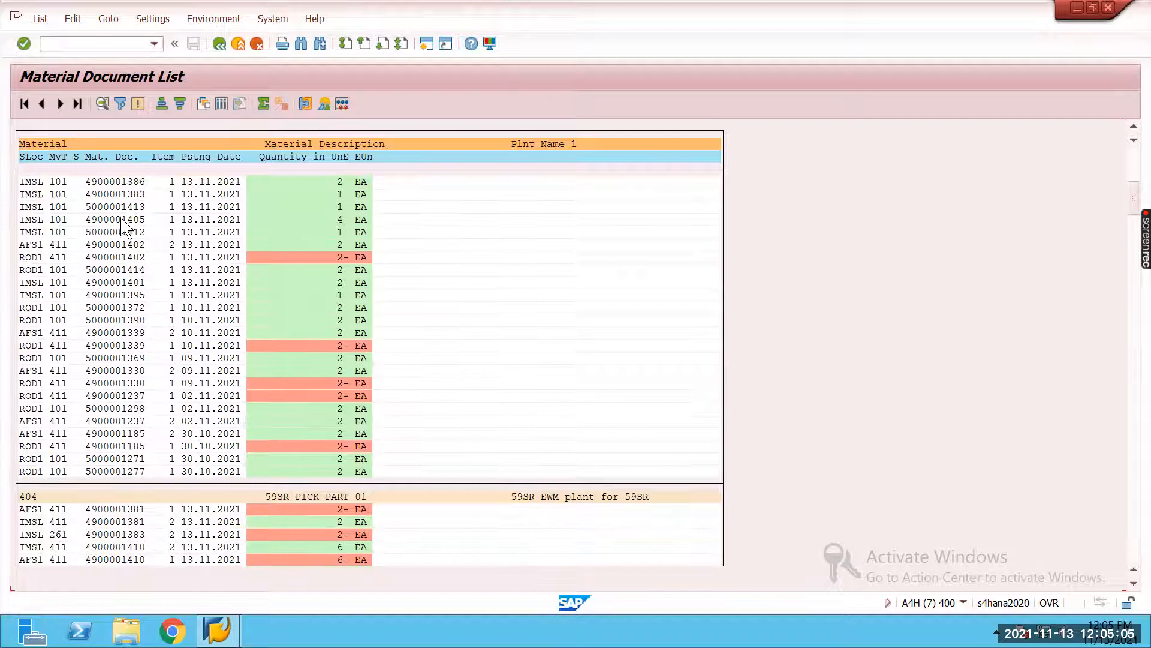
Step: Examine the transfer and consumption postings of pick part 404 in the material document list
scroll(124, 243, "down", 4)
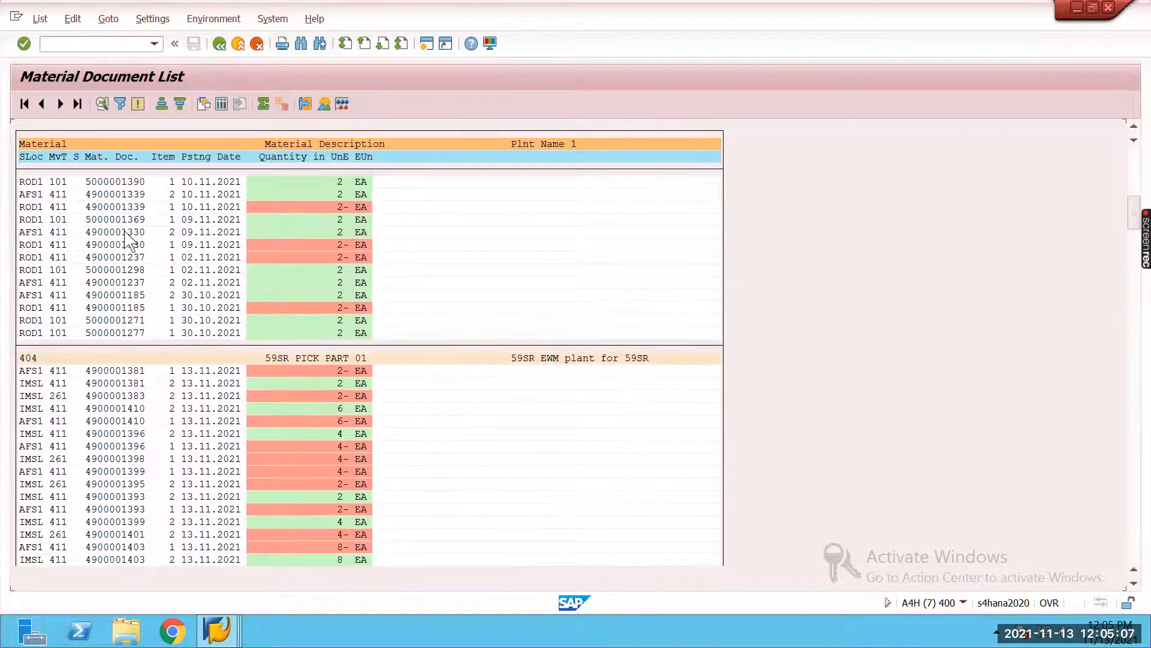
scroll(128, 240, "down", 2)
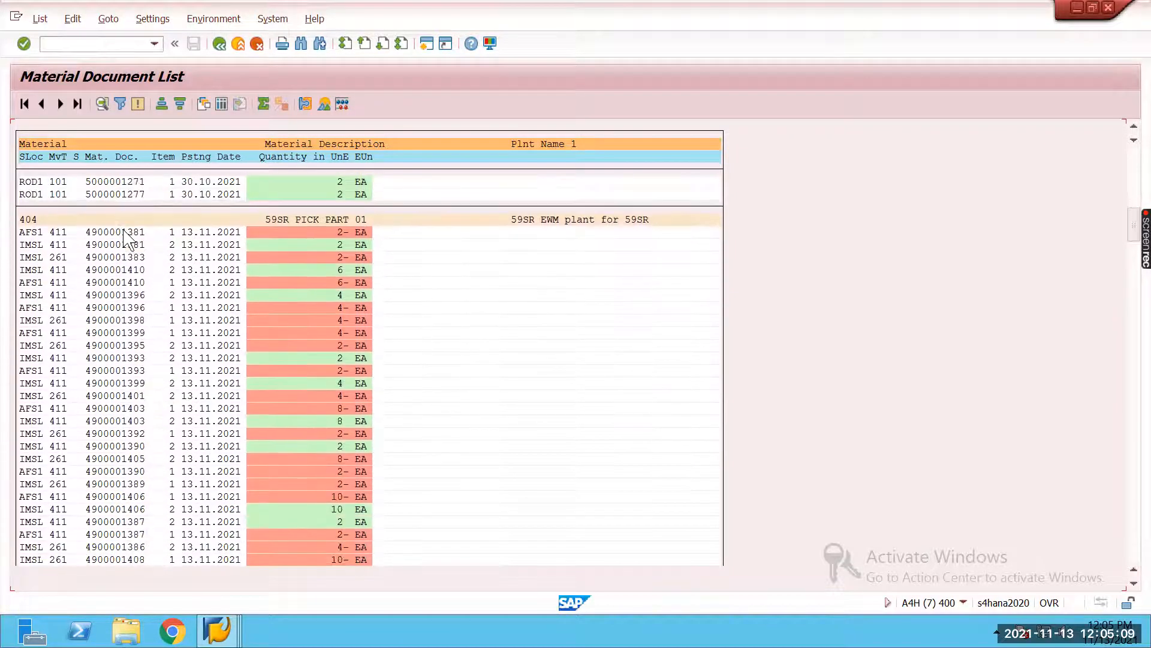
scroll(124, 238, "down", 1)
scroll(128, 240, "down", 1)
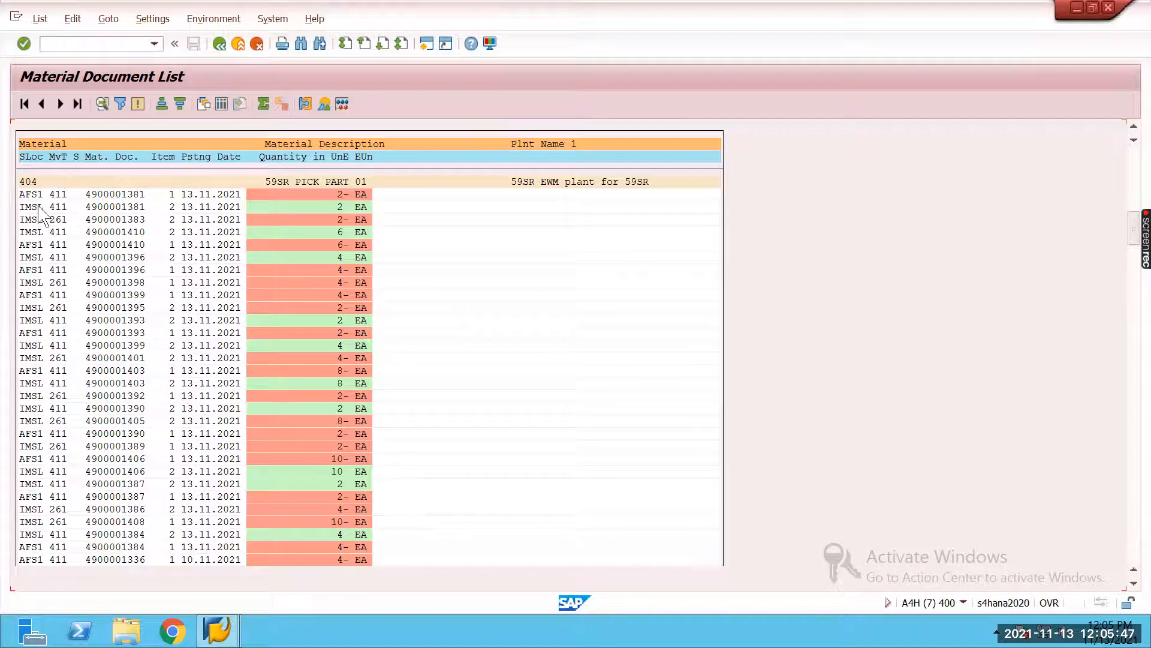
scroll(170, 389, "down", 3)
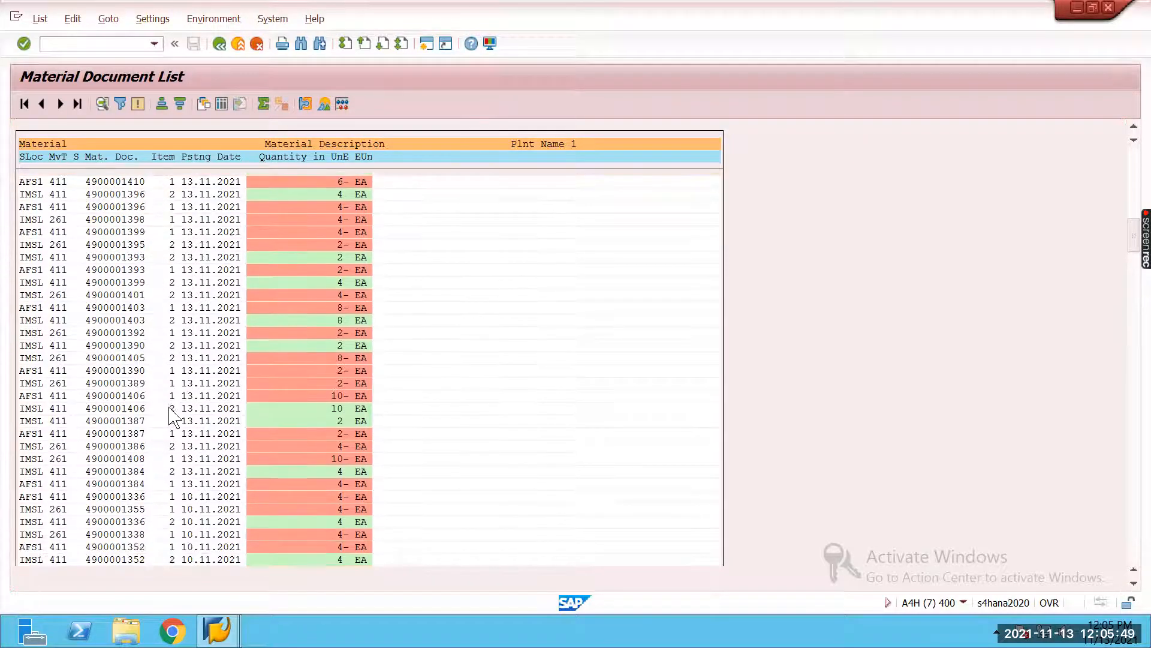
scroll(166, 410, "down", 5)
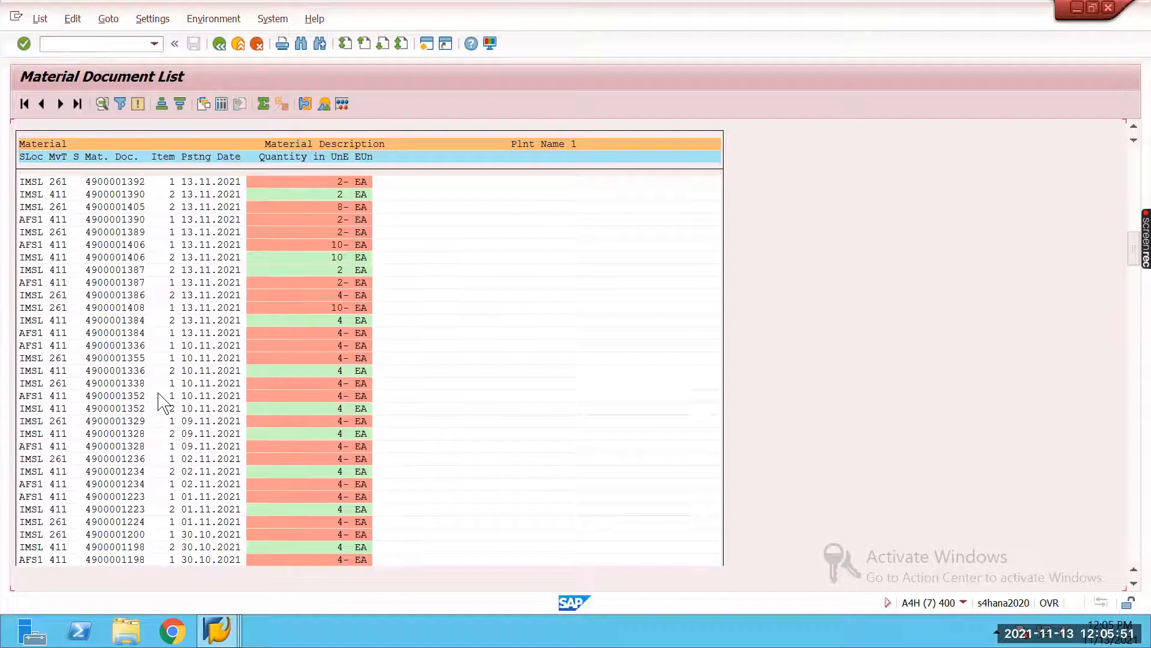
scroll(161, 398, "down", 3)
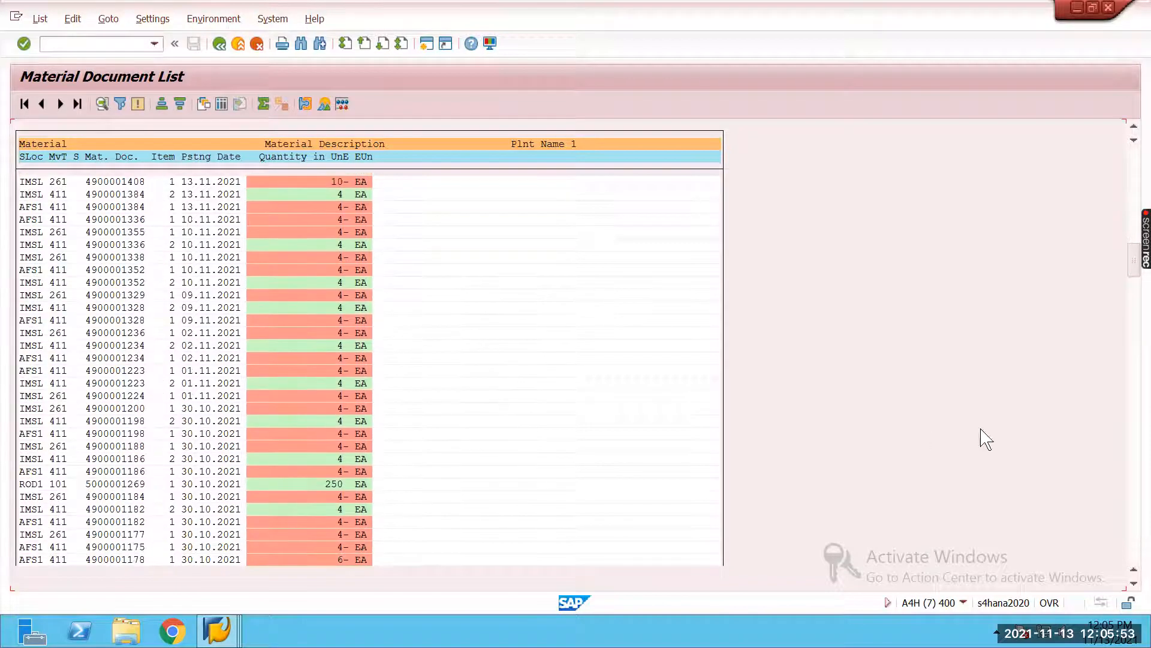
Step: Recheck the postings of material 396, examine those of pick part 405, and leave the material document list
left_click_drag(1130, 264, 1131, 168)
scroll(224, 470, "down", 2)
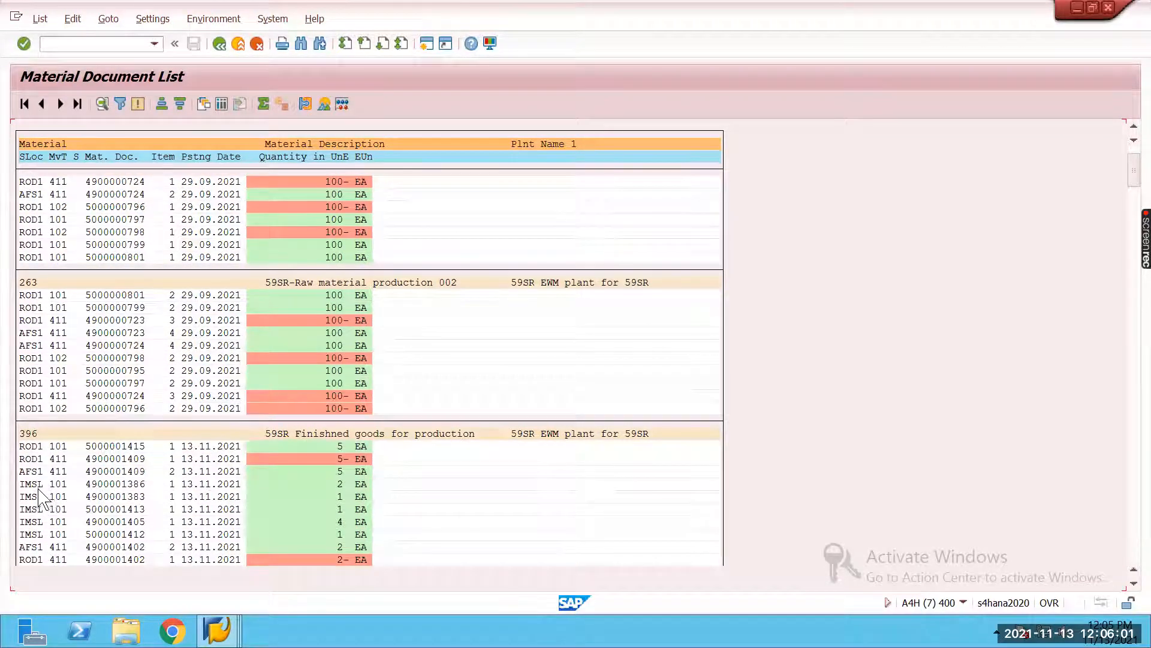
scroll(81, 473, "down", 3)
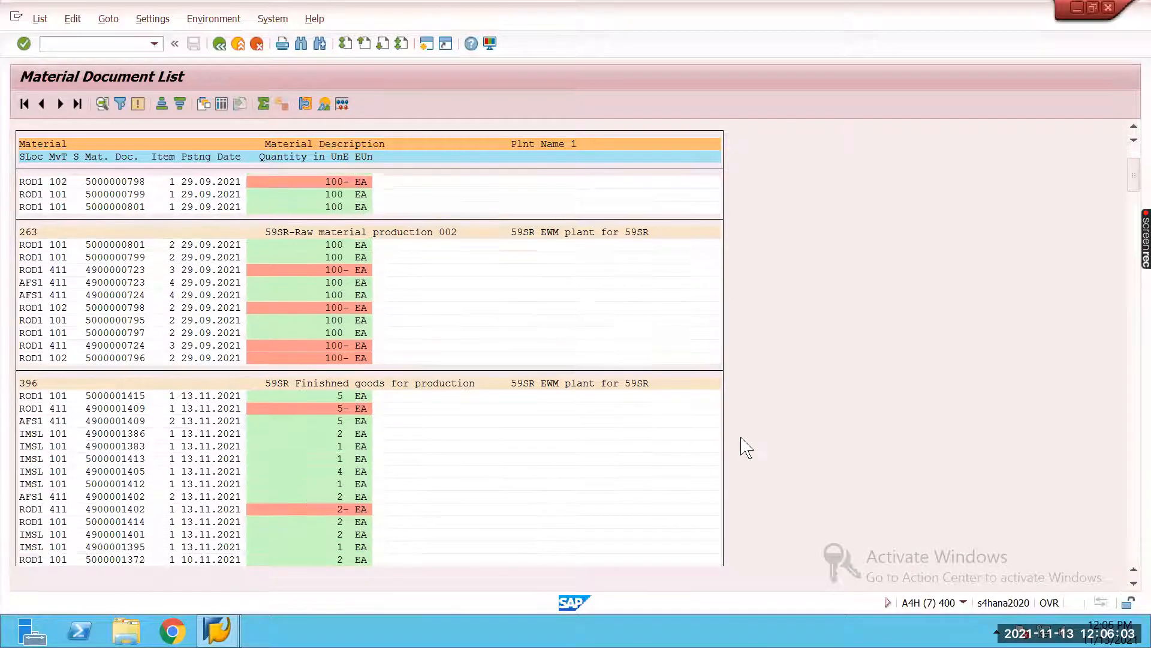
left_click(1134, 227)
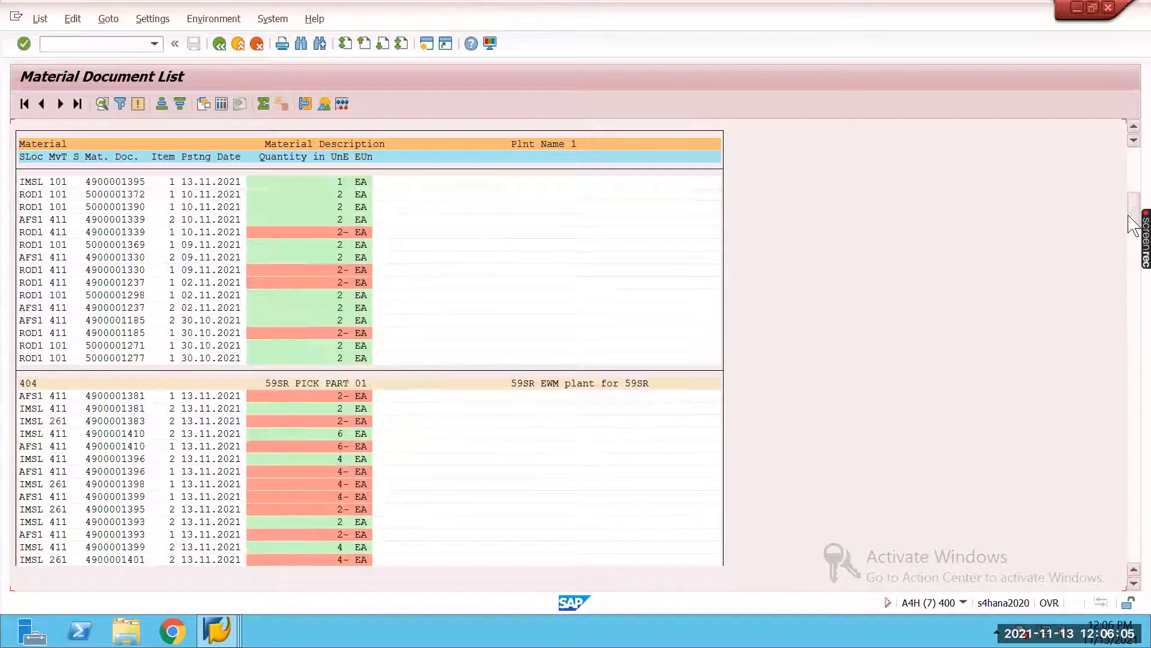
left_click(1131, 246)
left_click_drag(1133, 262, 1133, 318)
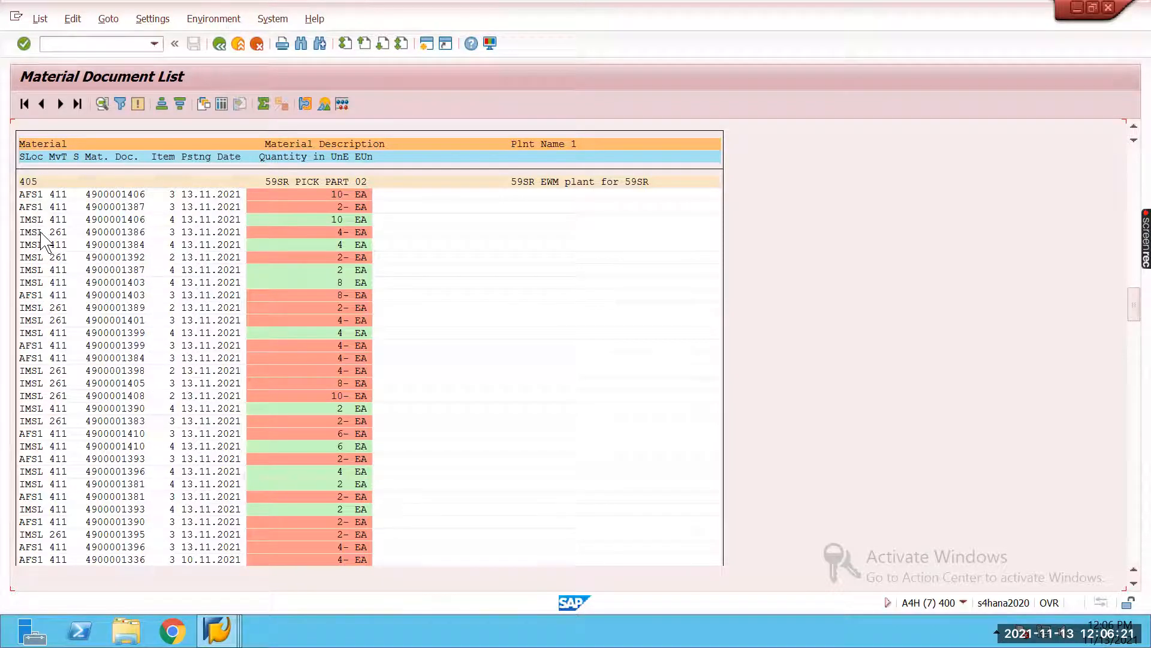
left_click(218, 45)
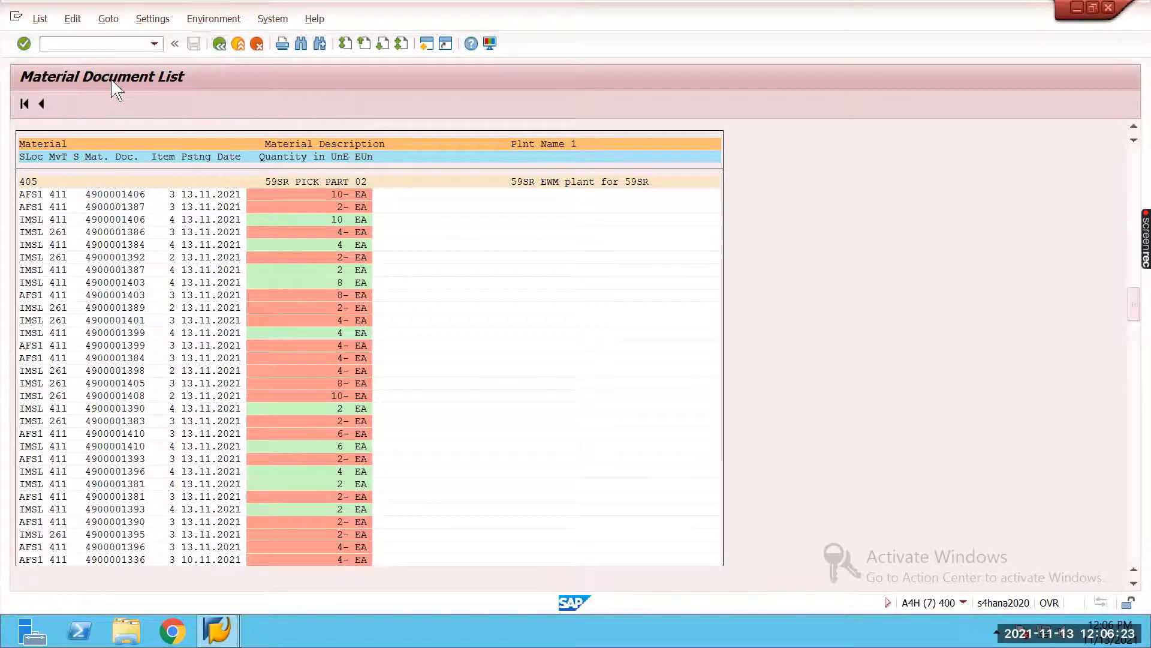
Step: Switch to the stock overview session and display the stock of material 404 in plant 59SR
left_click(217, 629)
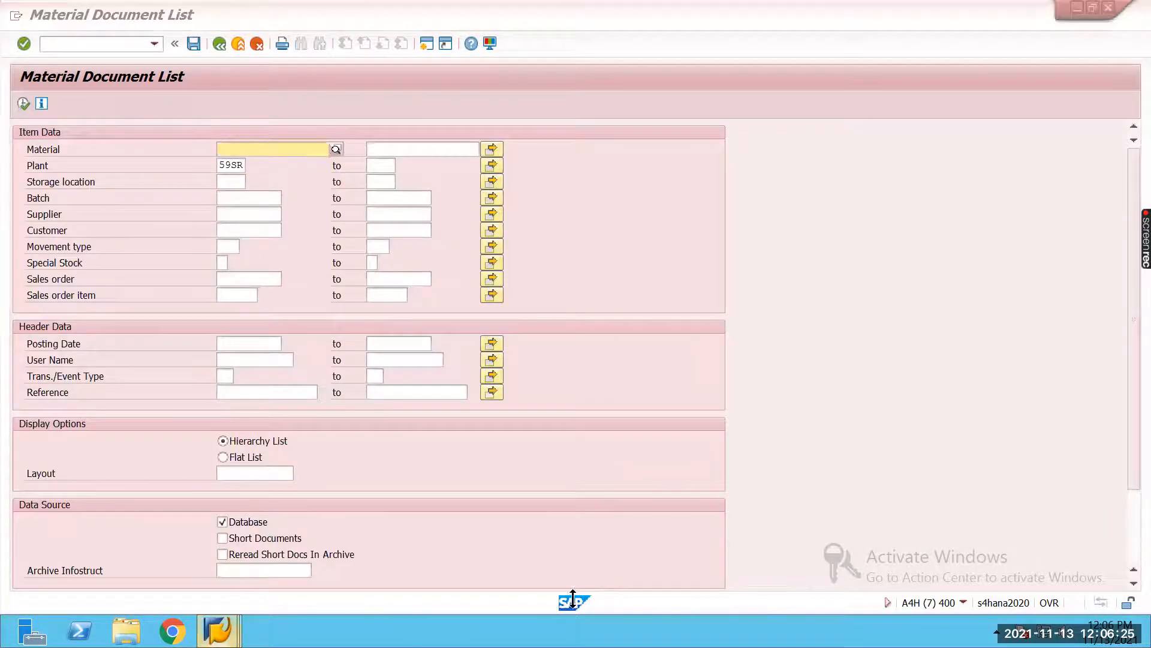
left_click(867, 544)
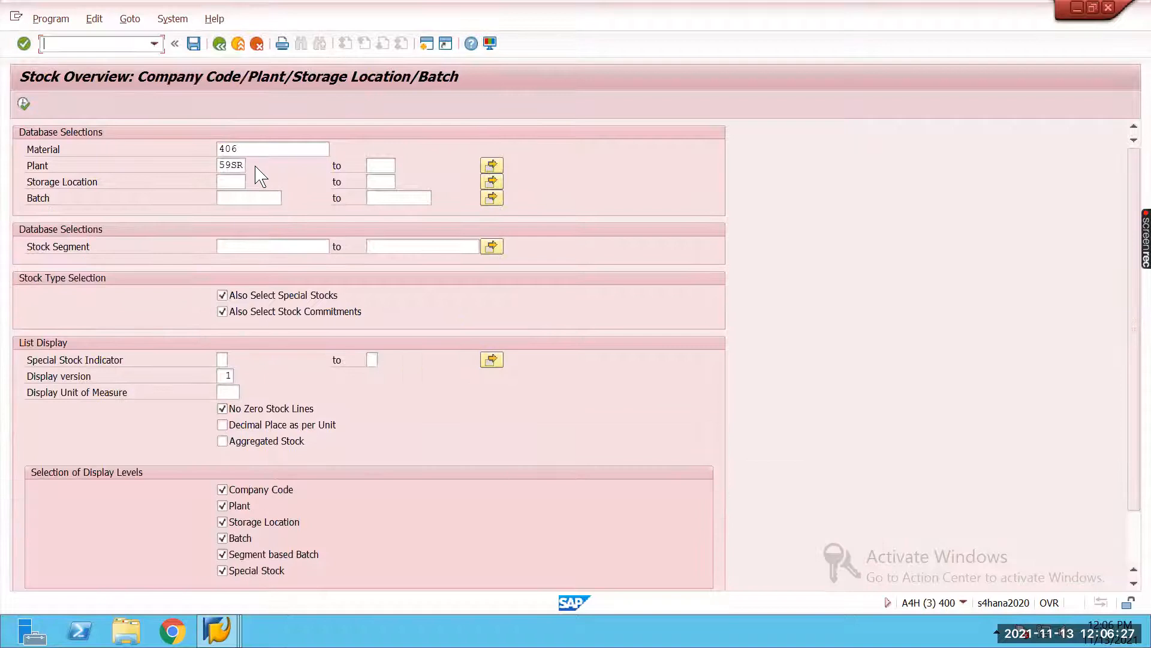
left_click(264, 150)
key("BackSpace")
type("4")
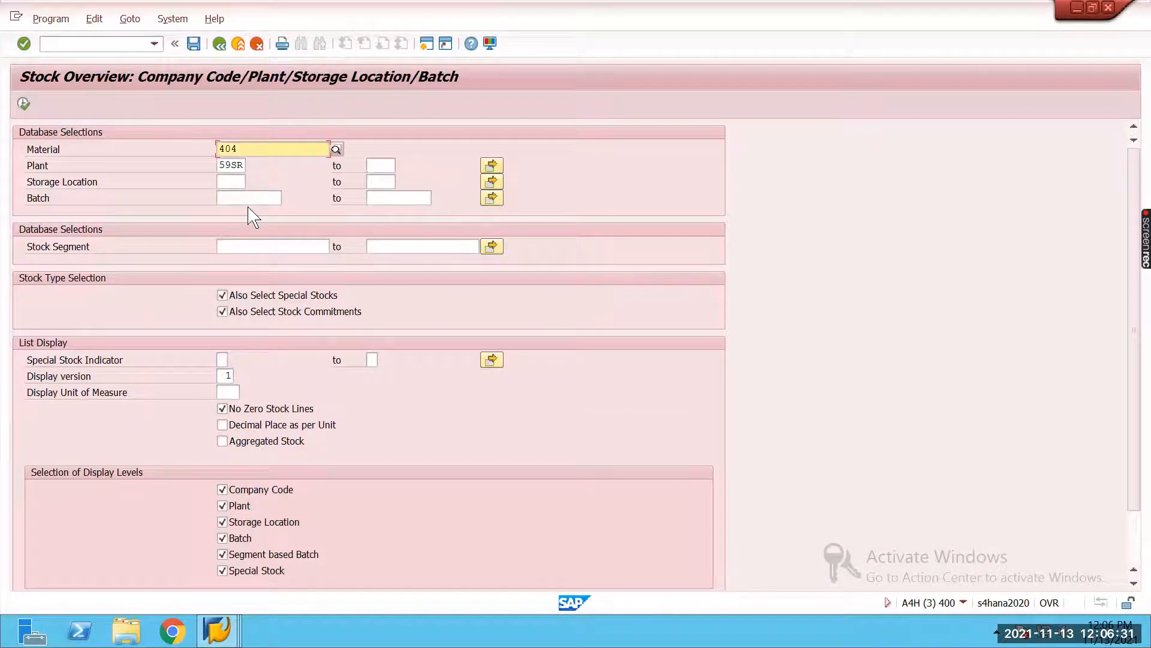
left_click(23, 104)
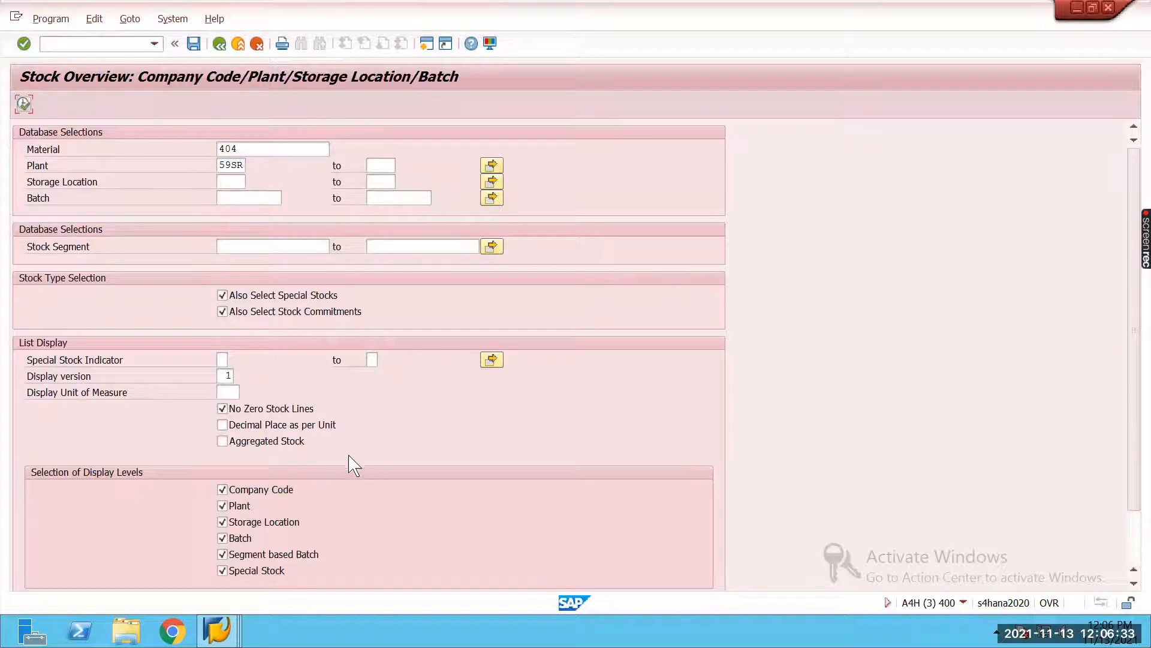
left_click(24, 105)
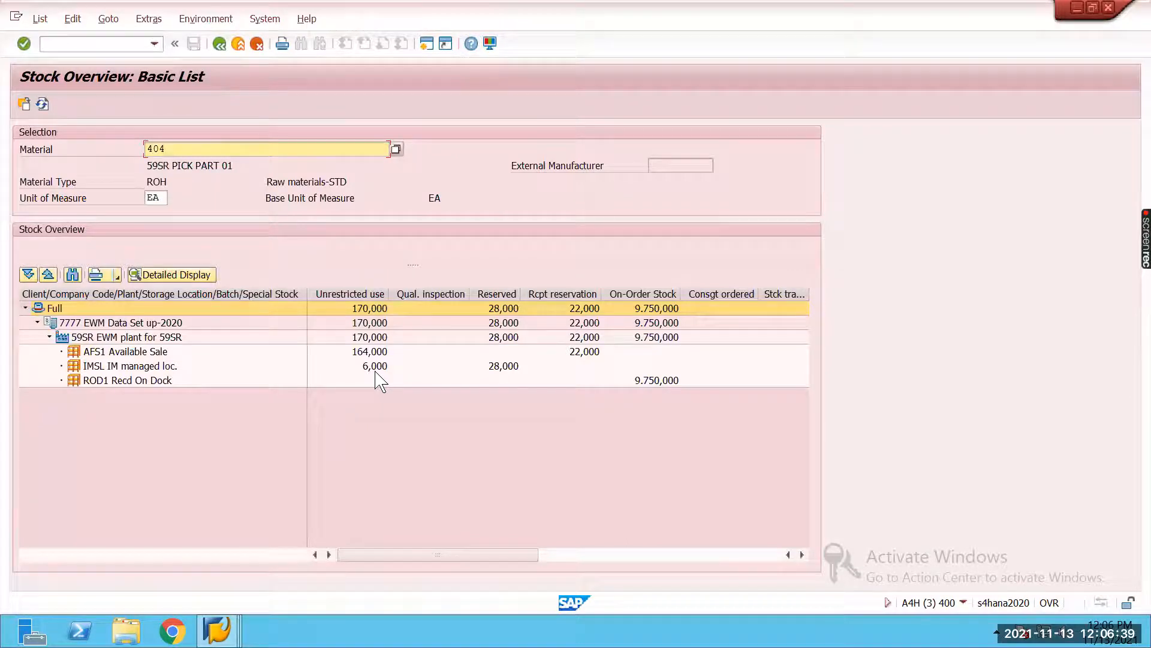
Step: Return to the stock selection and display the stock of material 405 in plant 59SR
left_click(220, 44)
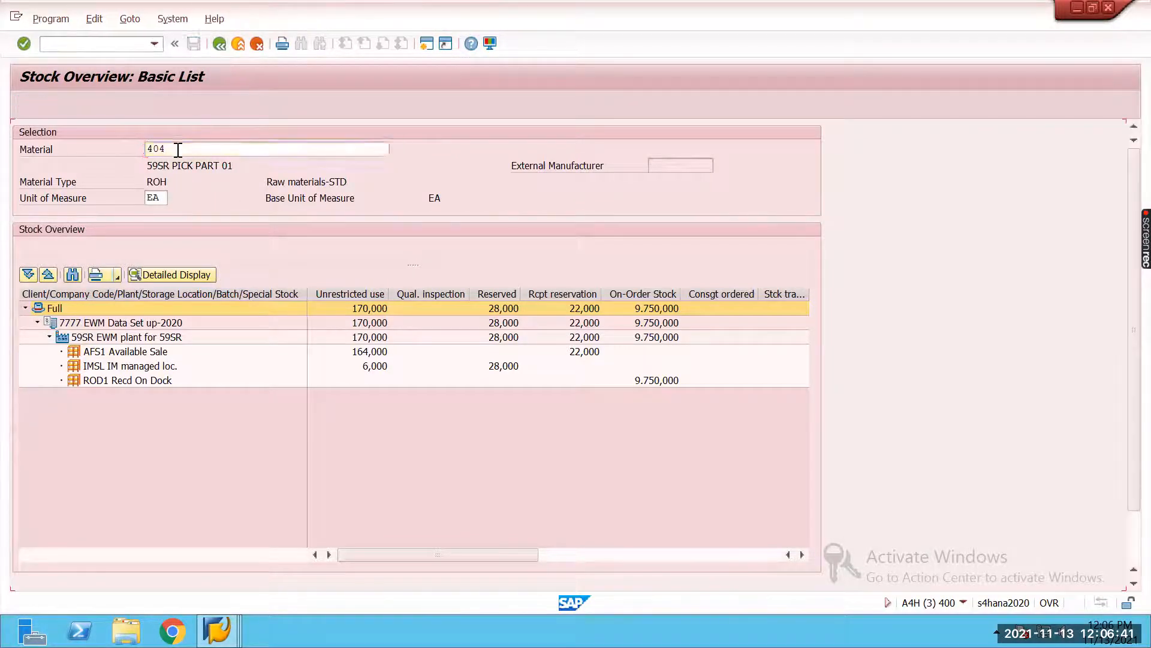
key("BackSpace")
type("5")
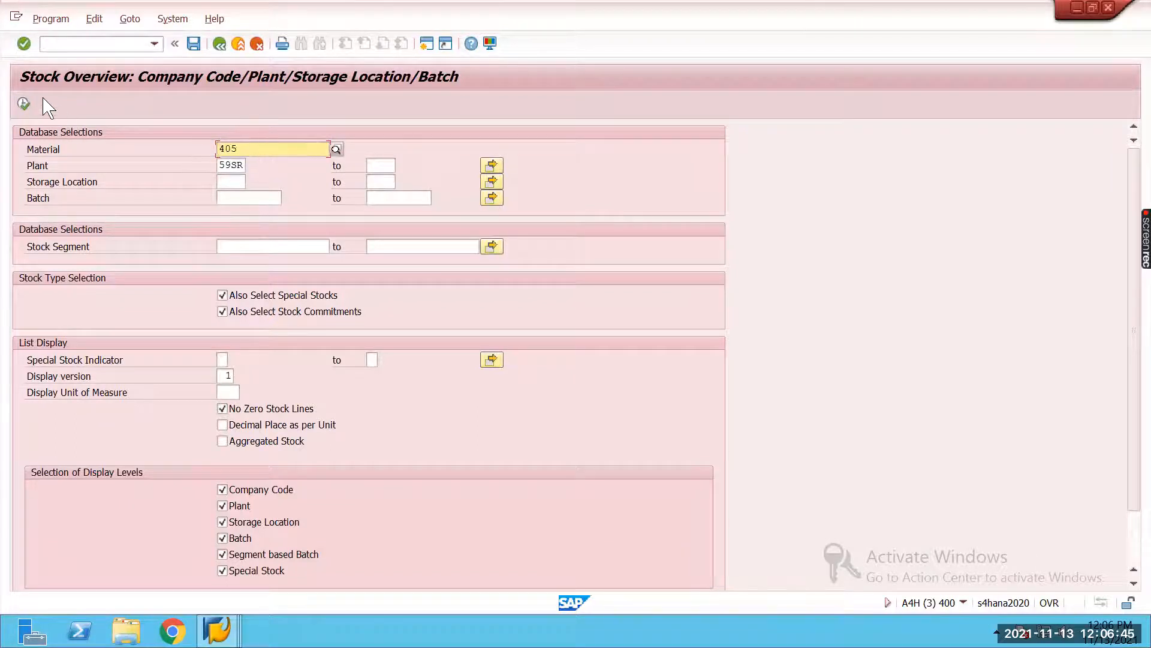
left_click(22, 103)
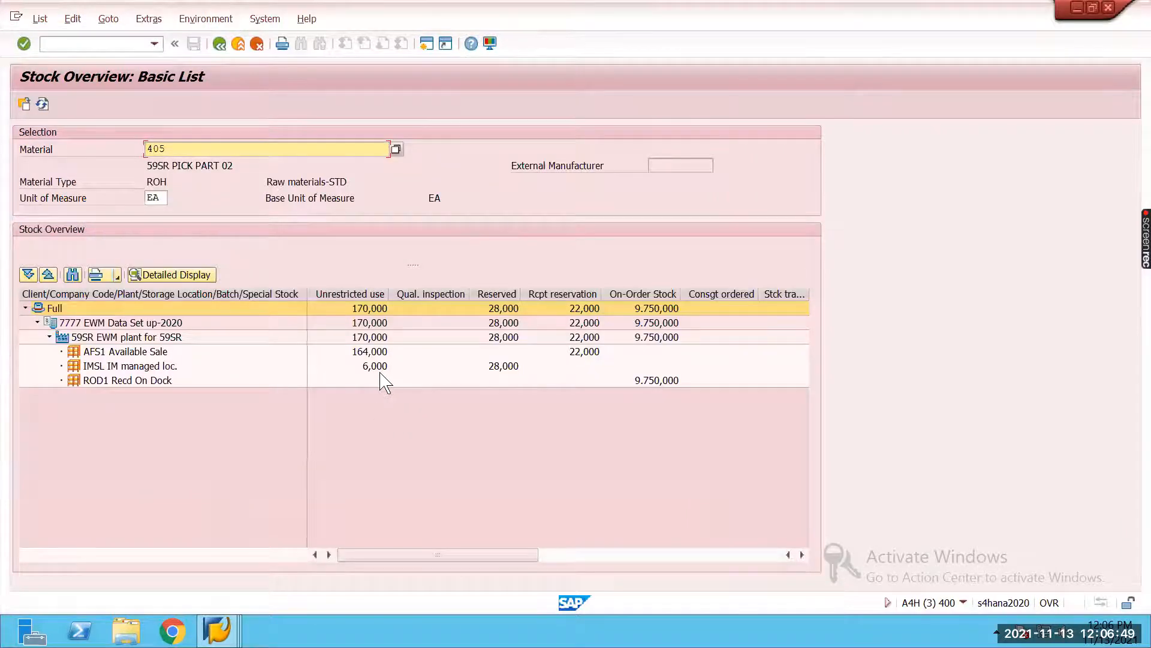
Step: Return to the stock selection and display the stock of material 406 in plant 59SR
left_click(219, 43)
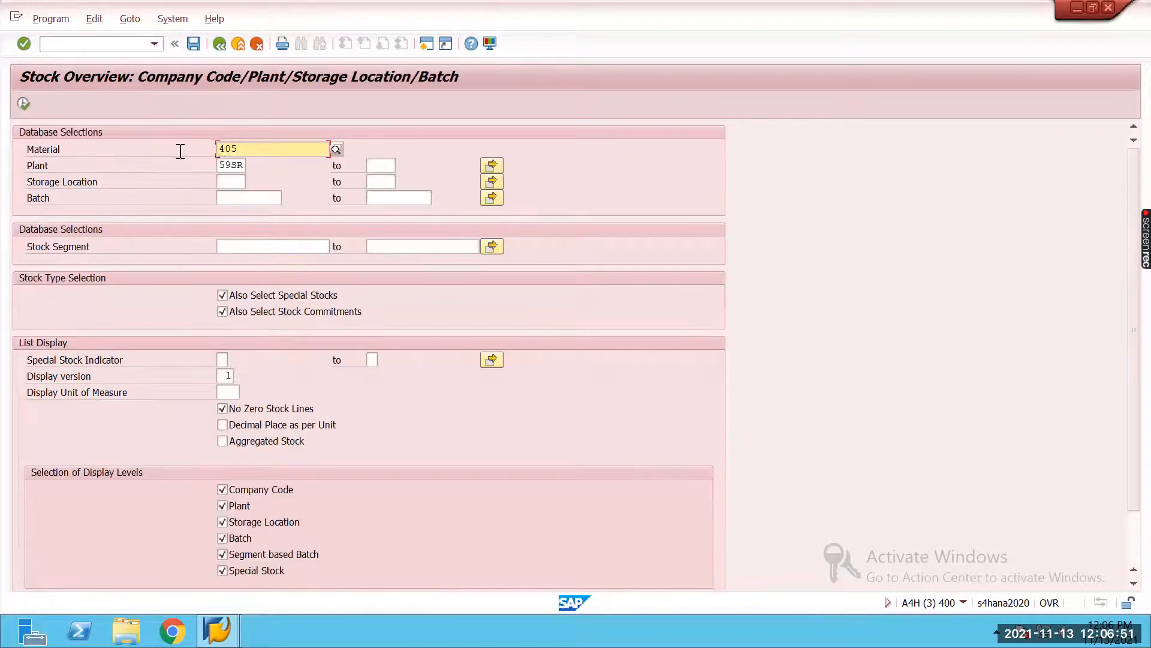
key("BackSpace")
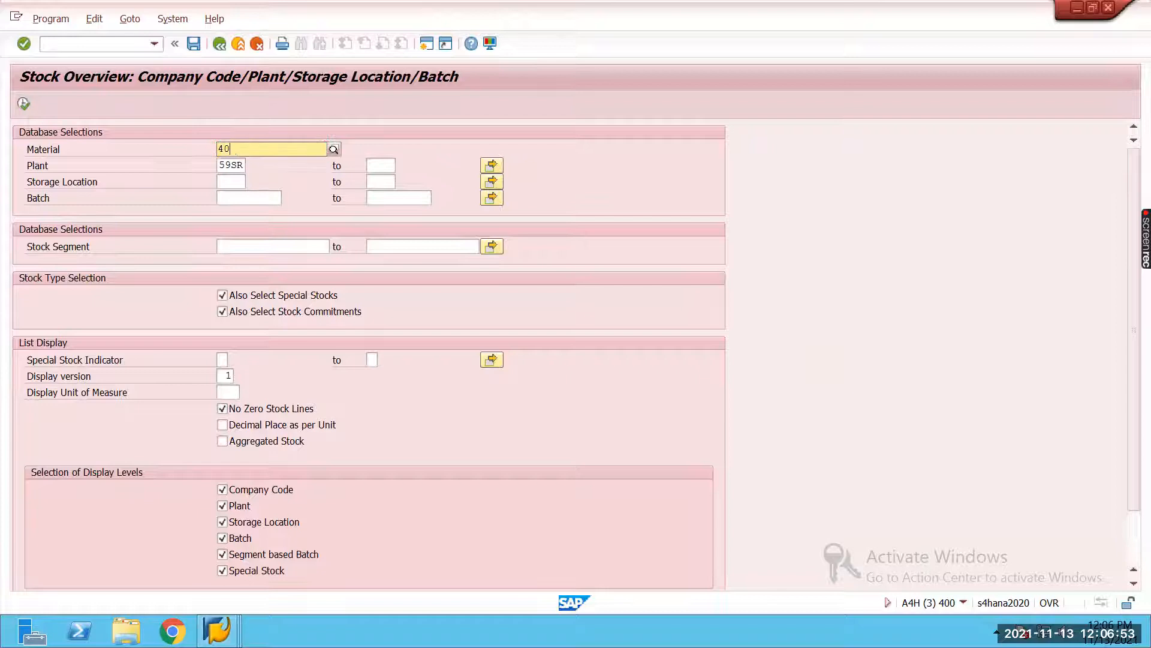
left_click(24, 103)
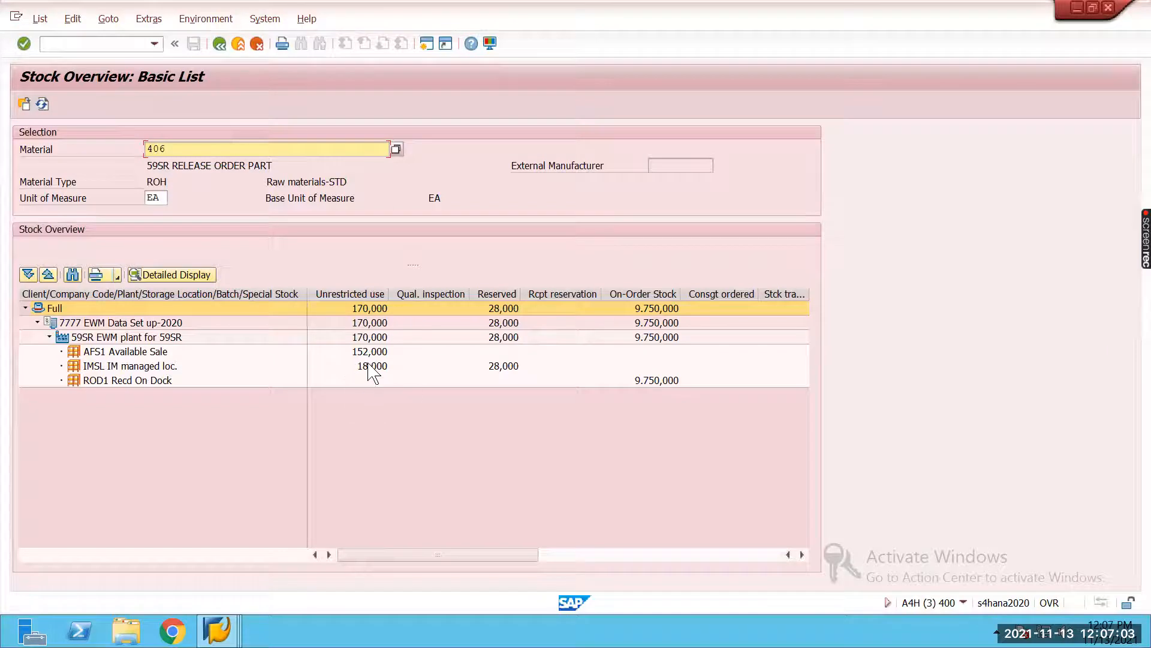
Step: Open production order confirmation entry in a new session and load the production order for material 396
left_click(136, 46)
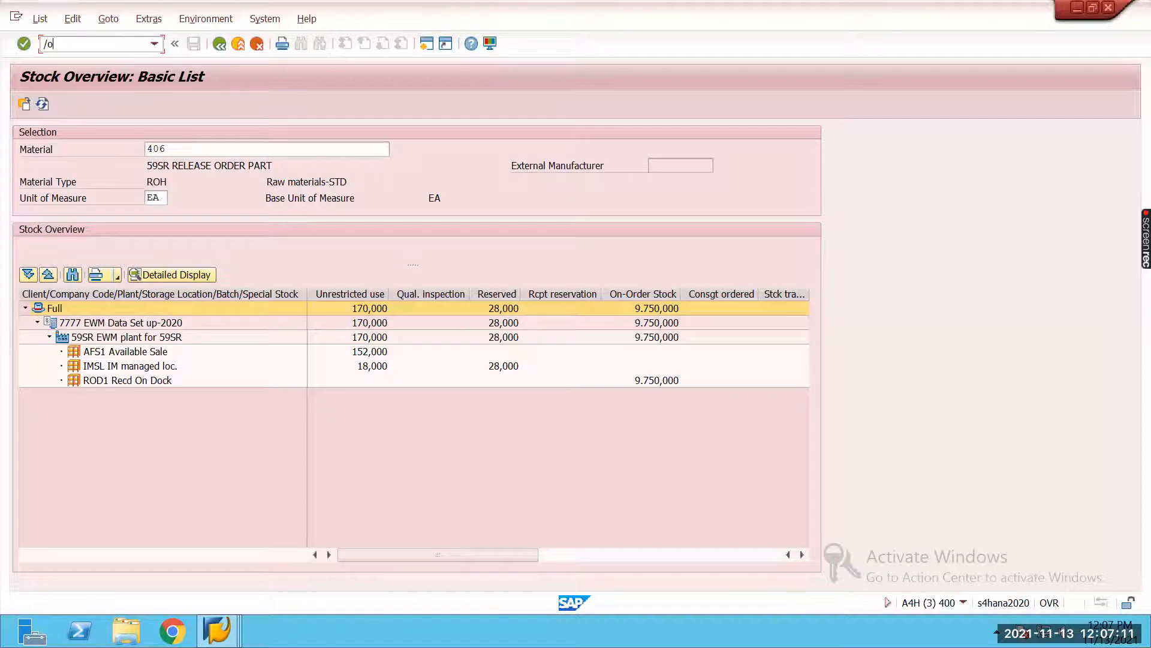
type("/oco14")
key("Return")
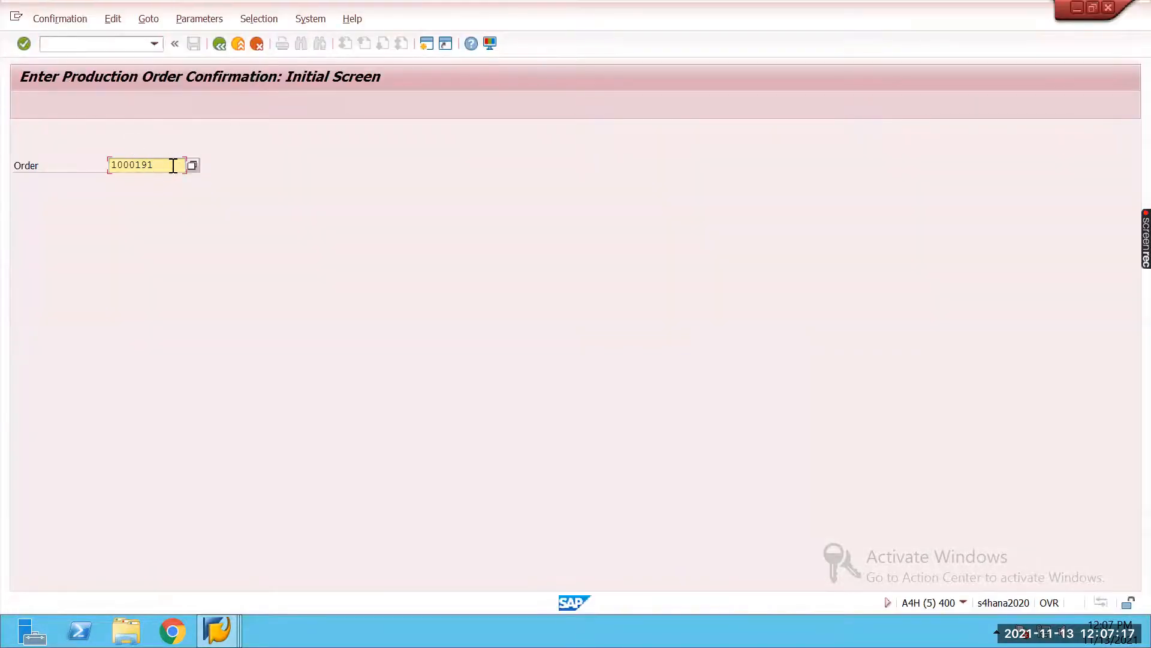
key("Return")
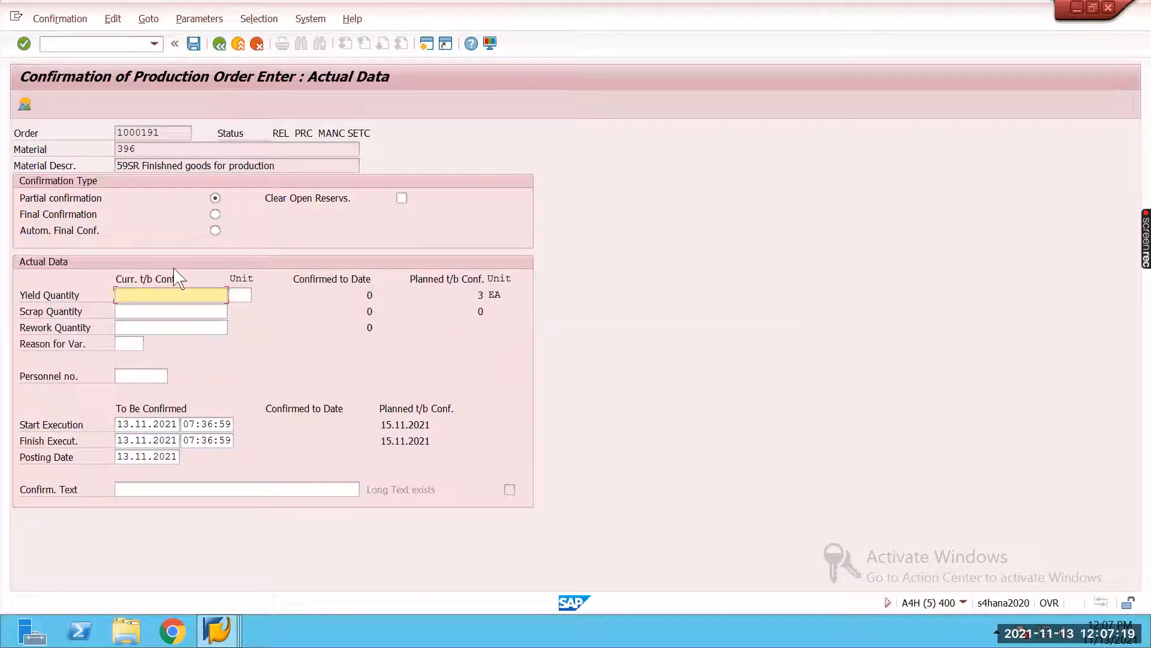
Step: Choose automatic final confirmation for the order and enter a yield quantity of 3 EA
left_click(216, 231)
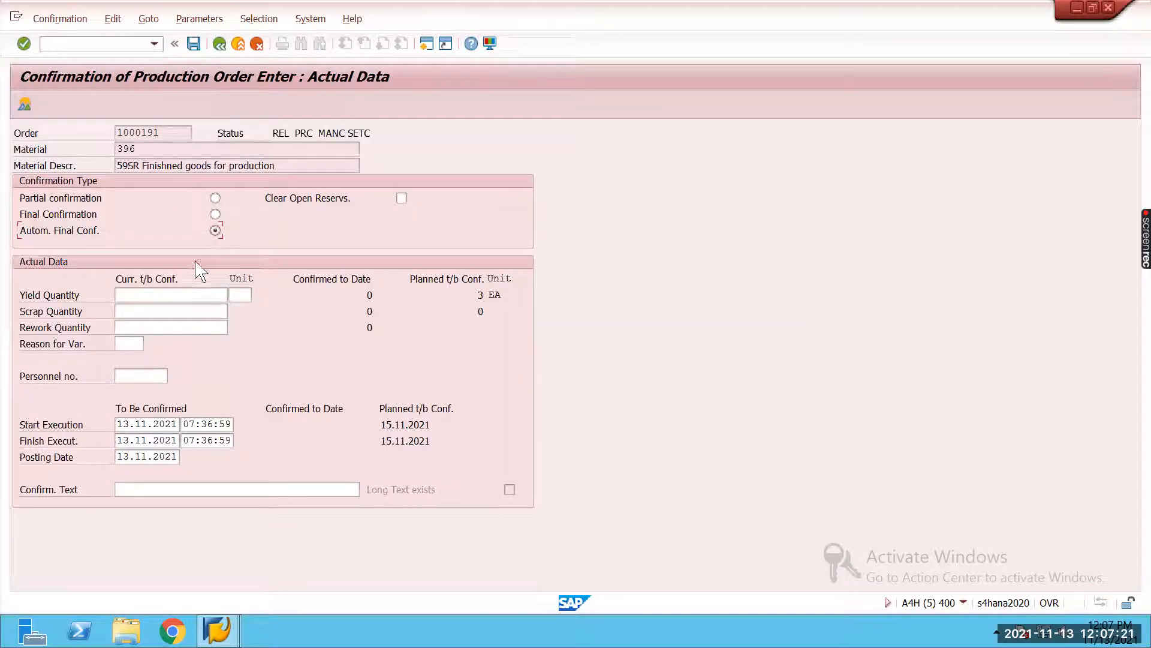
left_click(136, 294)
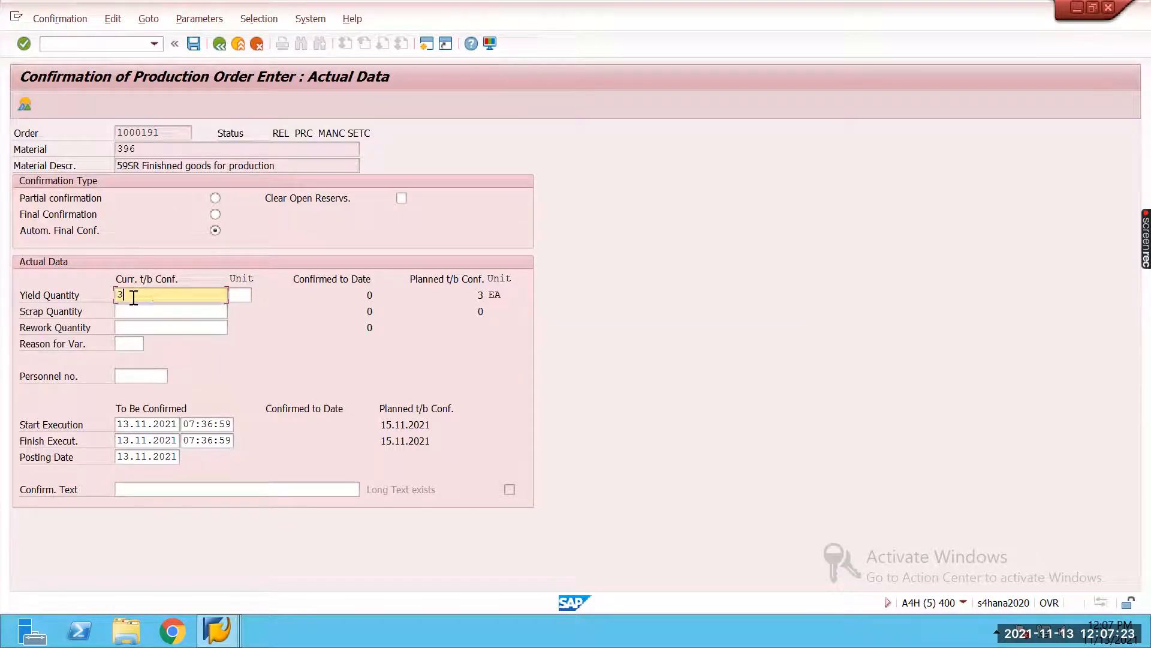
left_click(250, 295)
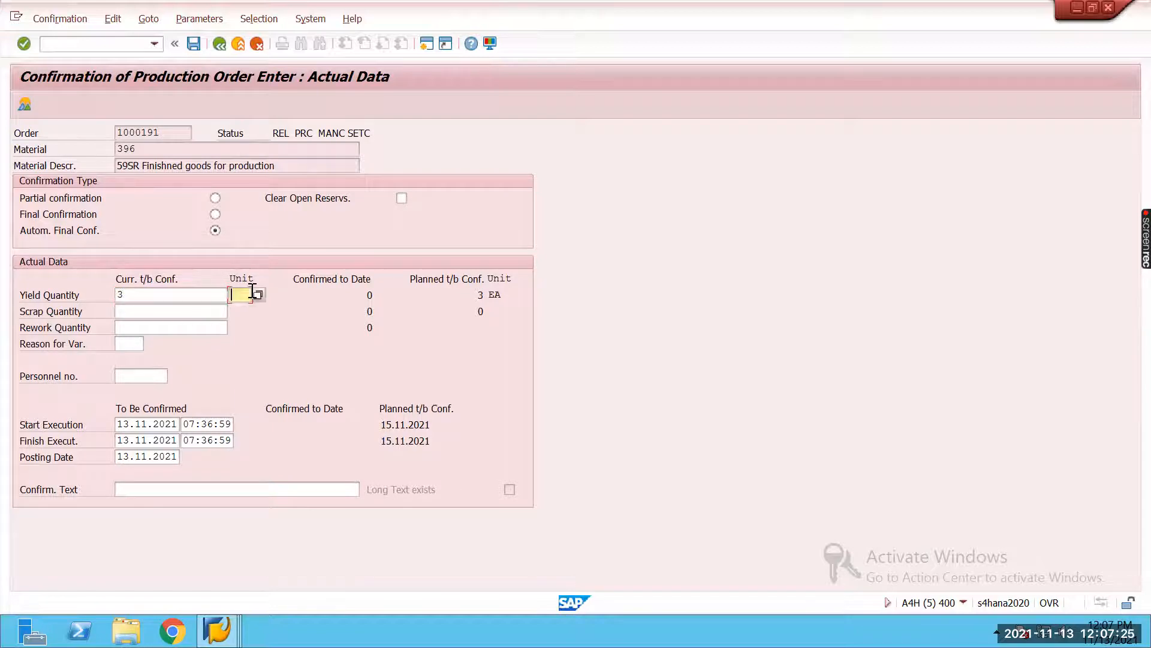
type("EA")
key("Return")
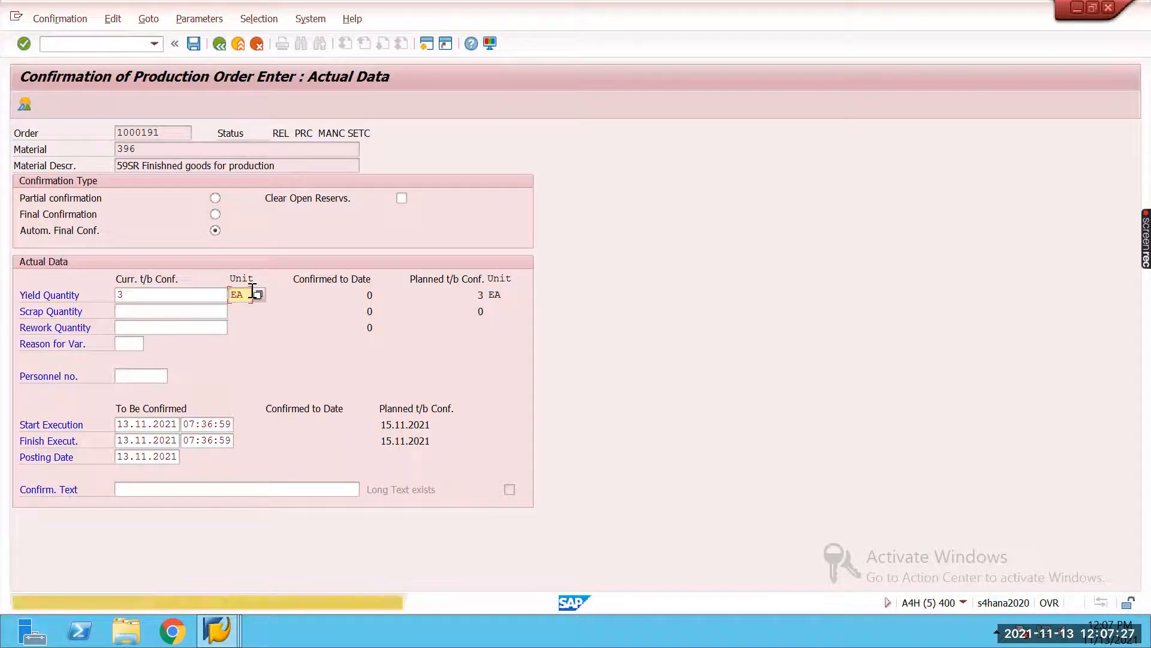
key("Return")
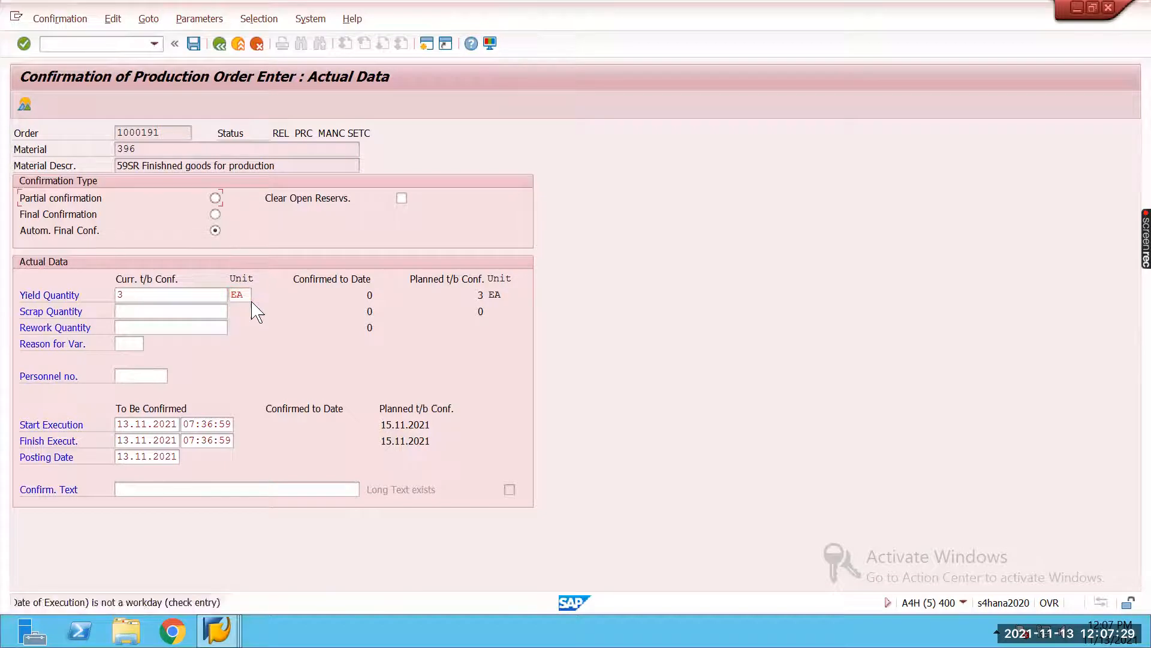
key("Return")
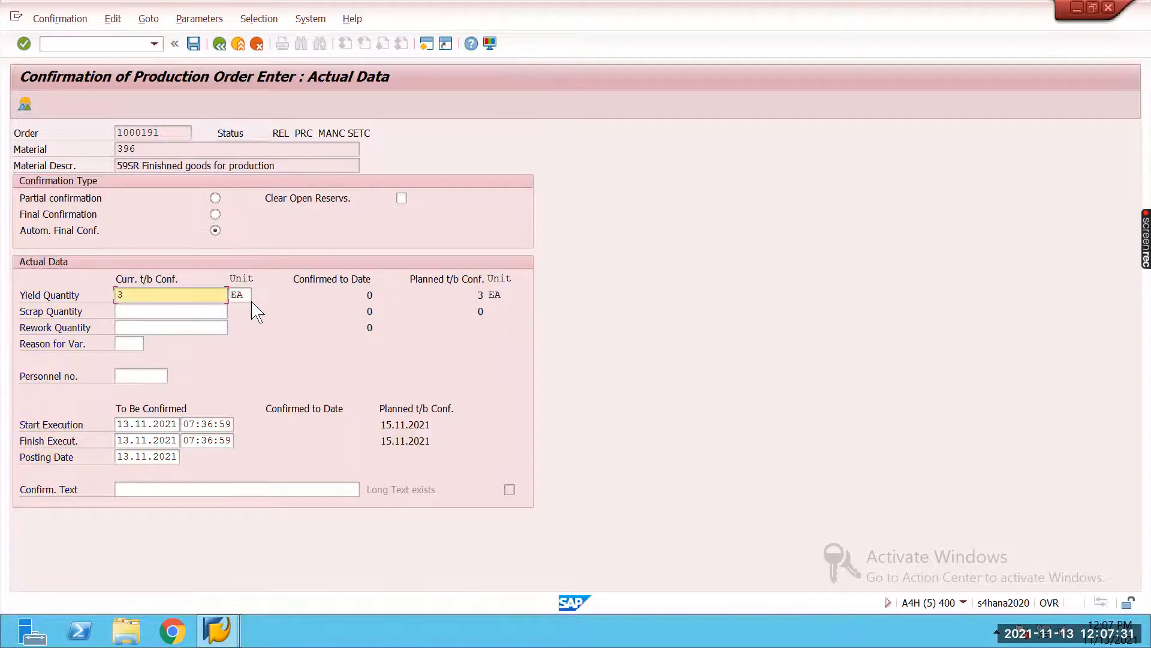
Step: Assign storage location ROD1 to material 396 in the confirmation's goods movements and save the confirmation
left_click(25, 105)
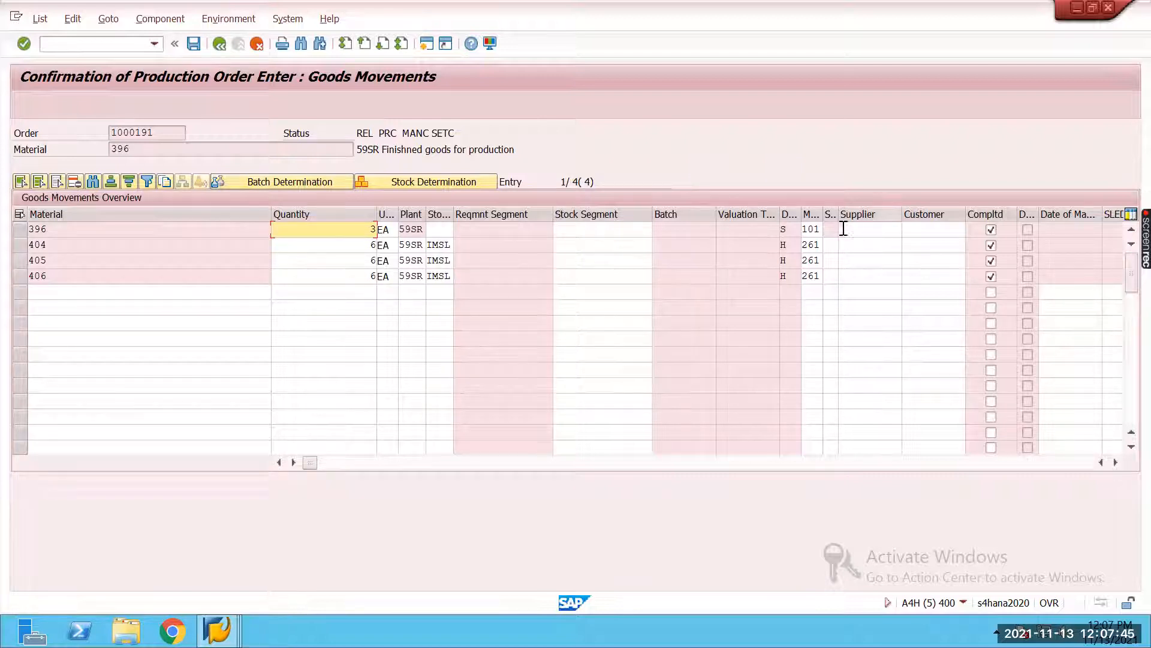
left_click(437, 229)
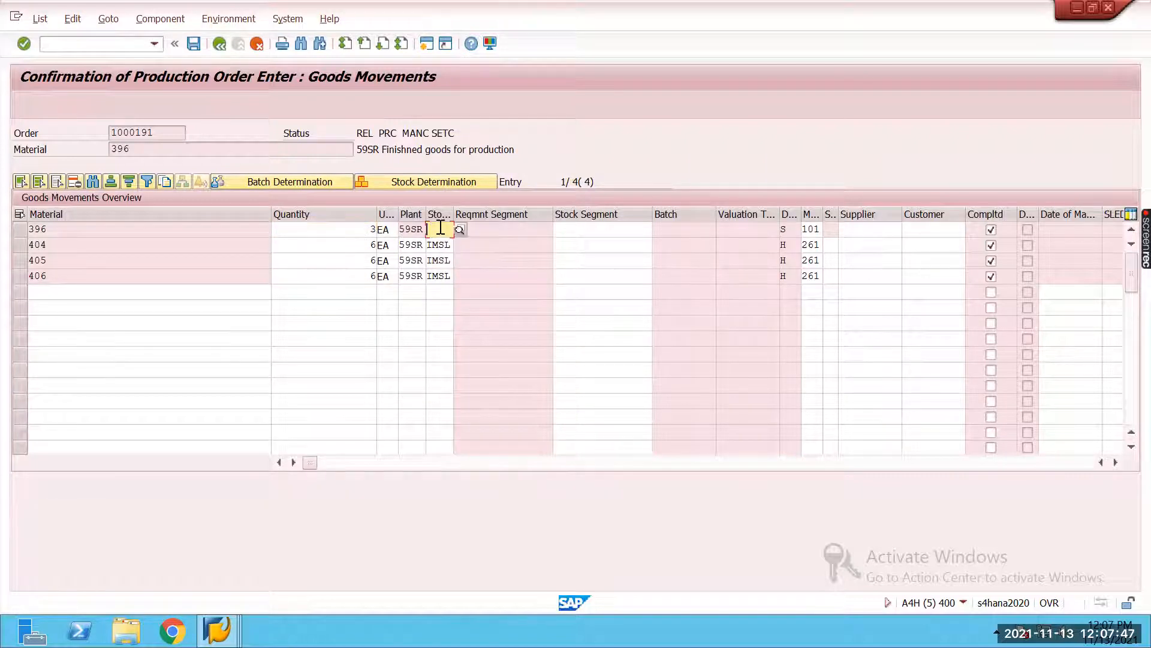
type("ROd1")
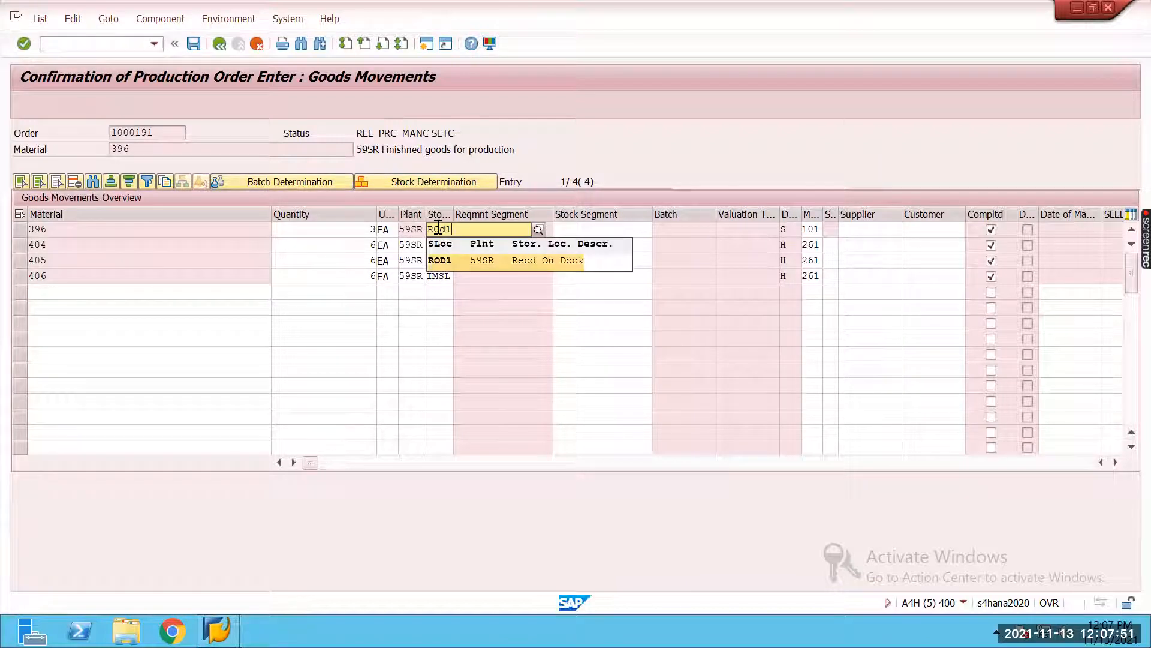
key("Return")
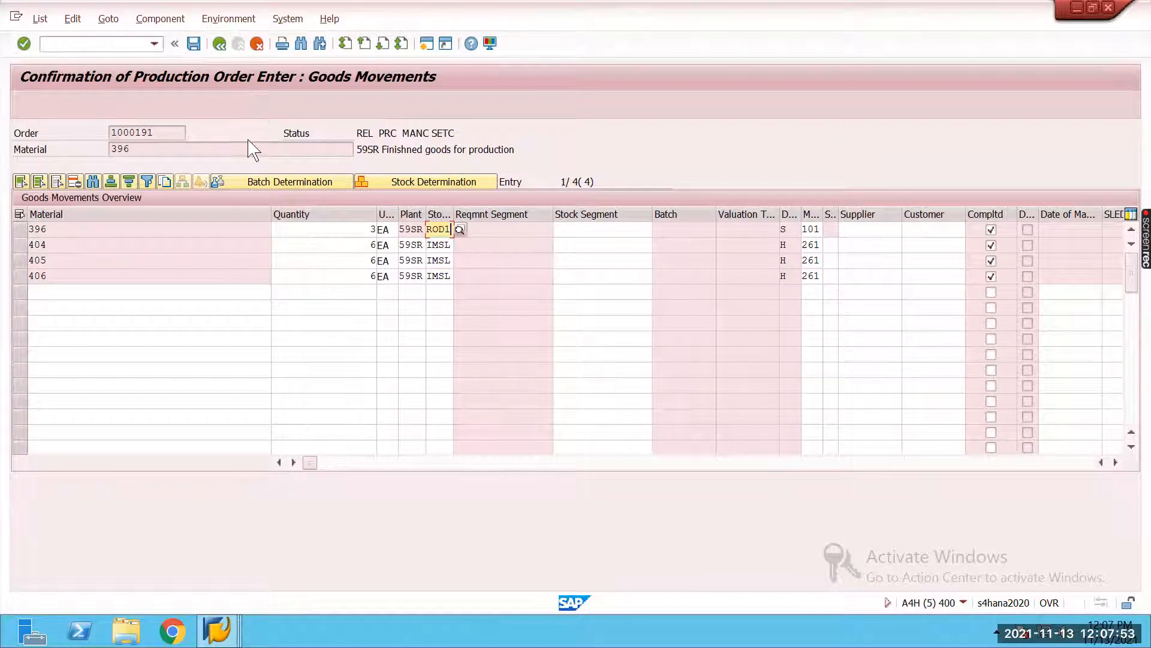
left_click(193, 44)
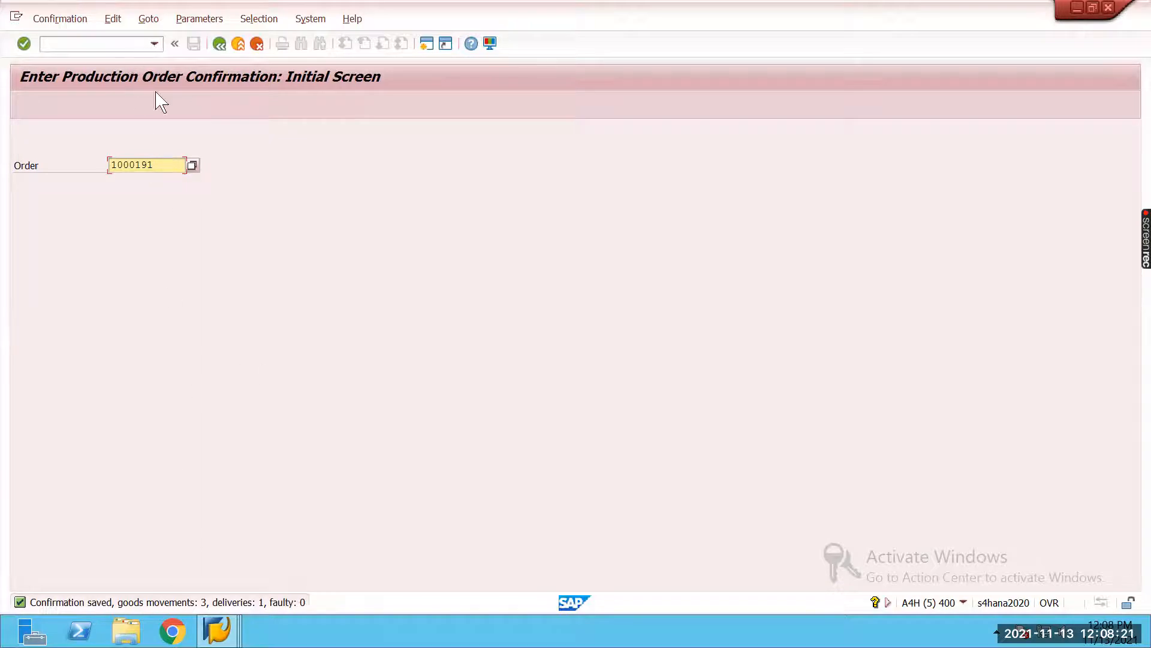
Step: Run transaction /n/scwm/prdi and list all inbound deliveries of warehouse 59SR without search criteria
left_click(121, 45)
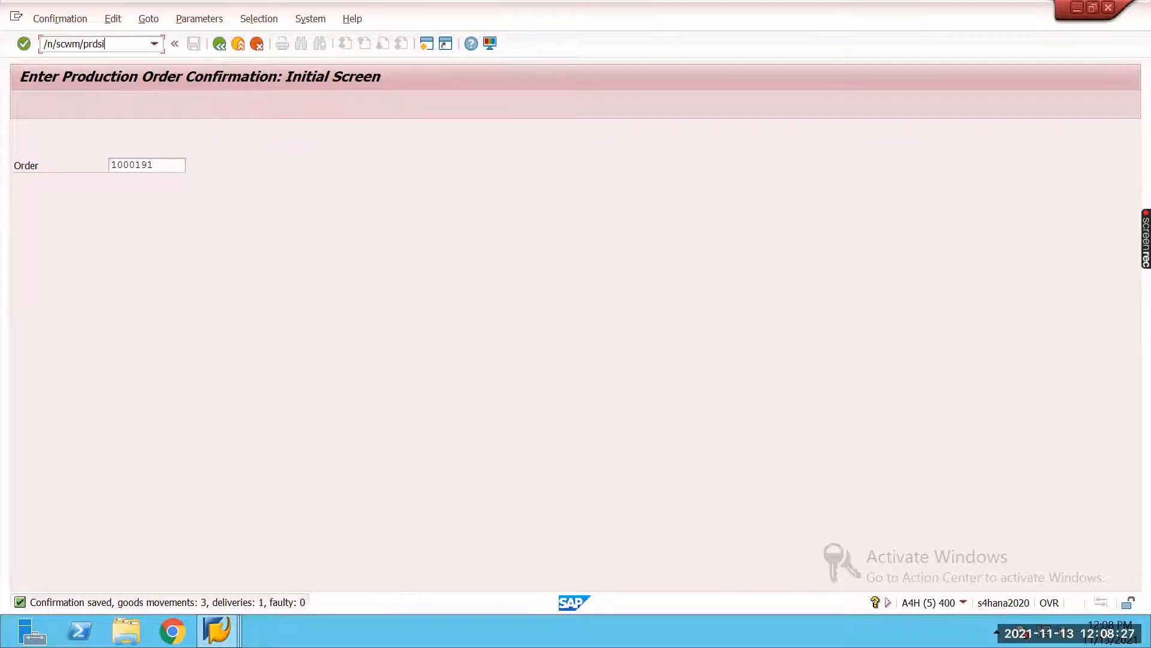
type("/n/scwm/prdi")
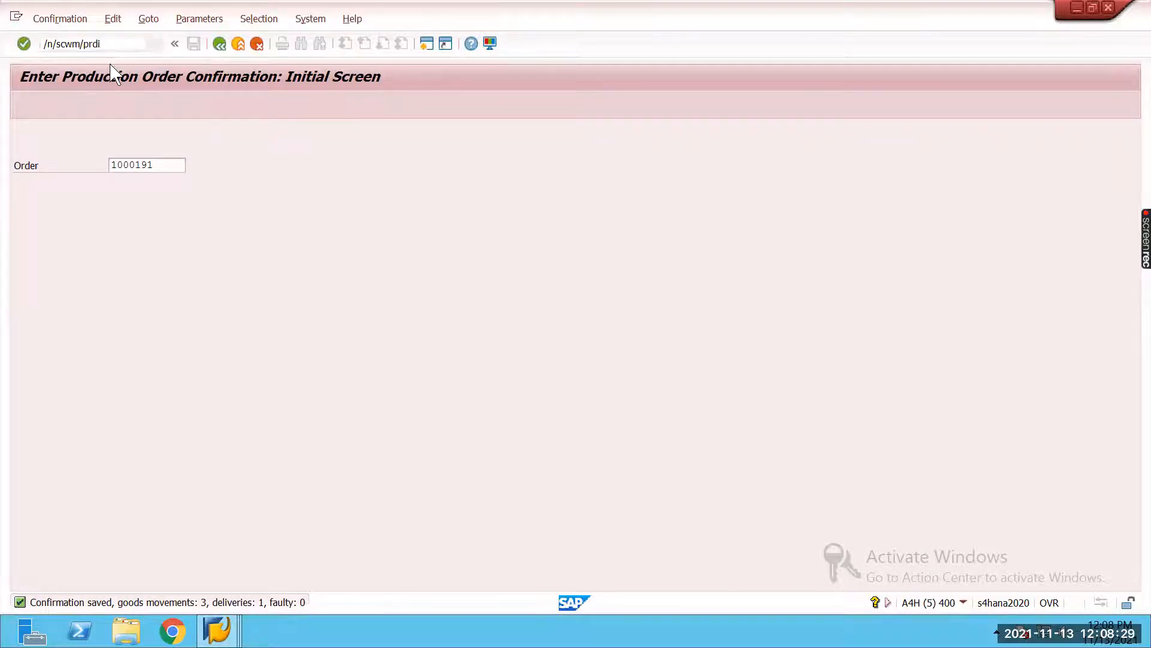
key("Return")
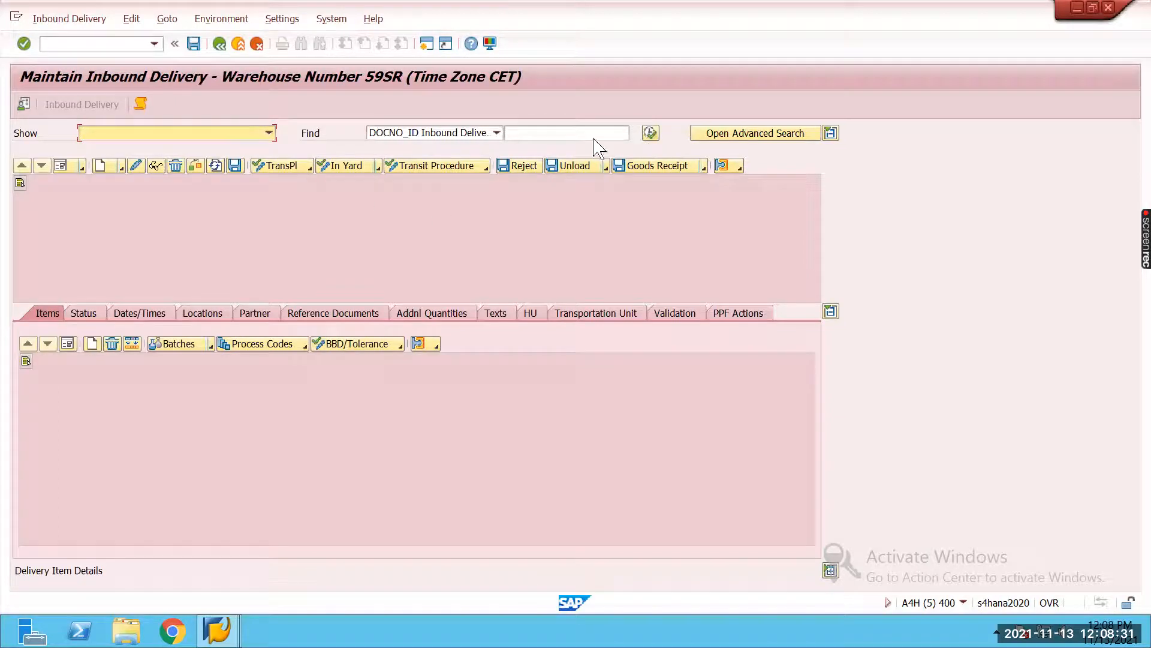
left_click(651, 132)
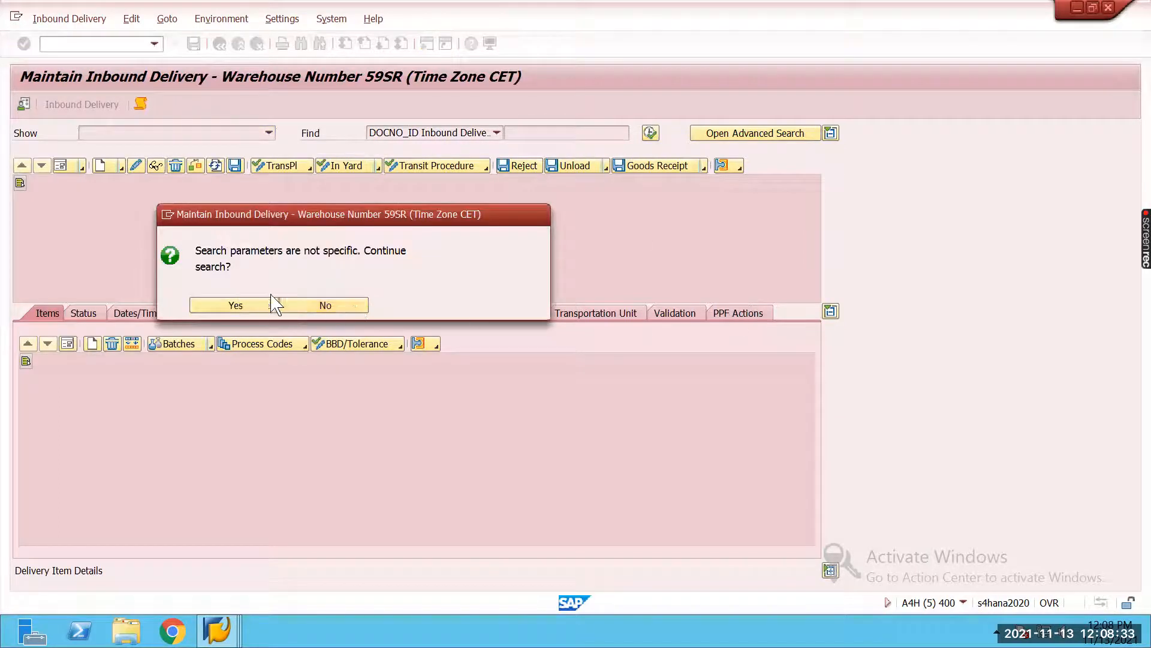
left_click(235, 305)
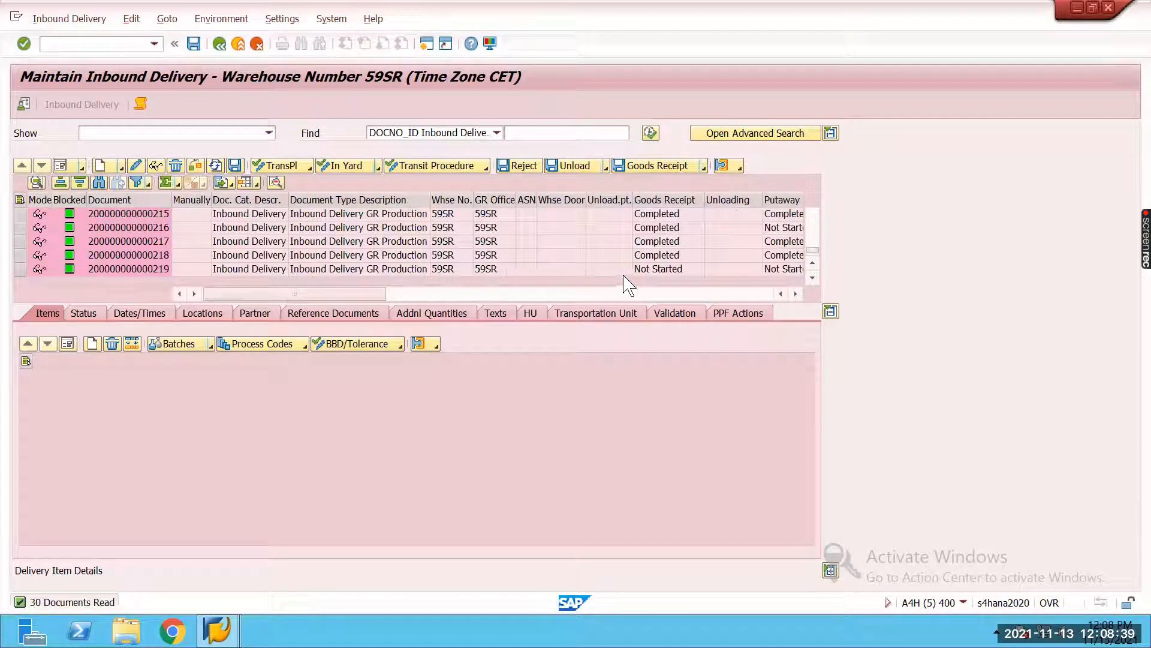
Step: Select the inbound delivery whose goods receipt is not started and display the details of its item 10
left_click(35, 271)
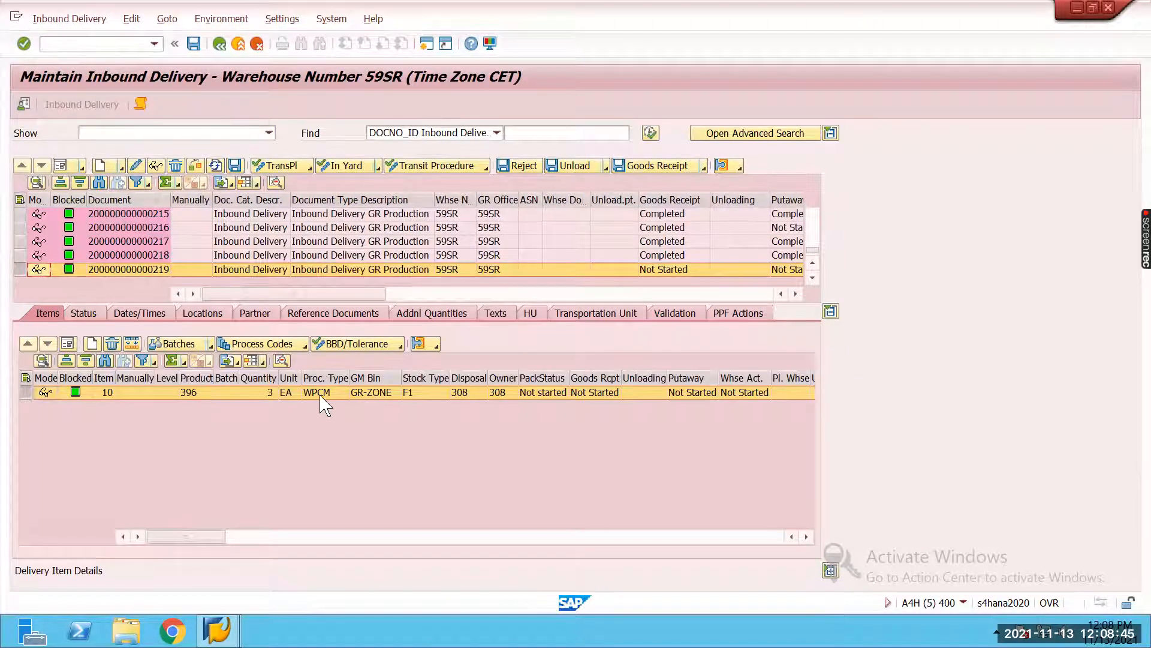
left_click(67, 343)
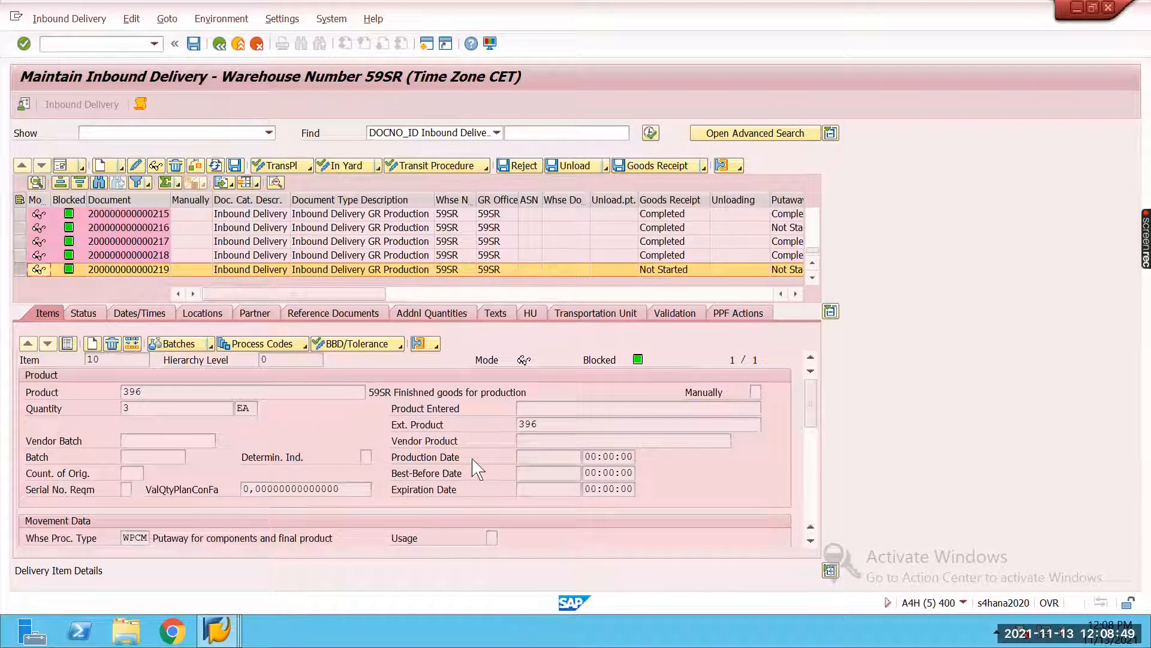
mouse_move(811, 403)
left_mouse_down()
mouse_move(823, 434)
mouse_move(826, 391)
left_mouse_up()
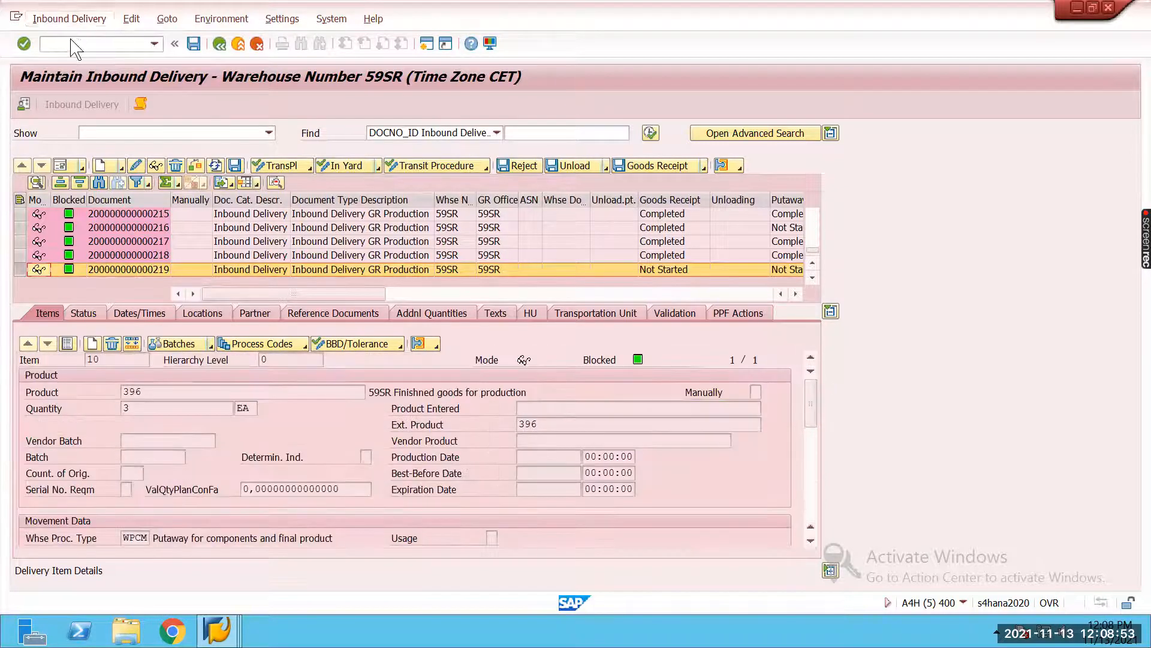
Step: Create and save the putaway warehouse task for the selected inbound delivery as a follow-on function
left_click(69, 19)
mouse_move(99, 60)
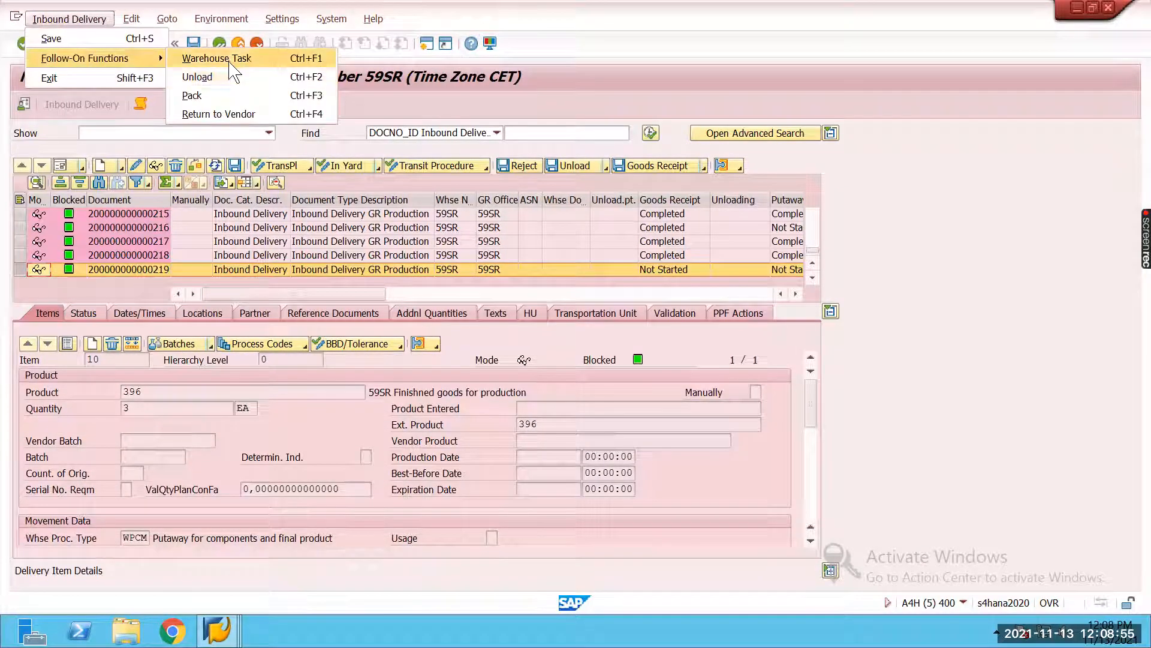
left_click(230, 63)
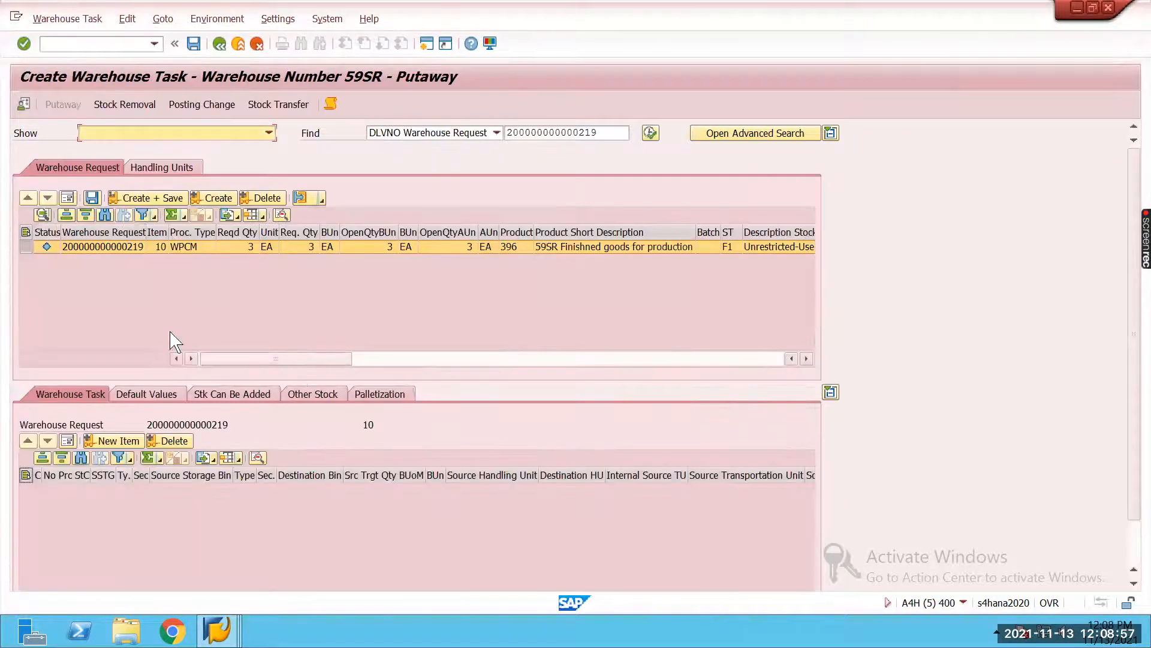
left_click(217, 198)
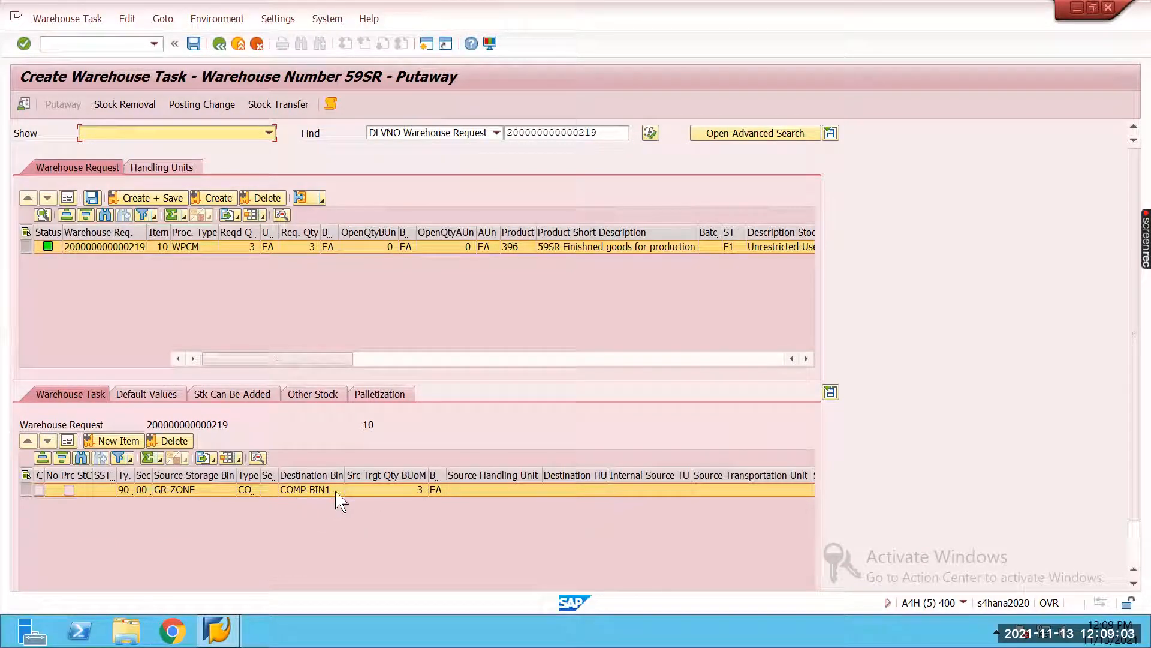
left_click(92, 198)
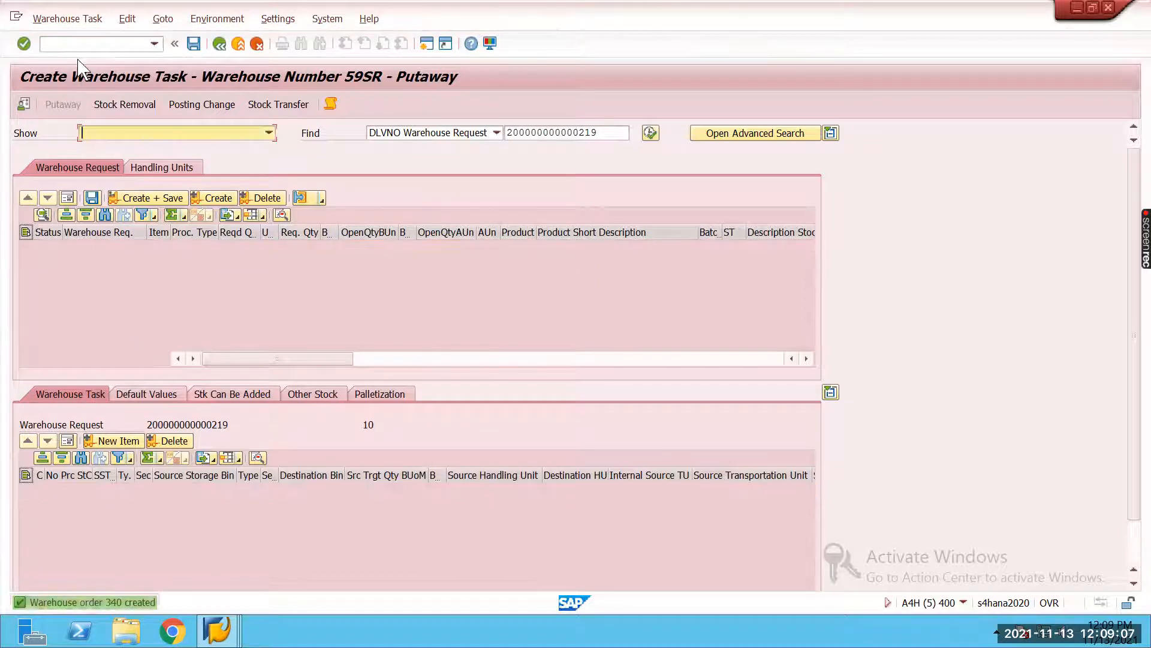
Step: Open confirmation for the new putaway warehouse order, then confirm and save its warehouse task
left_click(77, 20)
left_click(83, 79)
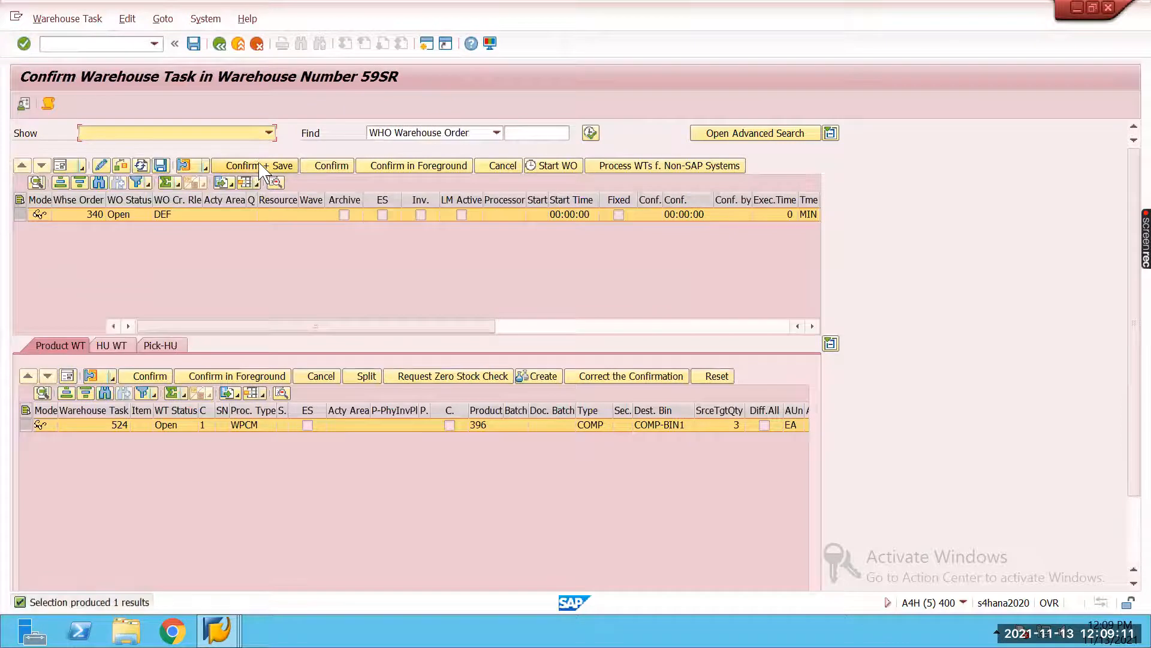
left_click(262, 167)
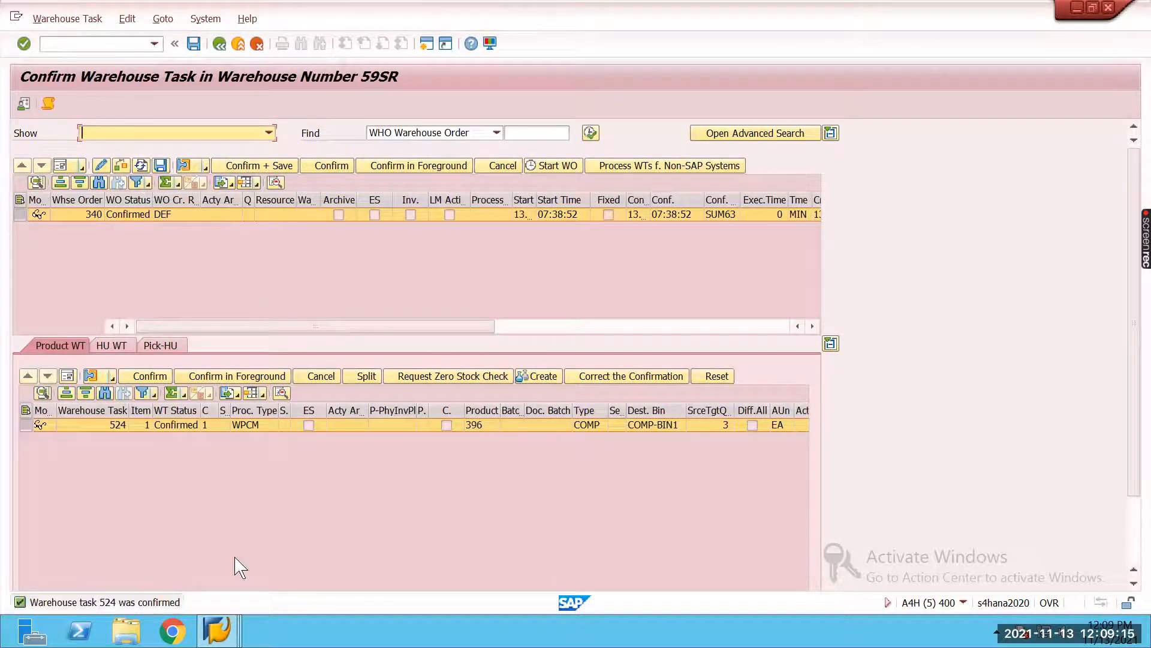
Step: Switch to the material document list session, list the documents of material 396 in plant 59SR, and examine the receipt and transfer postings
left_click(217, 631)
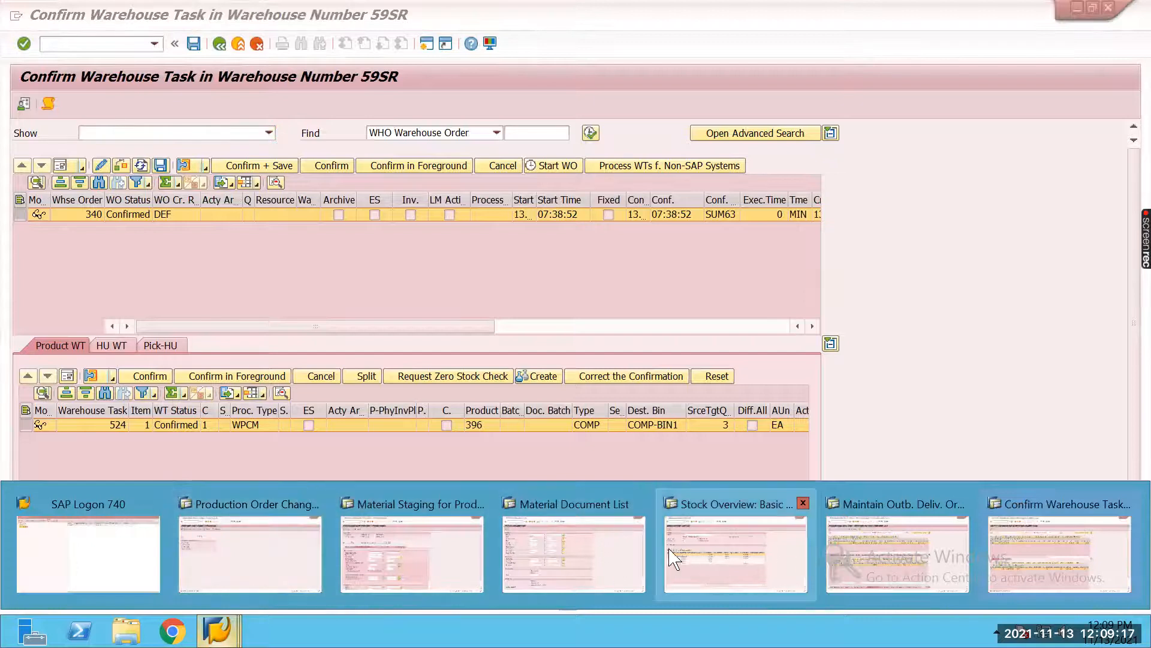
left_click(549, 563)
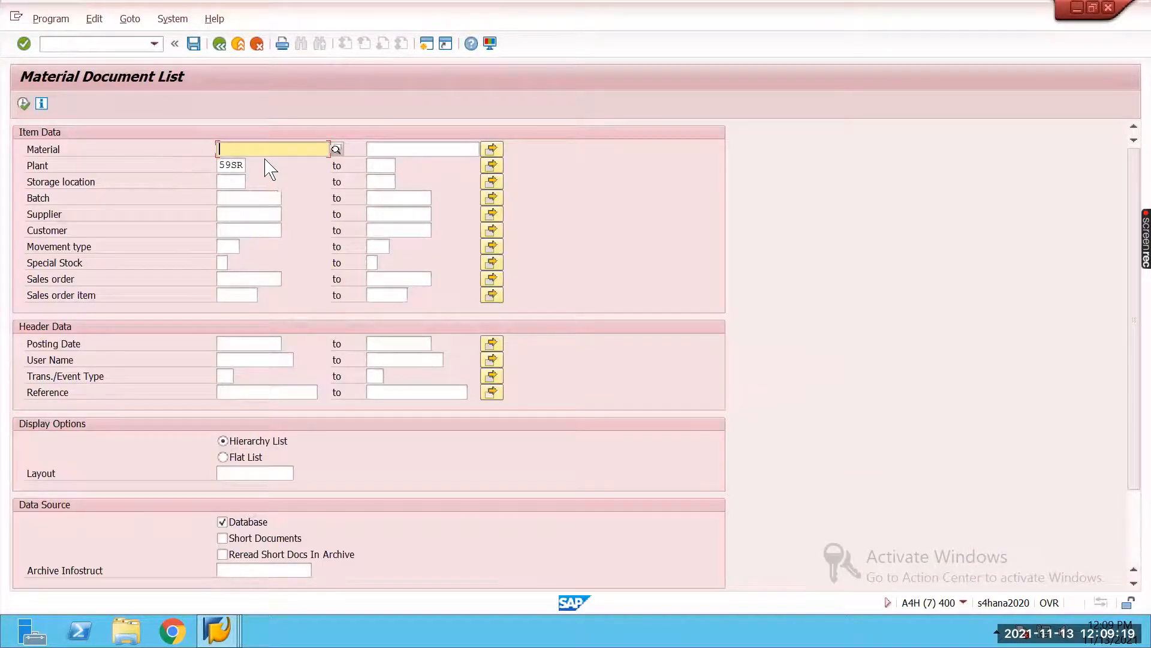
type("396")
left_click(24, 103)
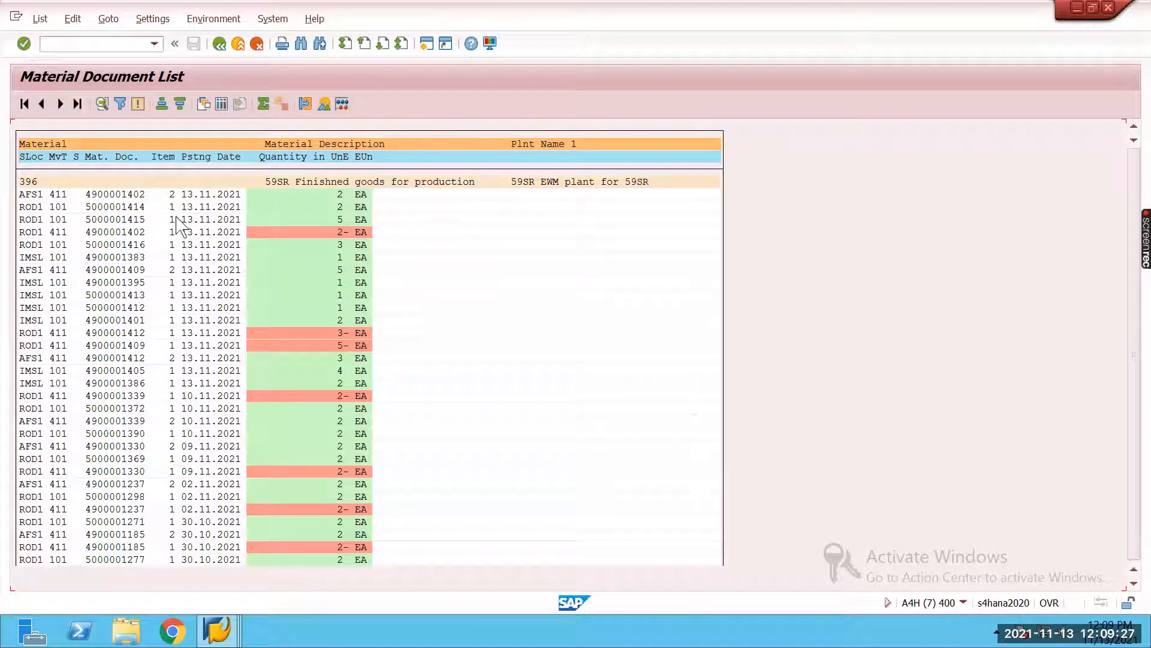
left_click(70, 207)
left_click(29, 207)
left_click(34, 194)
scroll(290, 248, "down", 1)
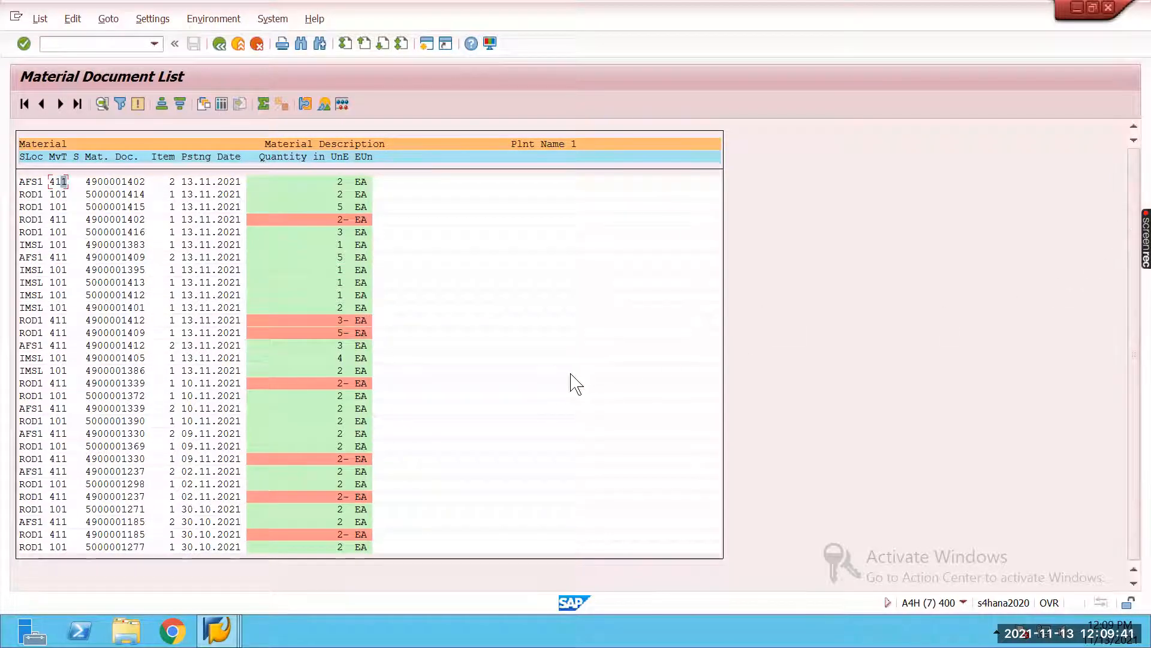
Step: Display the material document of the 3 EA transfer posting (movement type 411) into AFS1, then leave the material document list
scroll(570, 366, "up", 1)
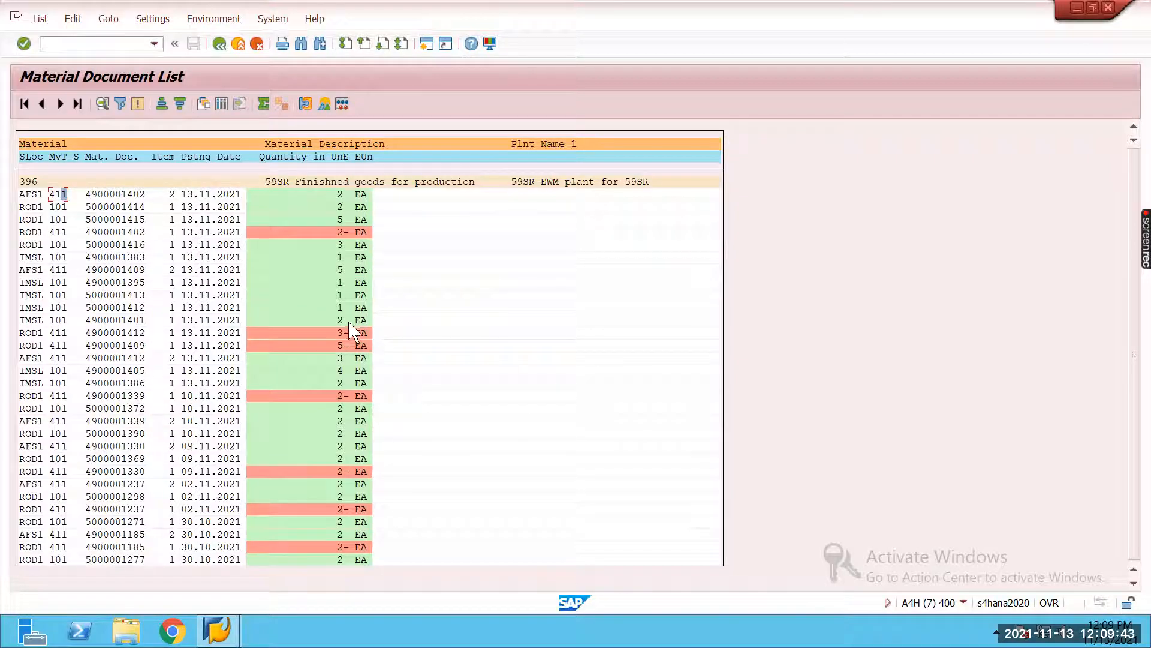
left_click(208, 358)
double_click(62, 358)
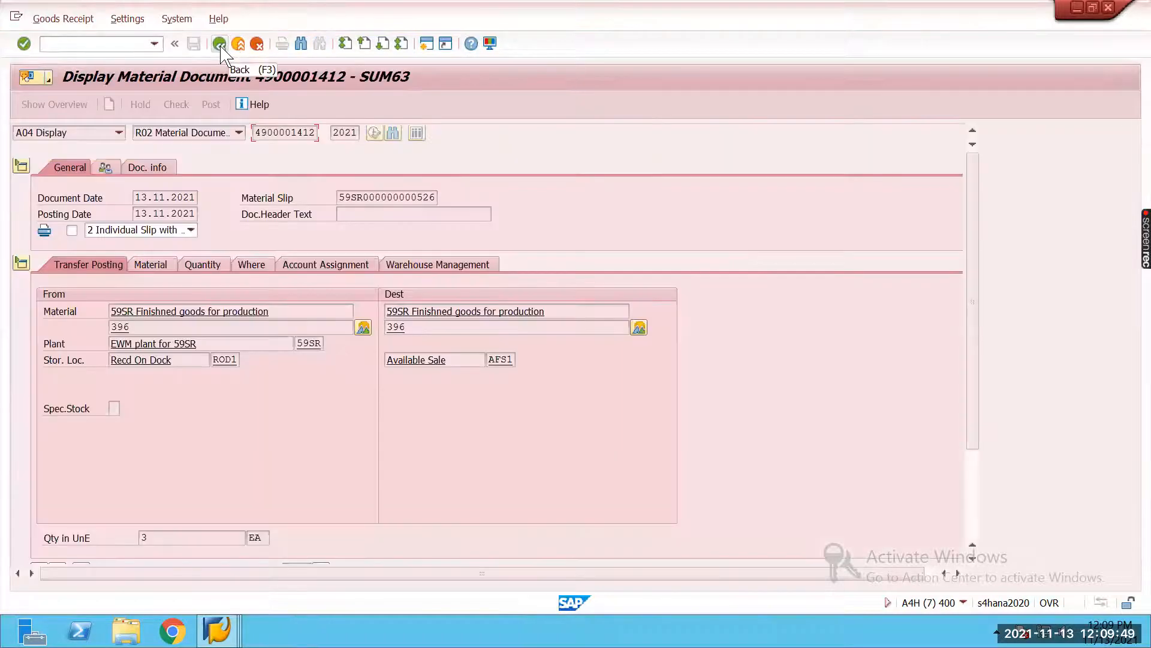
left_click(220, 46)
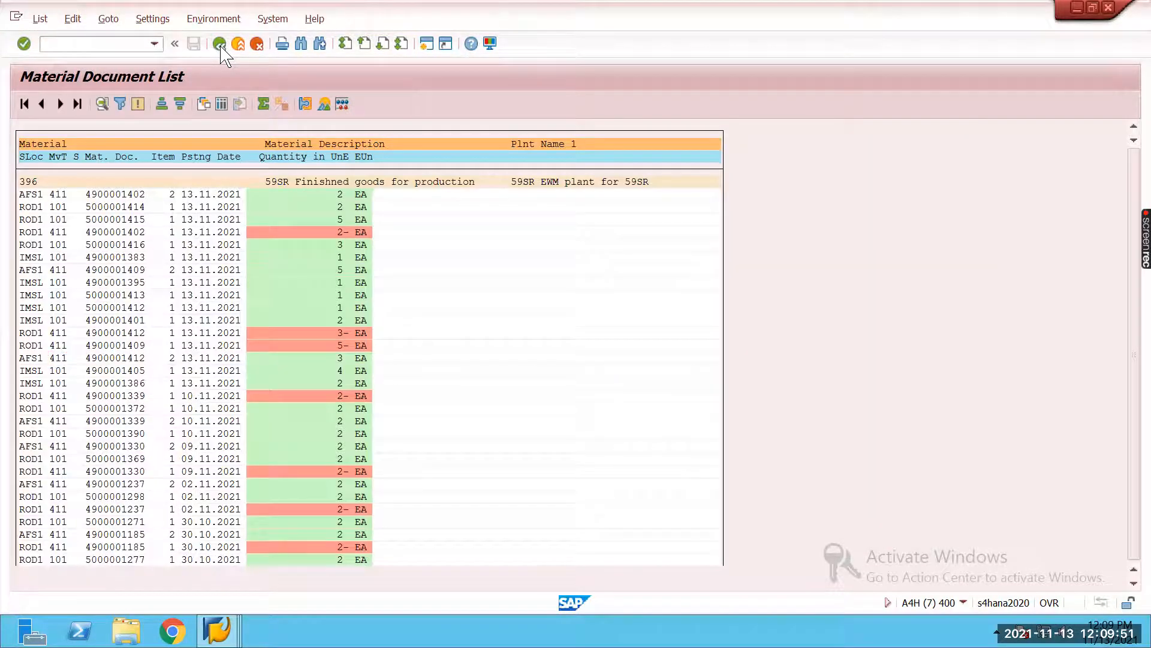
left_click(220, 44)
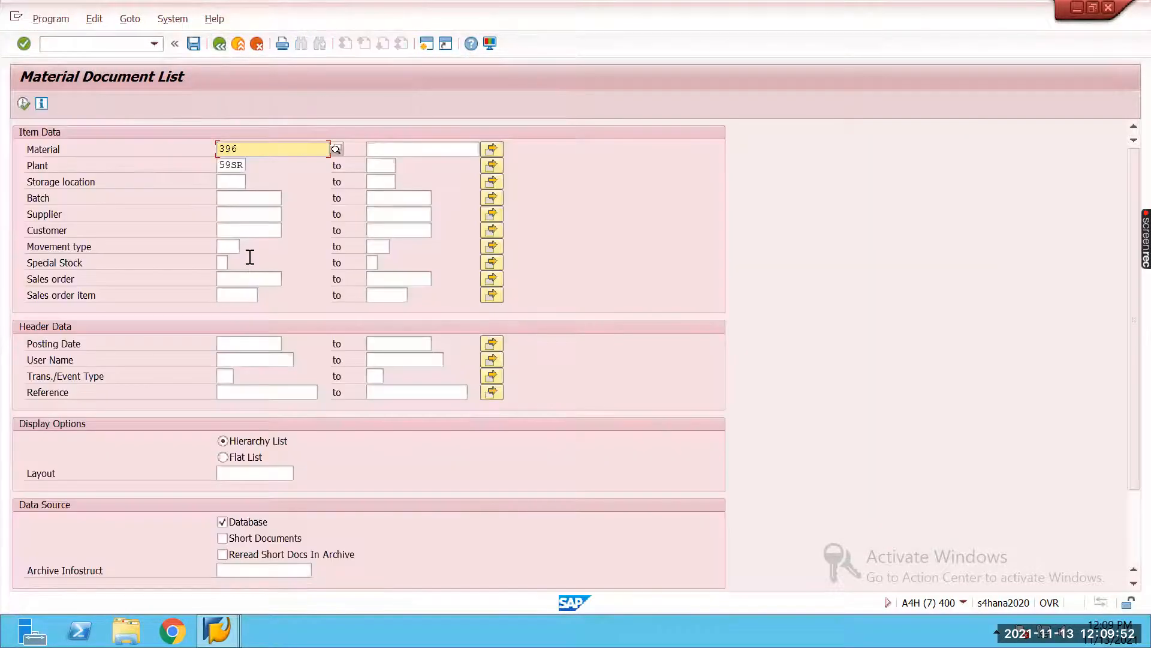
left_click(217, 47)
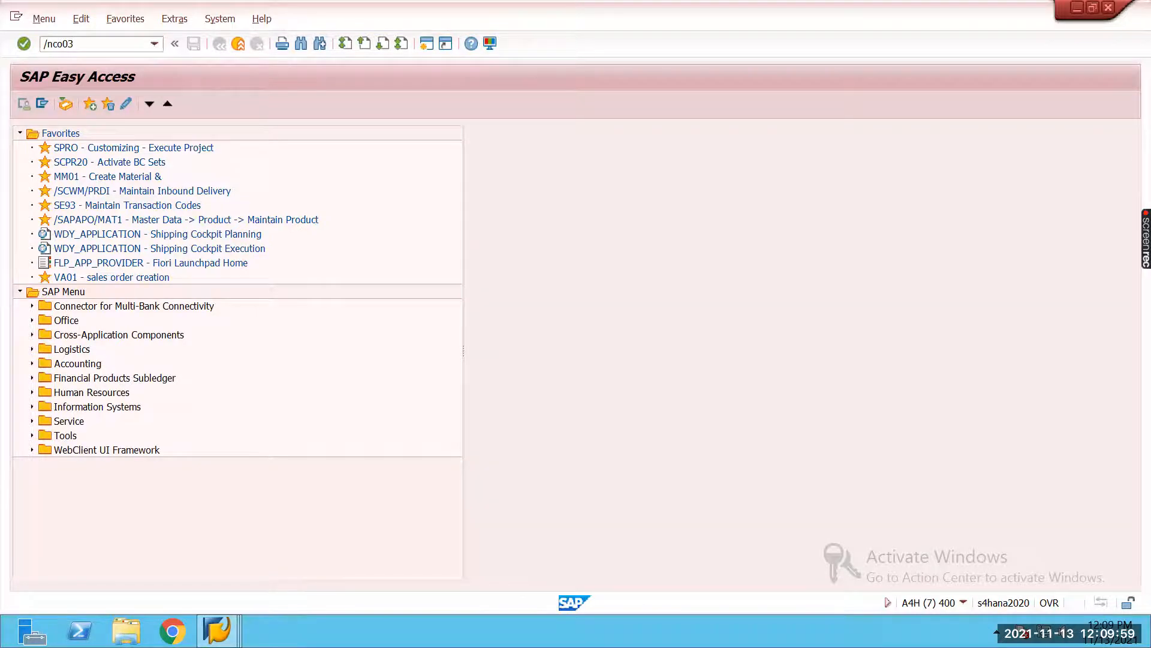
Step: Open the production order of material 396 in display transaction CO03 and show its component overview
type("/nco03")
key("Return")
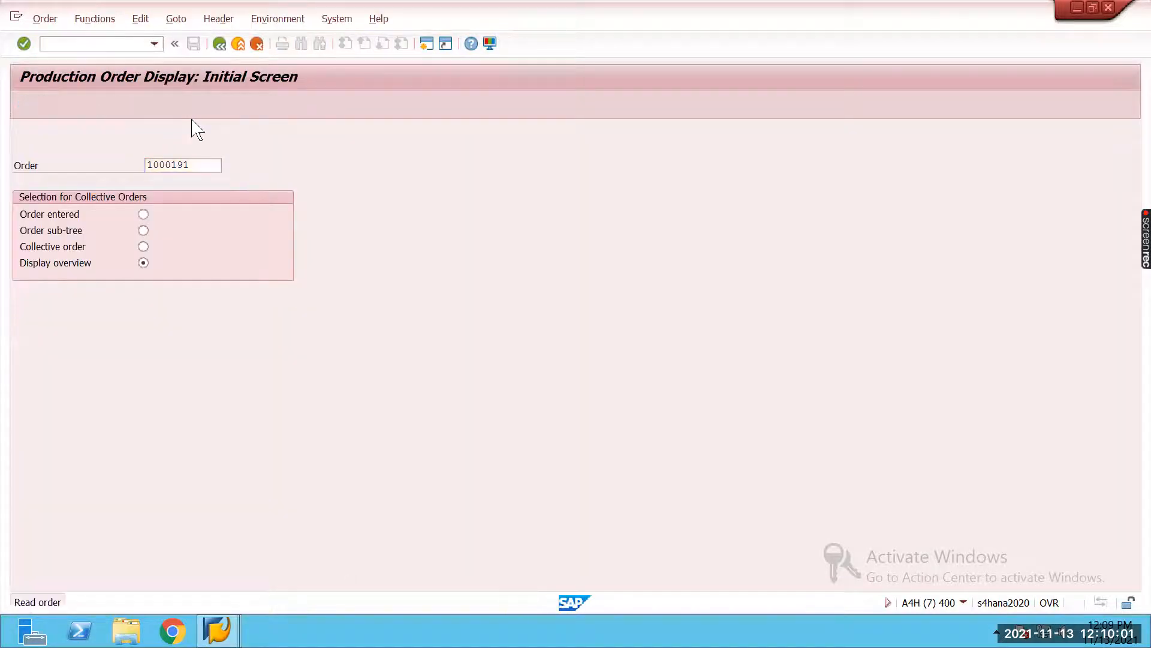
key("Return")
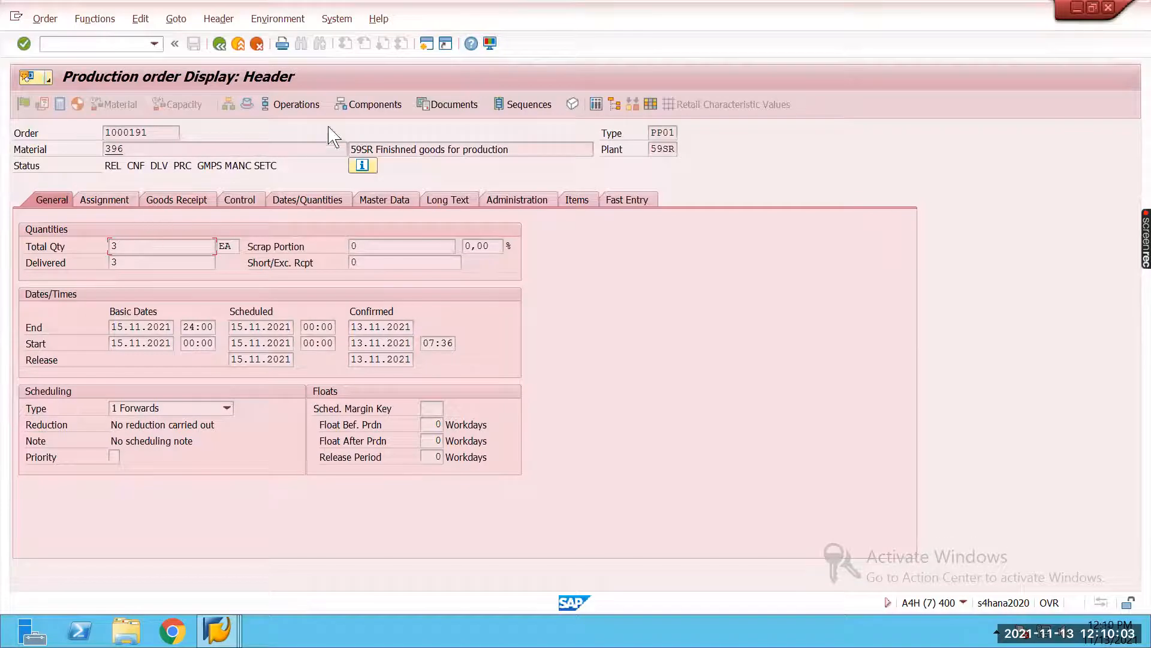
left_click(369, 104)
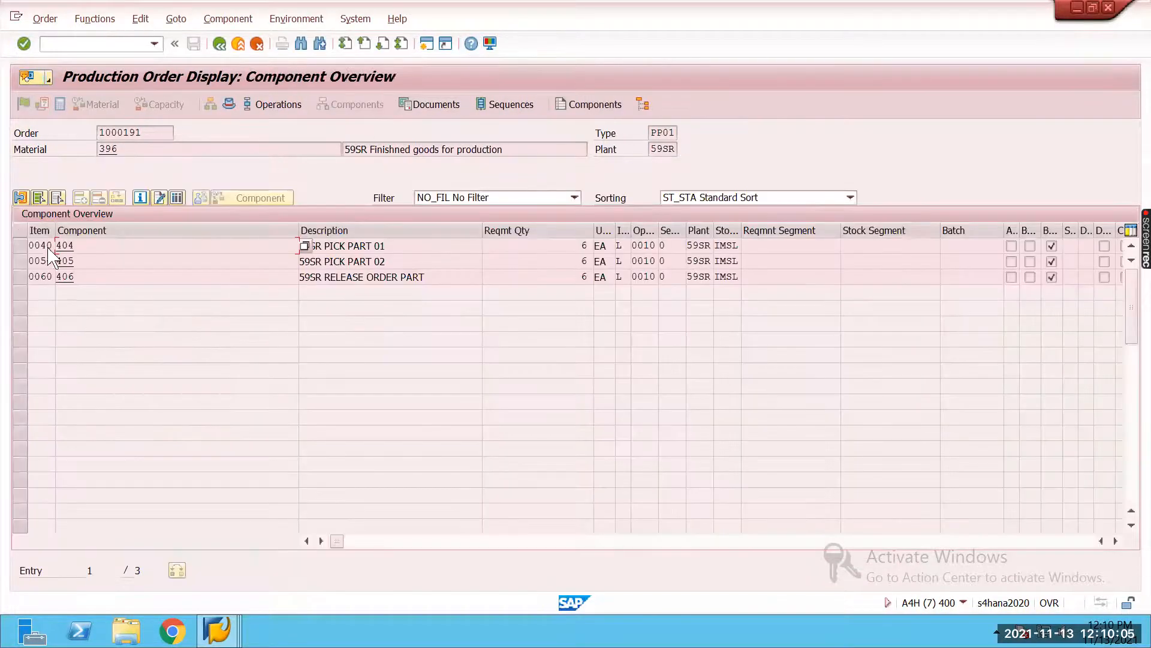
Step: Display the details of component item 0040 (material 404), check its reservation number, and return to the component overview
double_click(41, 246)
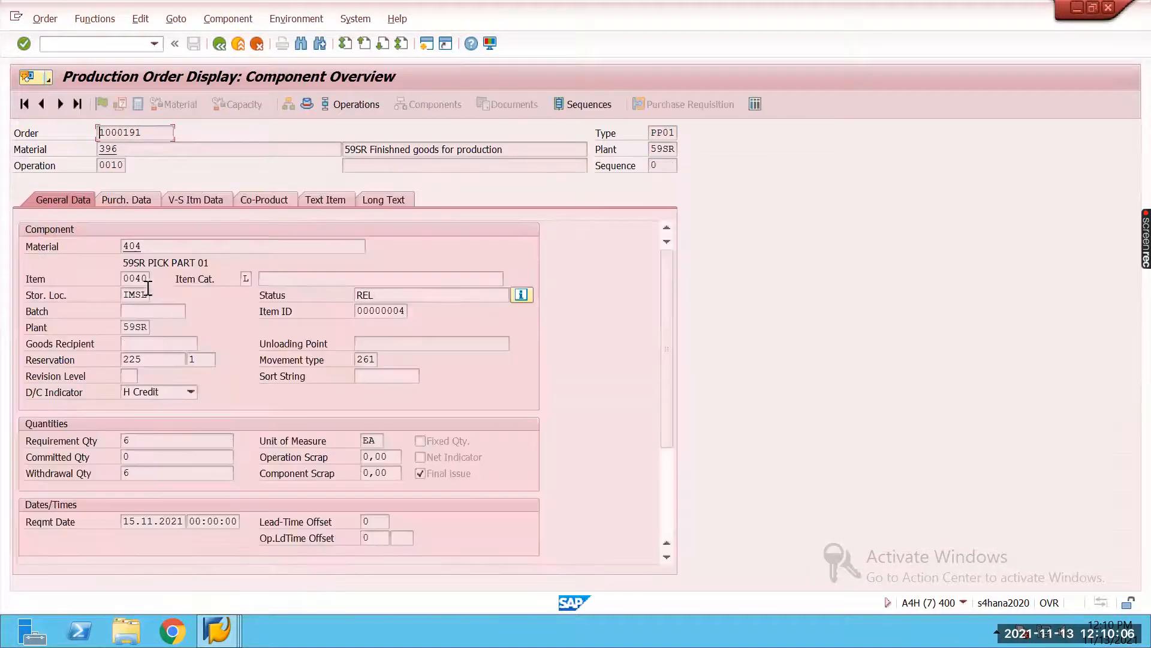
left_click(117, 359)
double_click(142, 360)
left_click(142, 361)
left_click_drag(151, 361, 115, 360)
left_click(115, 361)
left_click(220, 43)
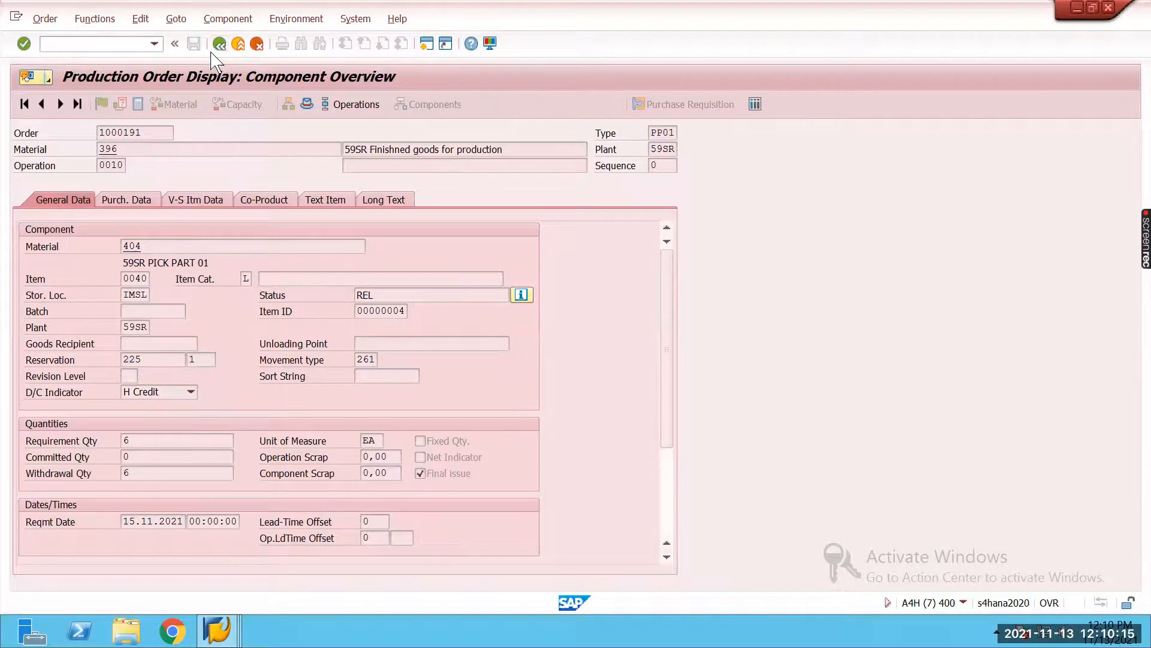
Step: Check the production order's documented goods movements and return to the order header
left_click(176, 18)
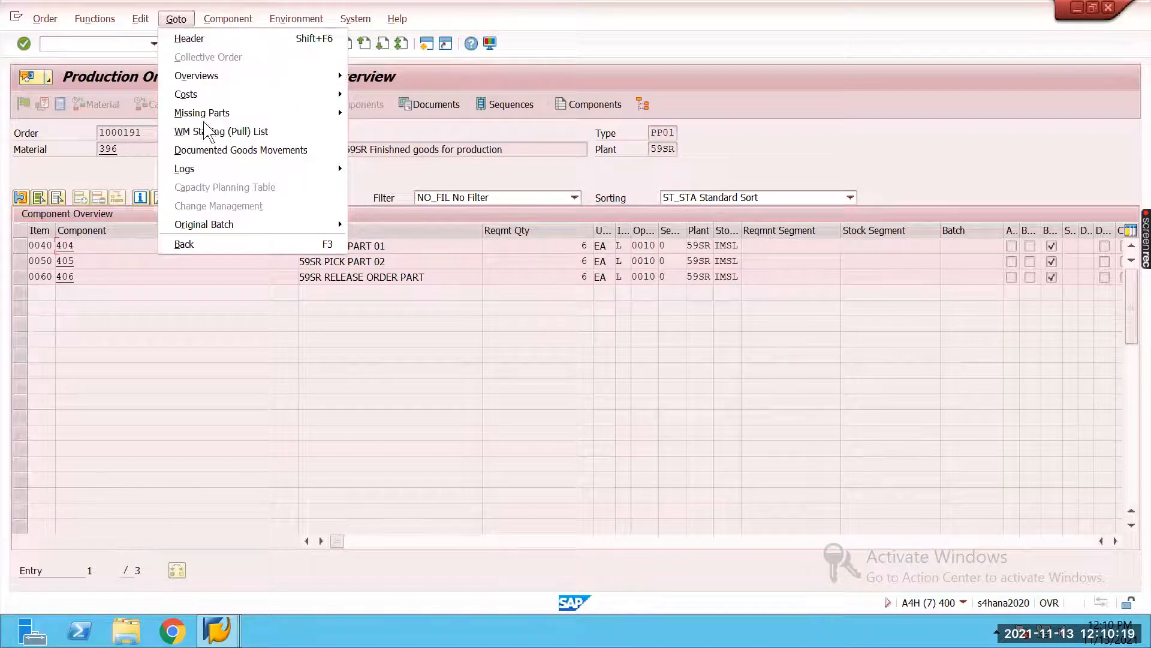
left_click(238, 150)
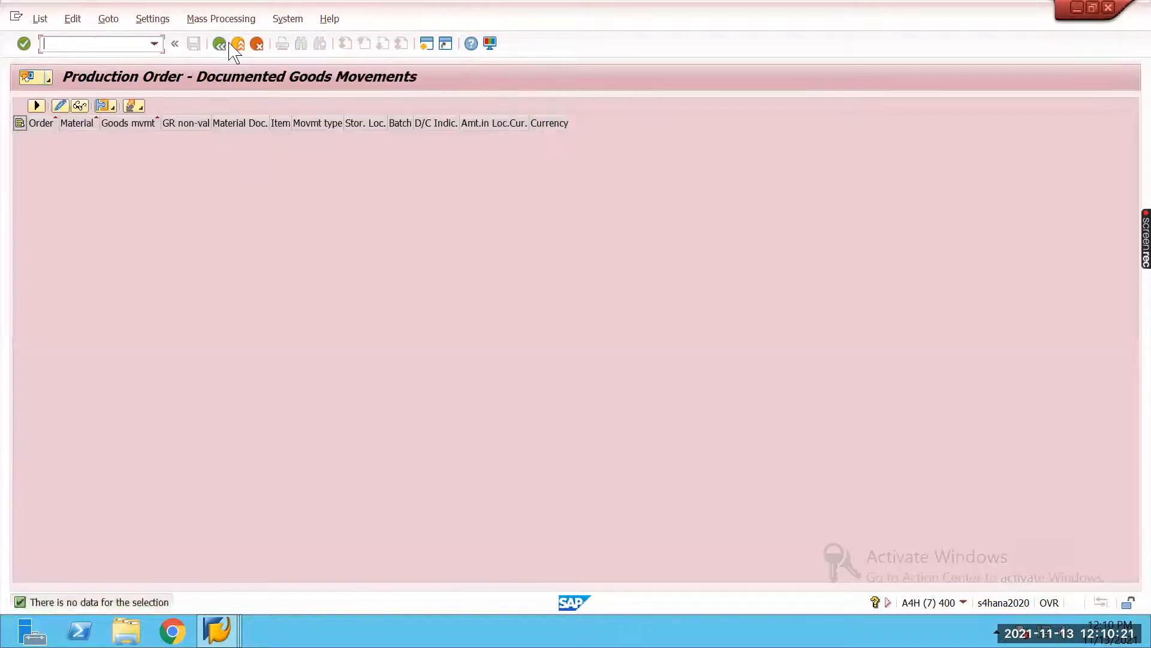
left_click(220, 43)
left_click(220, 43)
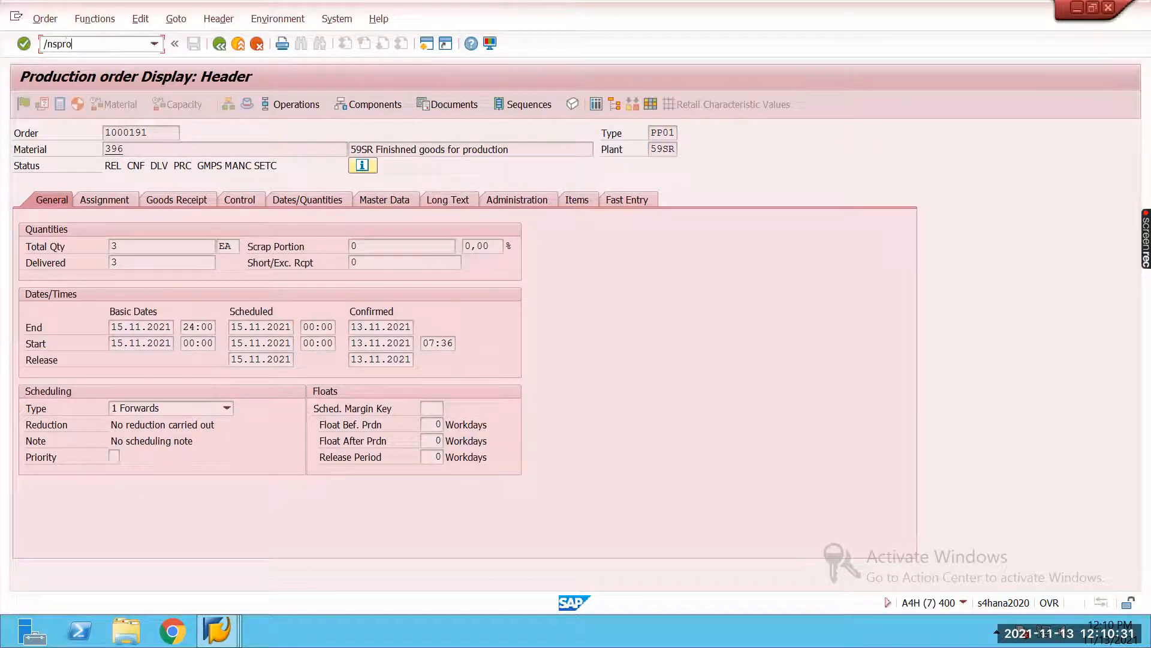
Step: Open work center IMSL-WC of plant 59SR in transaction CR02 and check the supply area in its basic data
key("Return")
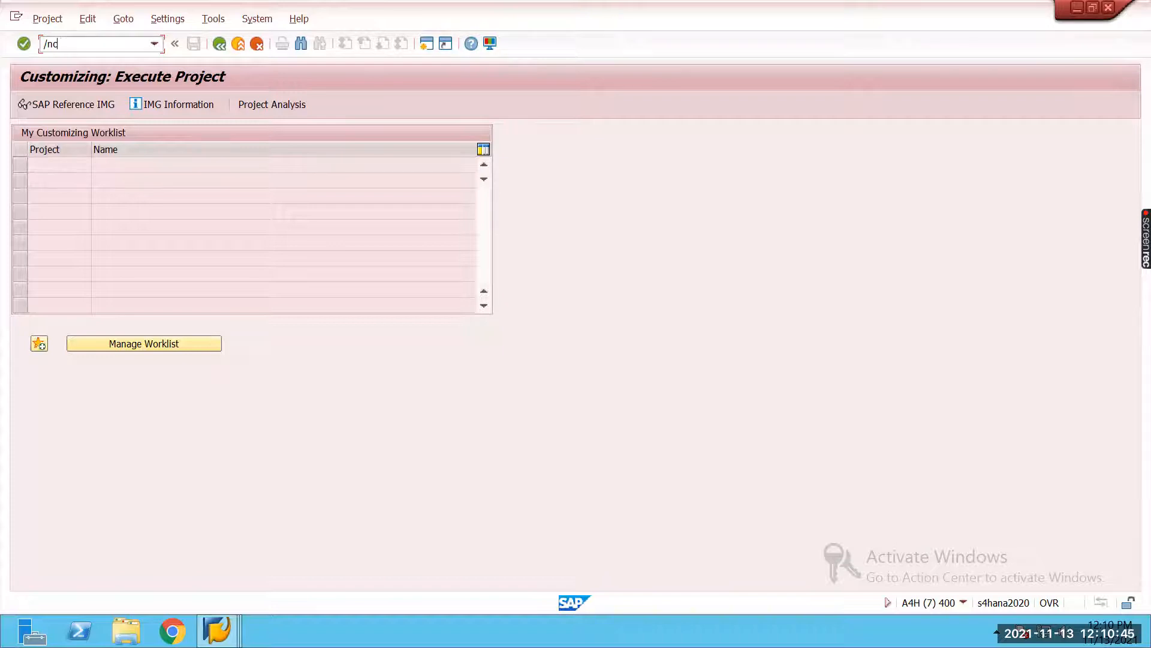
type("2")
key("Return")
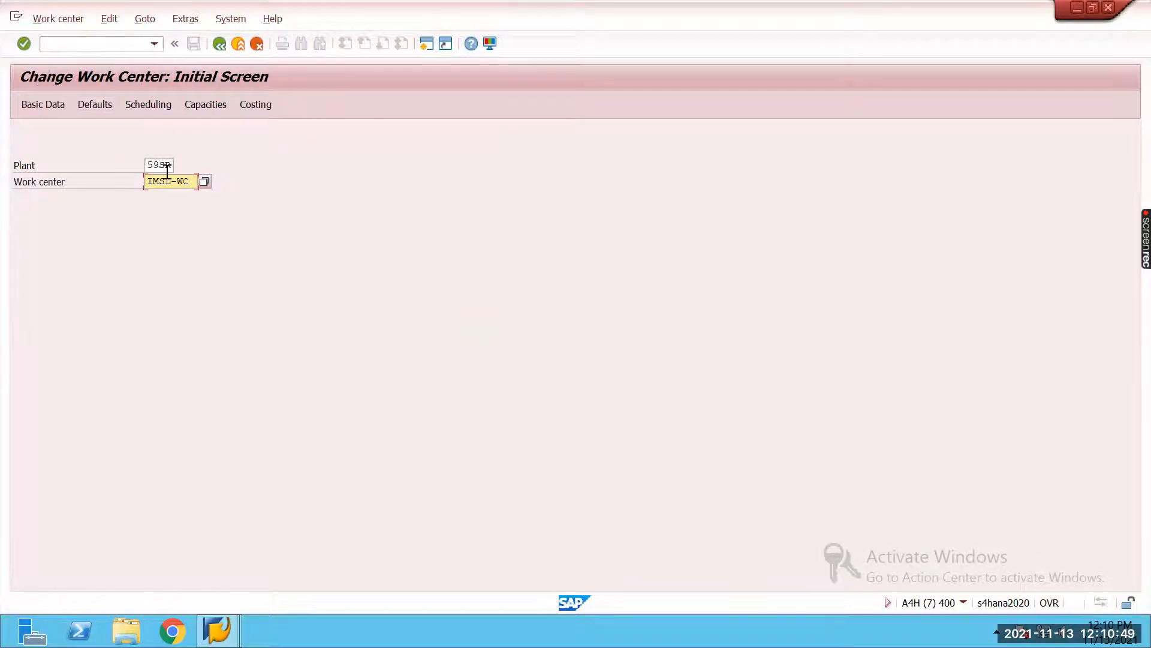
key("Return")
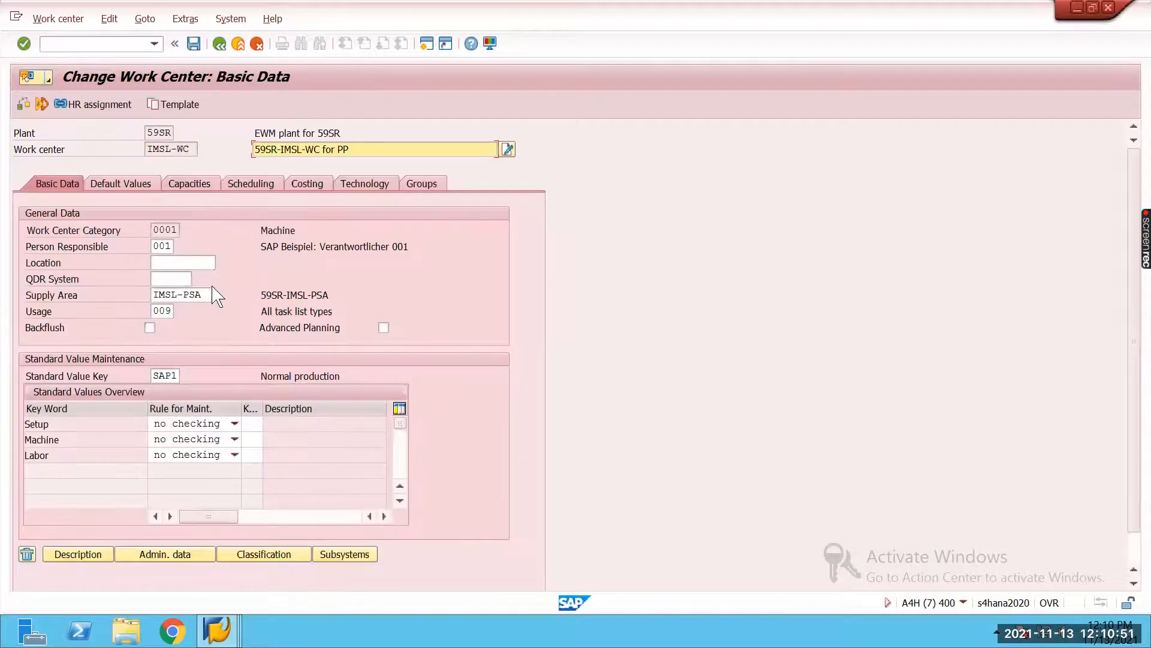
left_click(206, 295)
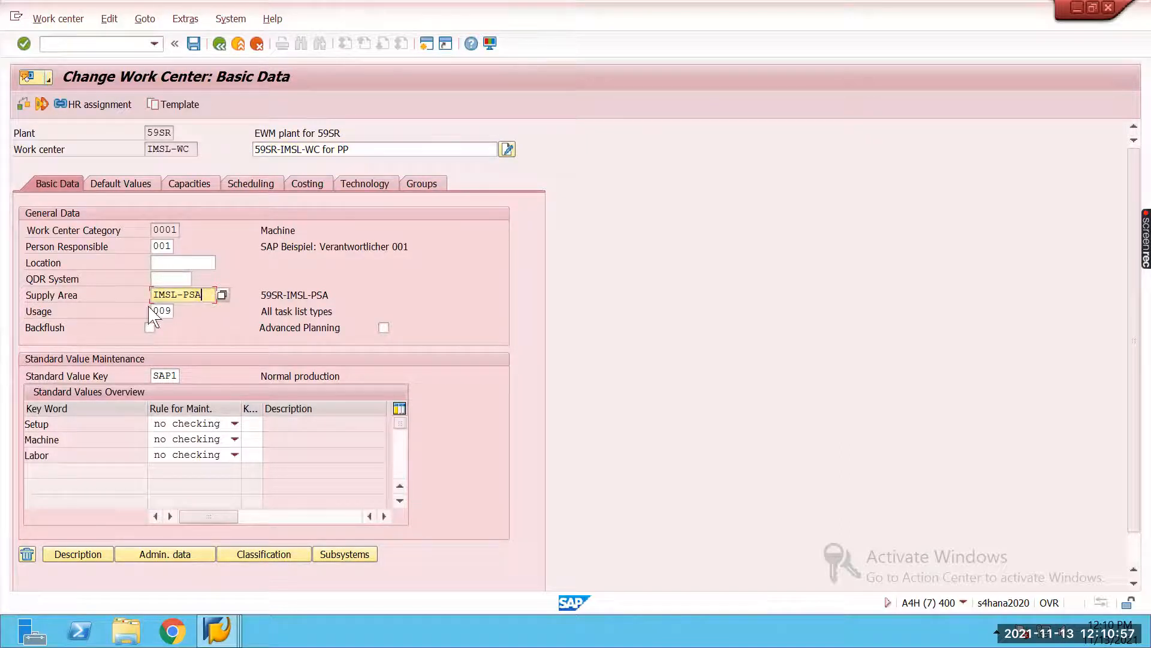
Step: Open the production supply areas in a new session and check the storage location in the details of IMSL-PSA
left_click(108, 45)
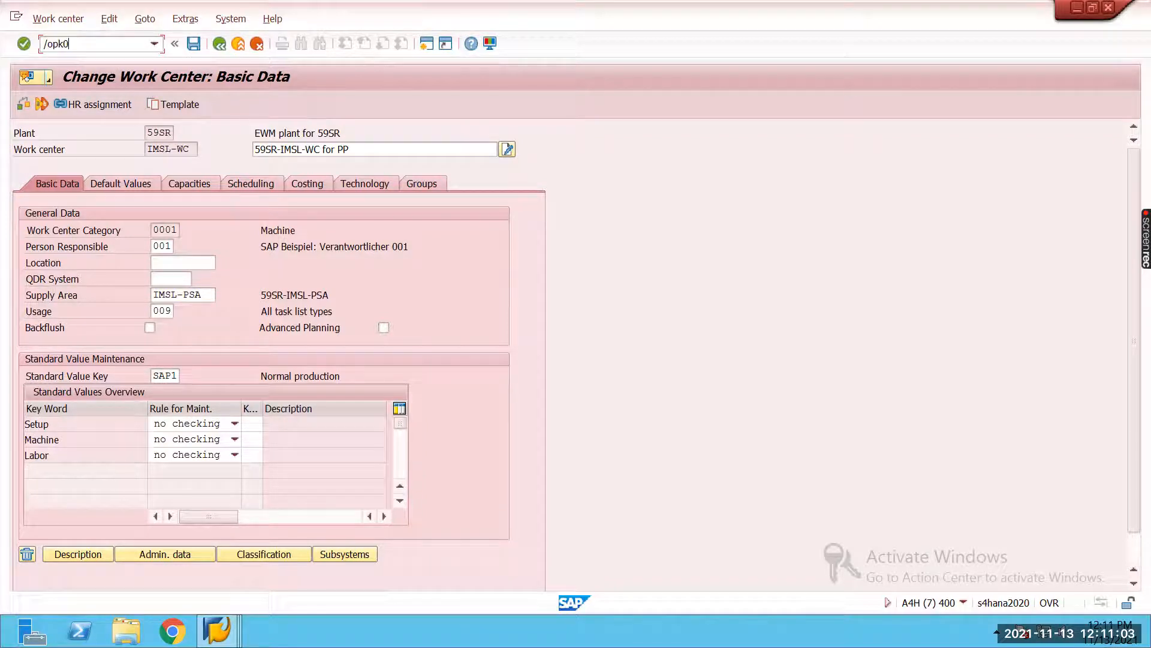
key("Return")
left_click(583, 270)
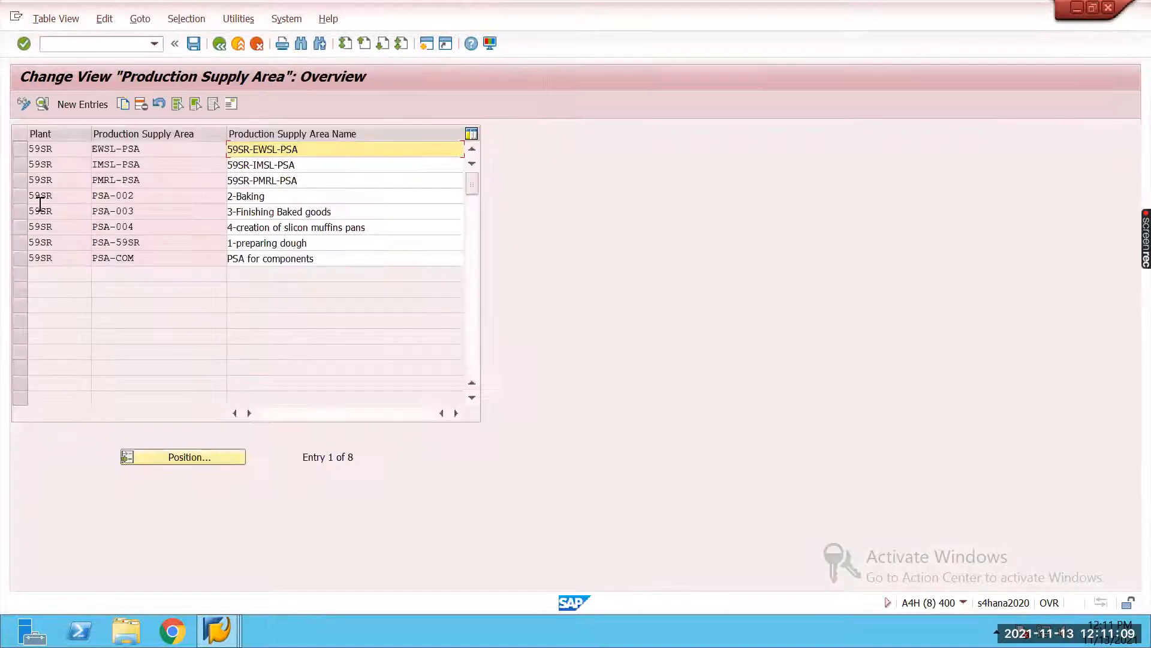
left_click(20, 164)
left_click(42, 105)
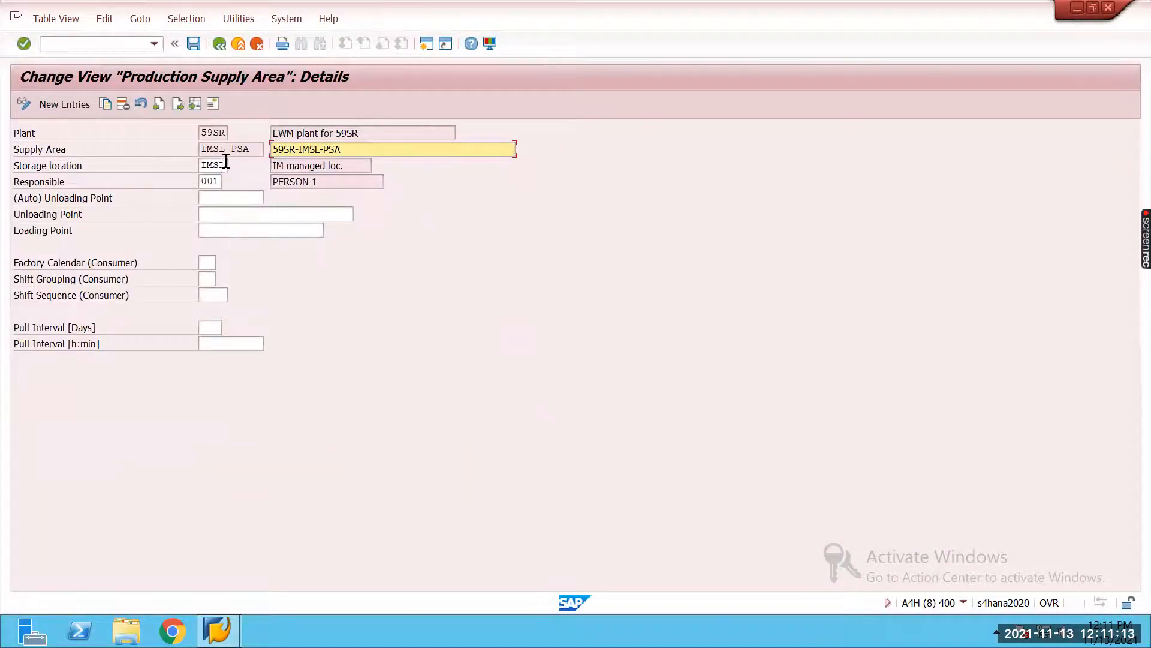
left_click(226, 166)
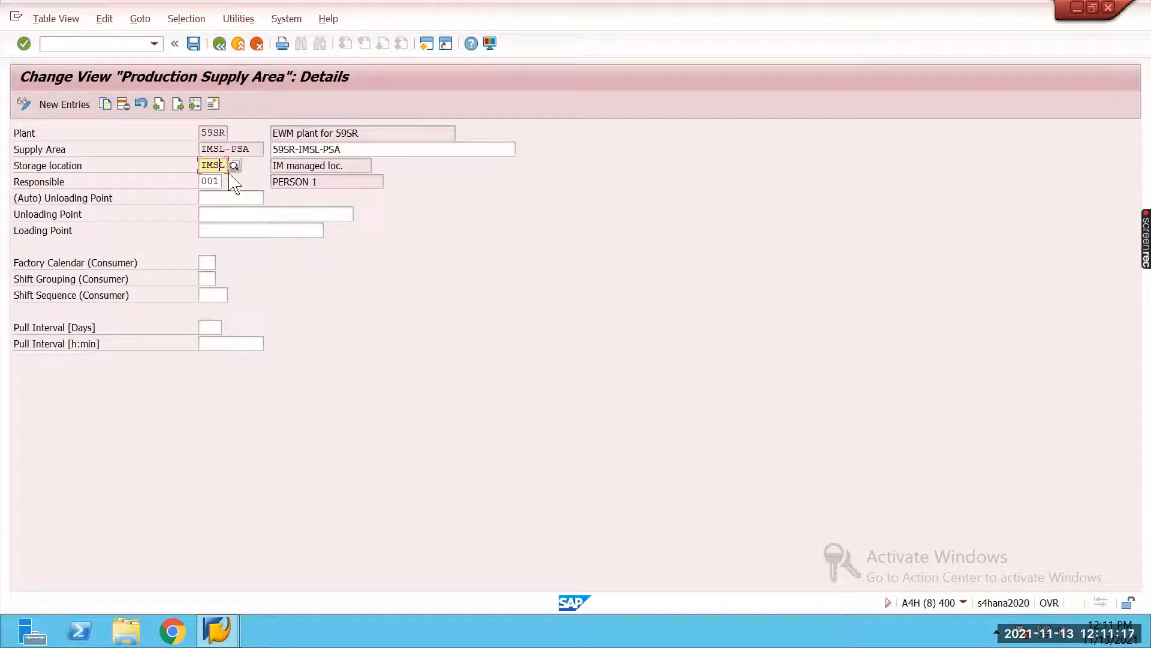
left_click(219, 44)
Step: Switch back to the work center session and review the control key, costing and capacity data of IMSL-WC
left_click(217, 629)
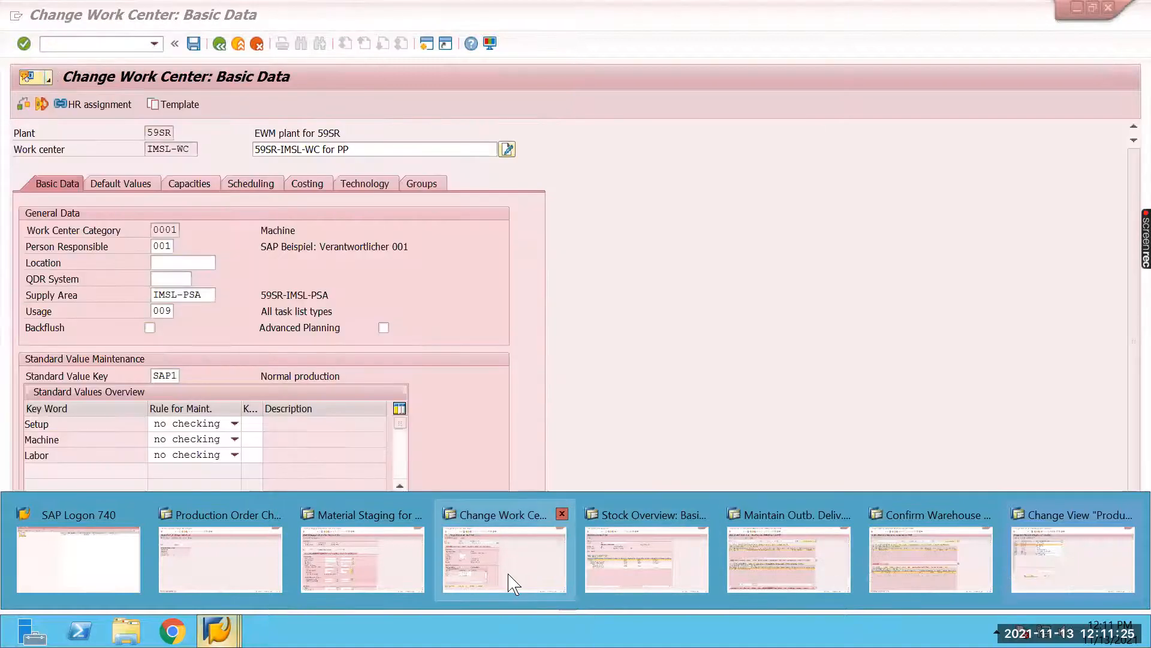
left_click(509, 578)
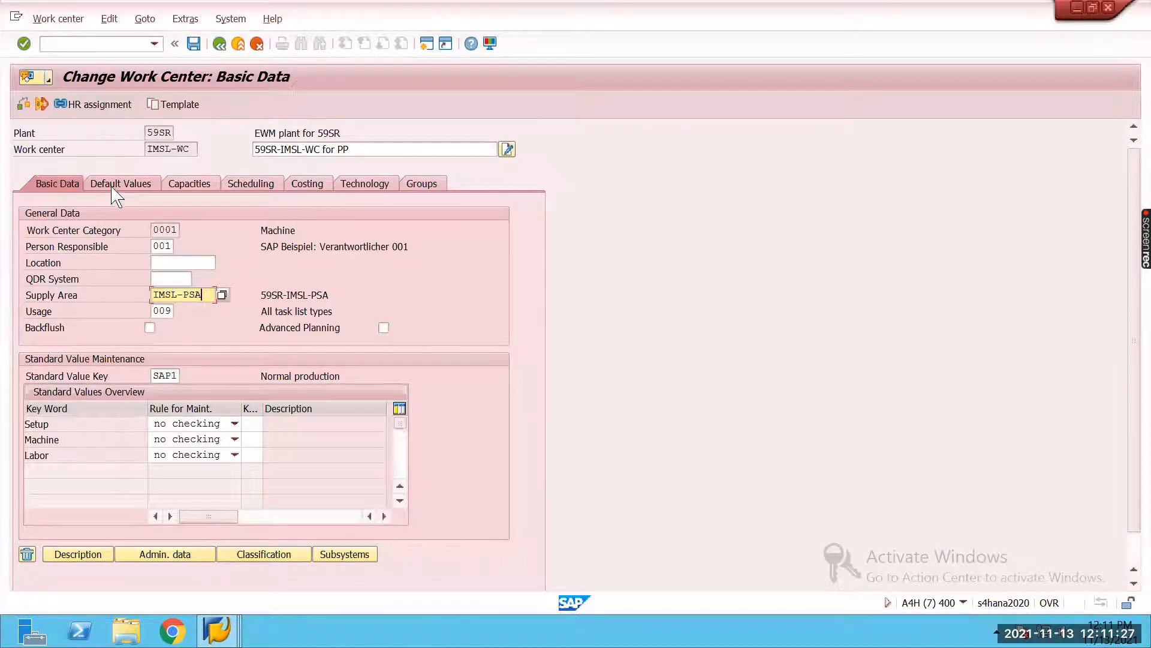
left_click(139, 185)
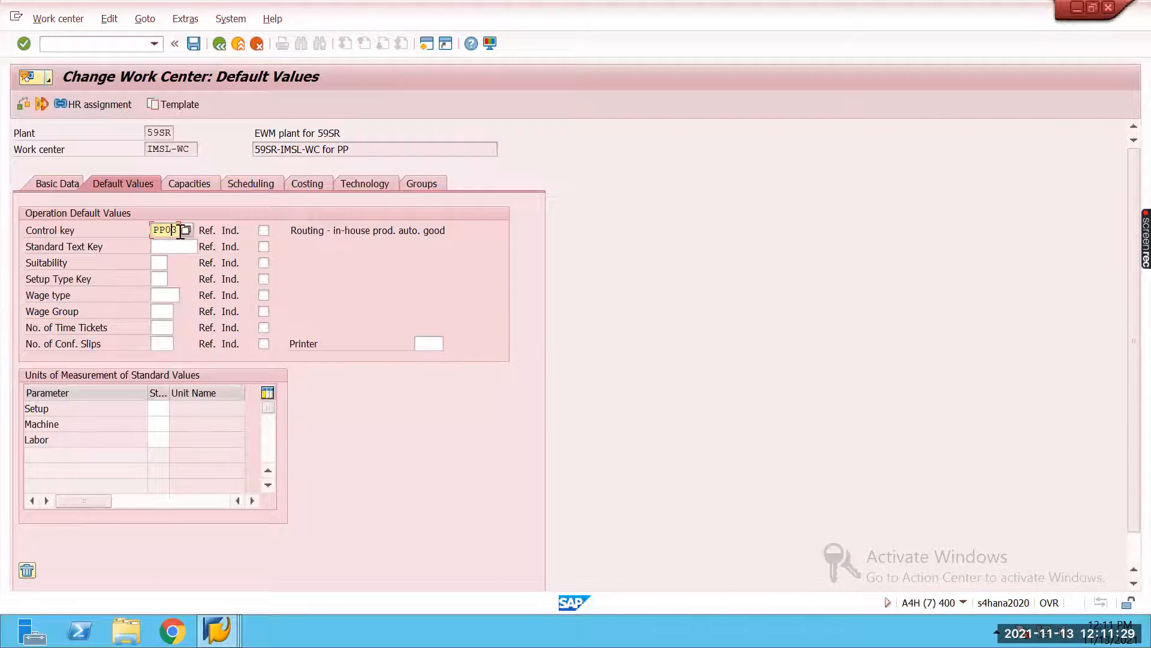
left_click(307, 185)
left_click(105, 185)
left_click(167, 185)
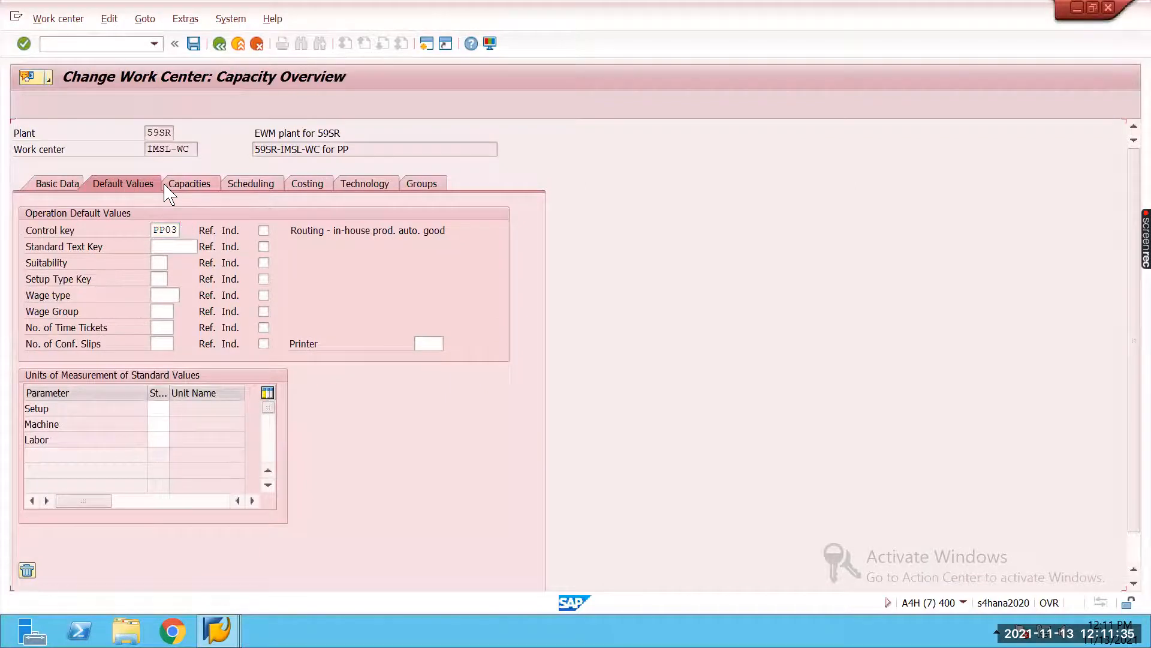
left_click(72, 186)
Step: Start the control cycle display with transaction LPK3 and set the material to 404
left_click(118, 51)
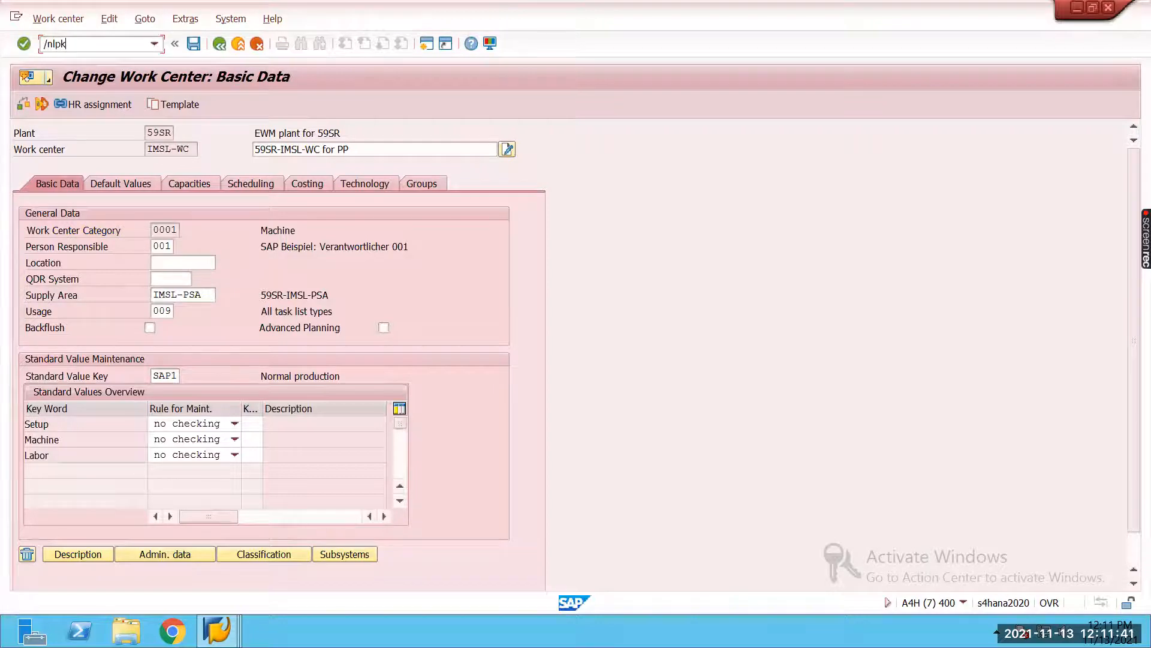
type("/nlpk3")
key("Return")
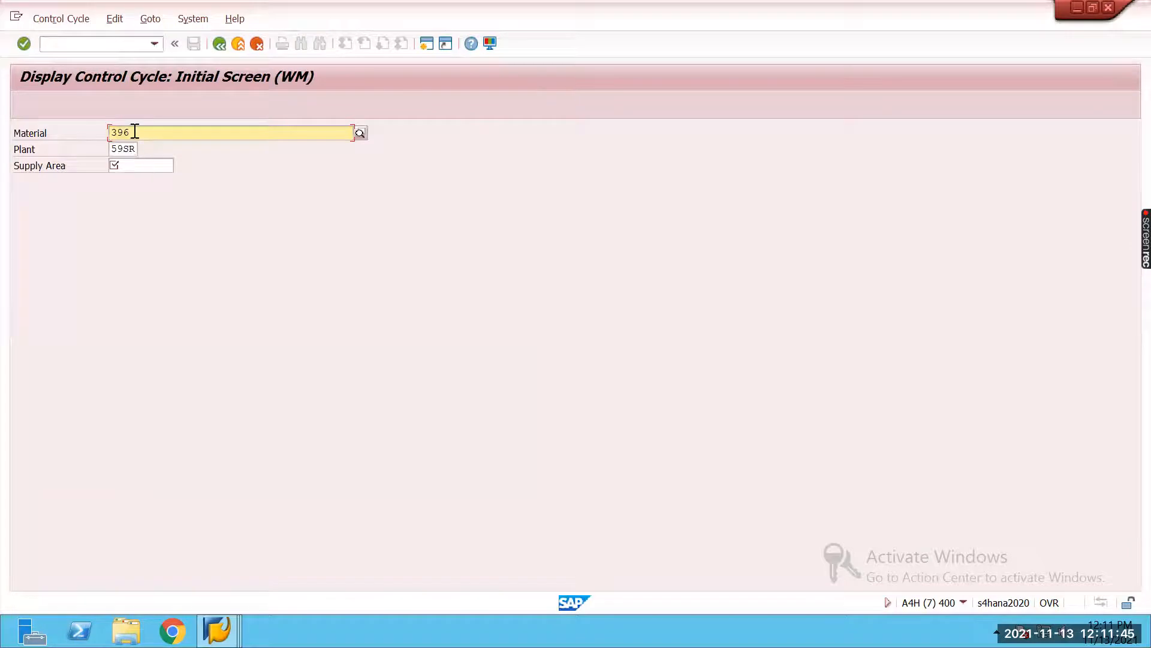
key("BackSpace")
key("BackSpace")
key("BackSpace")
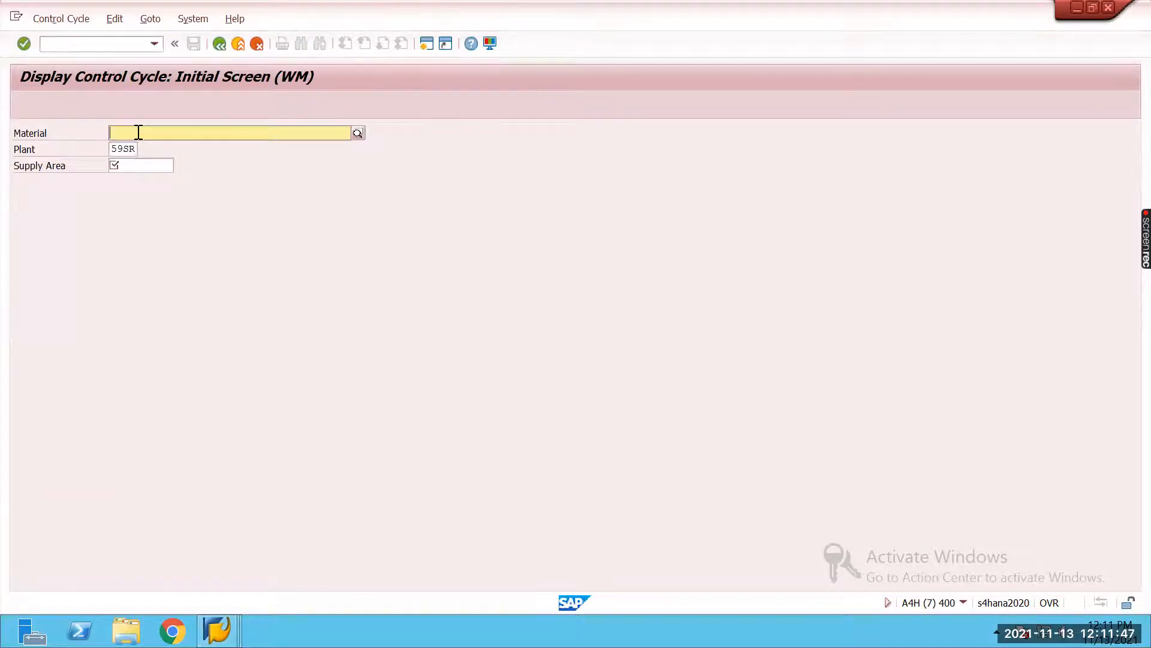
type("404")
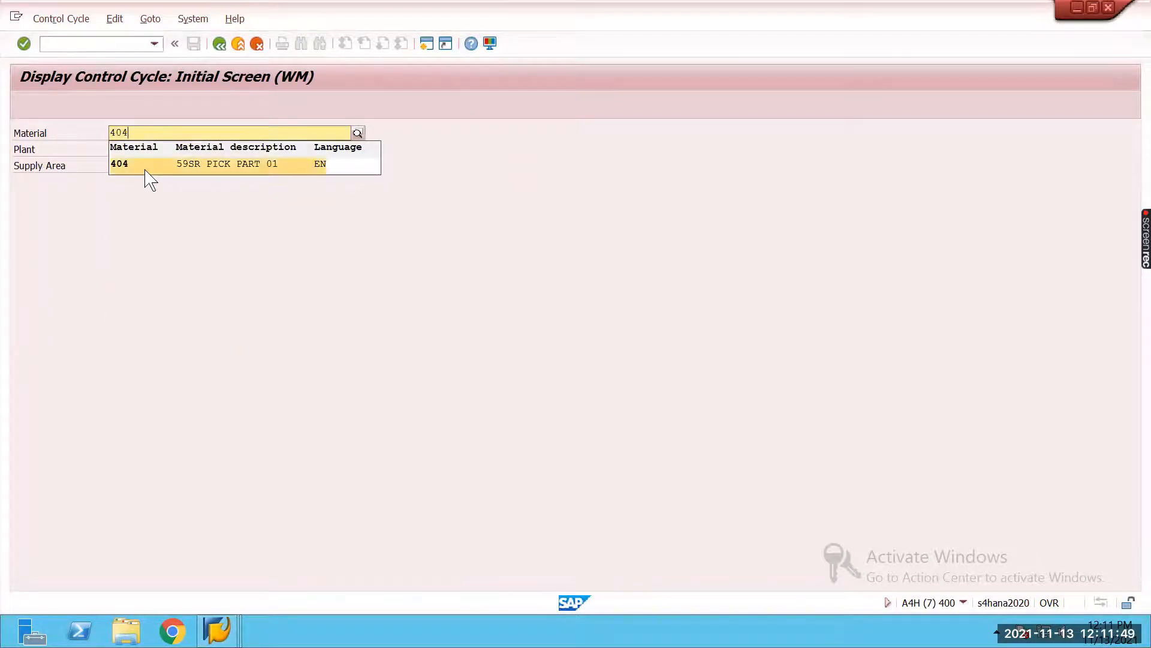
left_click(144, 164)
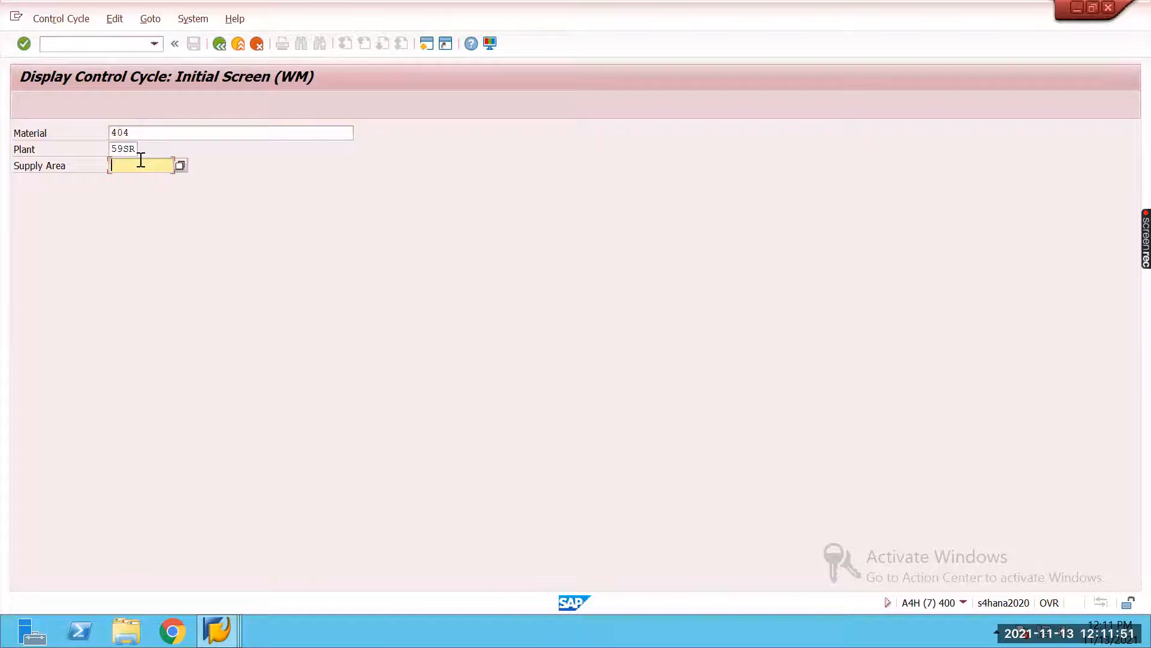
Step: Display the control cycle for supply area IMSL-PSA, check its destination storage location and staging indicator, and return to the initial screen
type("IM")
key("BackSpace")
key("BackSpace")
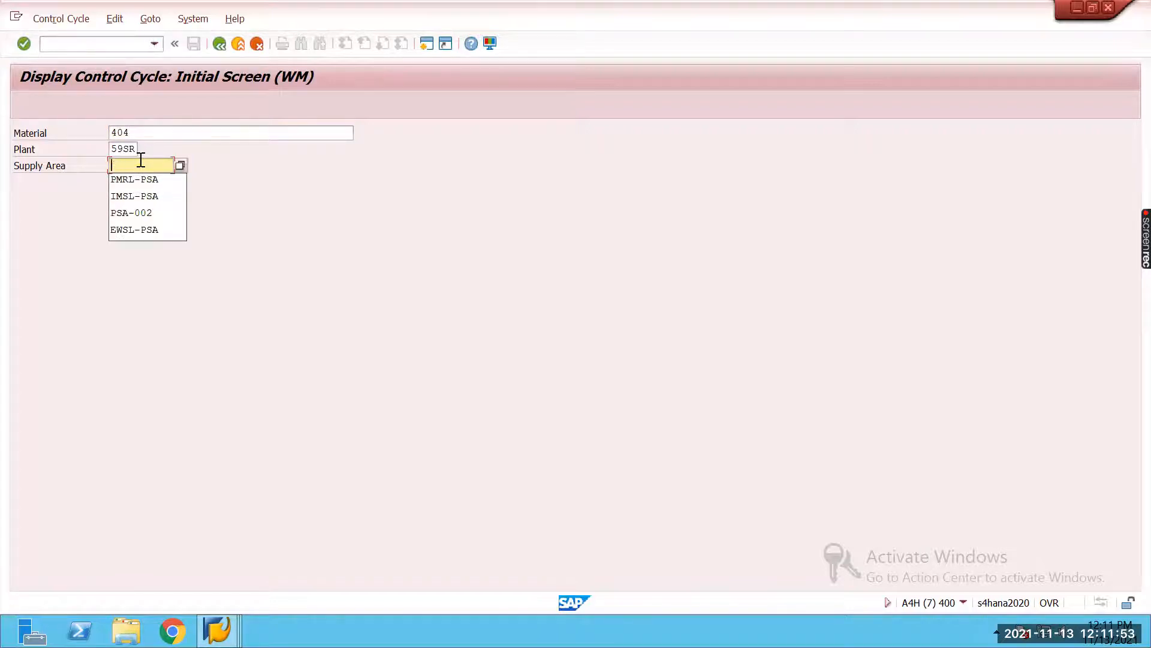
left_click(139, 197)
key("Return")
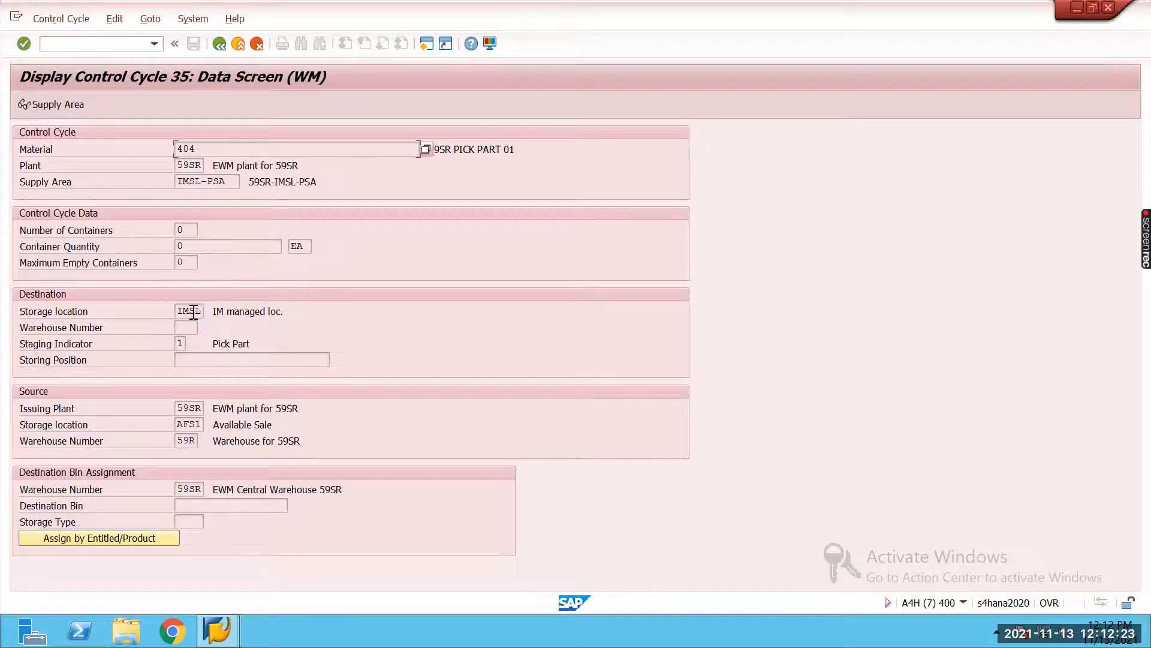
left_click(181, 340)
left_click(220, 44)
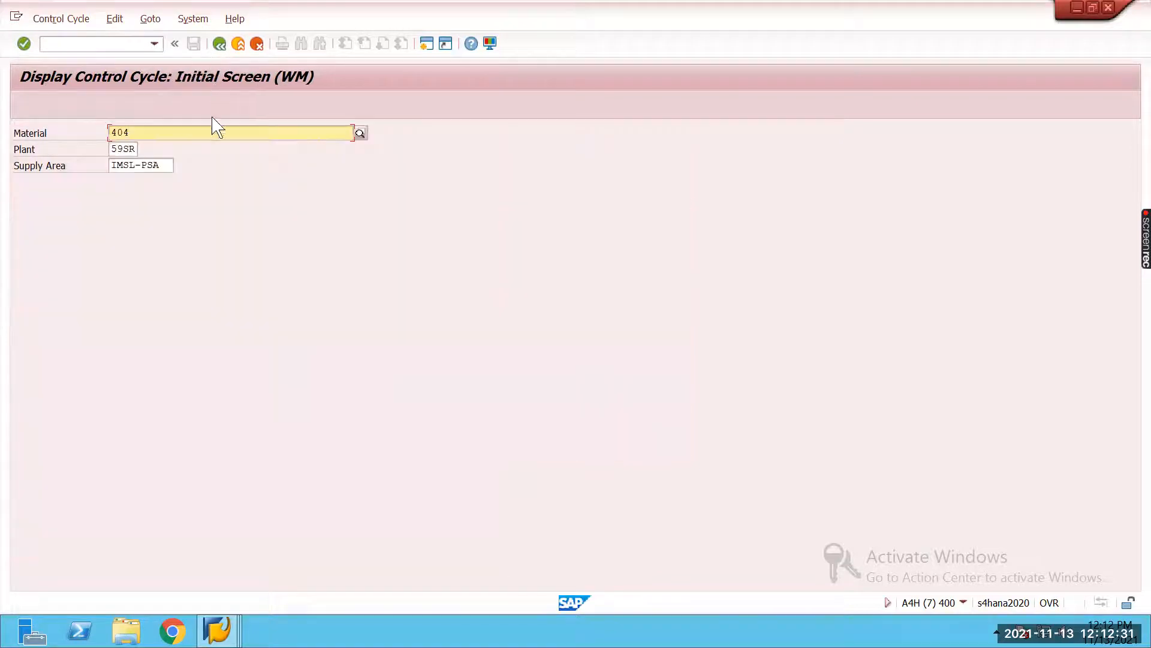
Step: Display the control cycle of material 406 for plant 59SR and supply area IMSL-PSA
key("BackSpace")
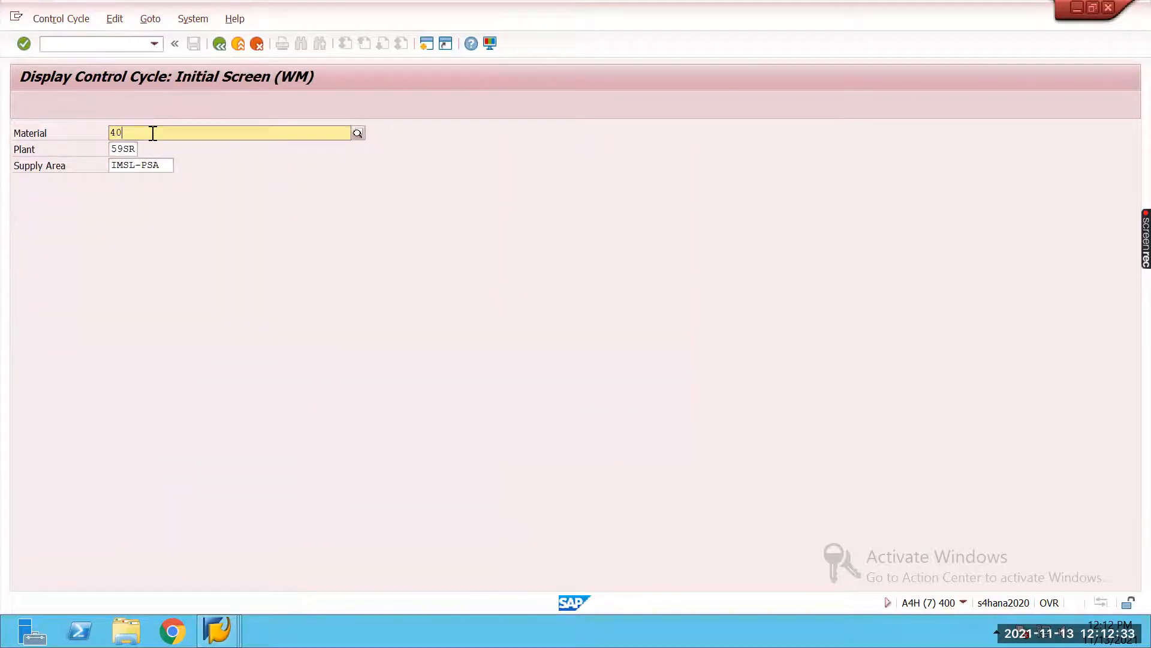
type("6")
key("Return")
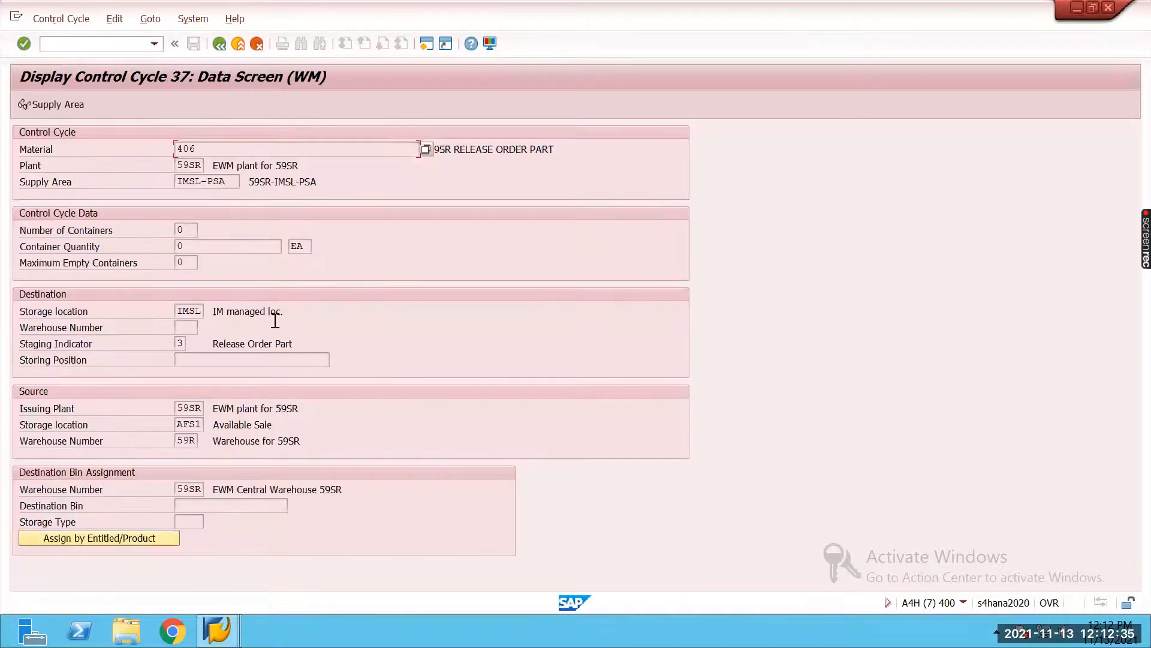
Step: Check the staging indicator and its description in the destination data of the control cycle for material 406
left_click(183, 344)
left_click(231, 344)
left_click(181, 344)
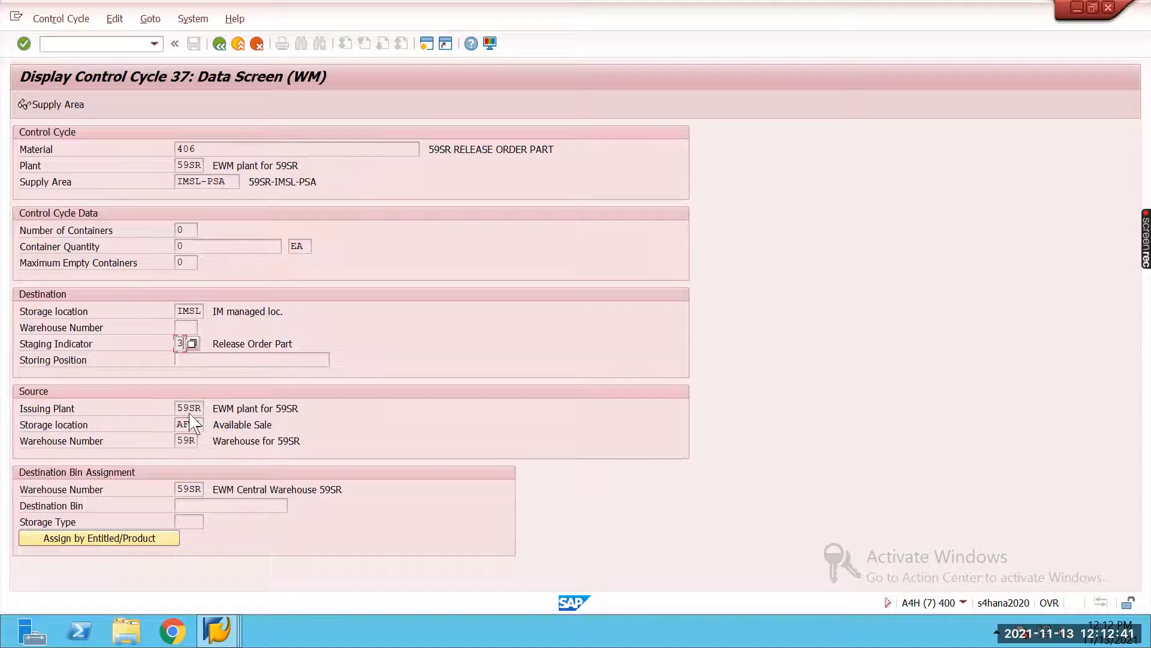
Step: Start the material master change transaction, clear the proposed material number, and switch to display mode
left_click(122, 42)
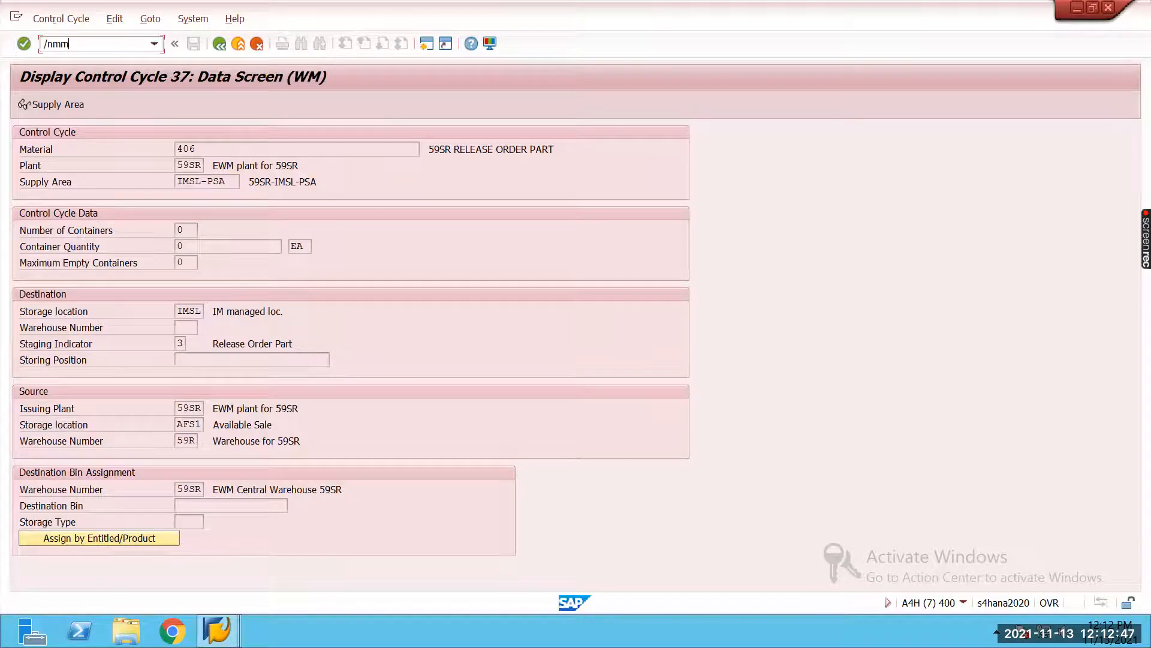
key("Return")
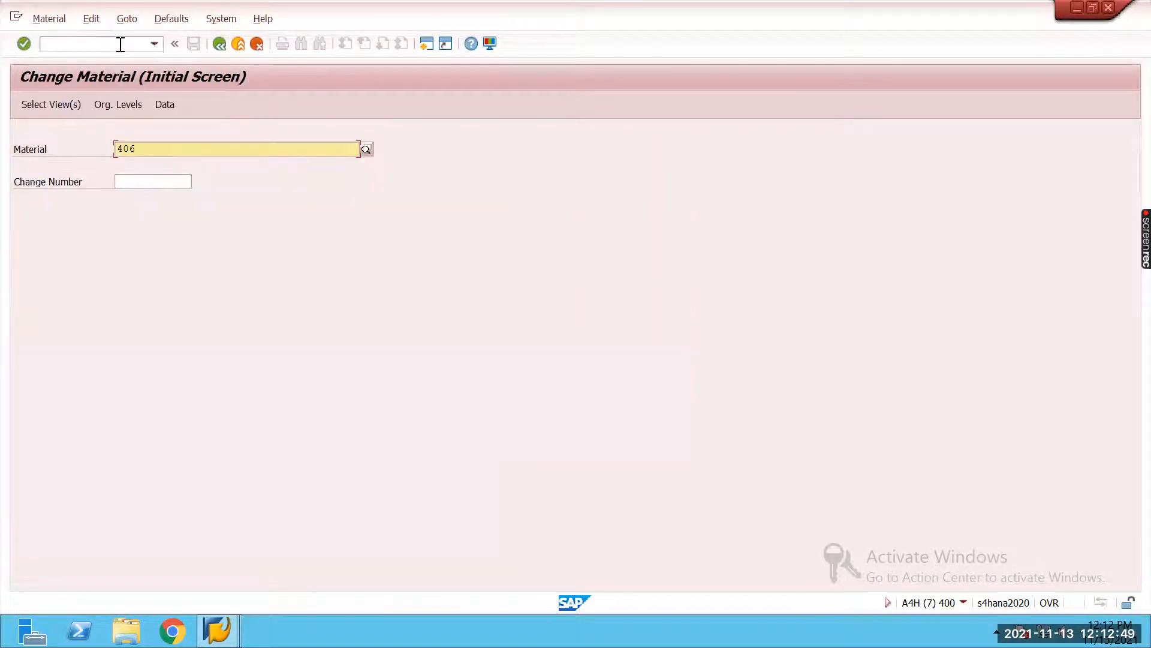
key("BackSpace")
key("BackSpace")
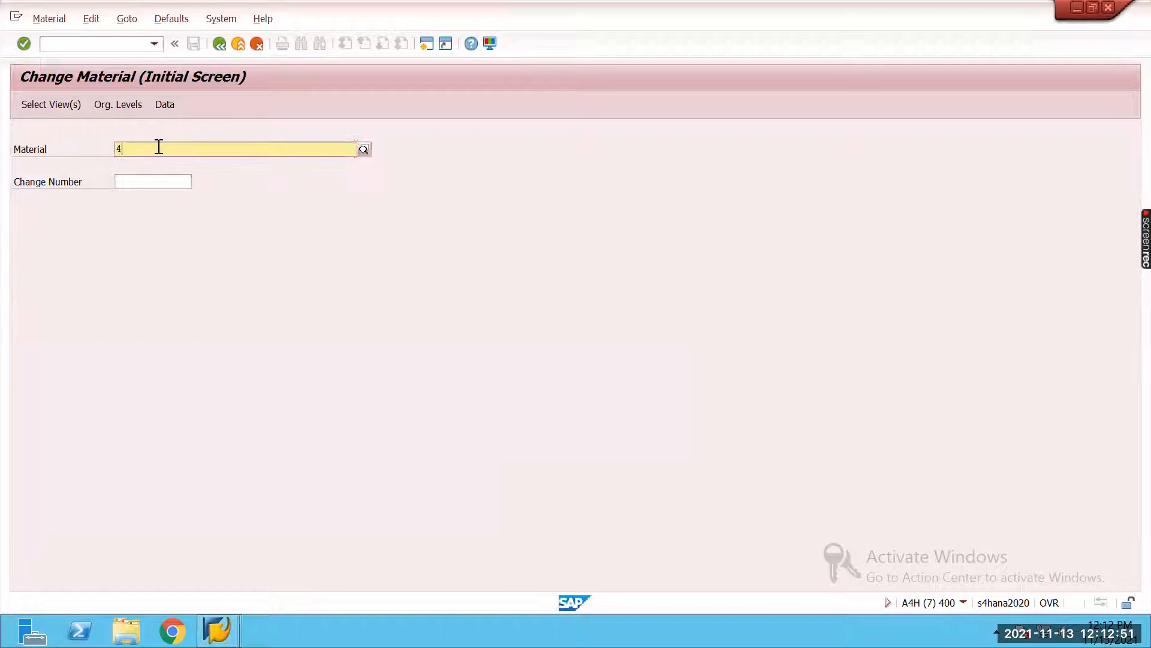
key("BackSpace")
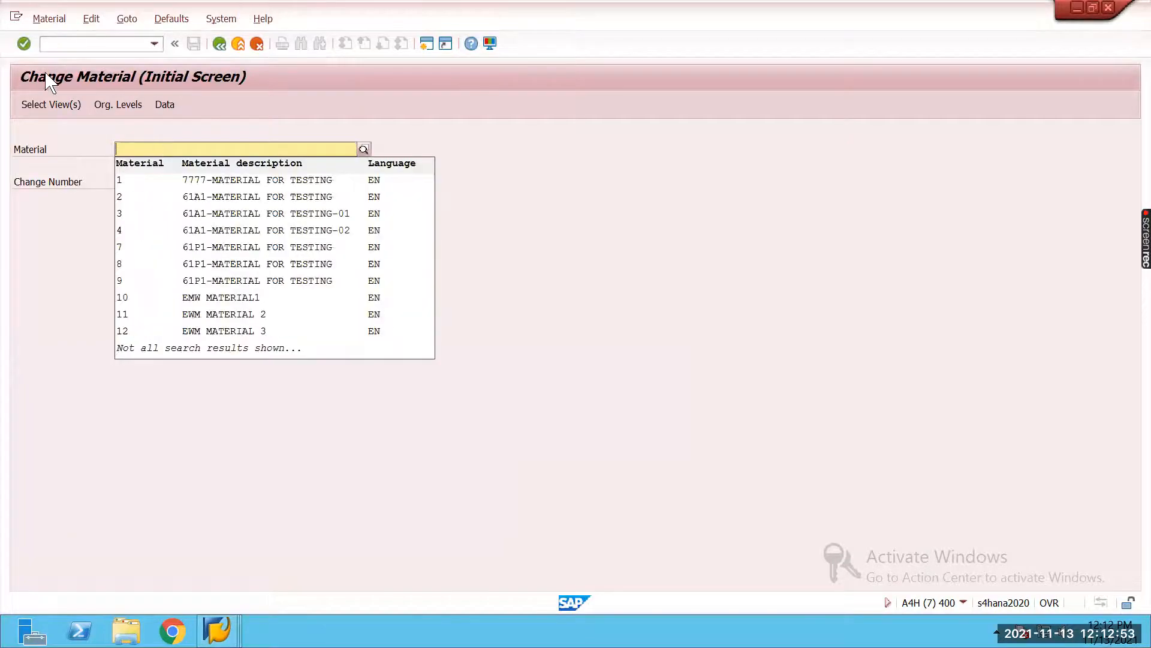
left_click(49, 18)
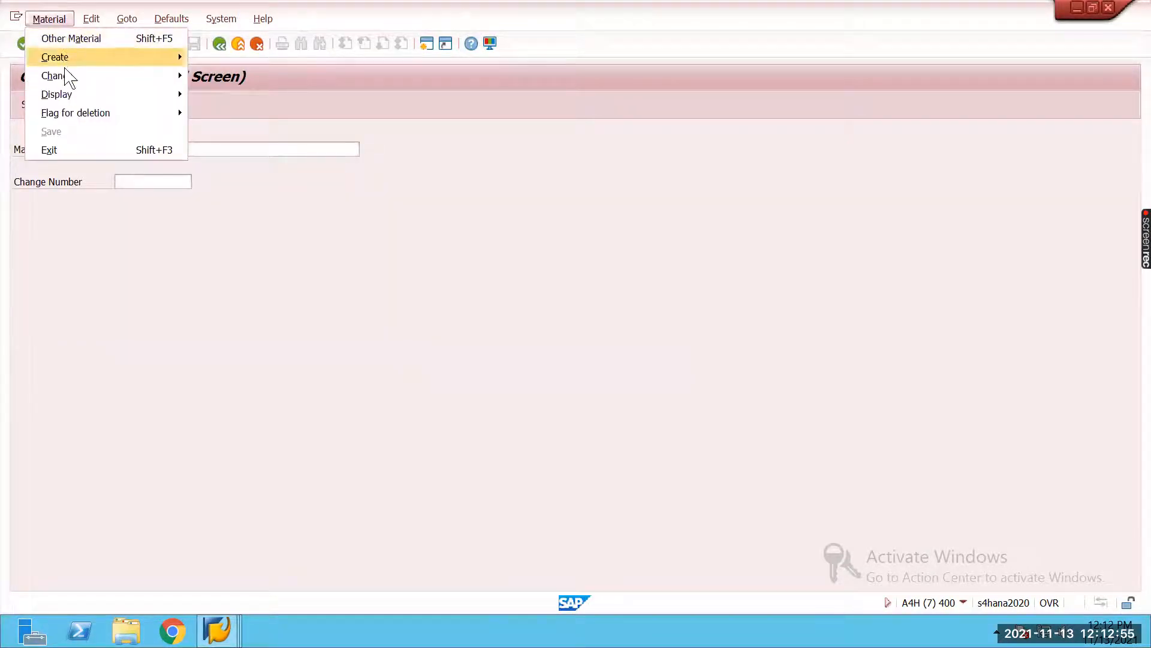
mouse_move(137, 99)
left_click(247, 96)
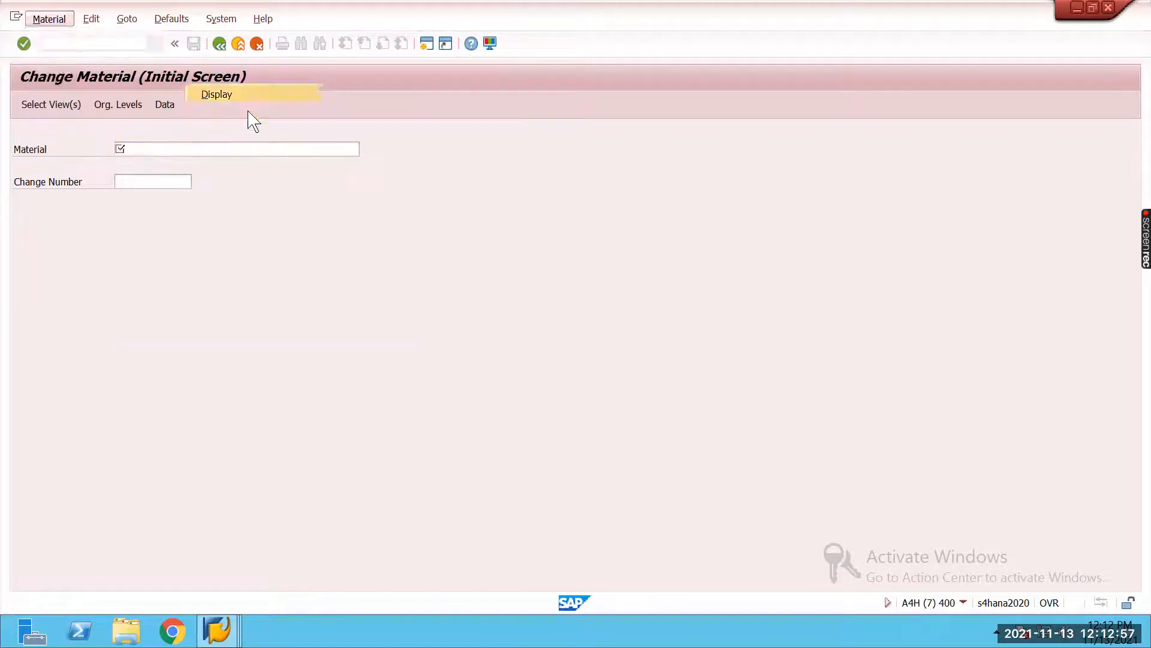
Step: Replace the proposed material with 396 and bring up its view selection
key("BackSpace")
key("BackSpace")
key("BackSpace")
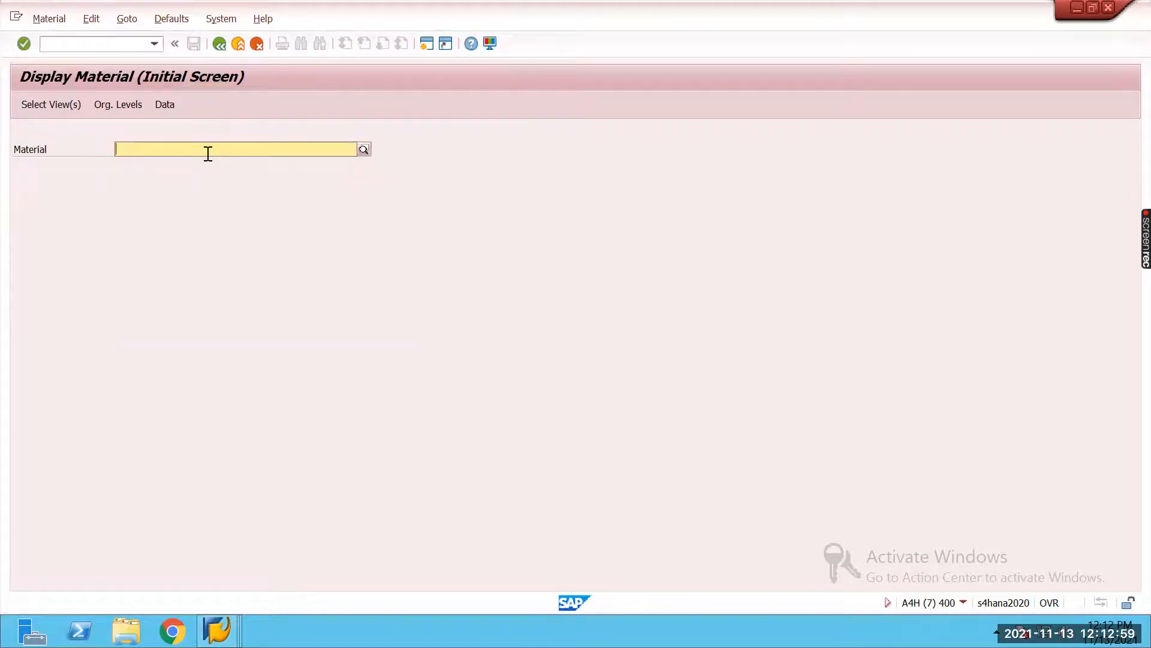
type("396")
key("Return")
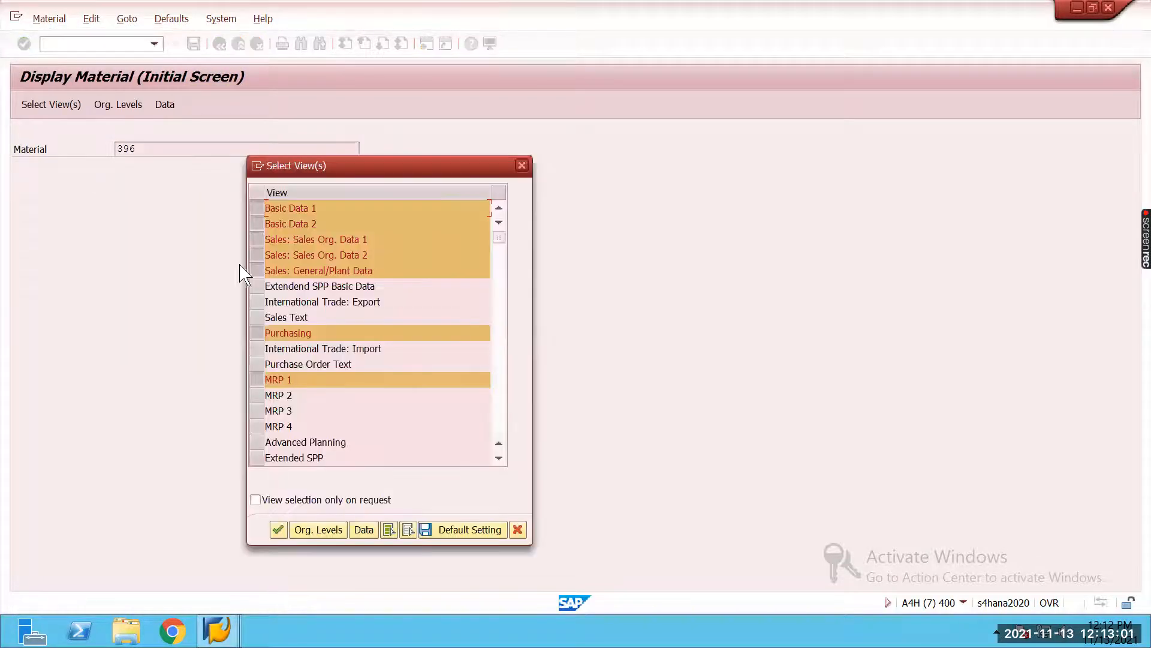
Step: Clear the preset view selection and choose only the MRP 2, MRP 4 and Work Scheduling views
left_click(408, 530)
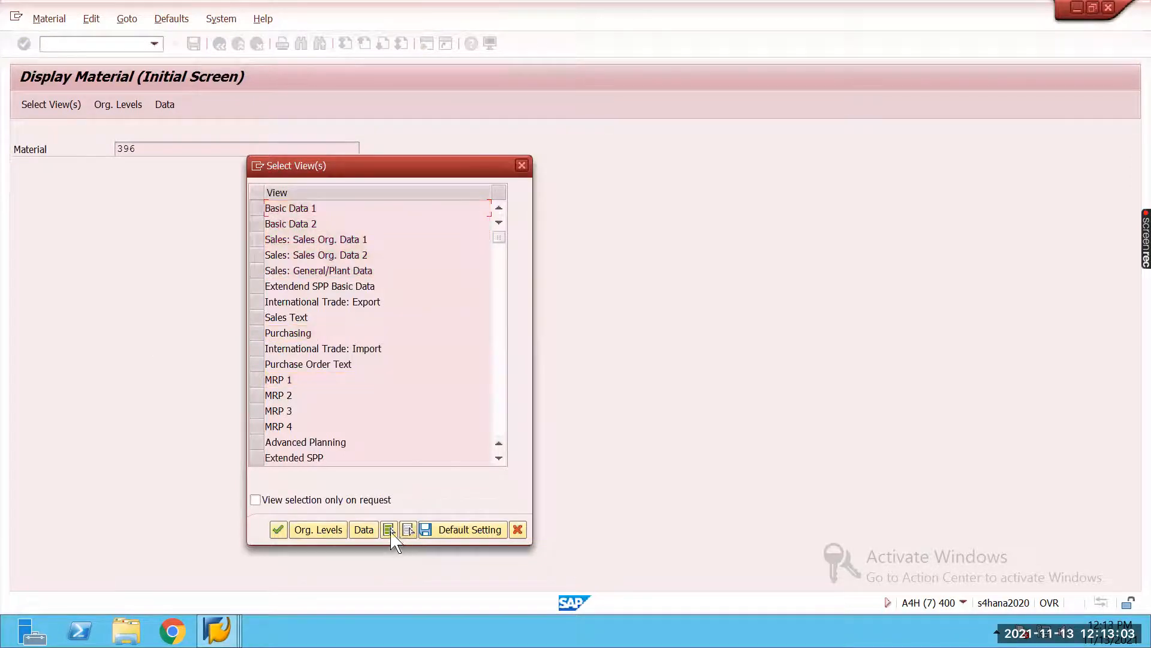
left_click(256, 395)
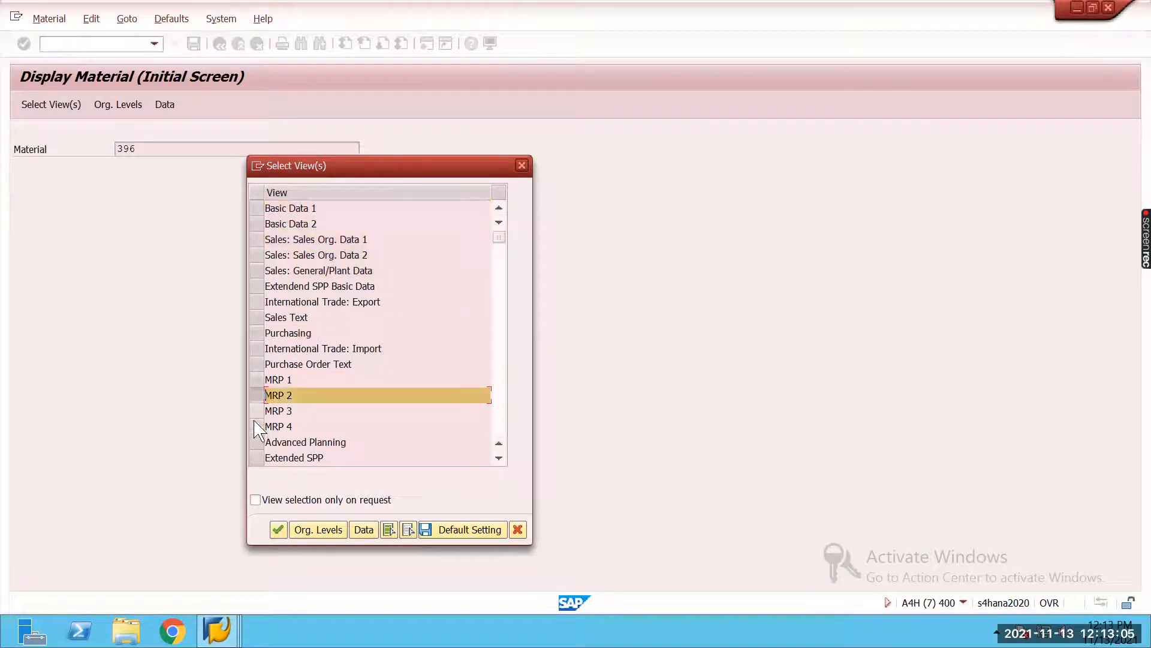
left_click(256, 426)
scroll(259, 444, "down", 1)
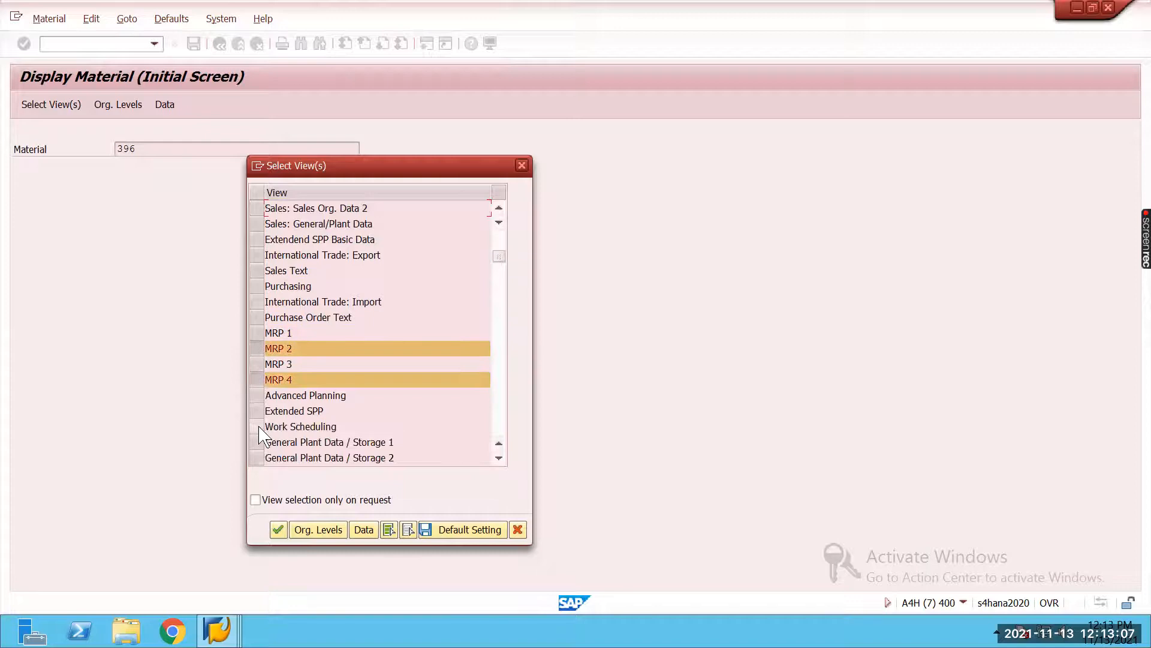
left_click(258, 426)
Step: Set the organizational levels to plant 59SR and storage location ROD1, and display the selected views of material 396
left_click(306, 529)
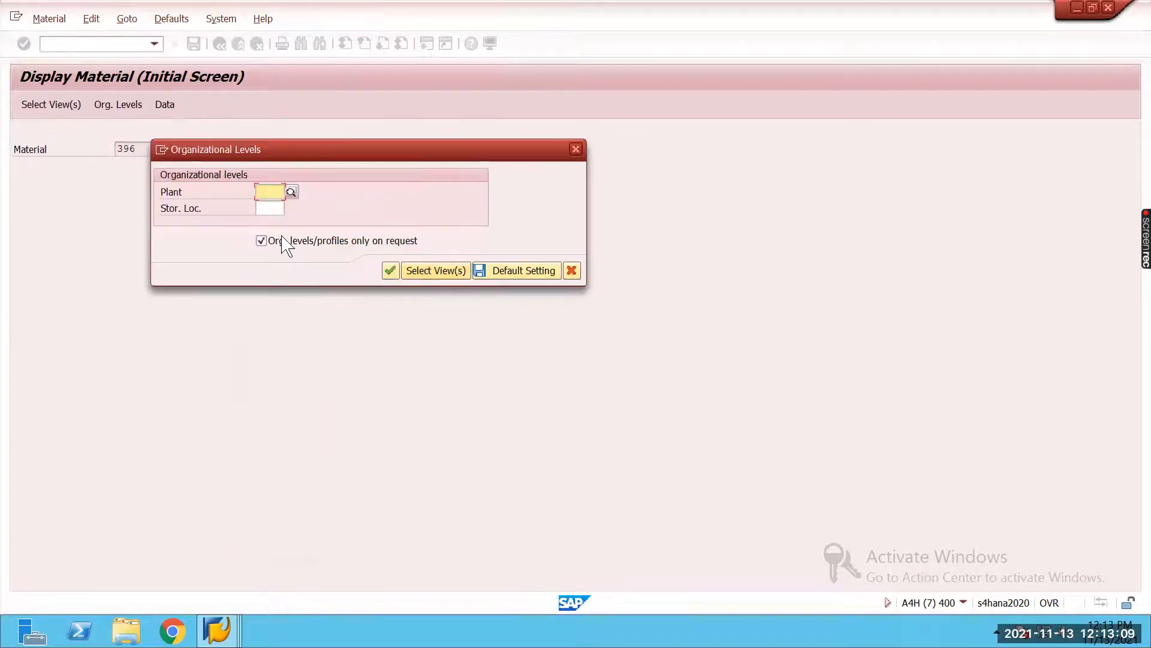
type("59sr")
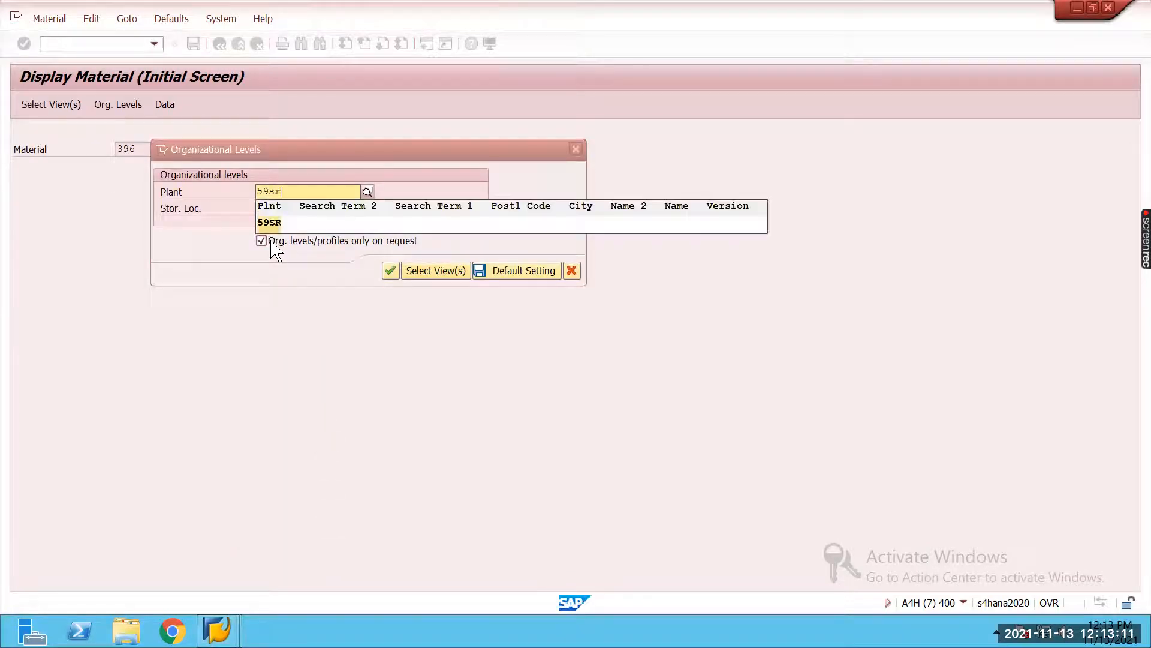
key("Return")
key("Tab")
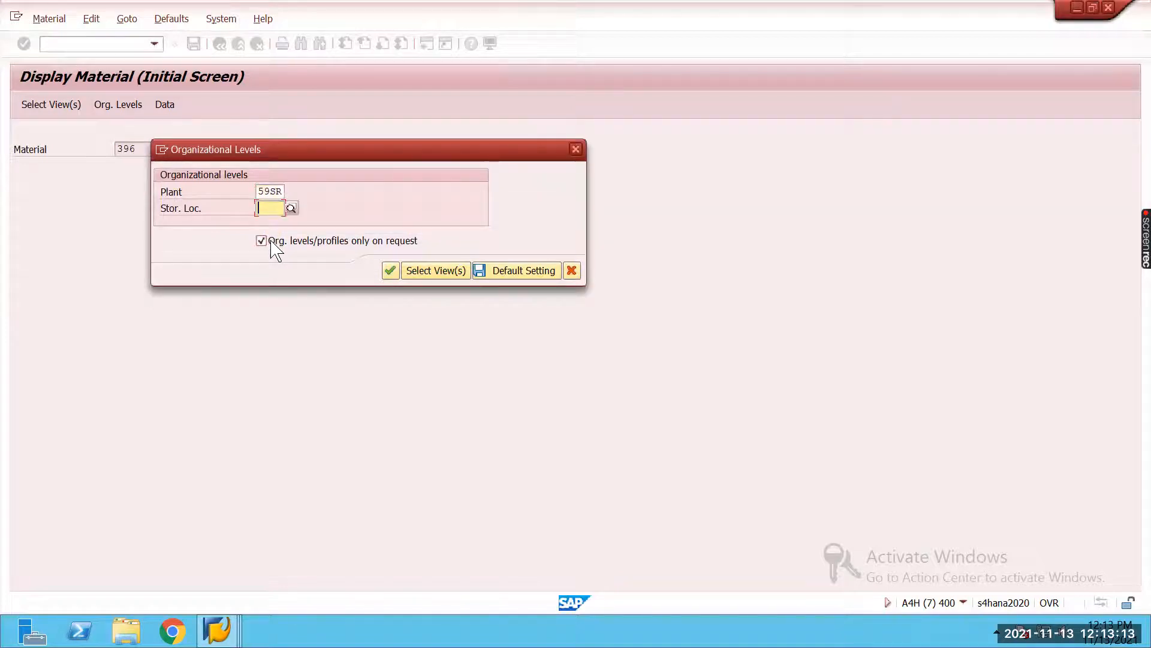
type("rod1")
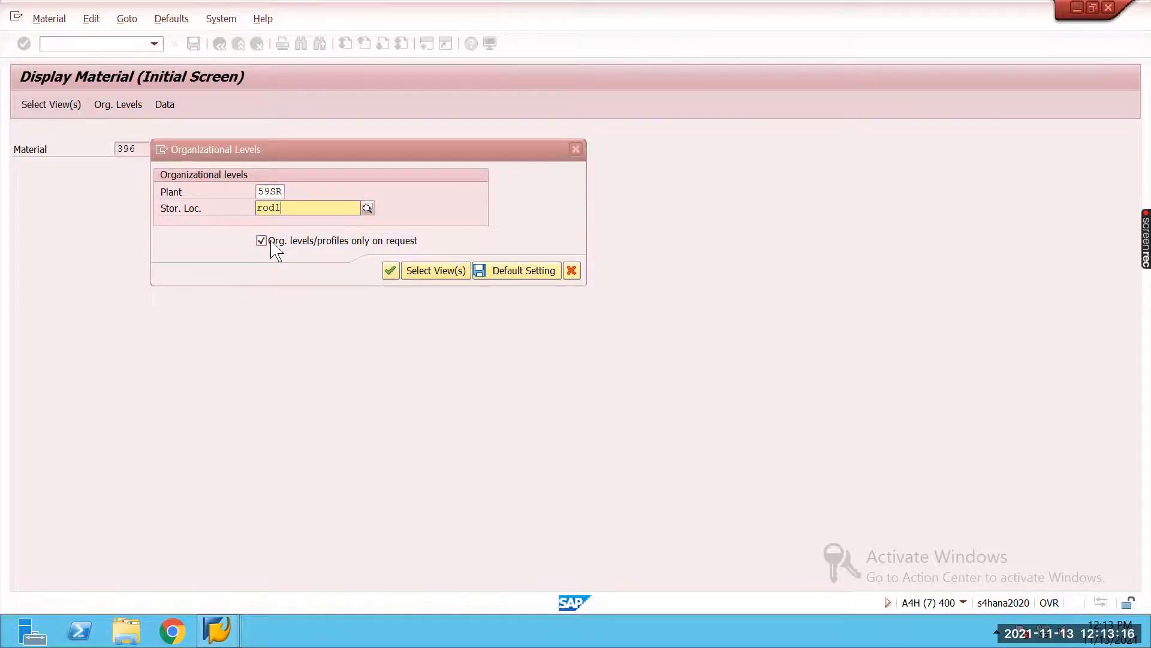
key("Return")
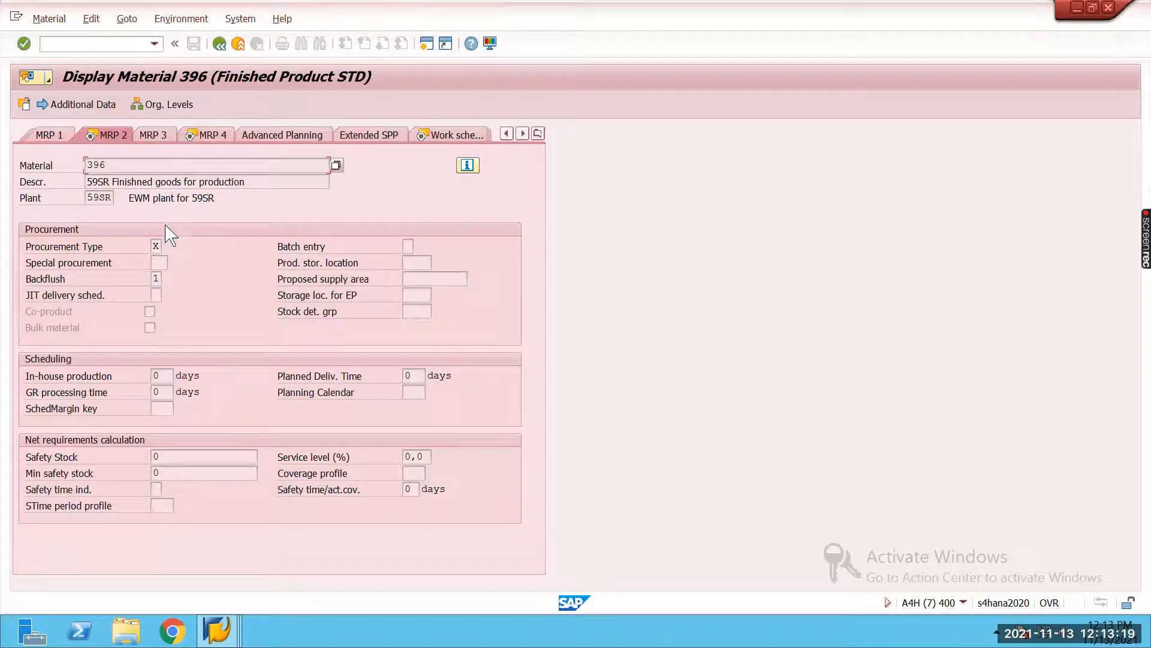
Step: Review the possible entries for the Backflush indicator in the MRP 2 view and close the list
left_click(158, 279)
left_click(169, 279)
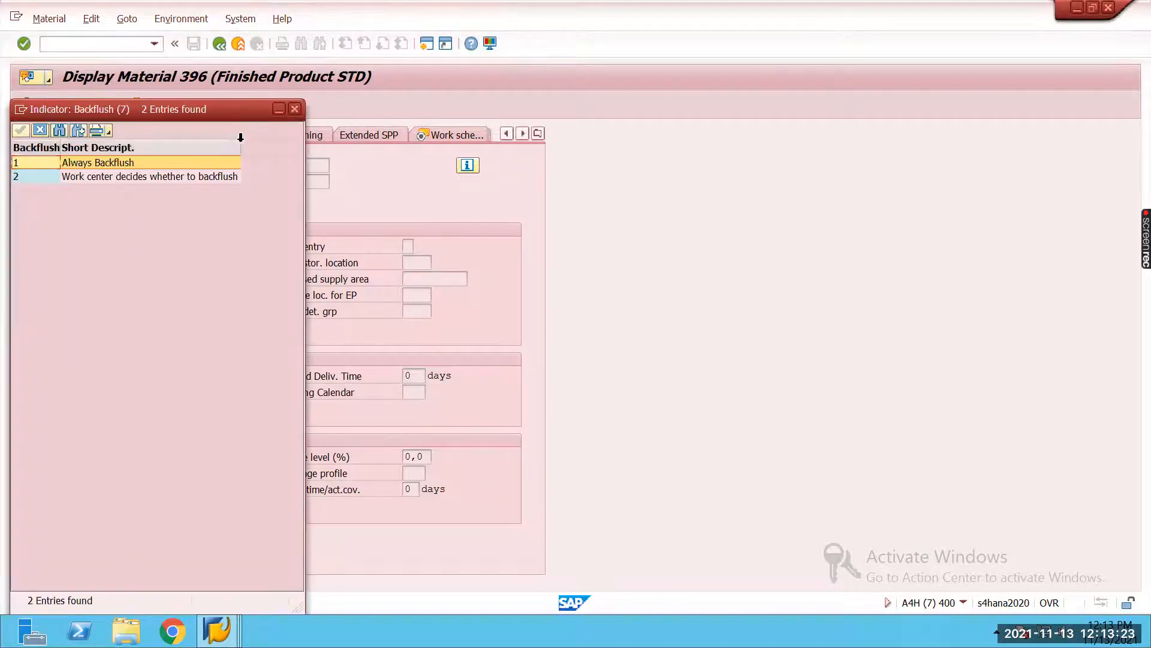
left_click(295, 110)
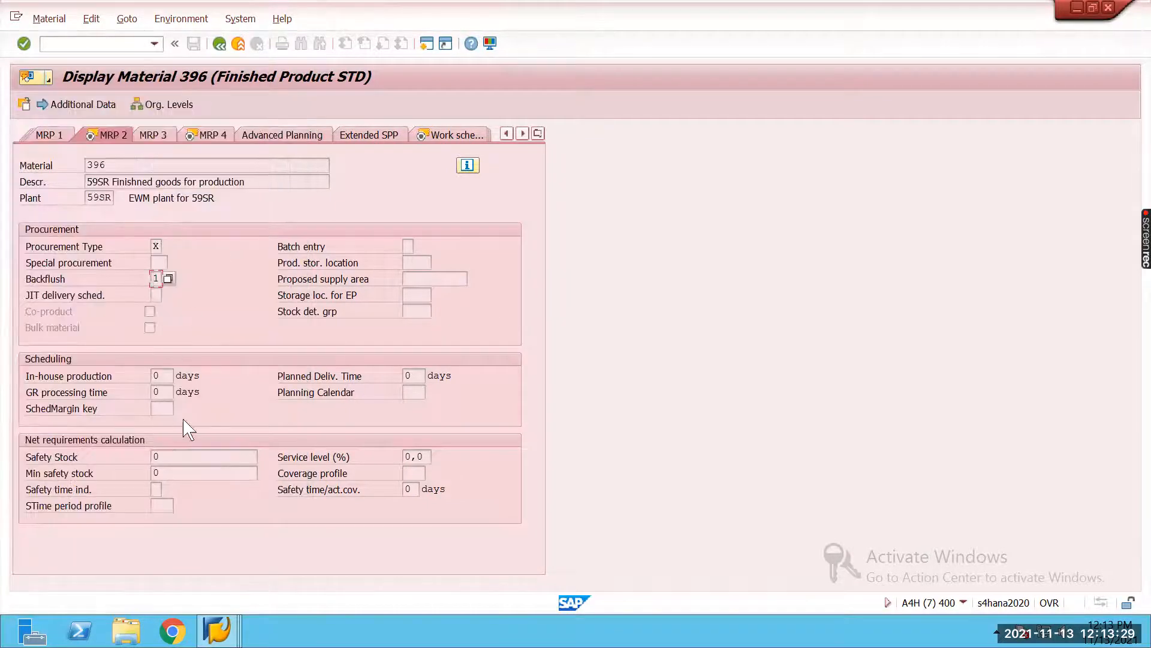
Step: Go to the MRP 4 view, review the routing and BOM details of production version 0001, and close the version dialogs
key("Return")
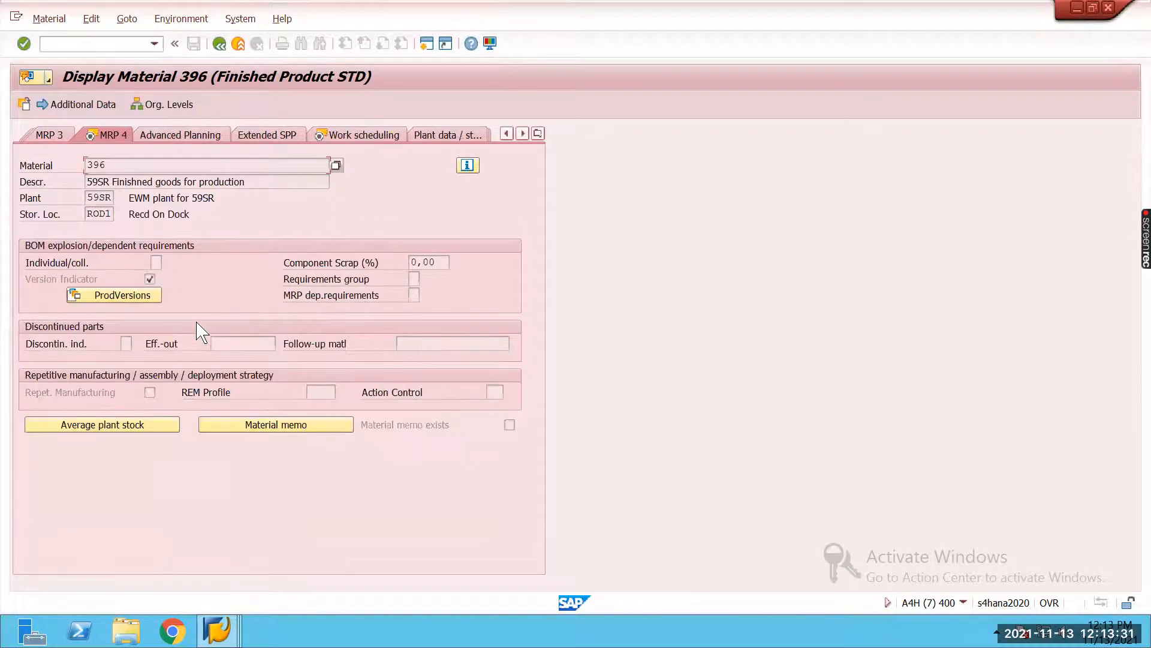
left_click(128, 295)
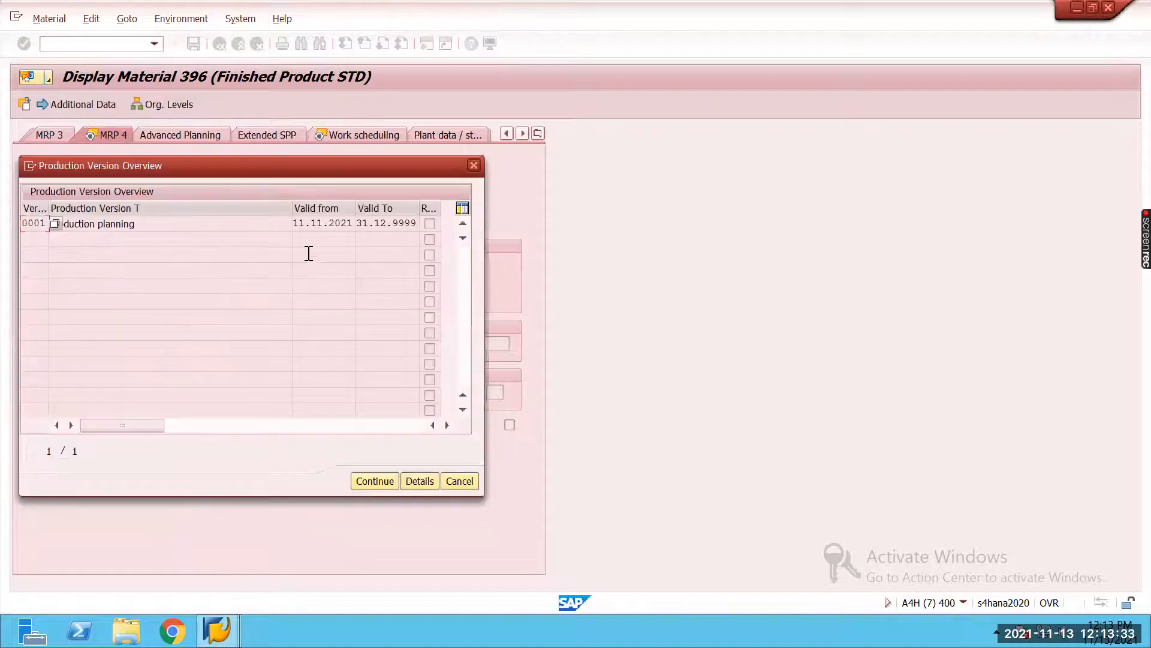
left_click(420, 481)
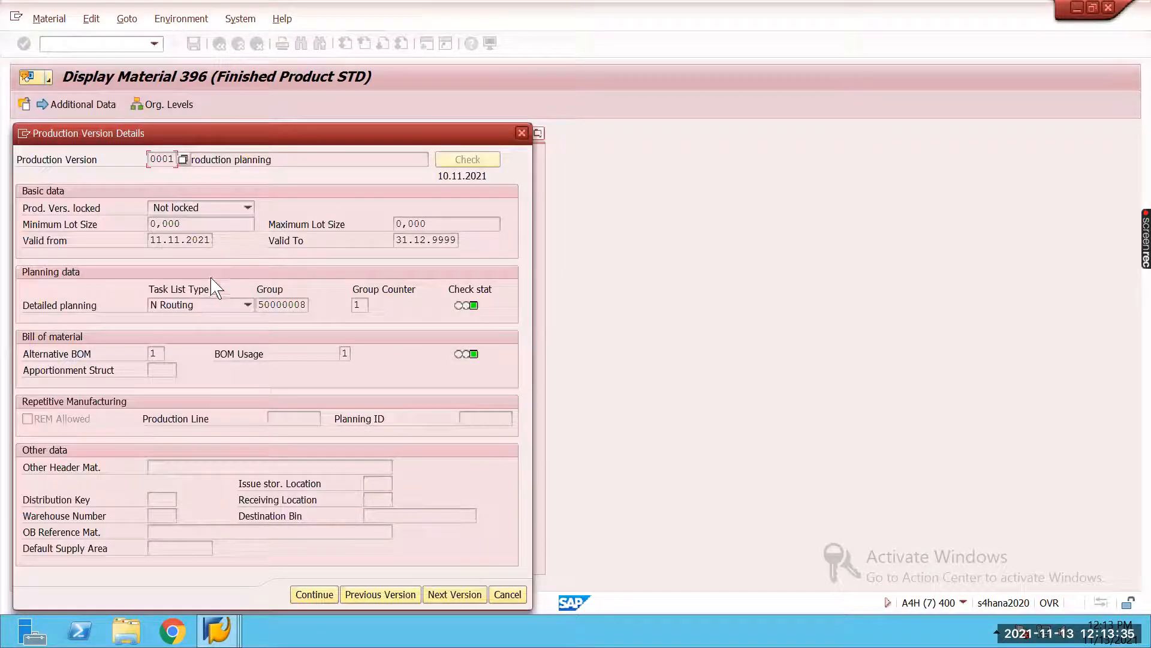
left_click_drag(307, 307, 259, 308)
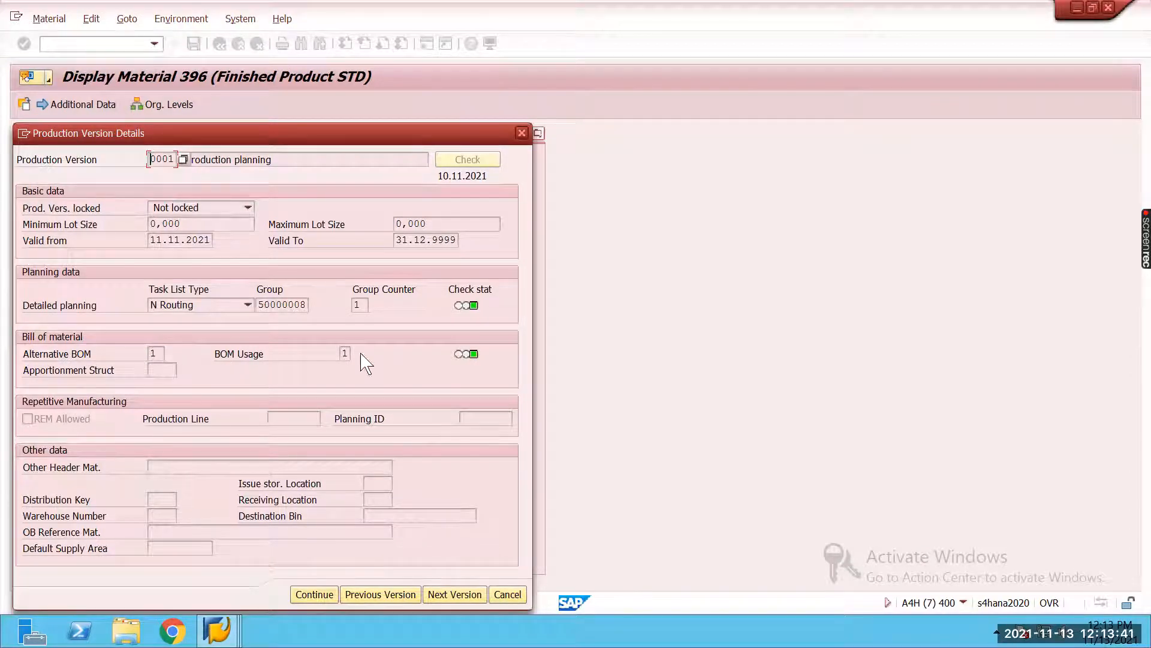
left_click(522, 133)
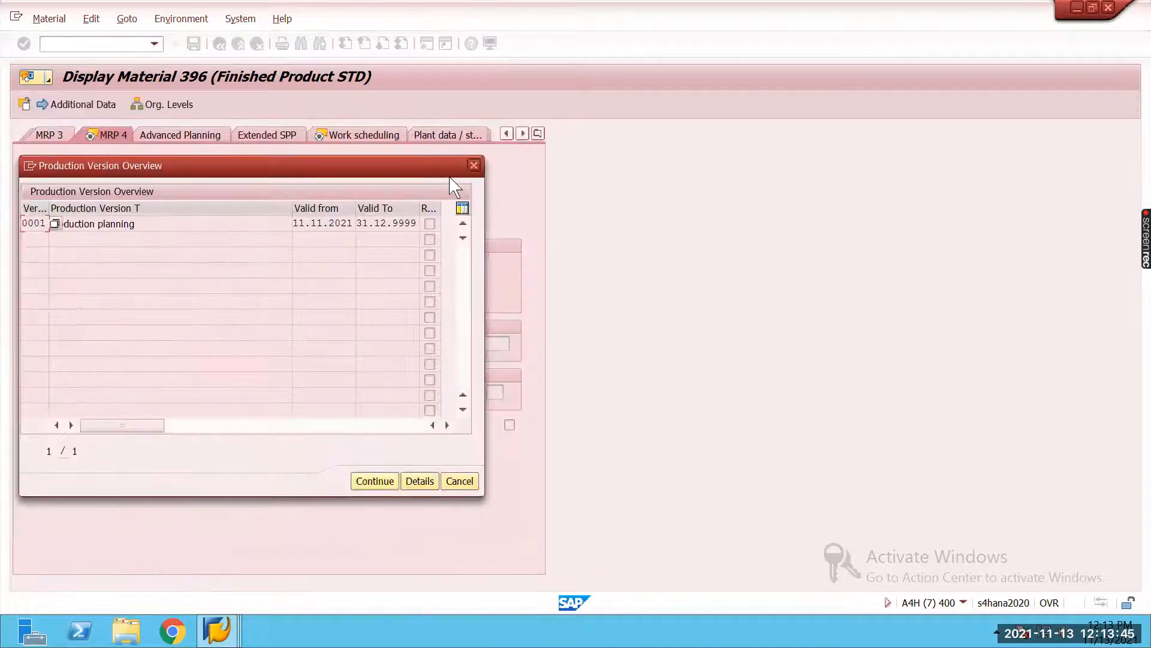
left_click(470, 480)
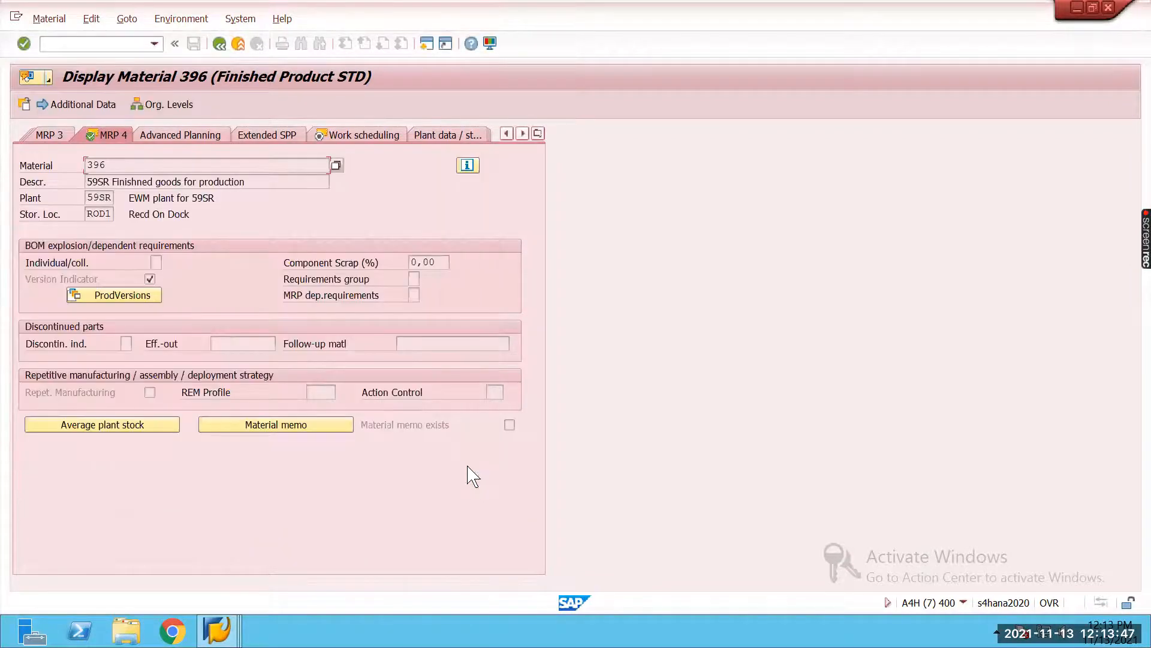
Step: Go to the Work Scheduling view, review the available production scheduling profiles for plant 59SR, and close the list
key("Return")
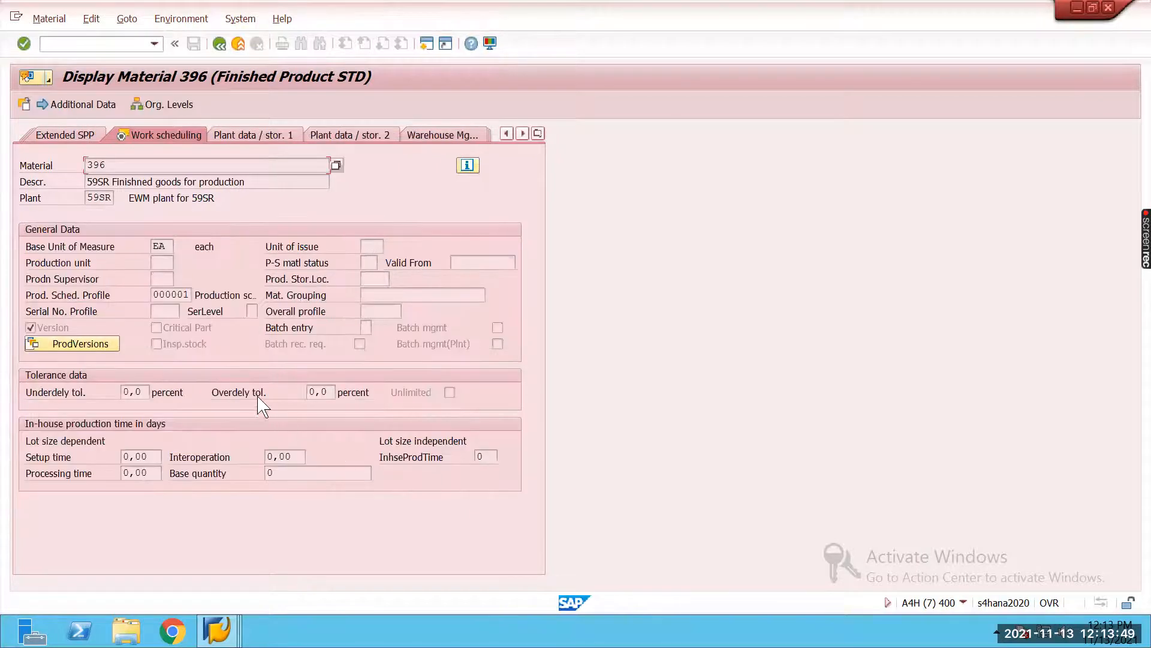
left_click(171, 294)
left_click(197, 295)
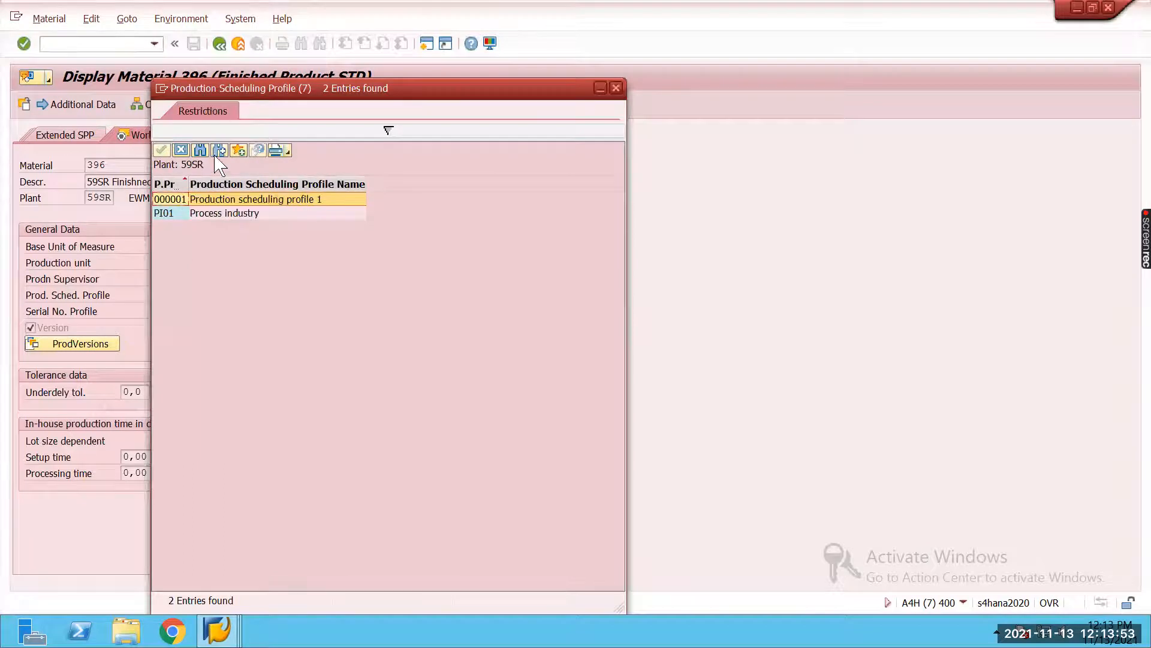
left_click(616, 88)
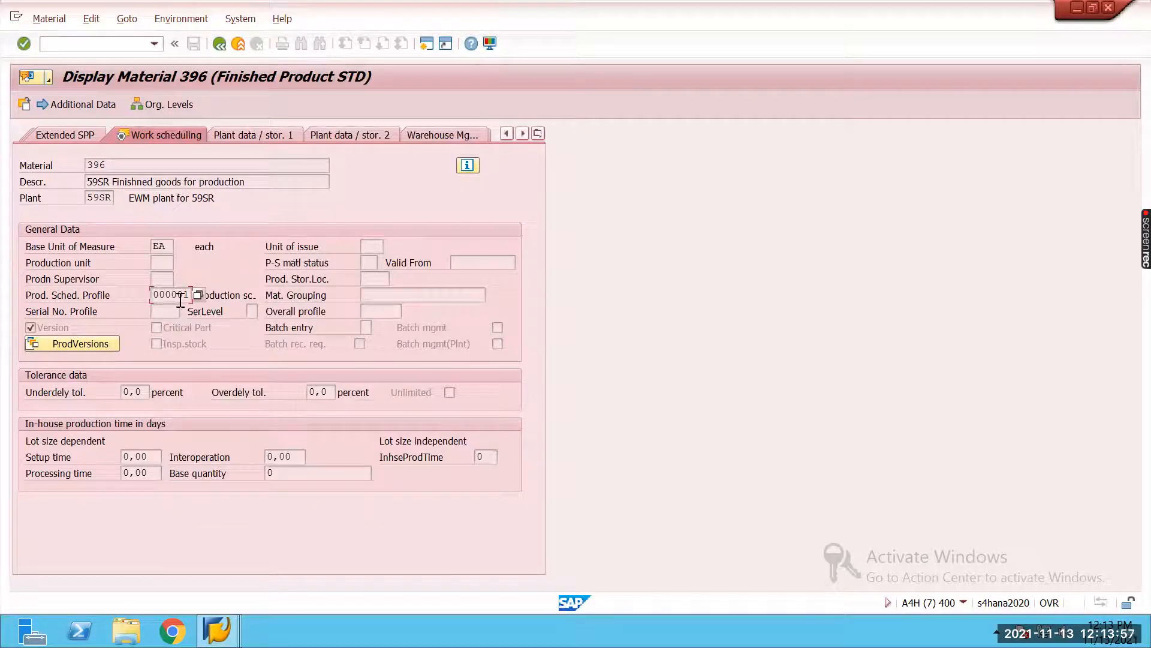
Step: From the production scheduling profile's field help, open its customizing without specifying a project and run Define Production Scheduling Profile
key("F1")
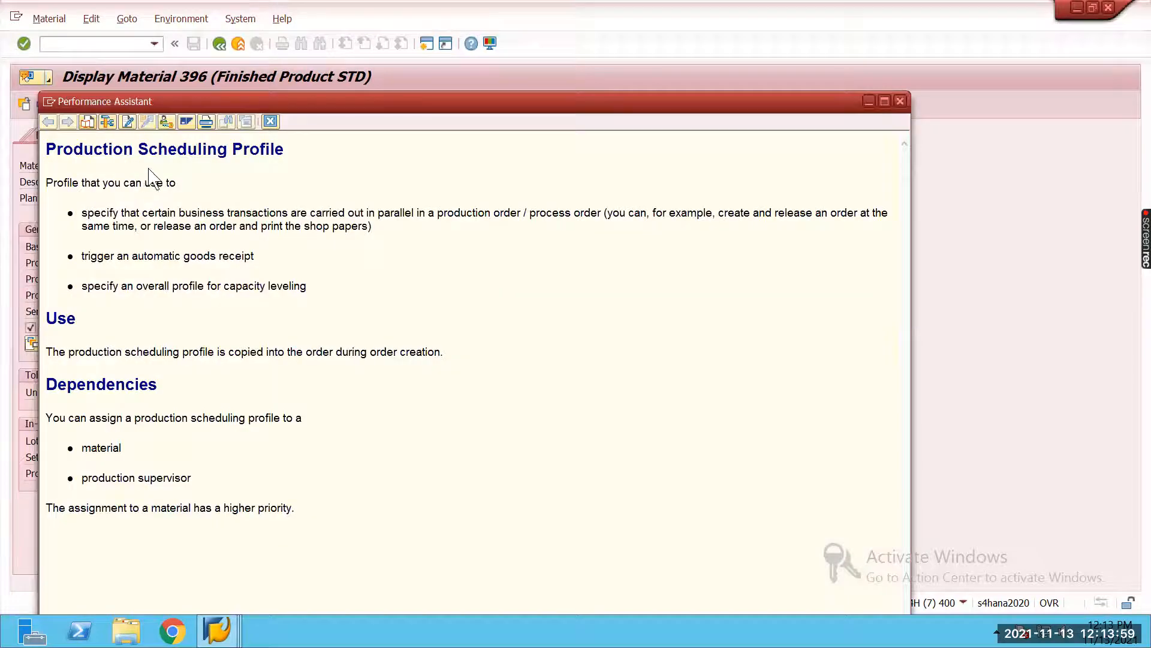
left_click(166, 122)
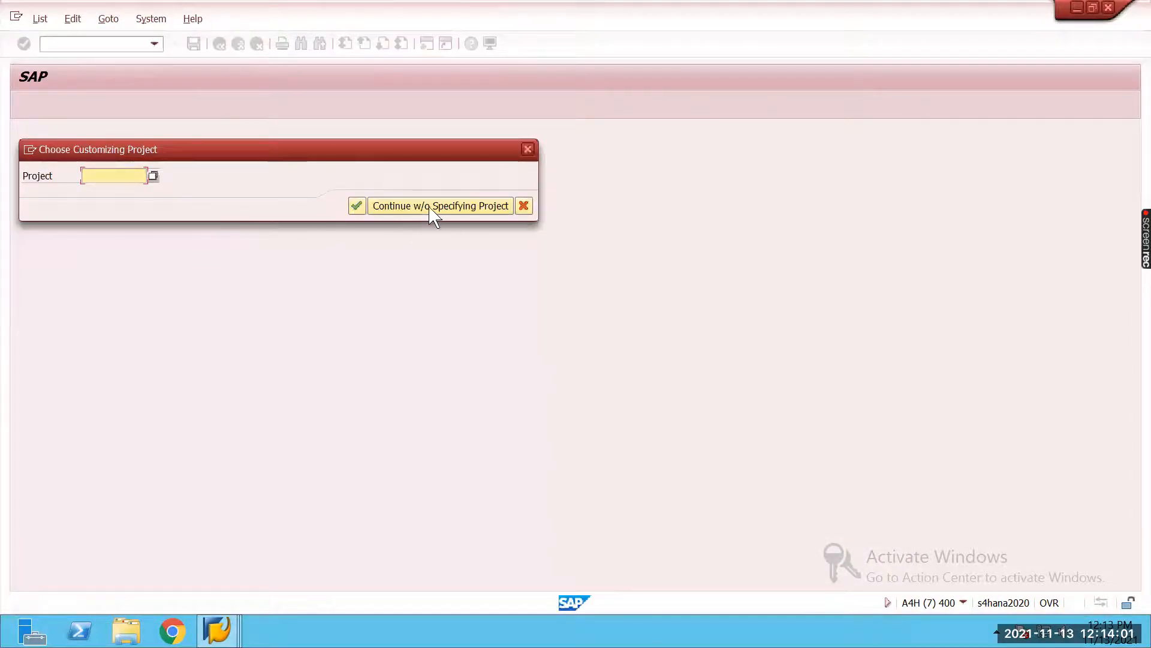
left_click(431, 208)
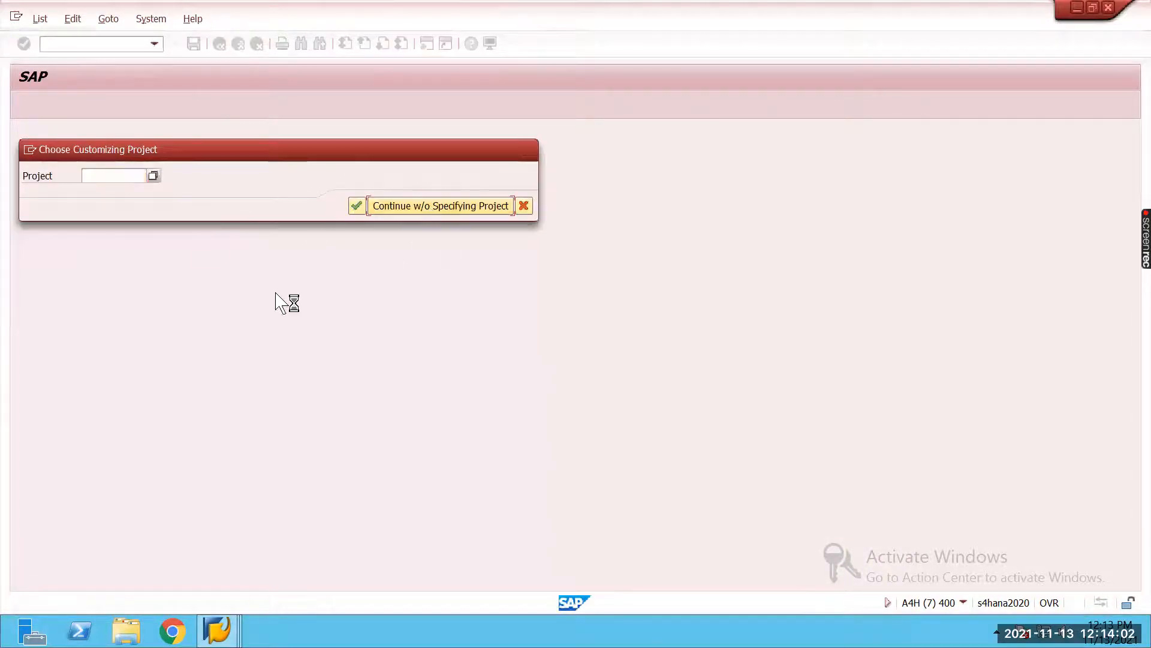
left_click(410, 211)
double_click(363, 226)
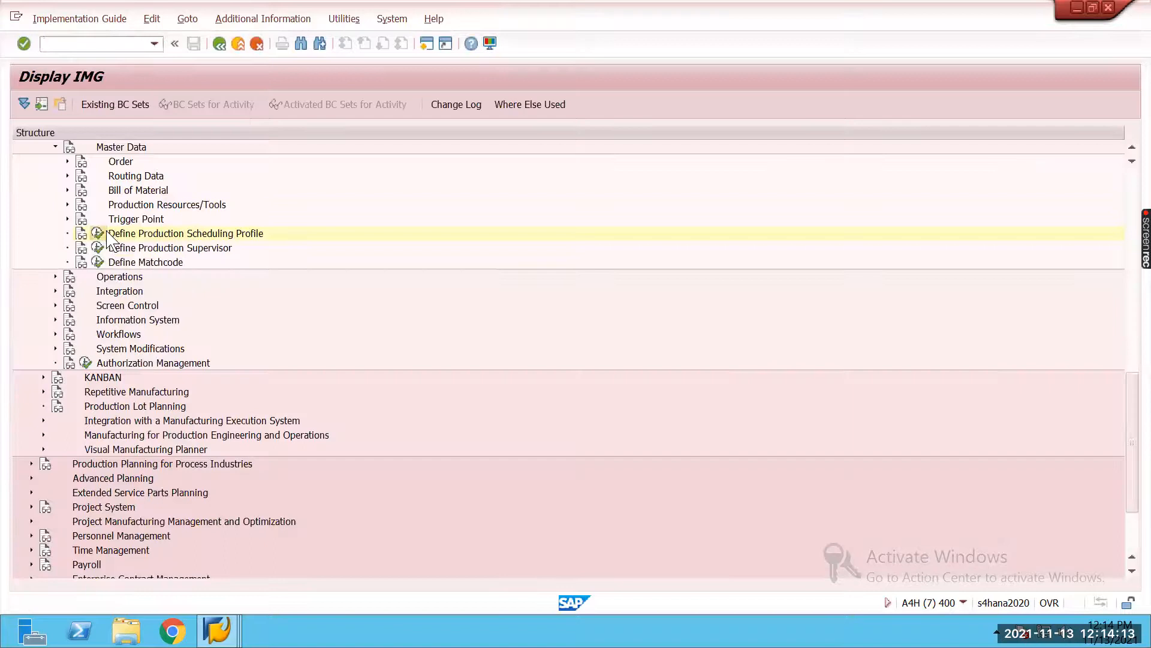
left_click(100, 233)
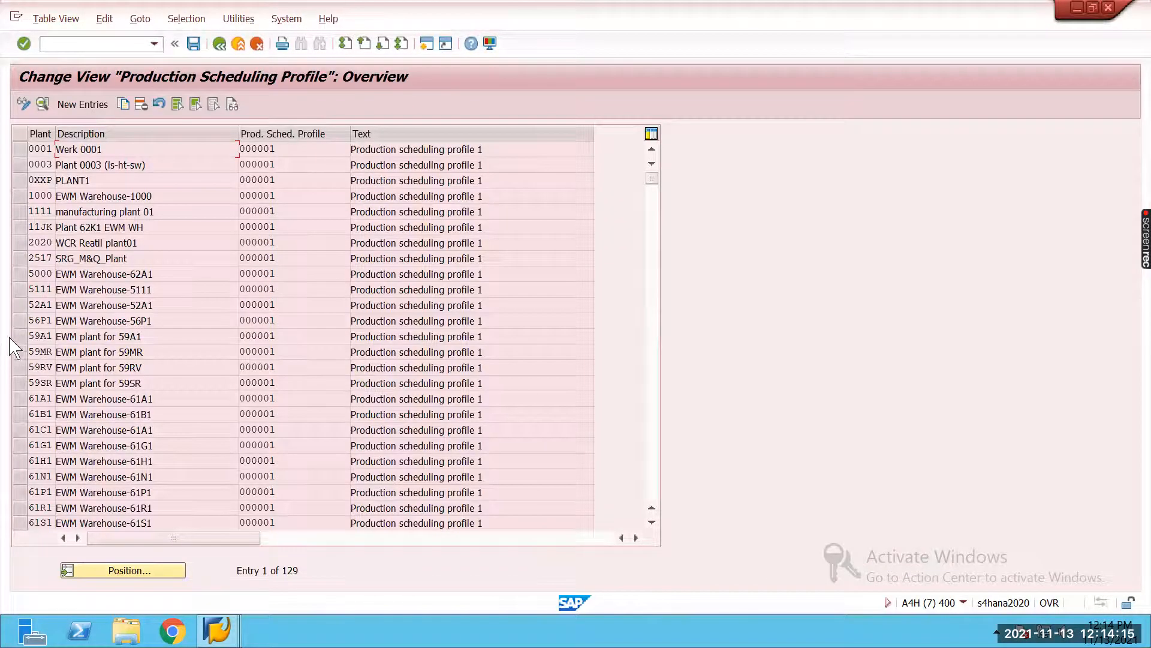
Step: Display the details of production scheduling profile 000001 for plant 59SR, review its automatic actions and other settings, and return to the overview
left_click(14, 384)
left_click(42, 105)
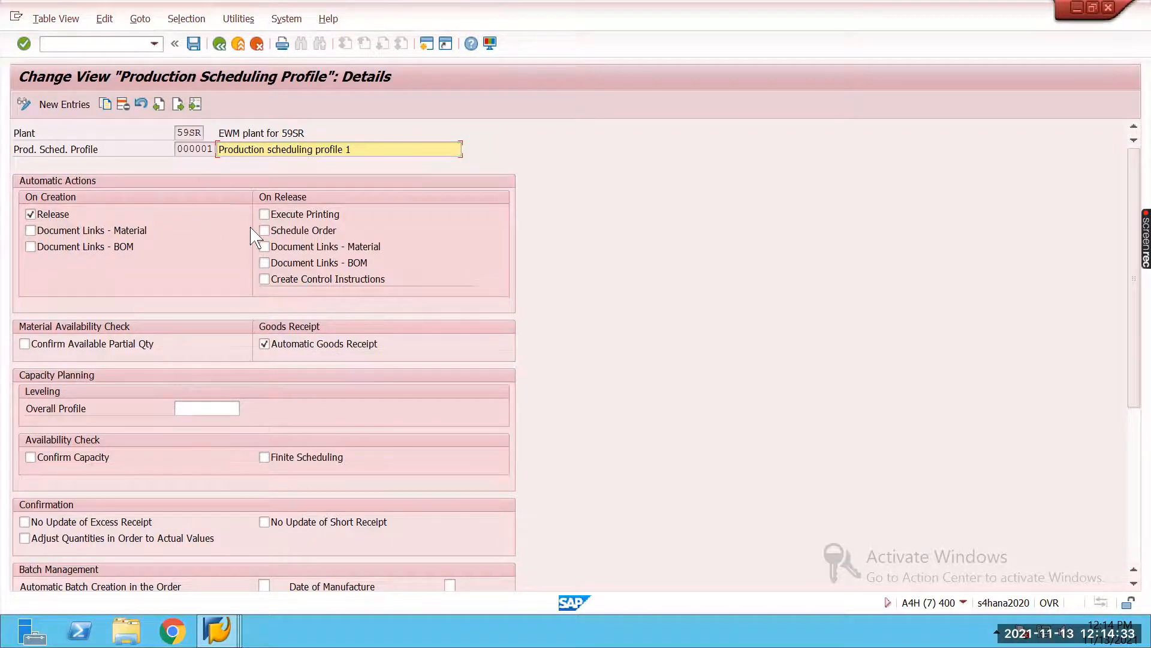
scroll(263, 336, "down", 2)
scroll(260, 324, "down", 2)
scroll(251, 306, "up", 1)
left_click(219, 44)
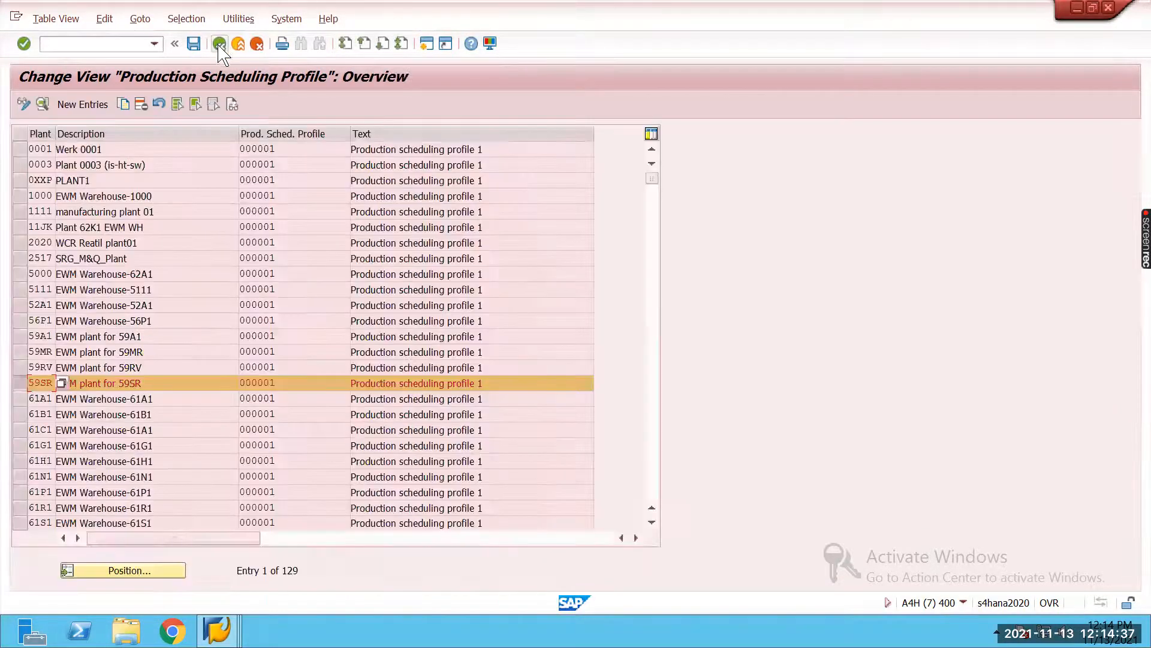
Step: Leave the production scheduling profile customizing and close the IMG activities overview and the value list to return to material 396
left_click(220, 43)
left_click(220, 43)
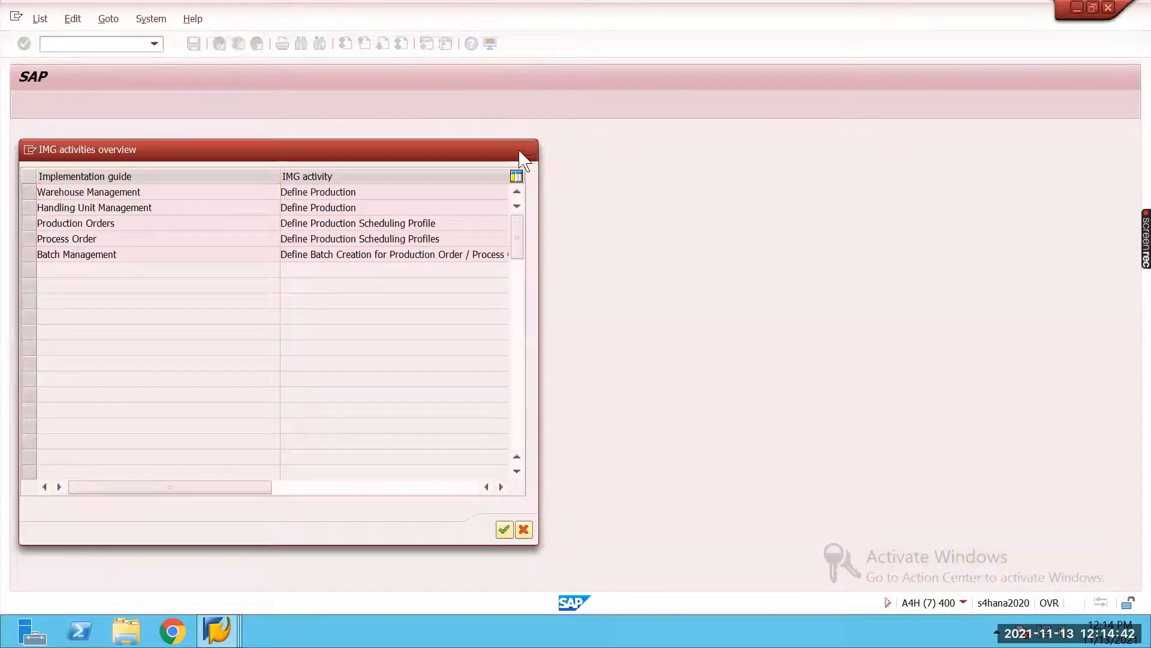
left_click(522, 151)
left_click(898, 100)
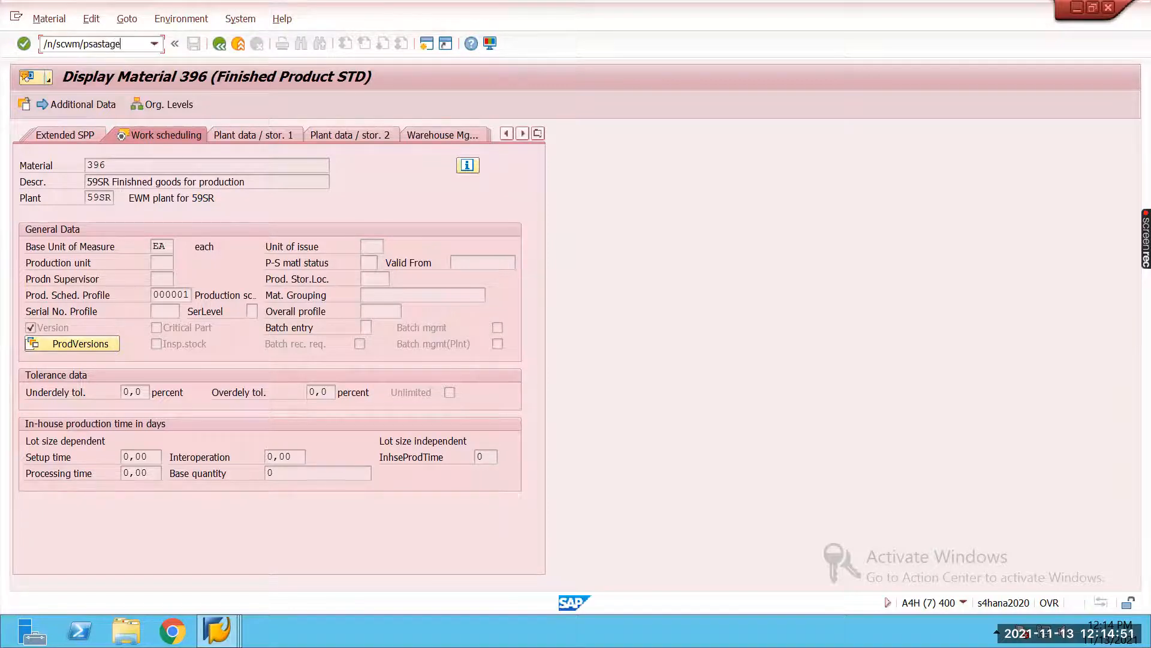
Step: Run transaction /n/scwm/psastage and select only the IMSL-PSA assignment entries for products 404, 405 and 406
key("Return")
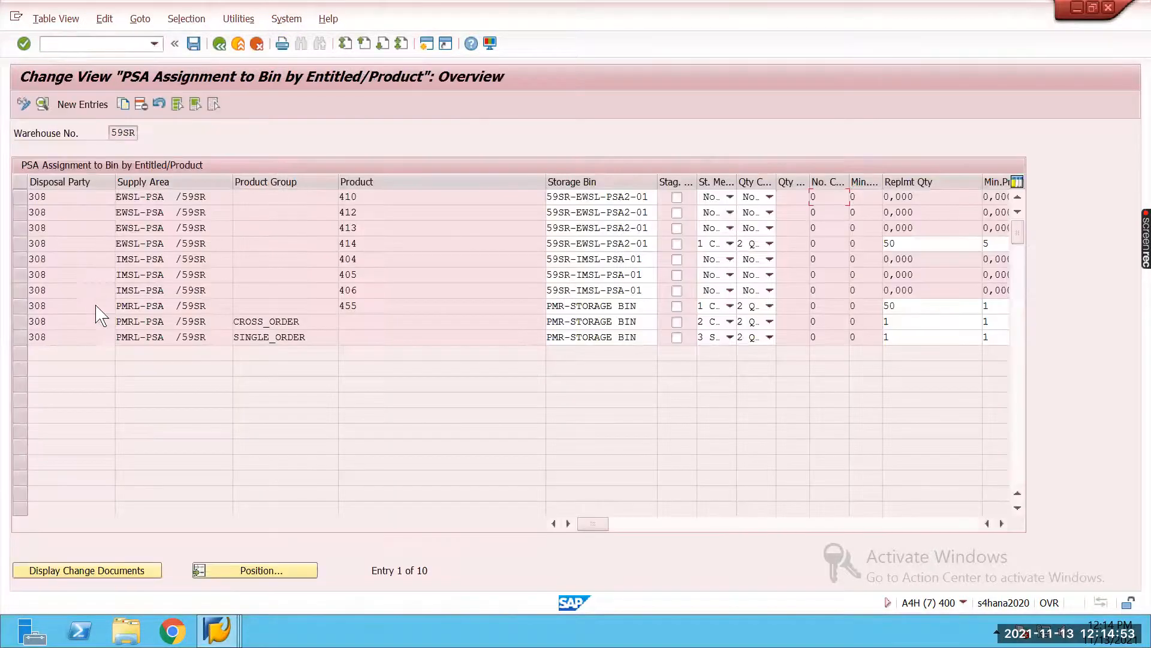
left_click(20, 275)
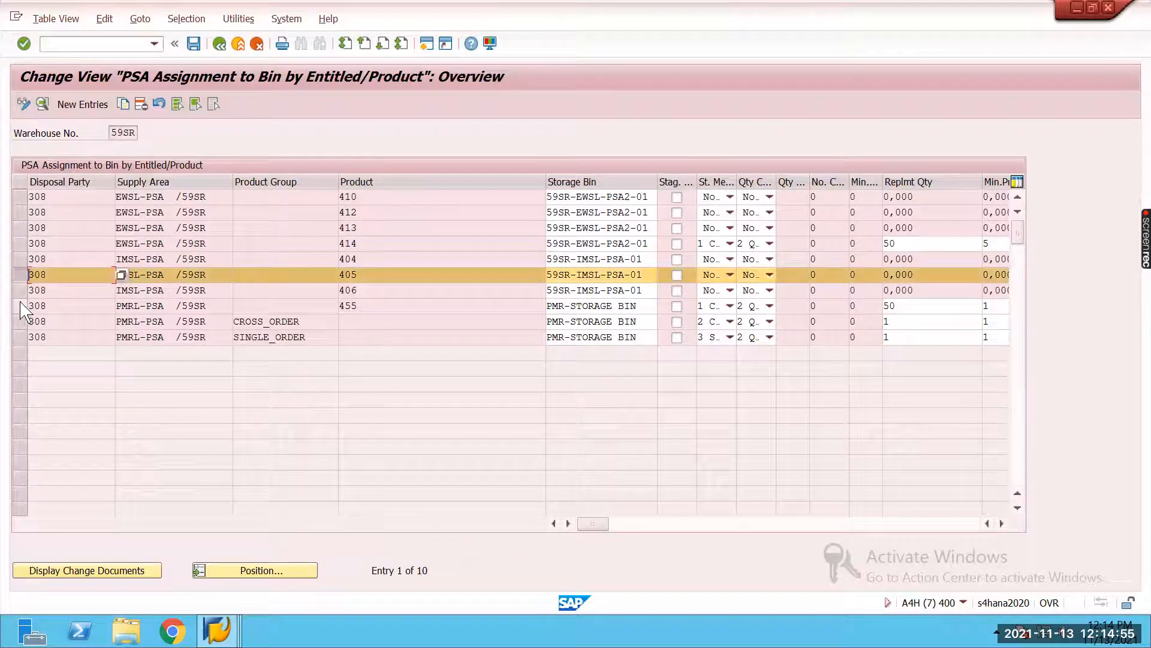
left_click(20, 243)
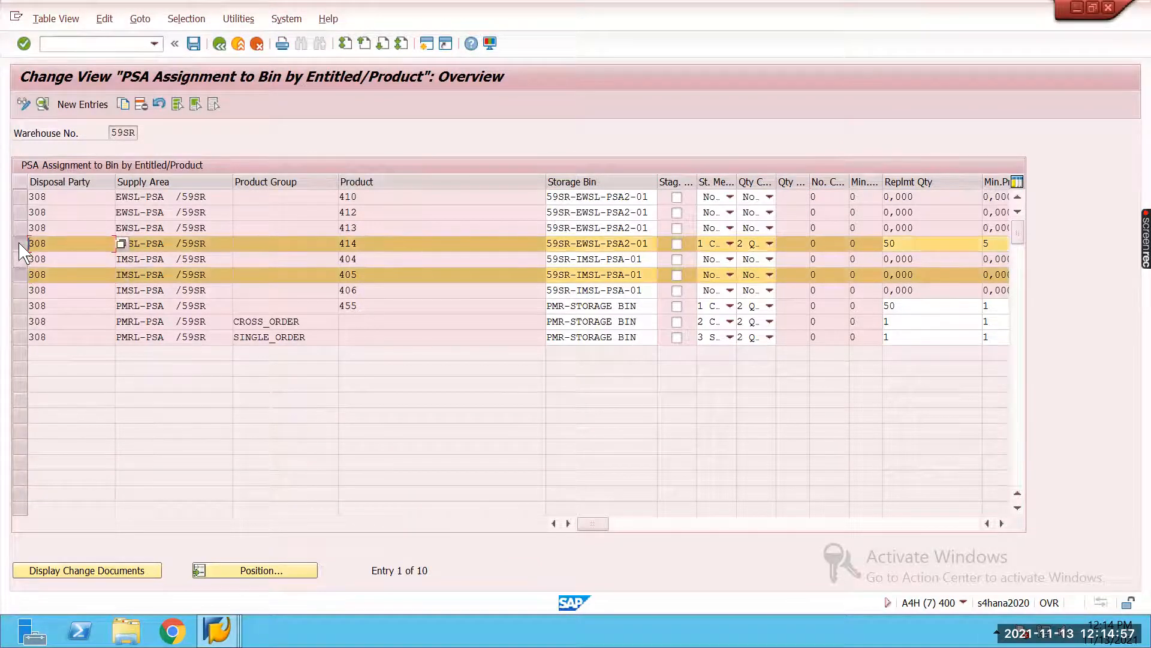
left_click(19, 244)
left_click(20, 259)
left_click(19, 290)
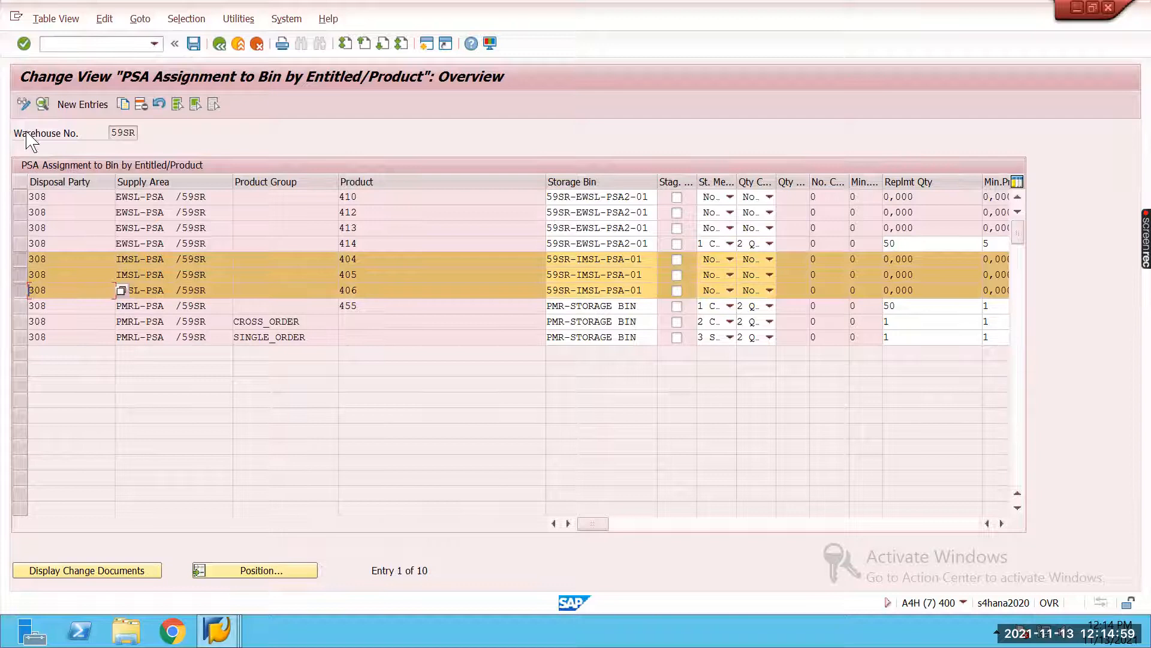
Step: Review the PSA assignment details of the selected products, including storage bin, staging method and staging process type, and return to the overview
left_click(42, 104)
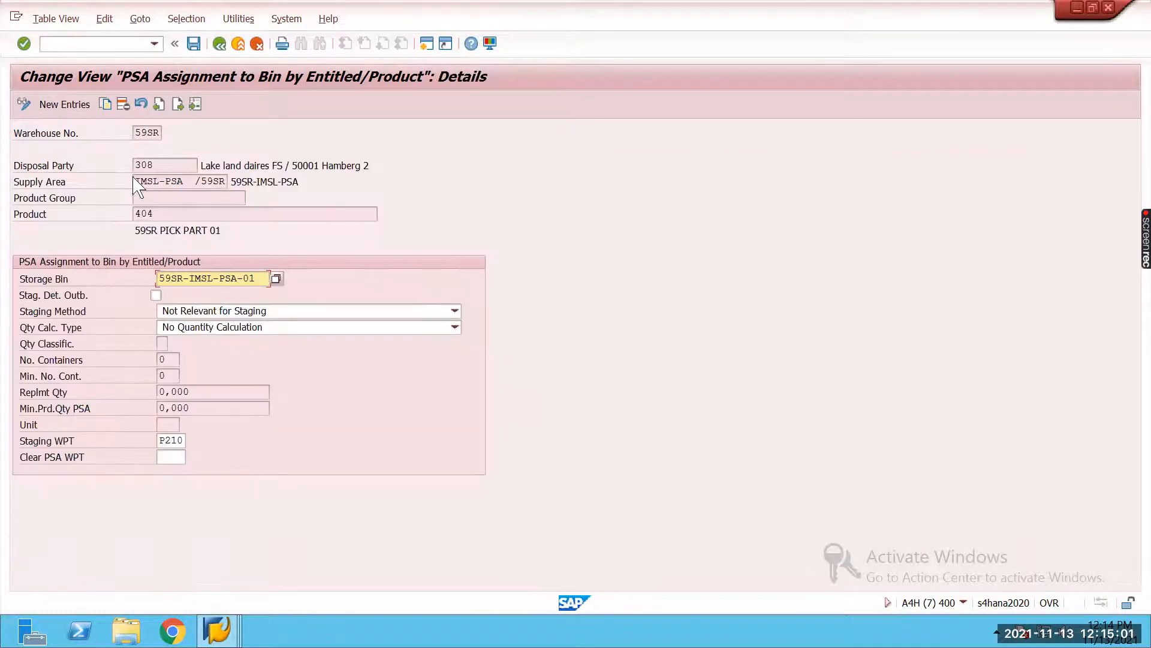
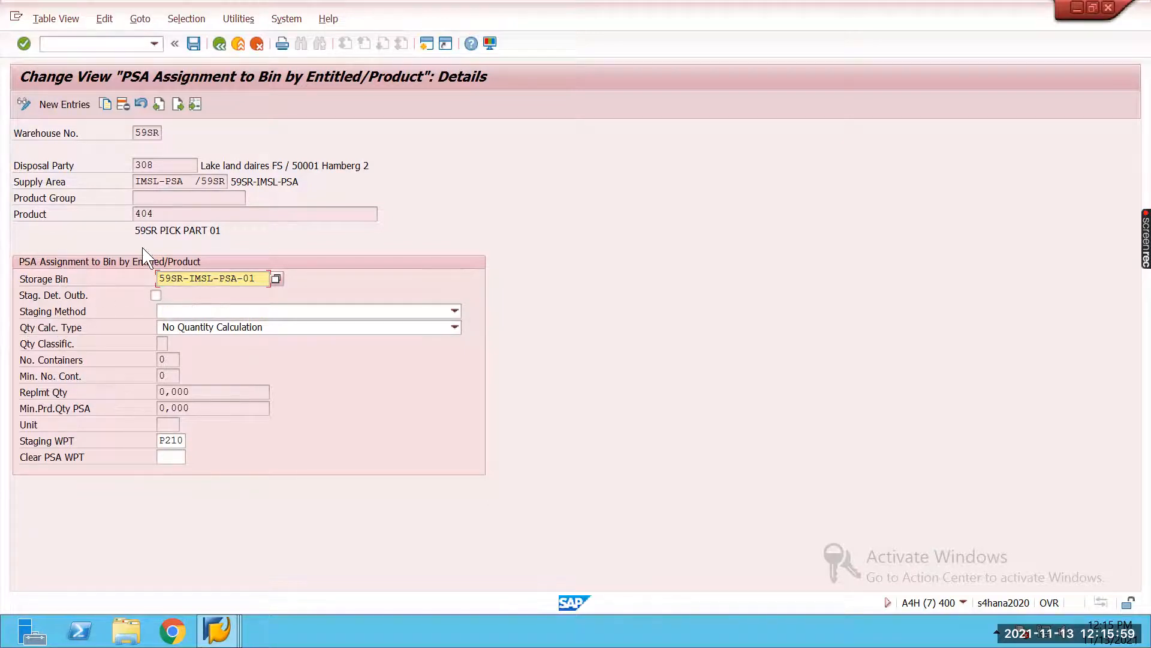
left_click(175, 105)
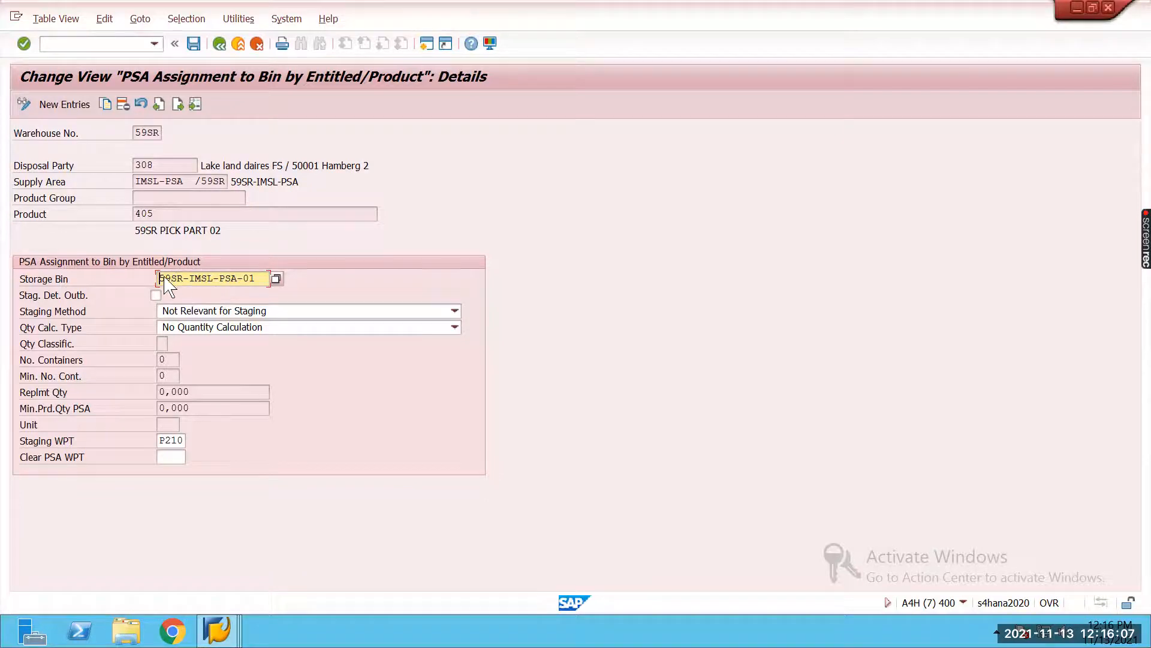
left_click(177, 105)
left_click(219, 43)
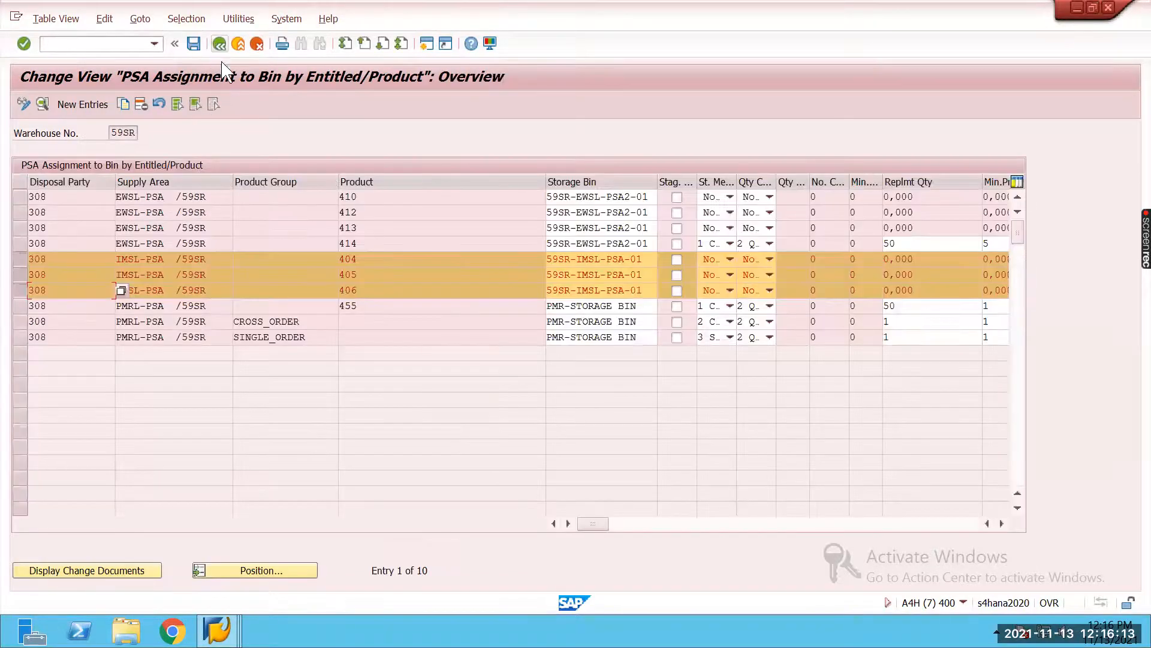
Step: Leave the PSA assignment and open the SAP Reference IMG through the SPRO favorite
left_click(220, 43)
left_click(77, 150)
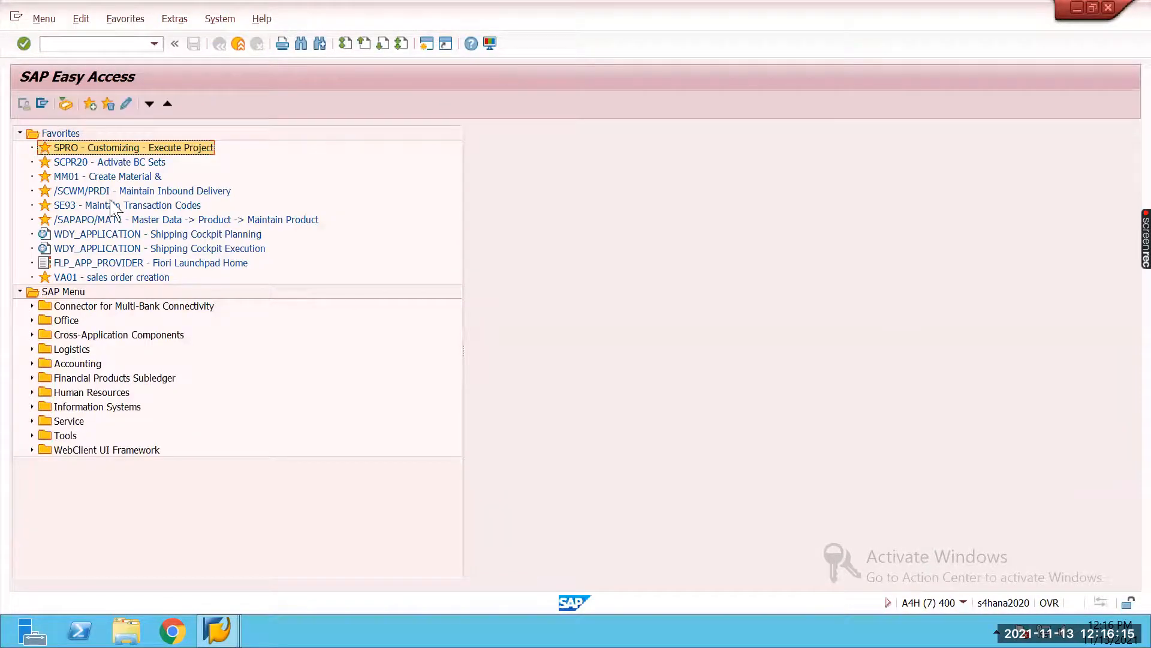
double_click(80, 151)
left_click(87, 105)
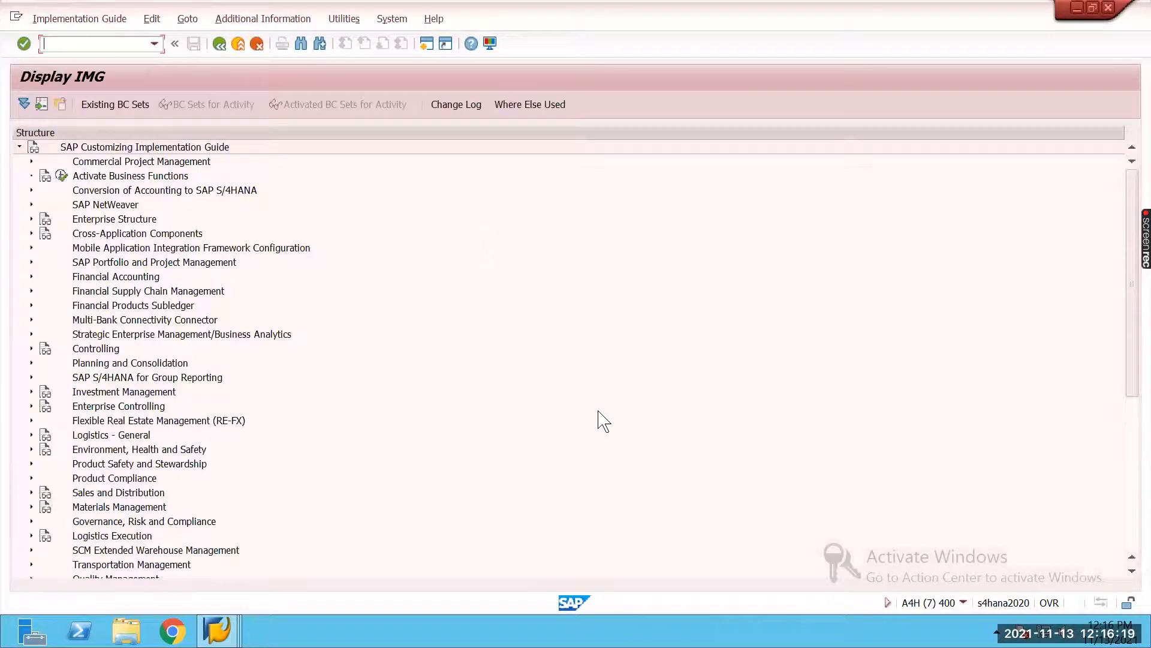
Step: Under Logistics Execution, Extended Warehouse Management Integration, Production Planning and Control, run Define Delivery Type Determination
scroll(594, 420, "down", 2)
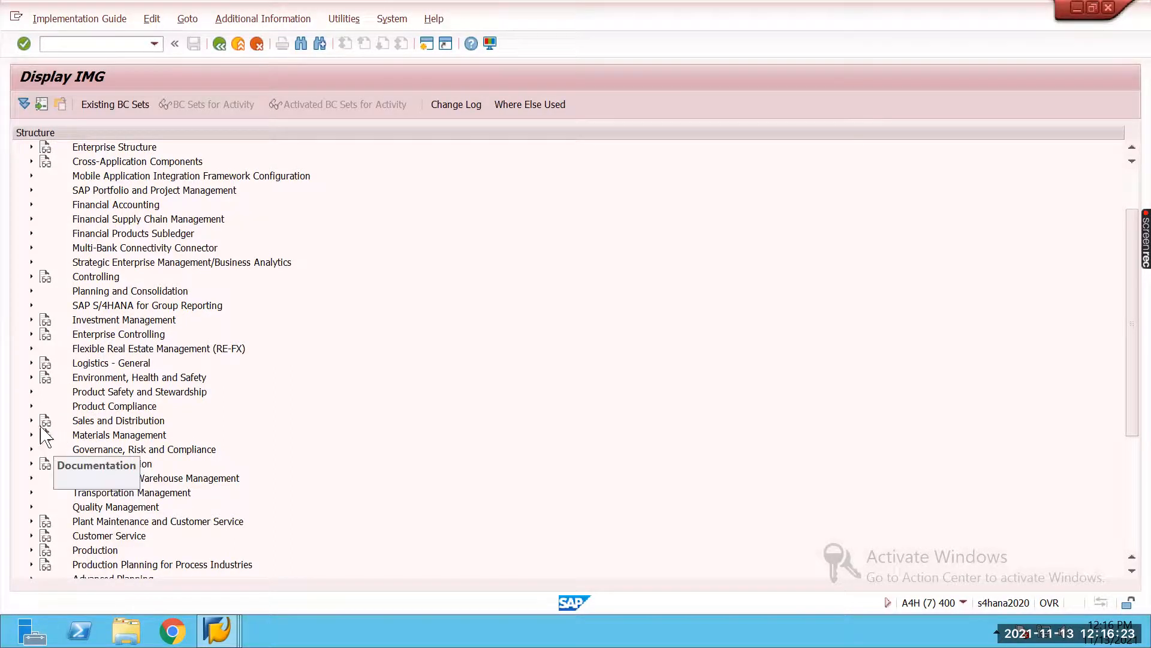
left_click(32, 463)
scroll(154, 407, "down", 1)
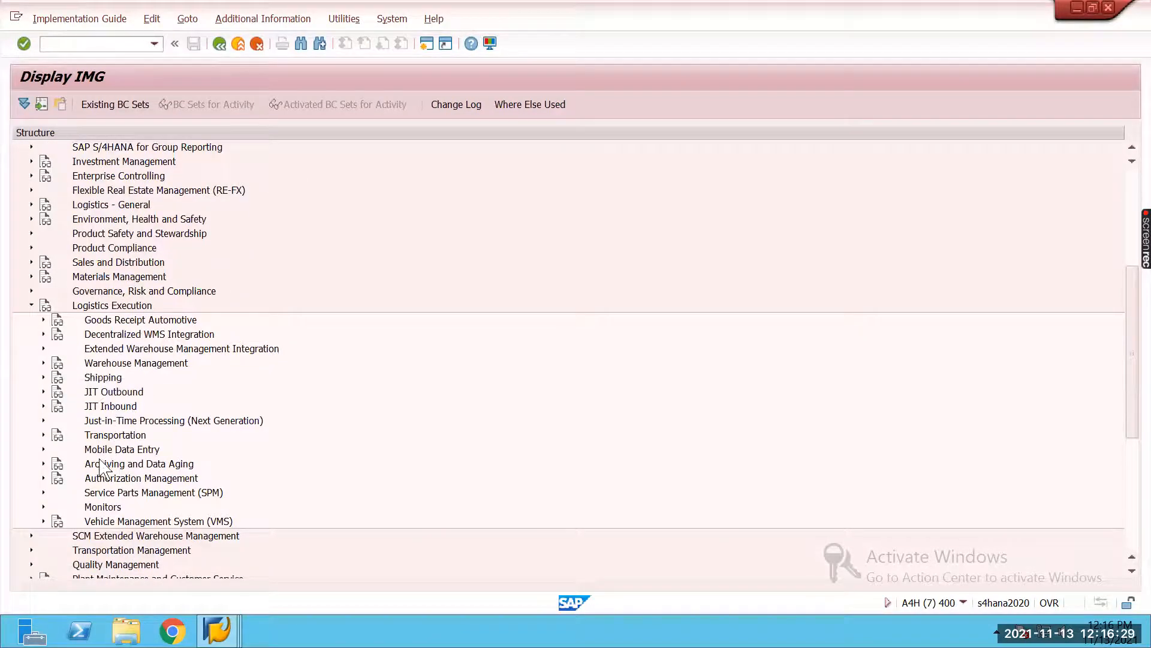
left_click(43, 349)
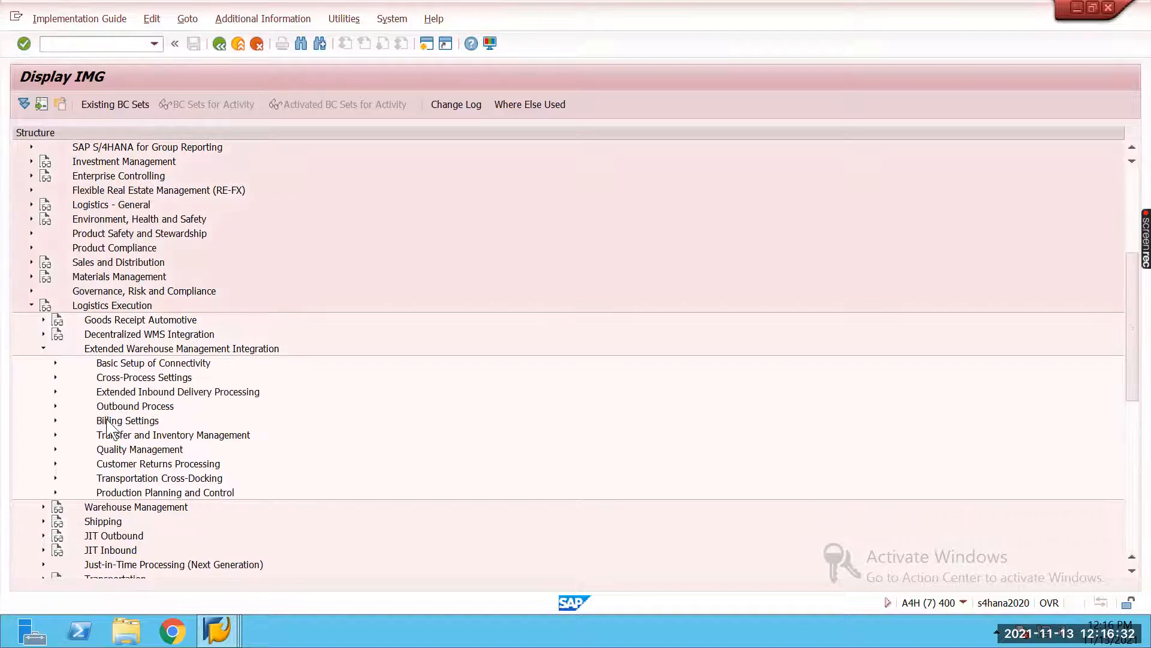
left_click(56, 493)
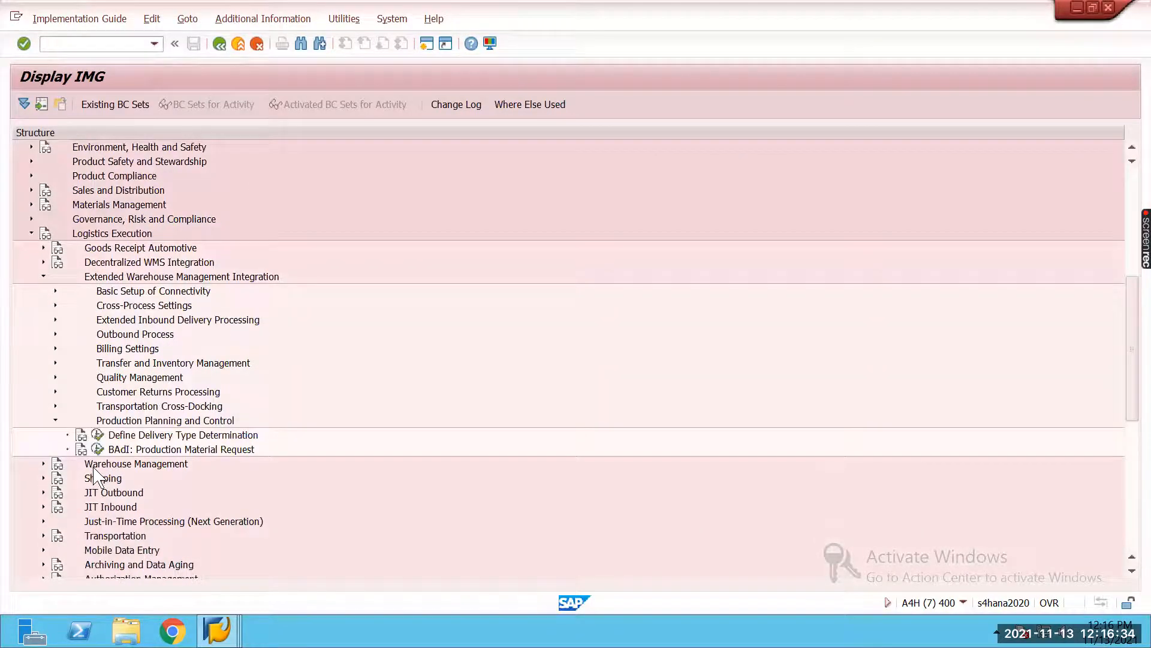
left_click(97, 434)
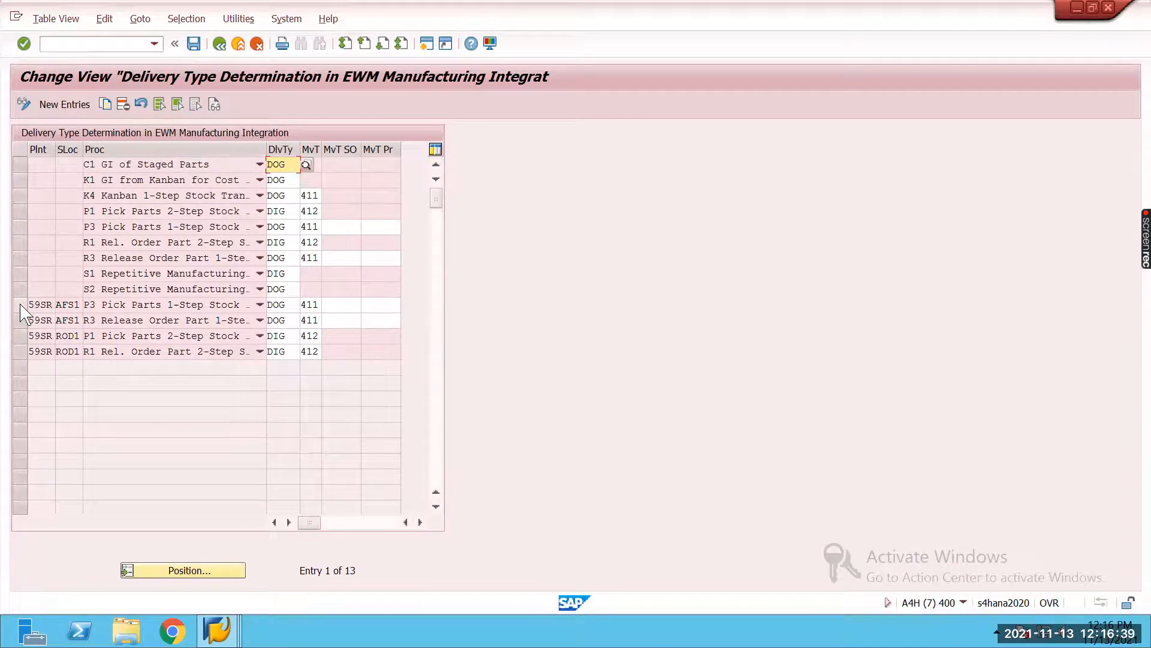
Step: Select the four plant 59SR entries, review their delivery types and movement types by process, and return to the IMG
left_click_drag(19, 306, 26, 354)
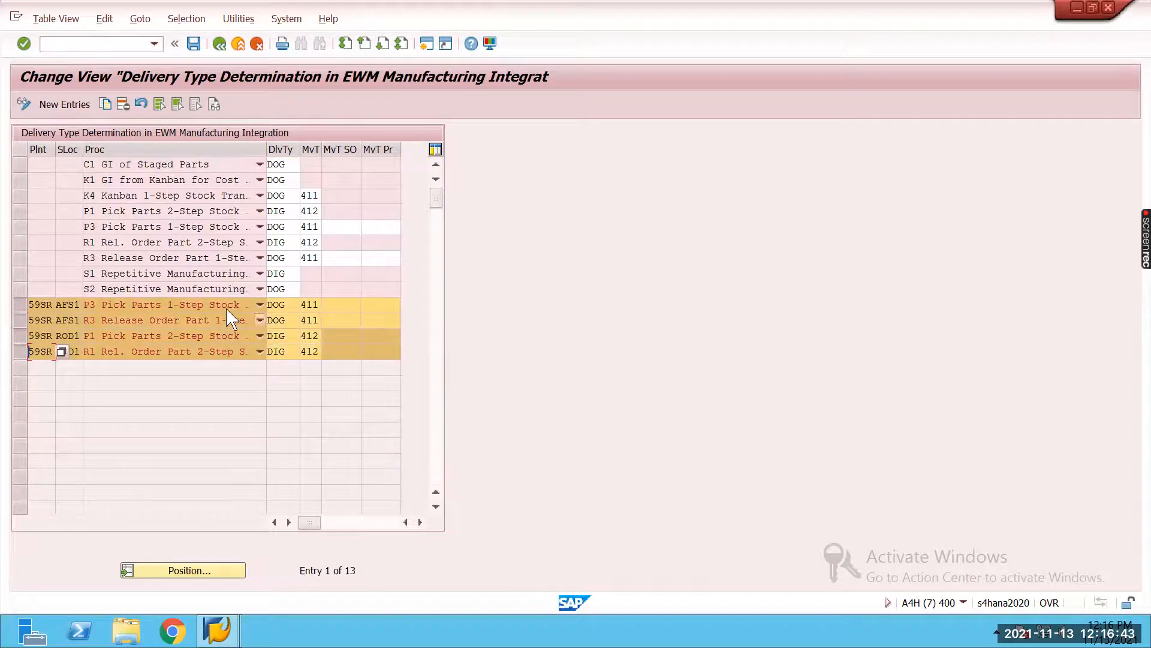
left_click(316, 306)
left_click(321, 322)
left_click(285, 353)
left_click(286, 319)
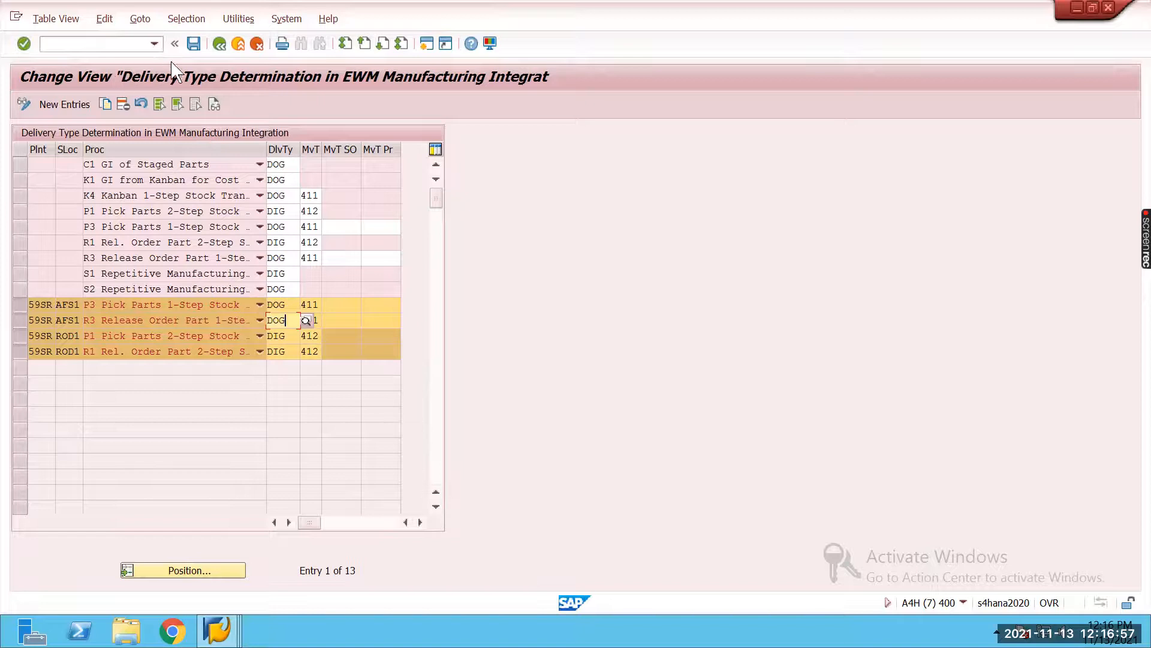
left_click(219, 44)
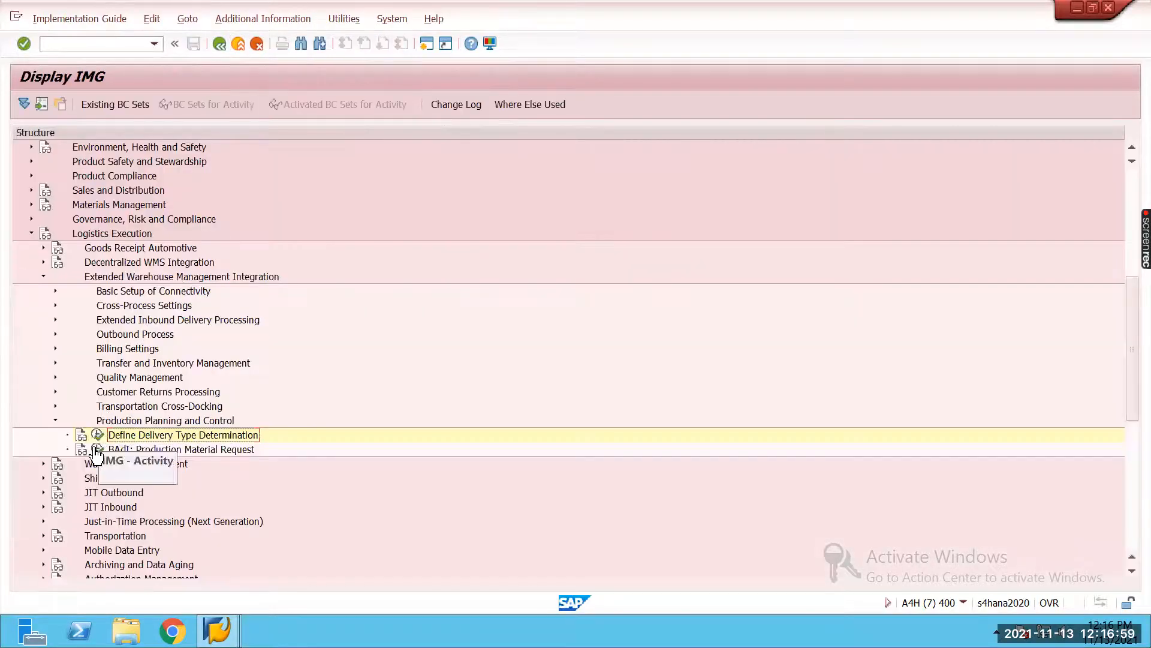
Step: Collapse Extended Warehouse Management Integration and expand SCM Extended Warehouse Management down to the ERP Integration interfaces
left_click(43, 277)
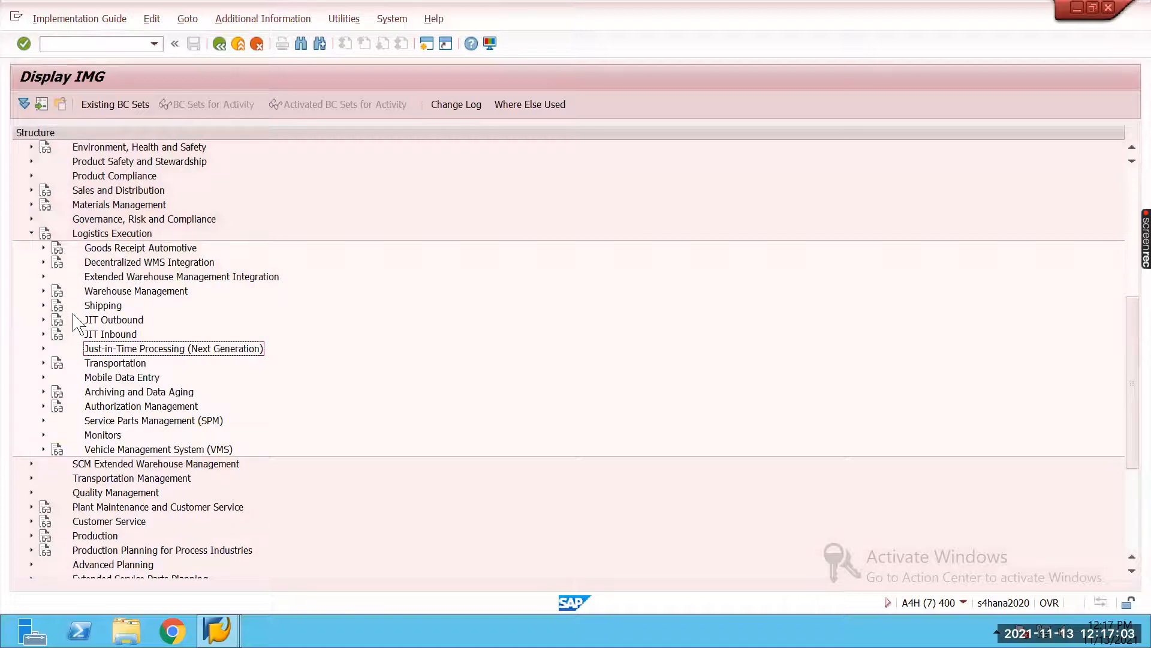
scroll(73, 315, "down", 3)
scroll(73, 318, "down", 2)
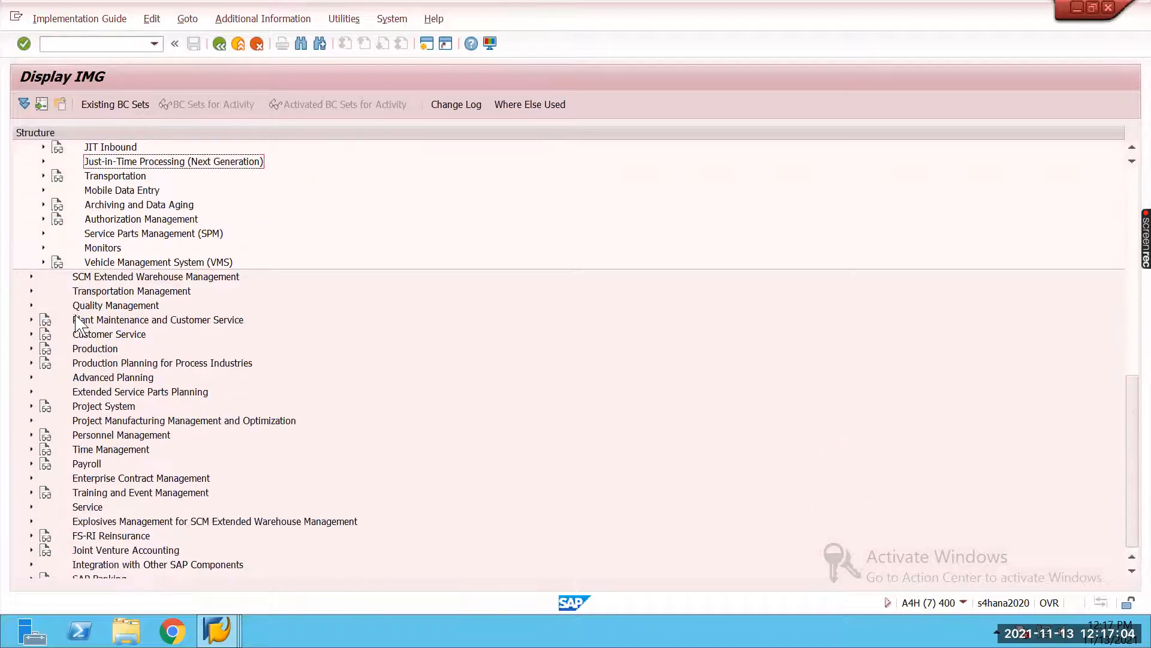
left_click(31, 276)
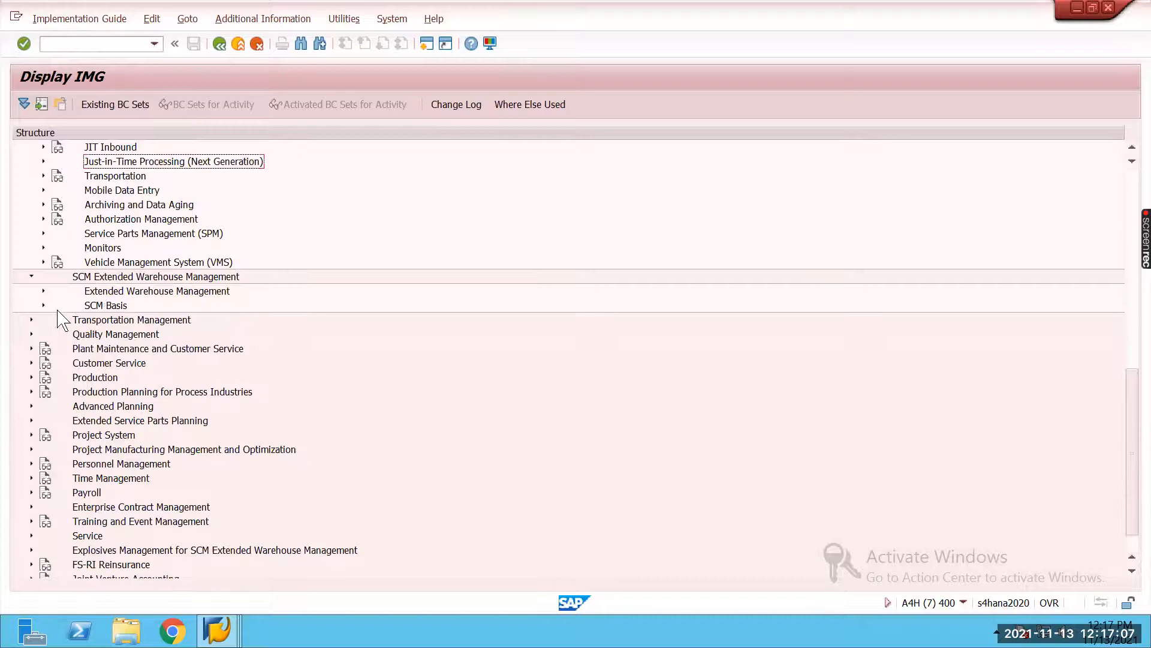
left_click(43, 291)
scroll(62, 314, "down", 2)
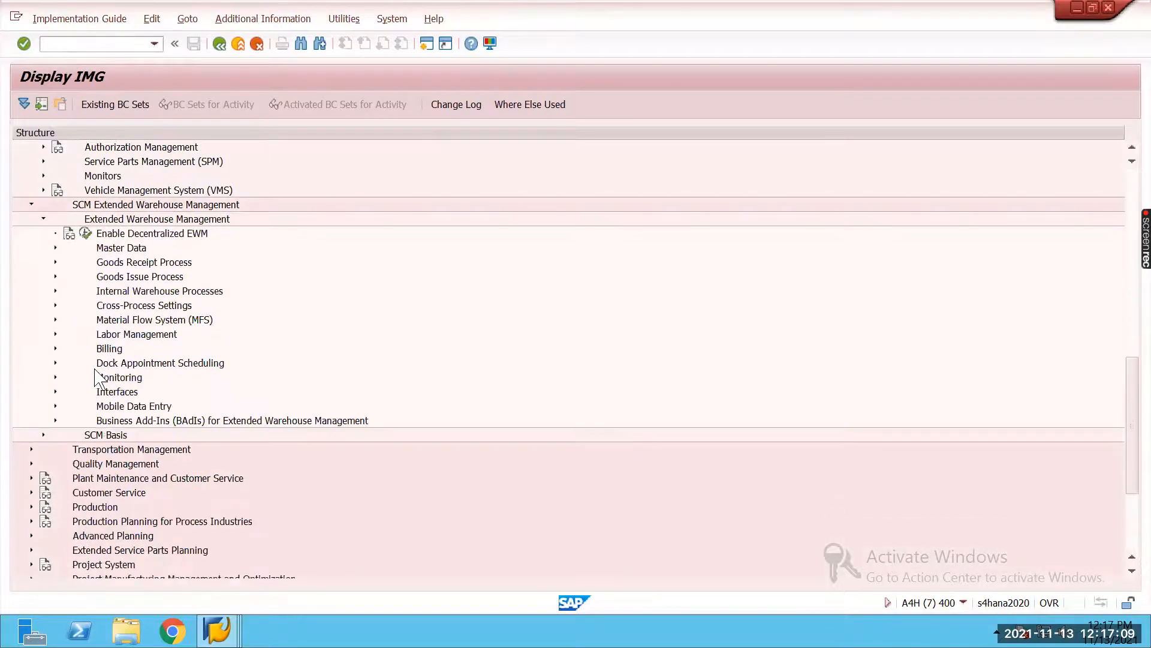
left_click(56, 391)
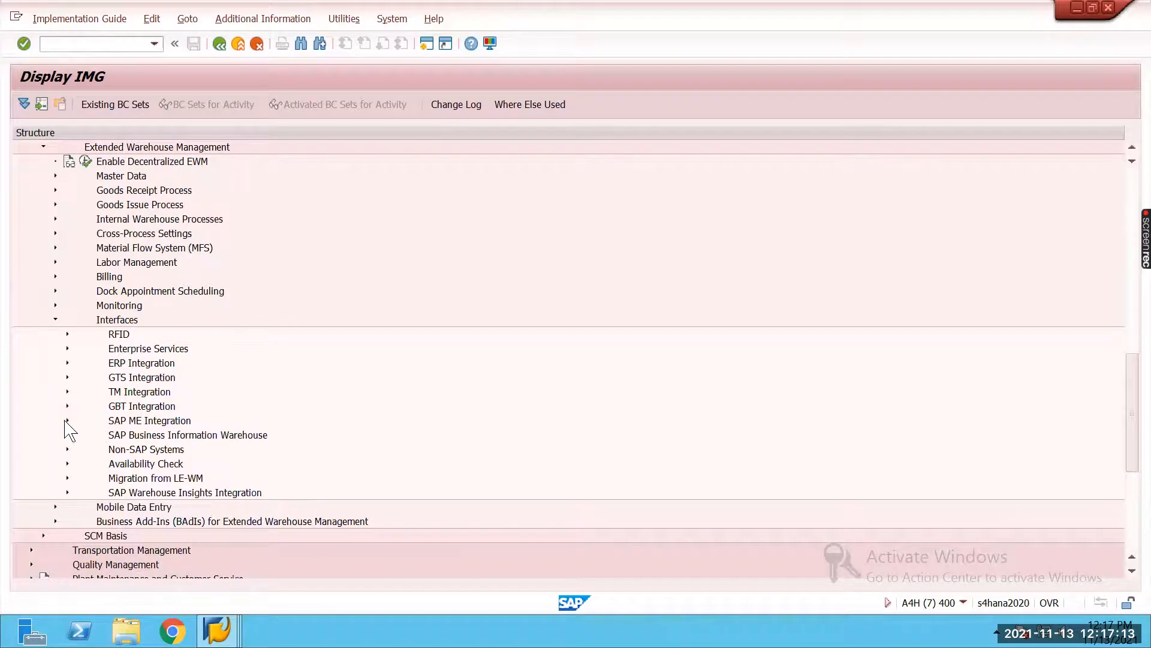
left_click(68, 363)
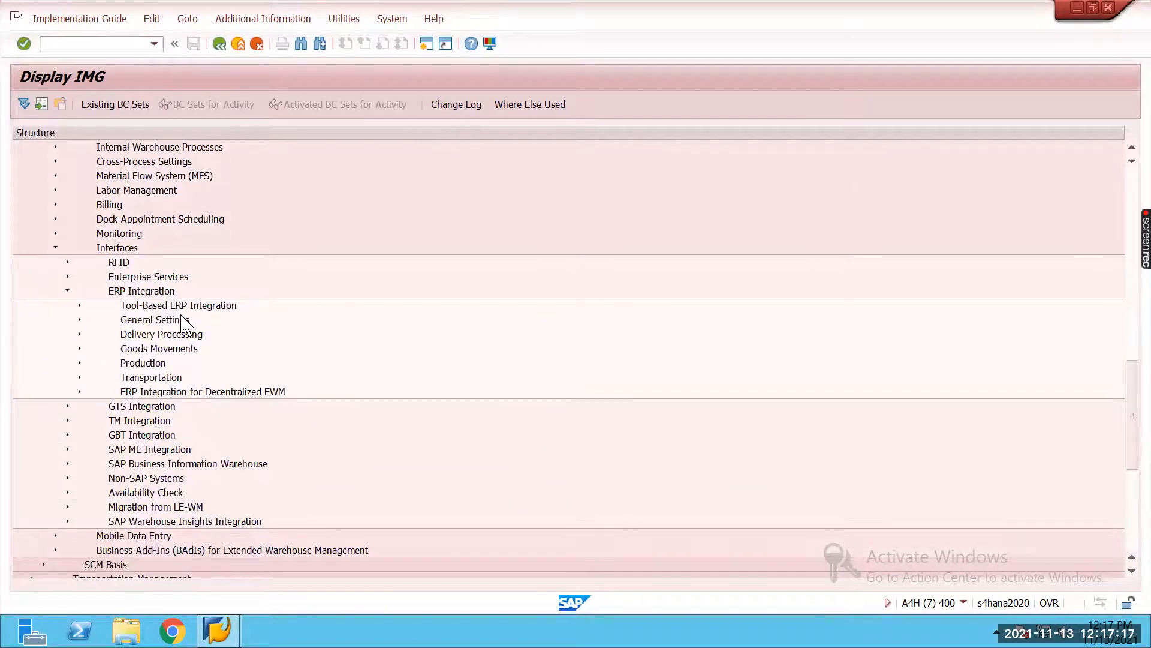
Step: Look through the Goods Movements and Production nodes under ERP Integration, and collapse the Interfaces node
left_click(79, 350)
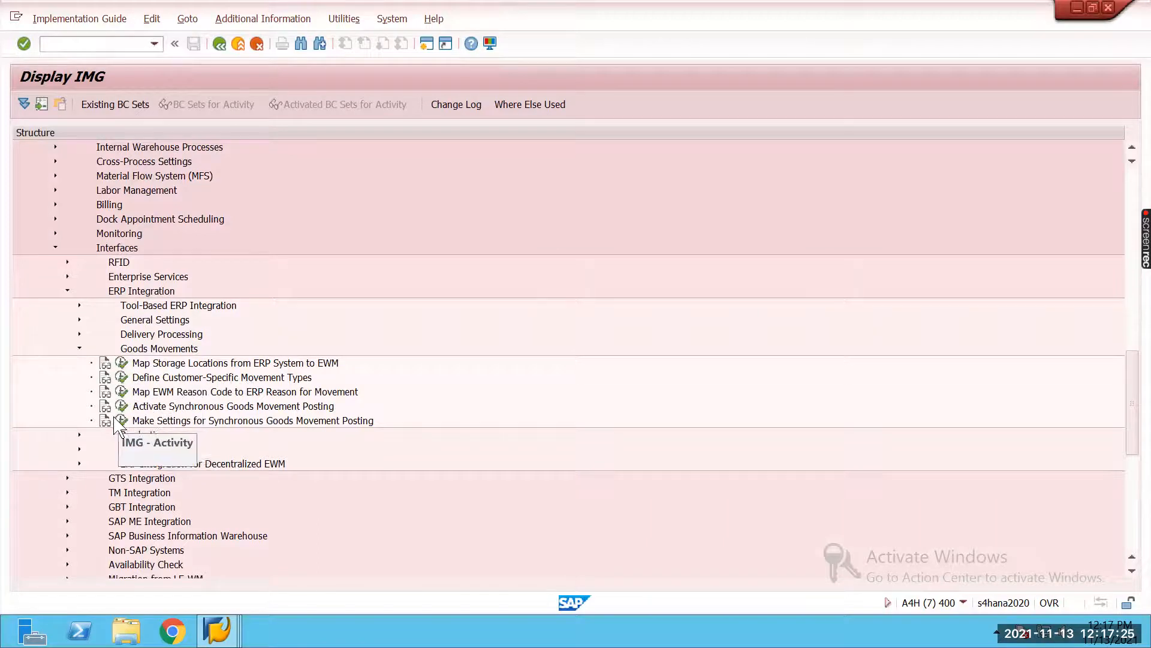
left_click(79, 349)
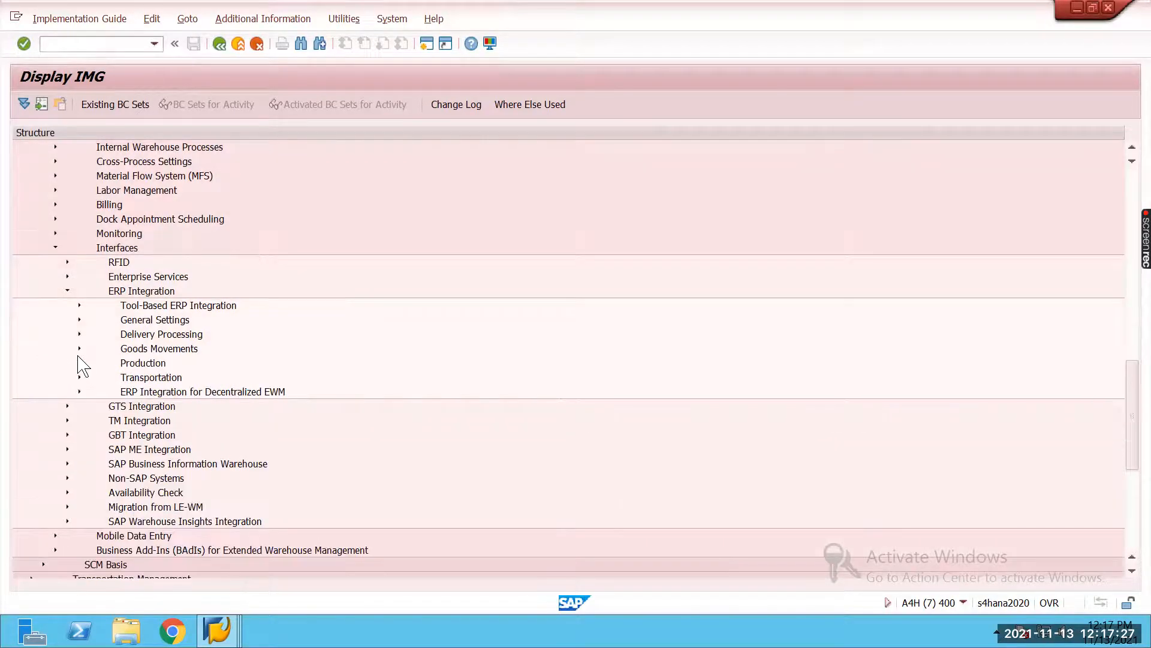
left_click(79, 363)
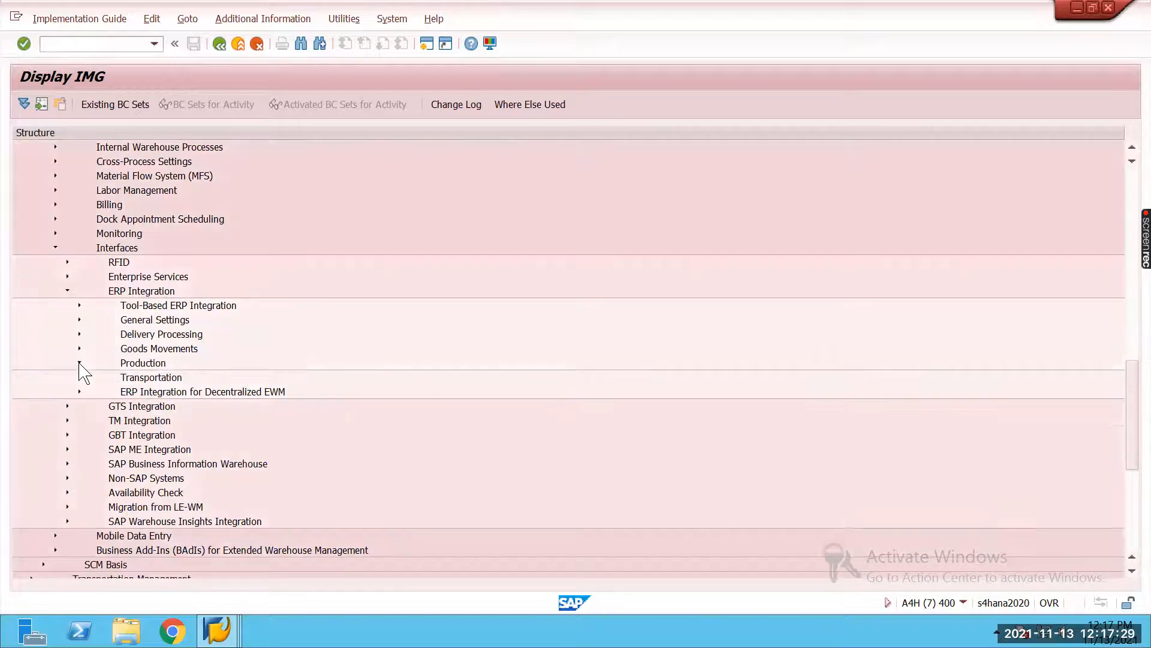
scroll(113, 405, "up", 5)
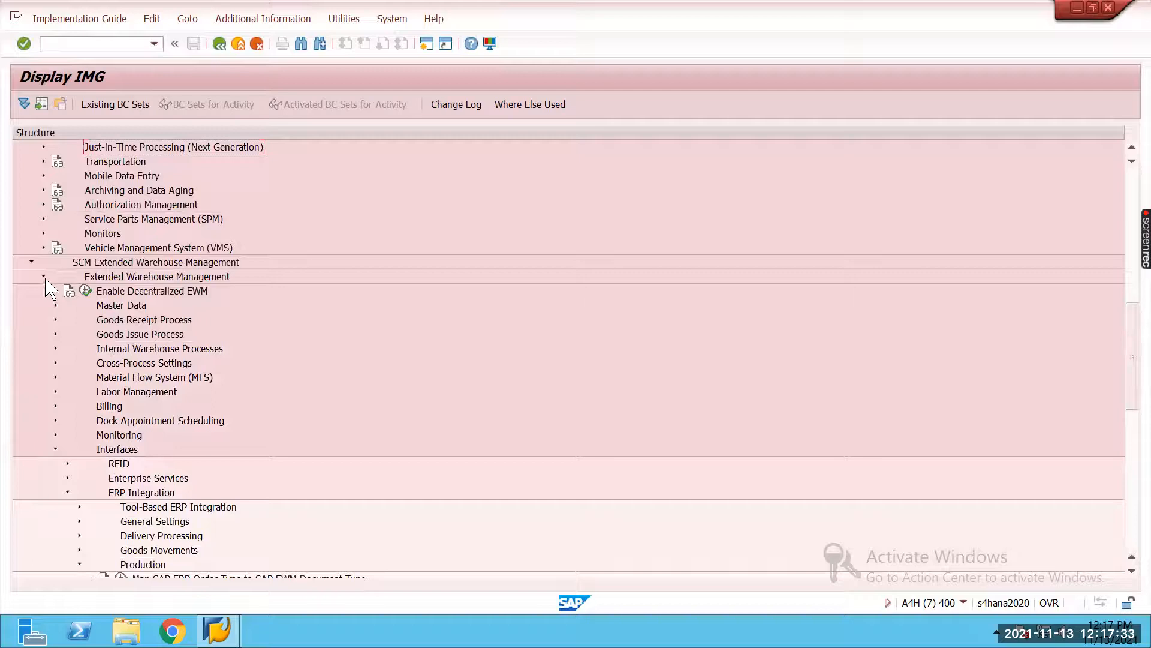
left_click(54, 449)
scroll(50, 455, "up", 4)
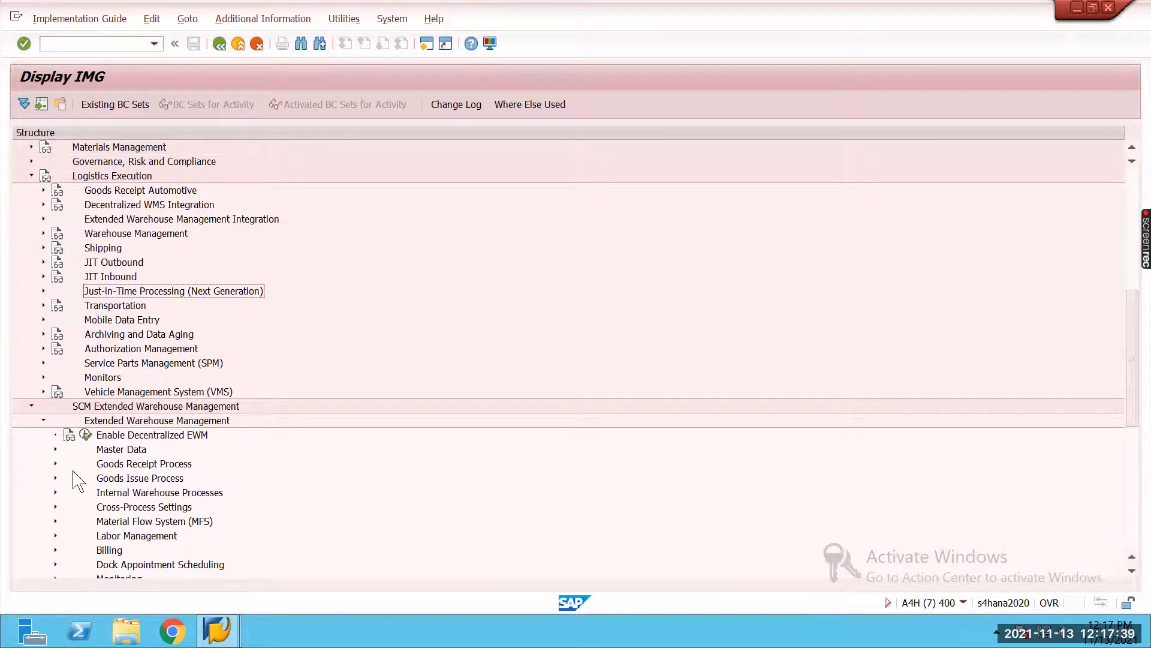
Step: Under Extended Warehouse Management, Cross-Process Settings, Warehouse Task, run Determine Warehouse Process Type
scroll(73, 480, "down", 1)
scroll(100, 507, "down", 1)
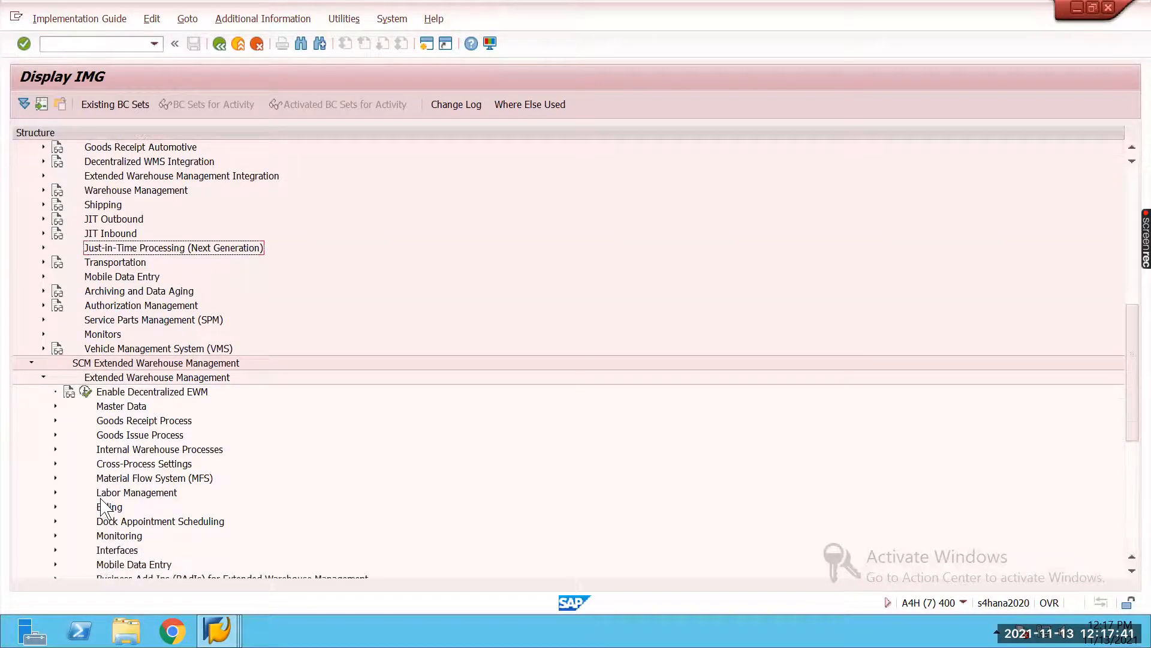
scroll(103, 505, "down", 1)
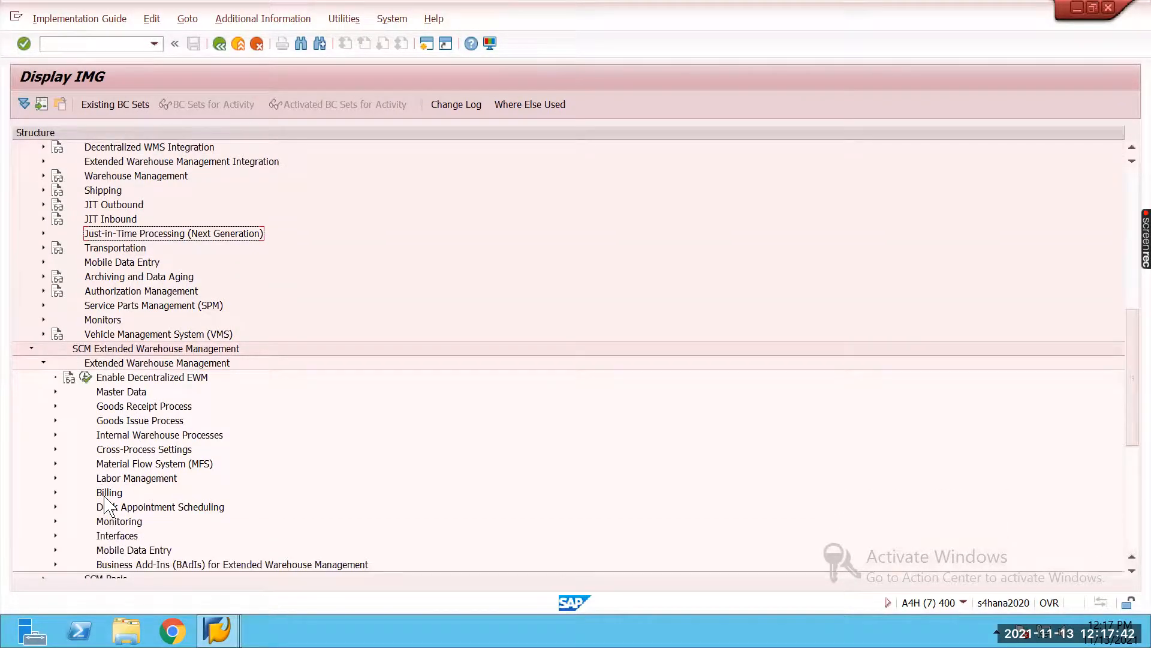
left_click(55, 449)
scroll(123, 453, "down", 2)
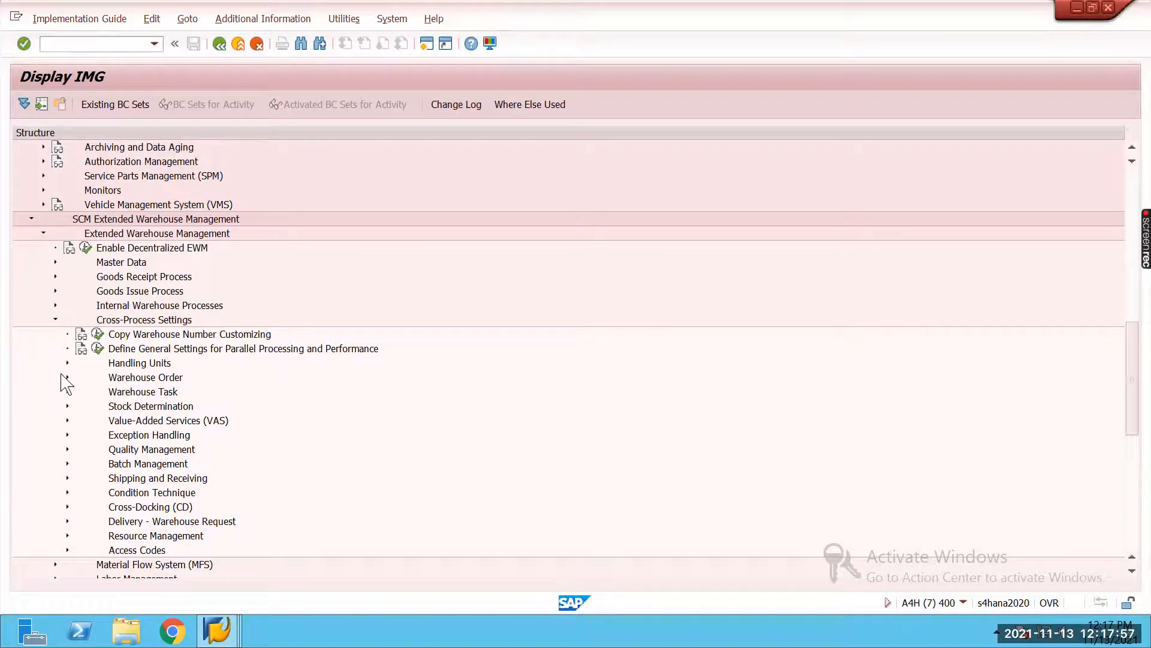
left_click(67, 392)
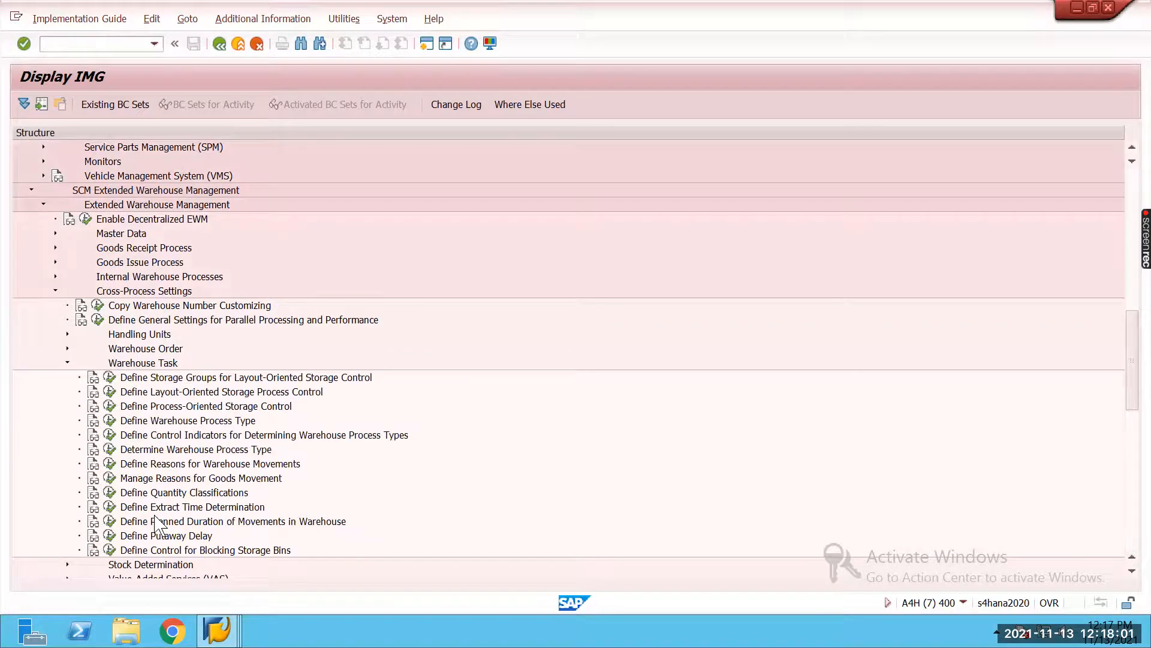
left_click(111, 451)
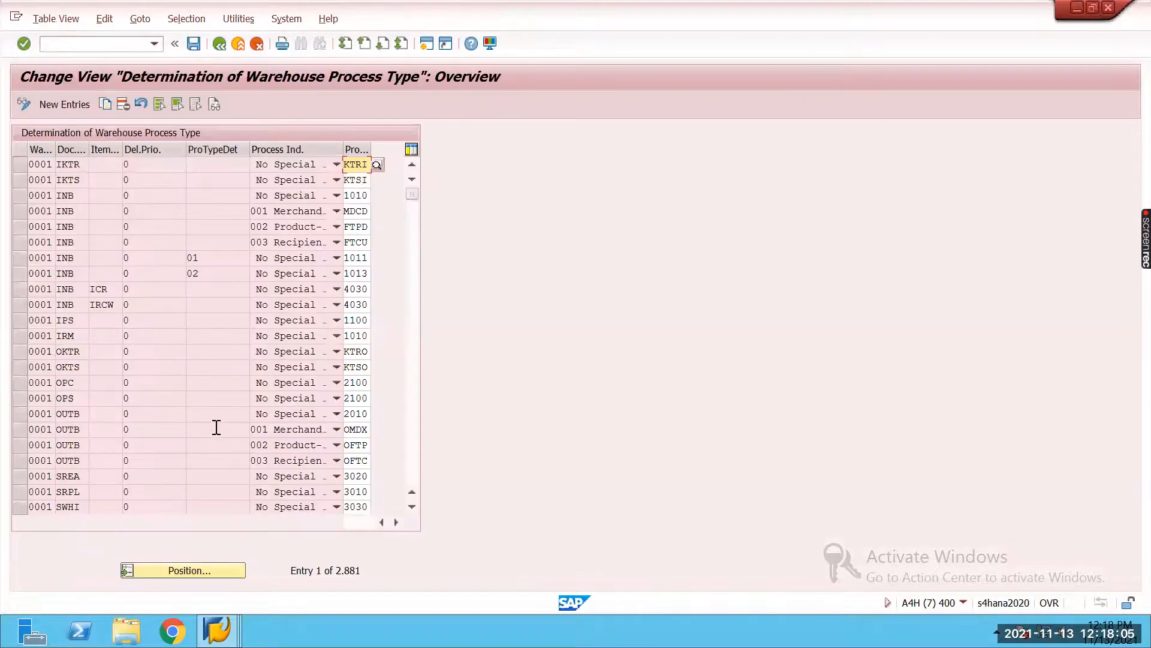
Step: Position the warehouse process type determination table at warehouse number 59SR
scroll(217, 427, "down", 3)
left_click(186, 570)
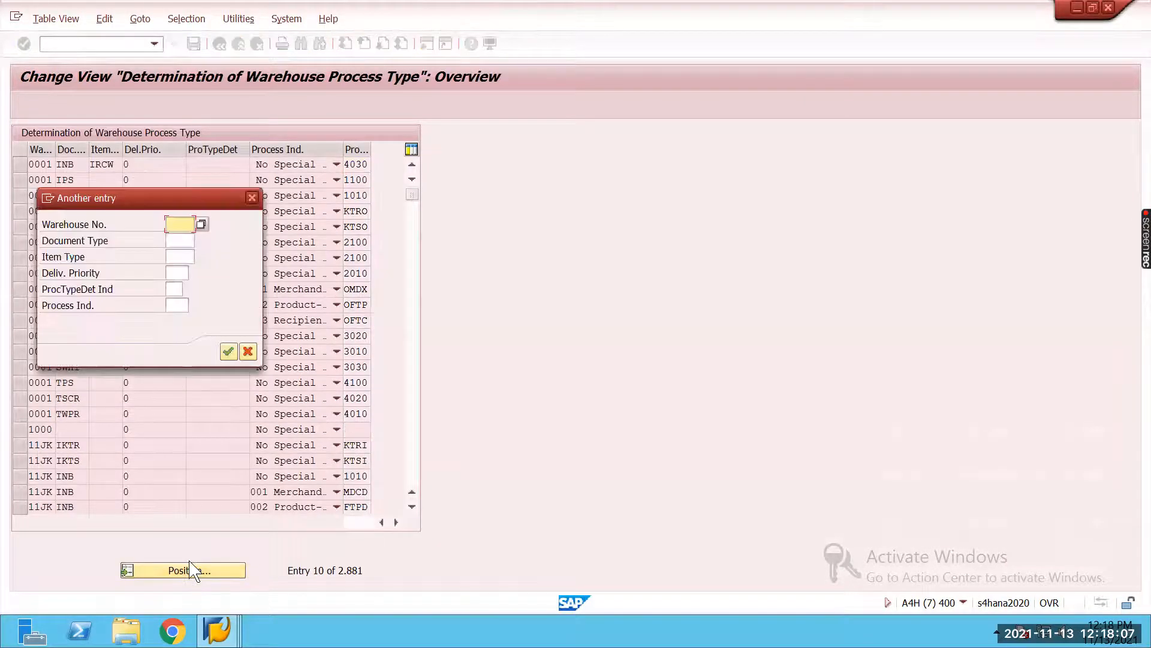
type("59SR")
key("Return")
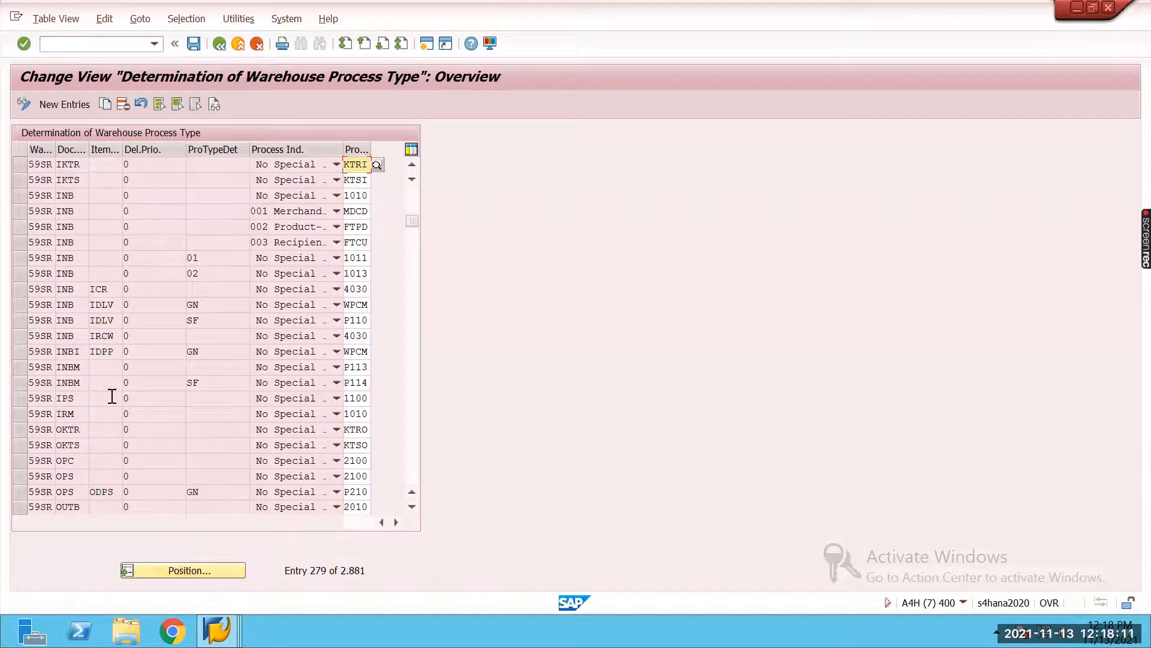
Step: Select the 59SR entry for document type INBI, look up the document type descriptions, and check its item type and process type
left_click(20, 354)
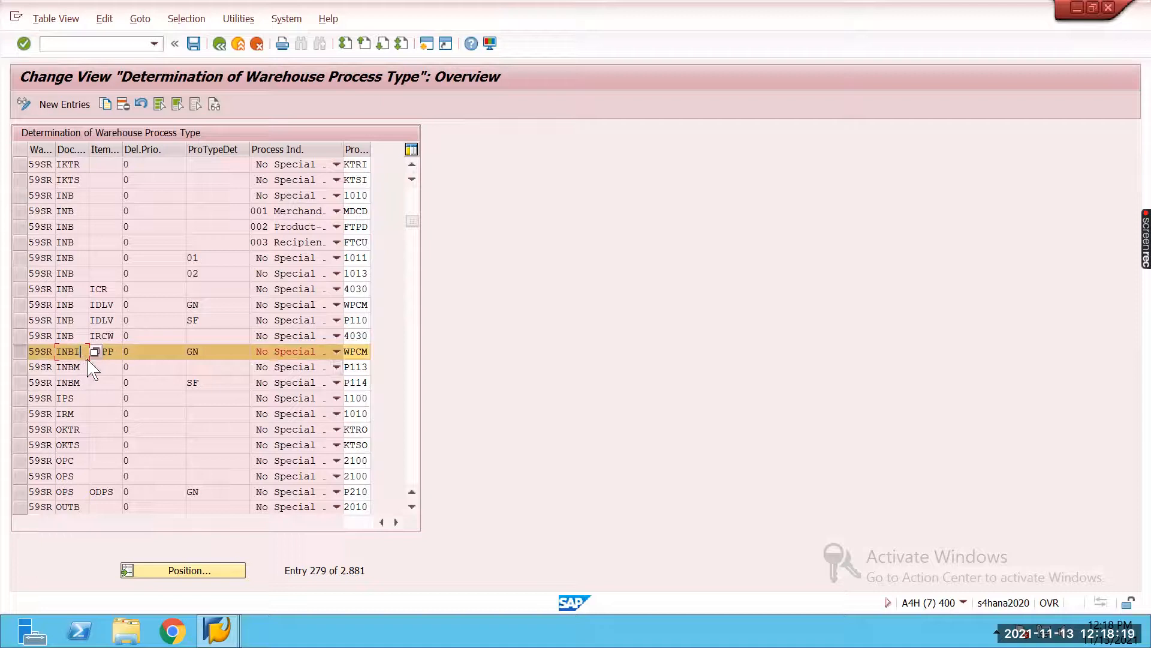
left_click(94, 351)
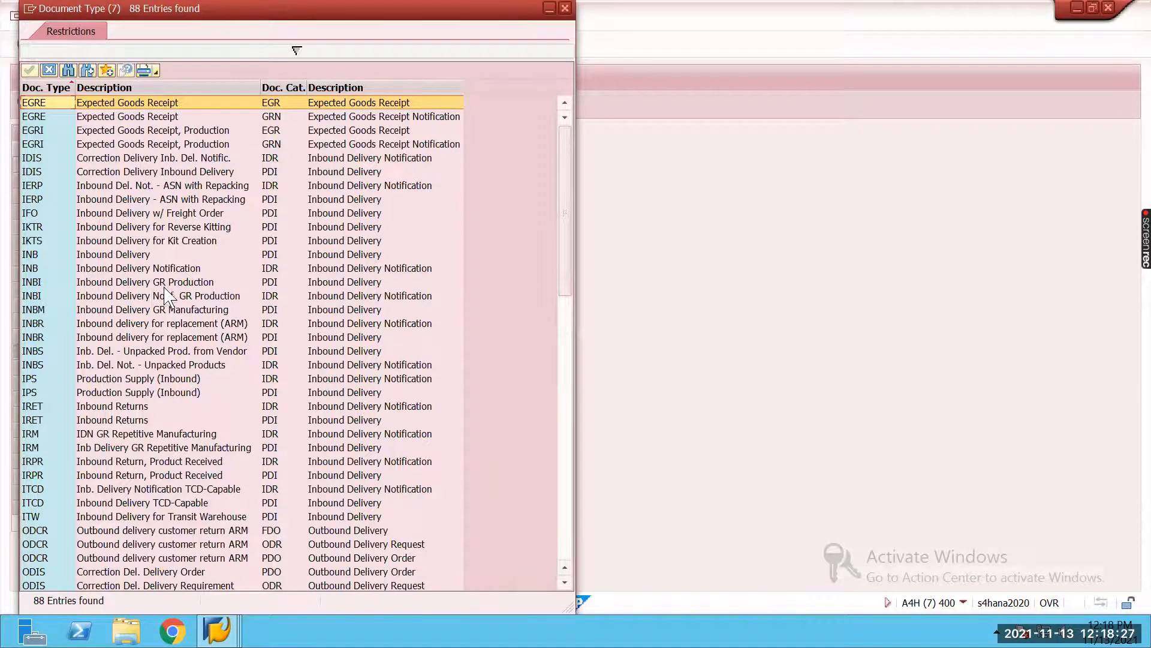
left_click(50, 69)
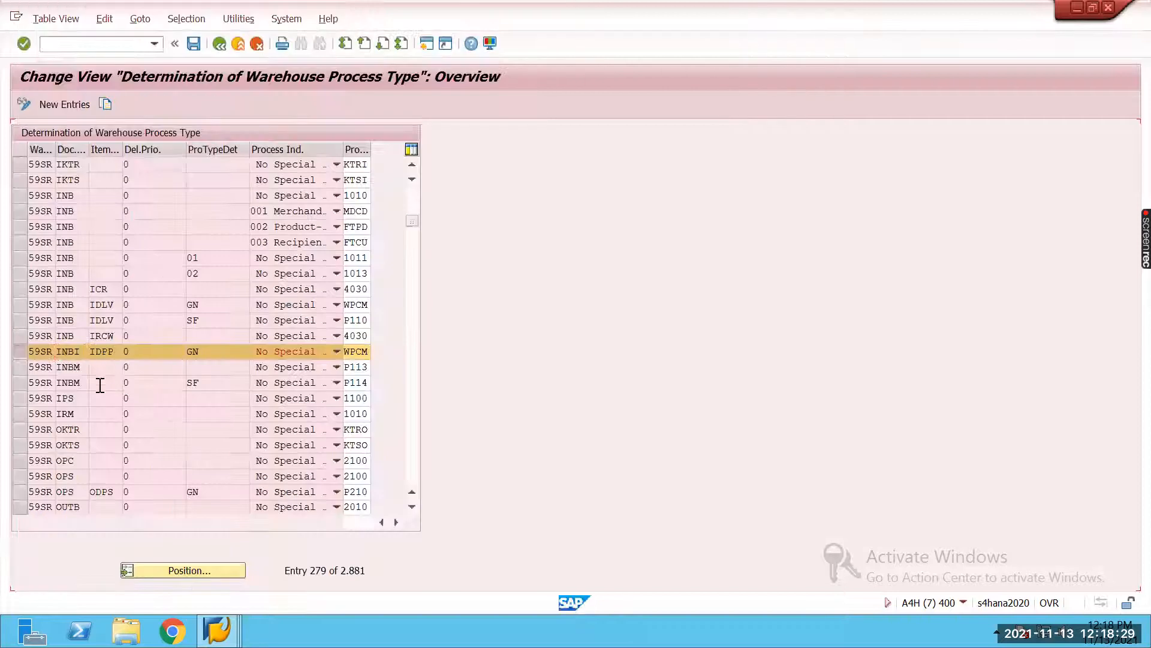
left_click(113, 352)
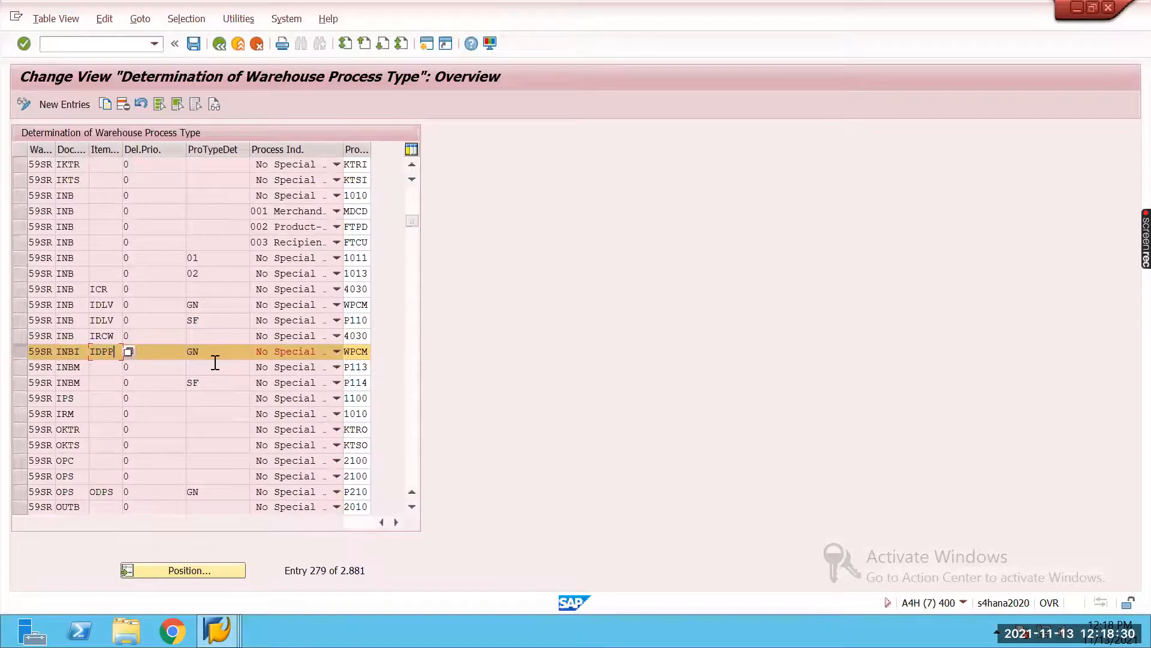
left_click(363, 351)
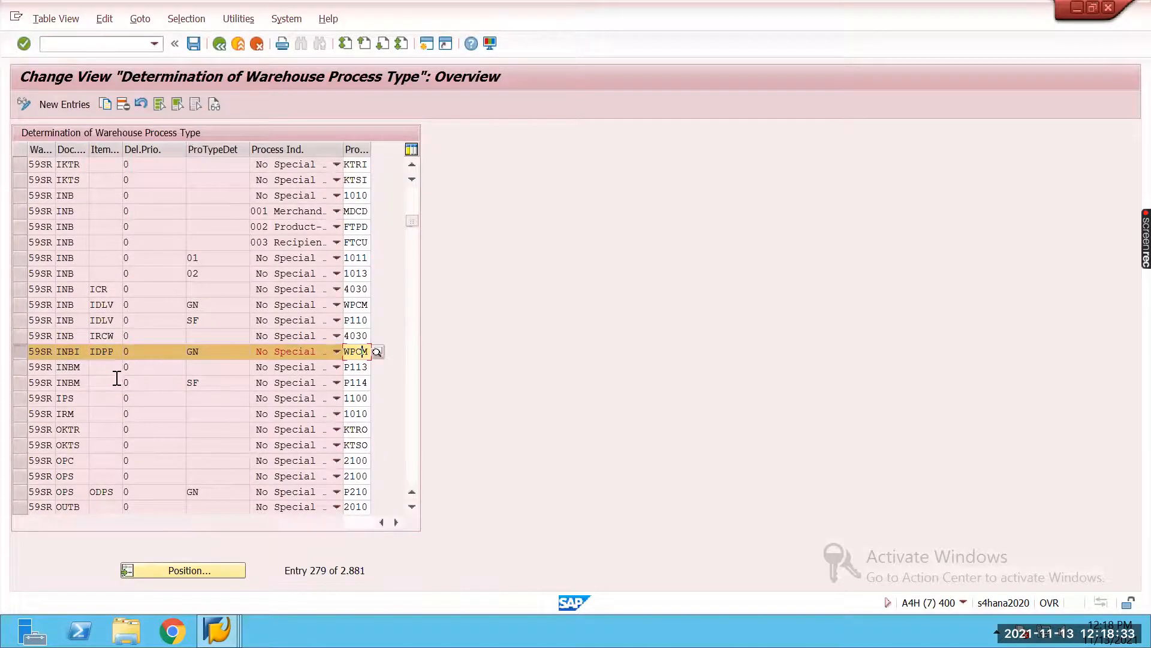
Step: Look through the 59SR entries for the process types assigned to the inbound, outbound and PMR document types
scroll(89, 353, "down", 5)
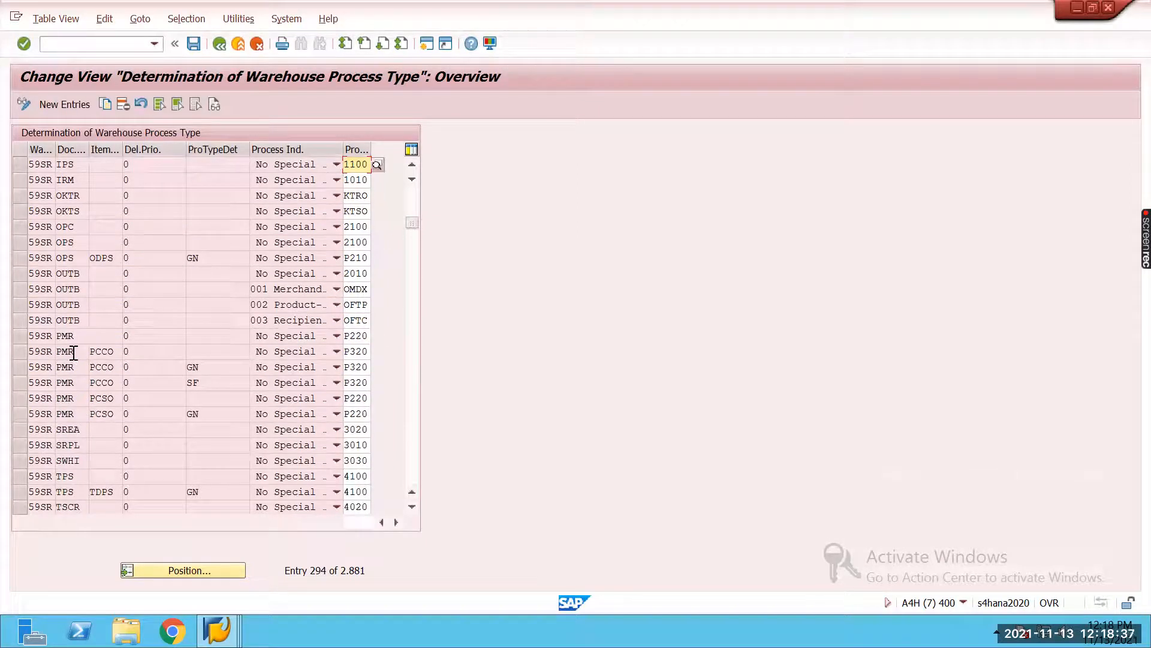
scroll(74, 352, "up", 1)
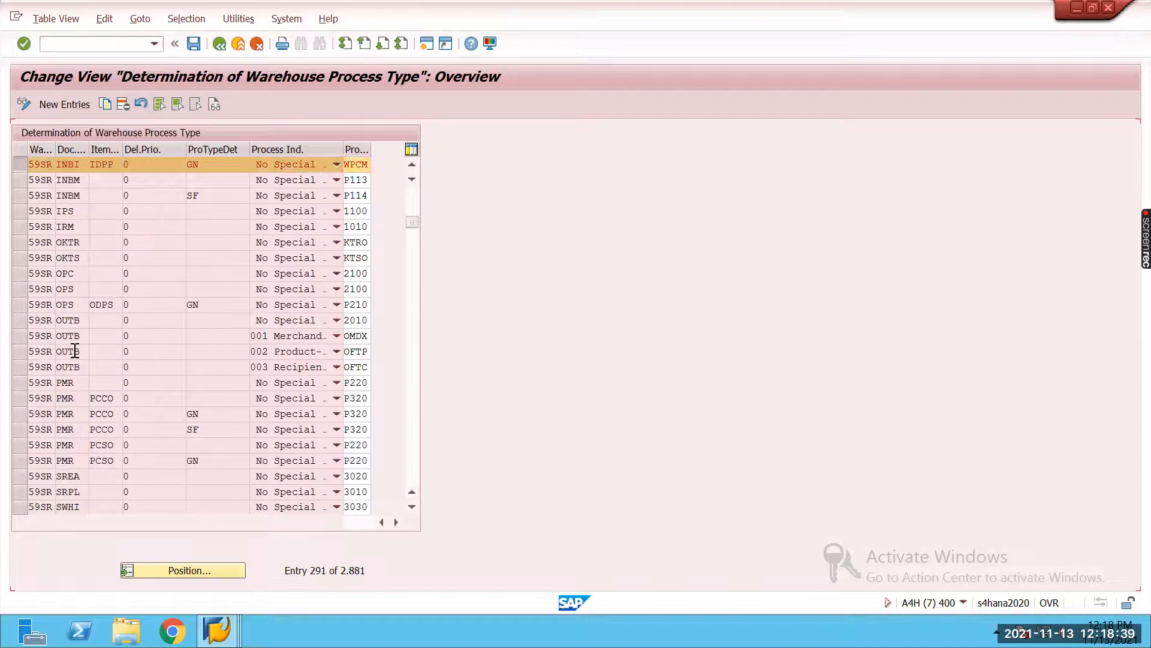
scroll(73, 352, "up", 1)
scroll(79, 351, "down", 3)
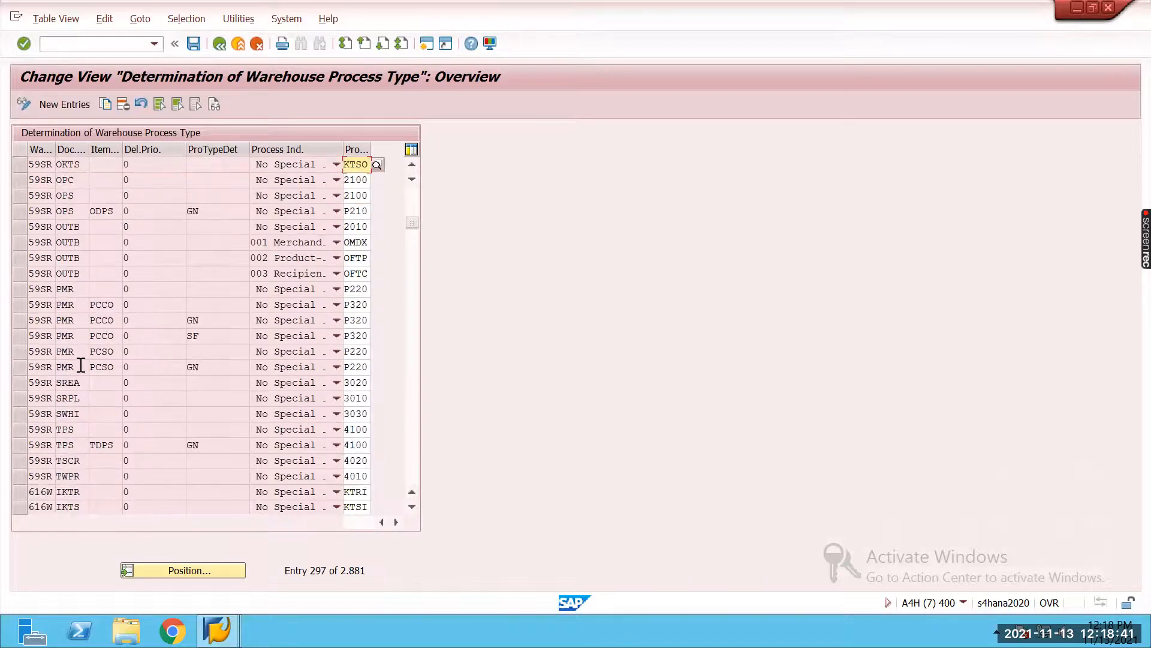
scroll(81, 365, "up", 2)
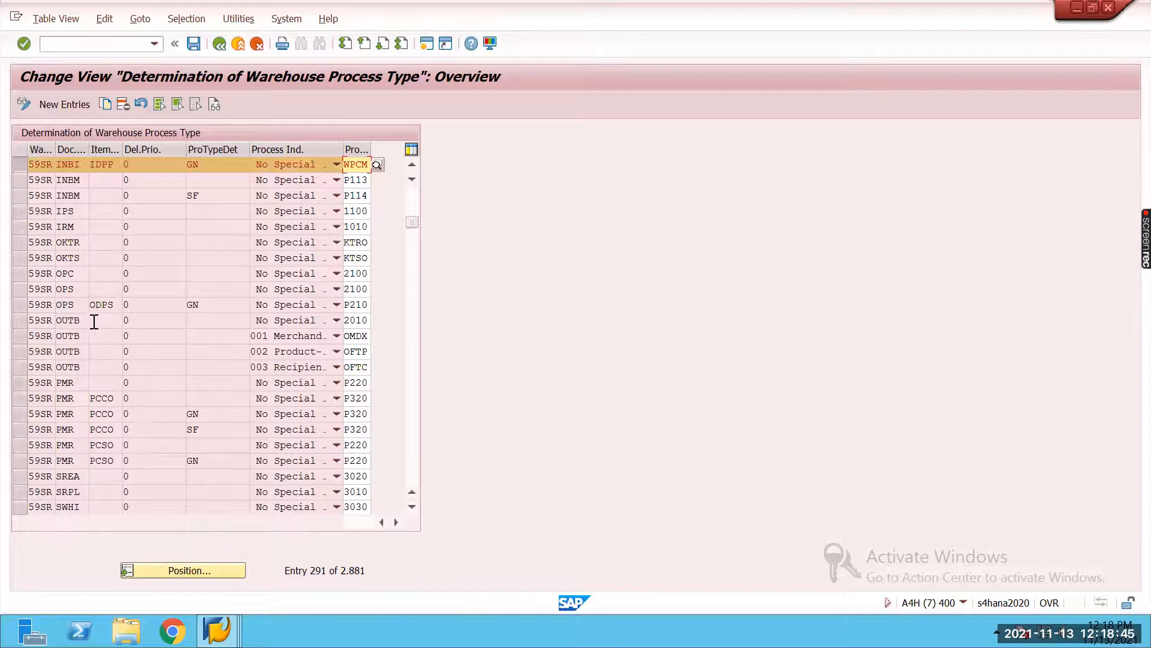
scroll(93, 320, "up", 1)
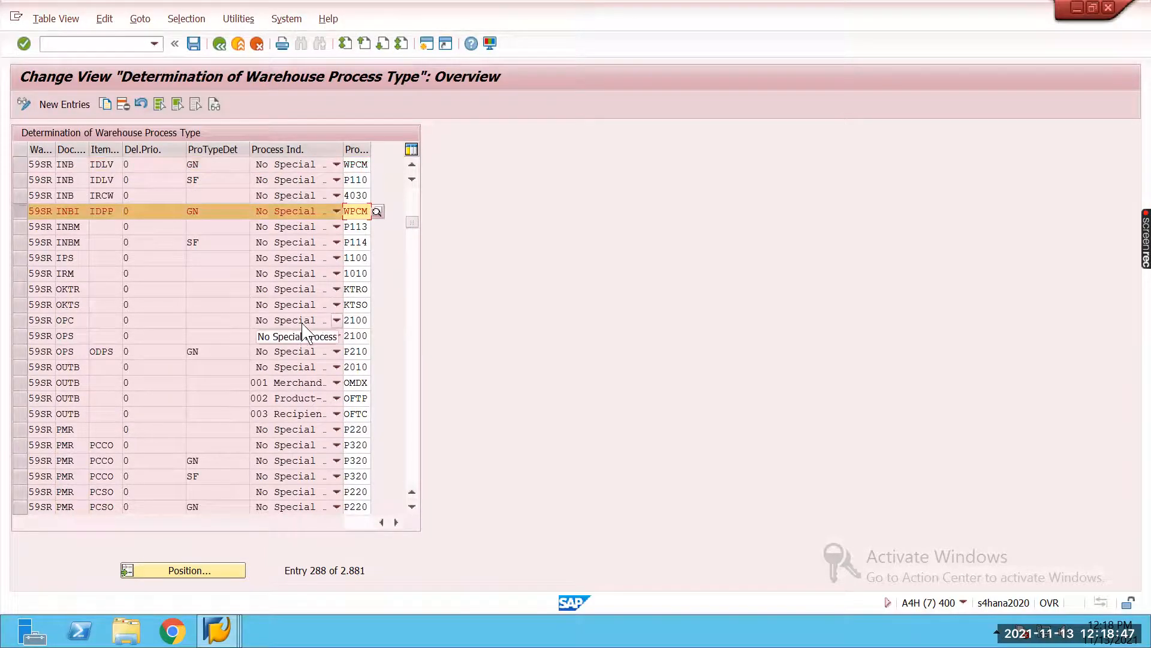
scroll(331, 317, "up", 1)
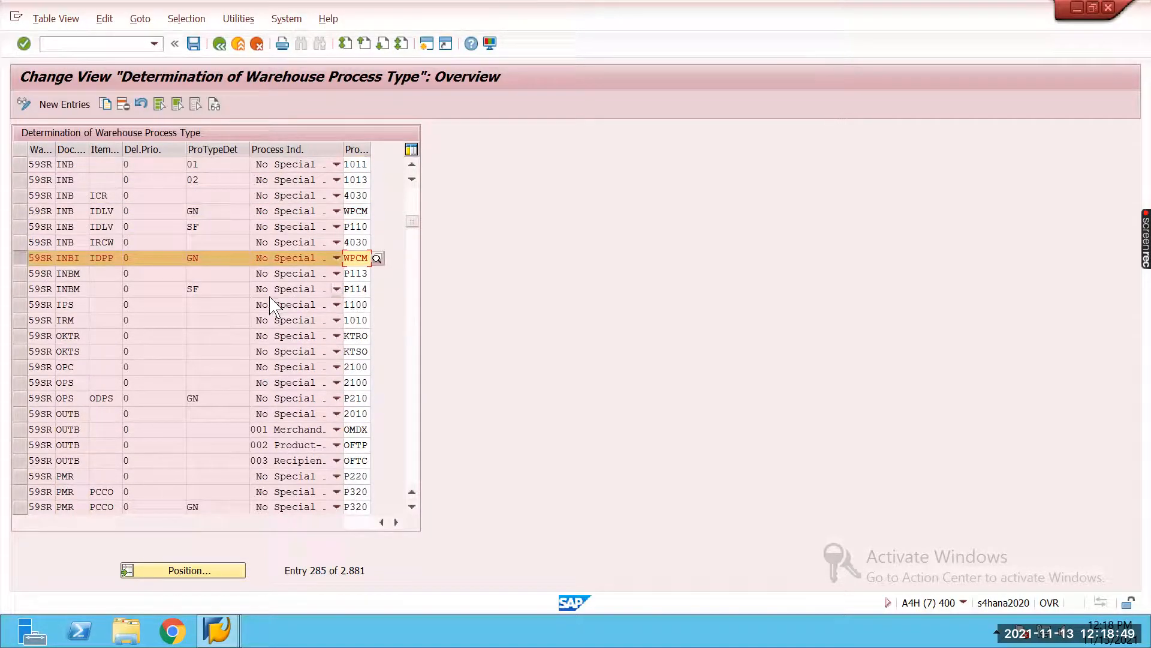
scroll(242, 308, "up", 1)
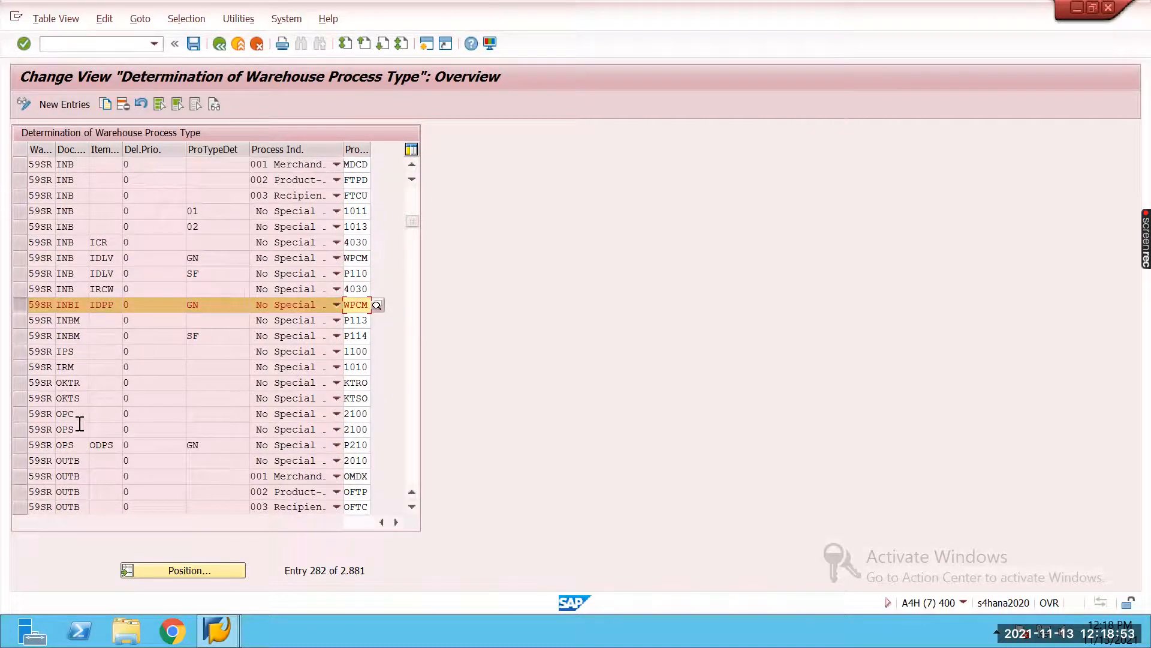
scroll(80, 419, "down", 2)
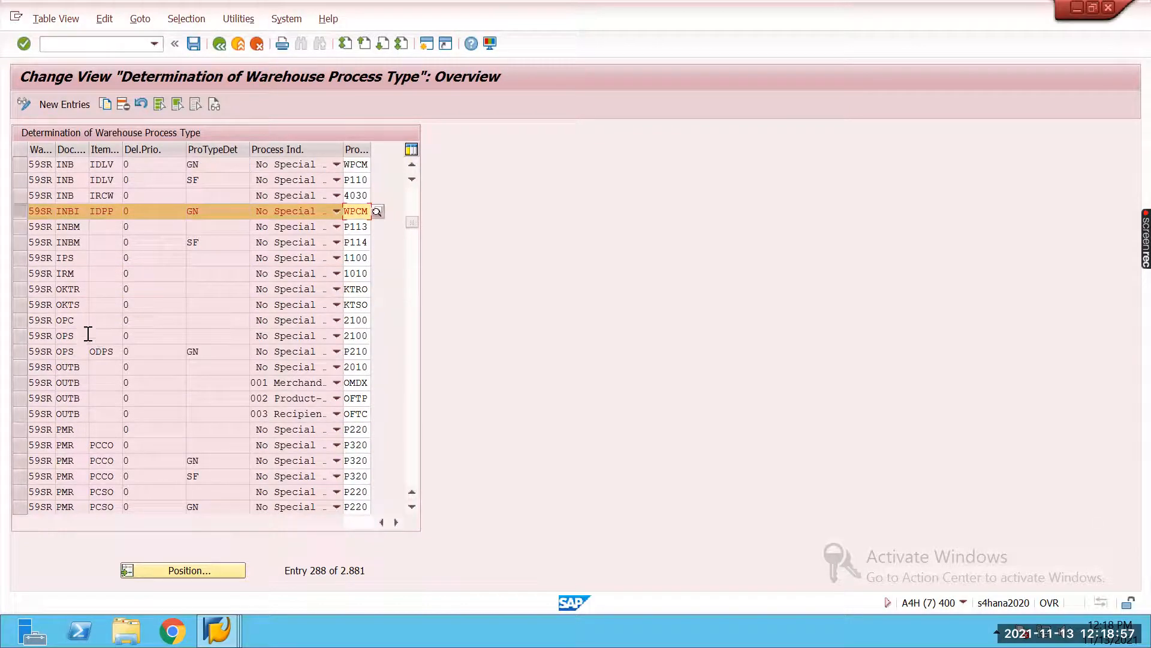
scroll(88, 334, "down", 1)
scroll(86, 336, "down", 1)
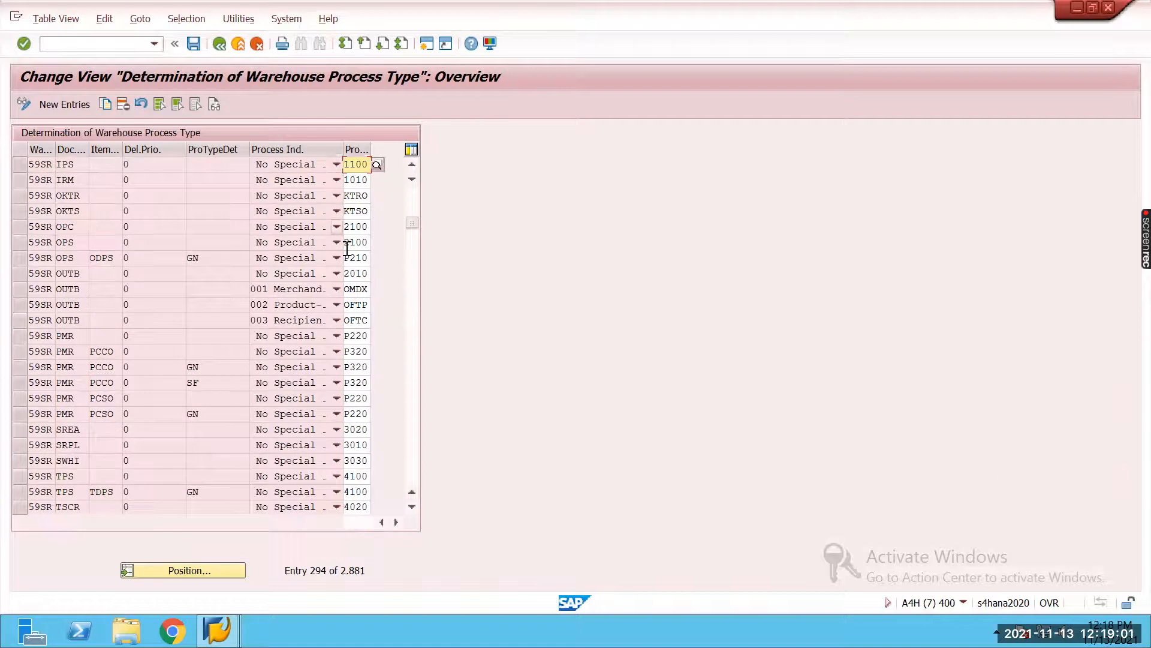
Step: Select the 59SR entry for document type OPS with item type ODPS, look up the document type descriptions, and return to the IMG
left_click(71, 258)
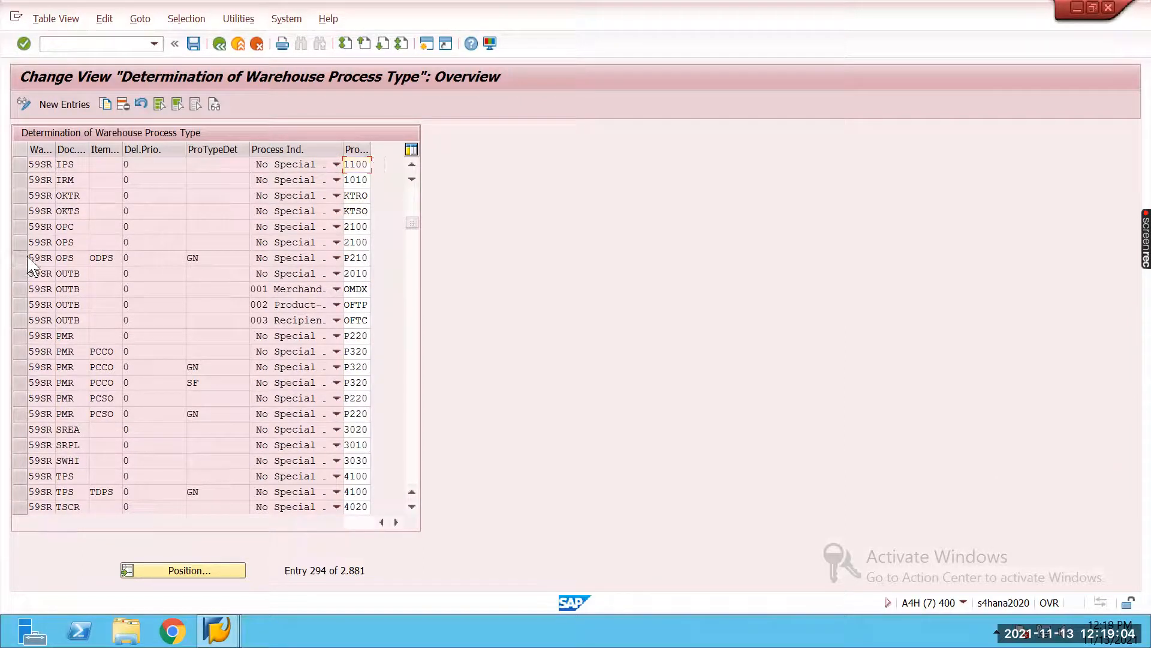
left_click(95, 257)
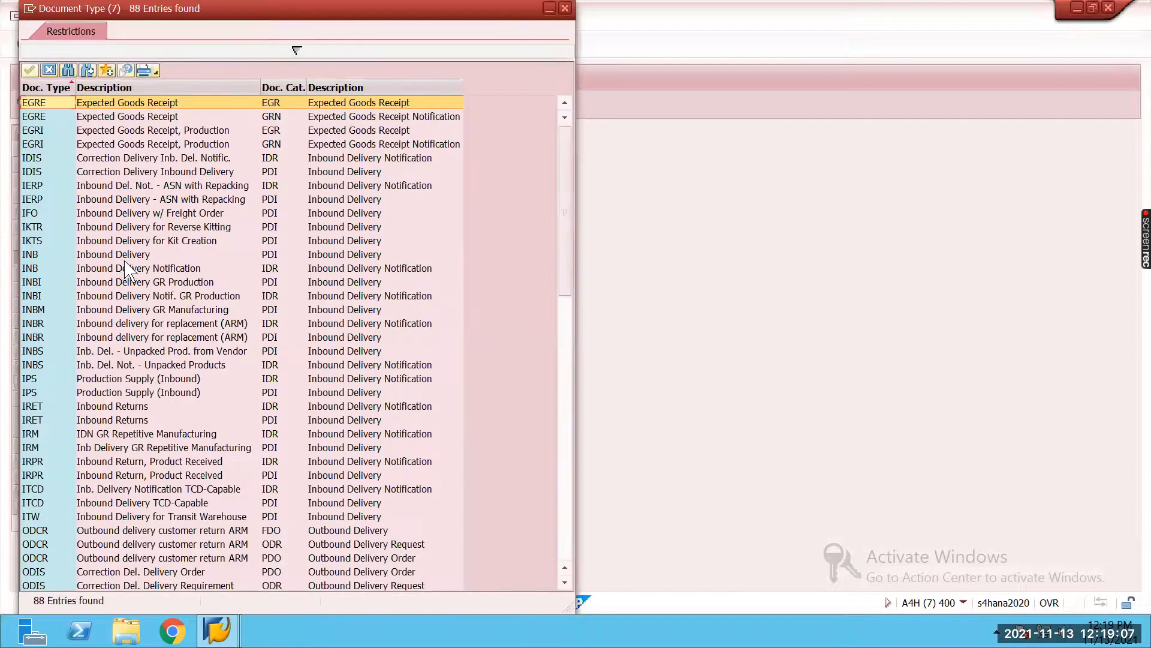
scroll(129, 273, "down", 7)
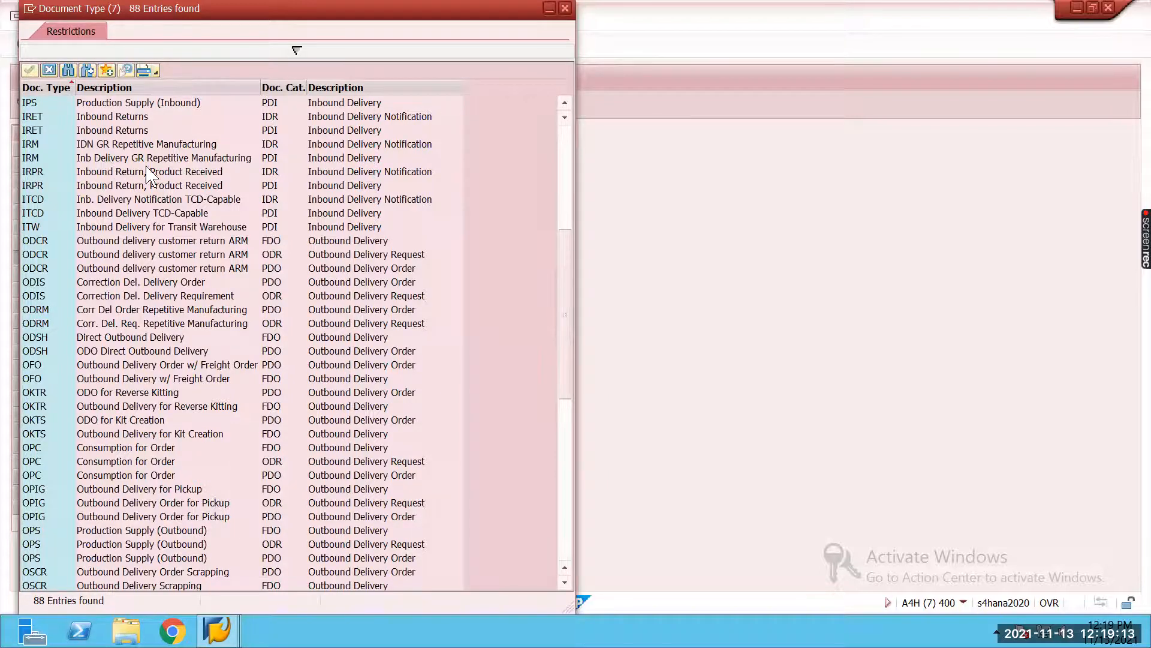
left_click(51, 70)
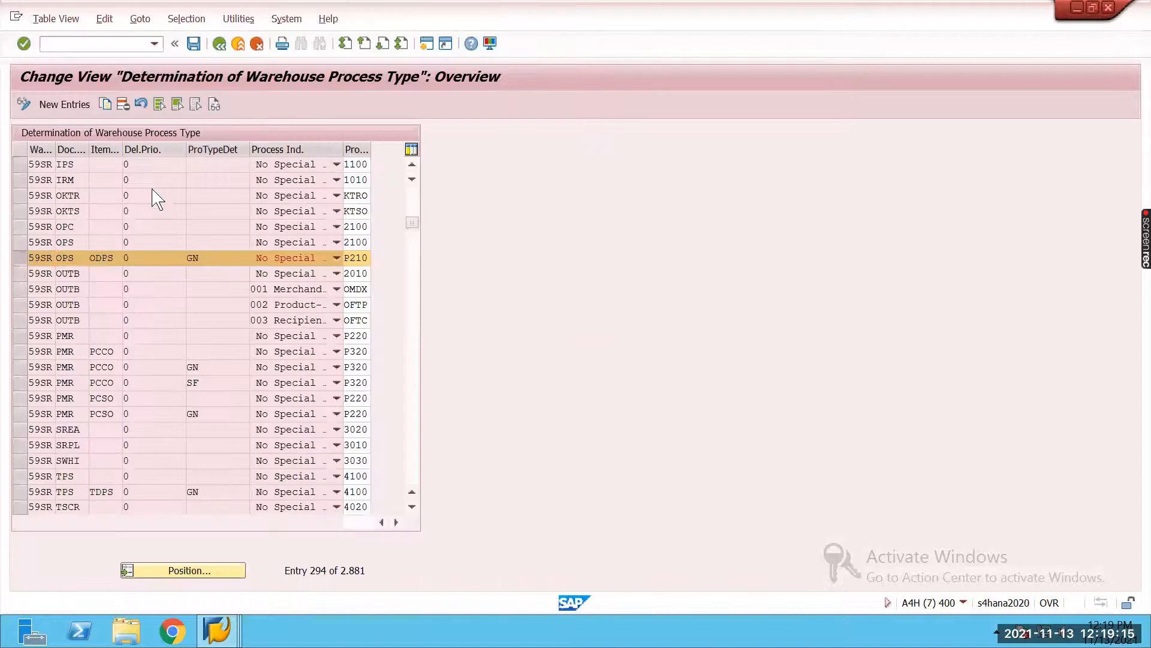
left_click(219, 45)
Step: Collapse the Warehouse Task node under Cross-Process Settings
scroll(200, 498, "down", 2)
scroll(180, 473, "down", 1)
scroll(170, 447, "up", 2)
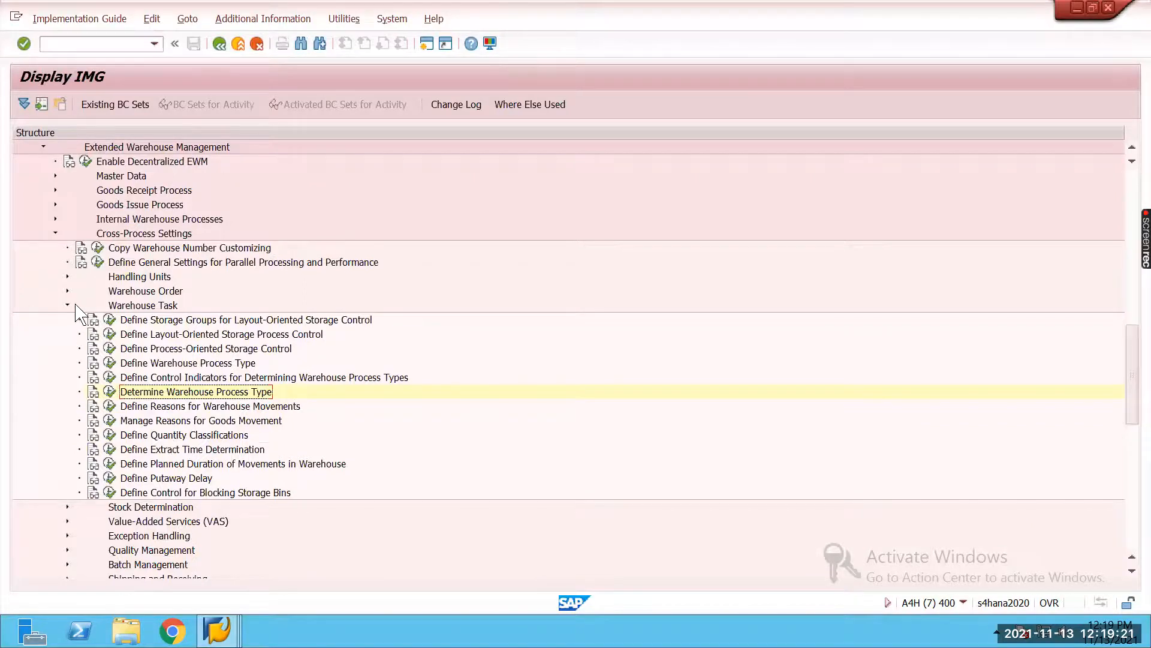
scroll(127, 435, "down", 2)
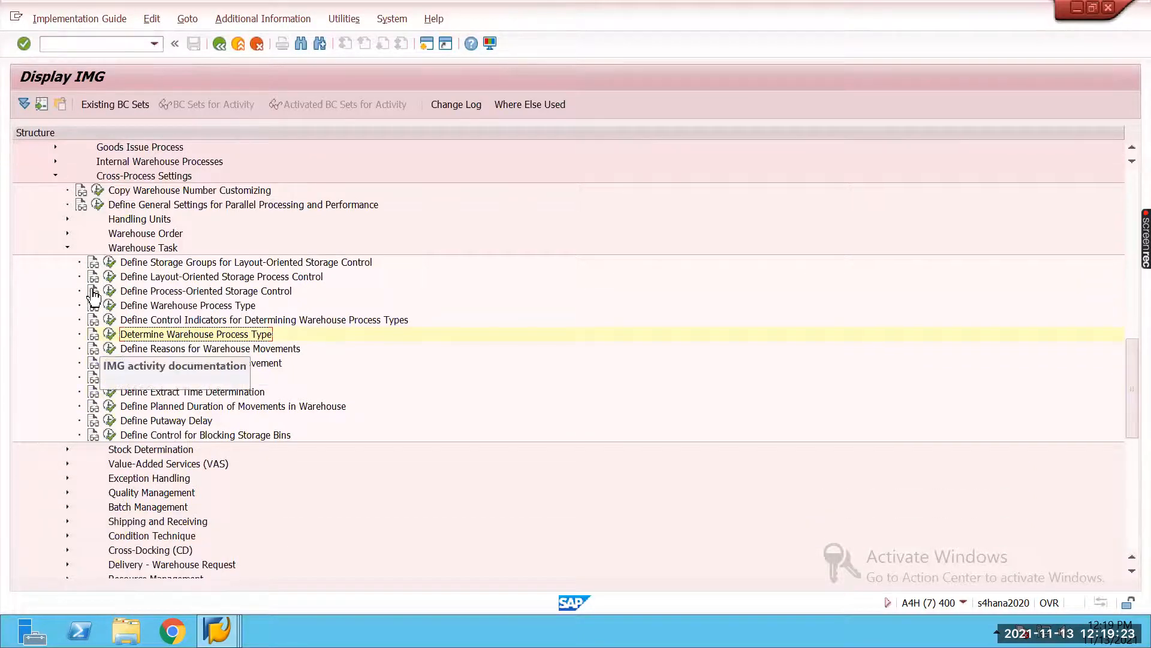
left_click(66, 248)
scroll(70, 267, "up", 4)
scroll(66, 269, "up", 1)
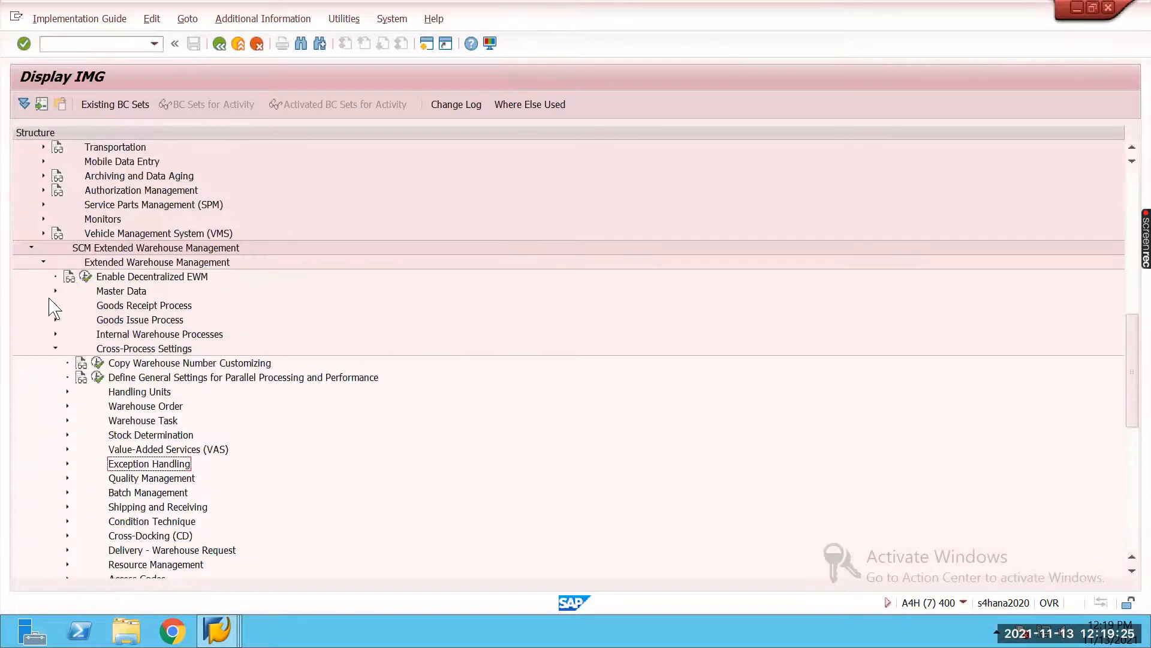
left_click(43, 262)
scroll(51, 279, "up", 1)
scroll(51, 279, "up", 4)
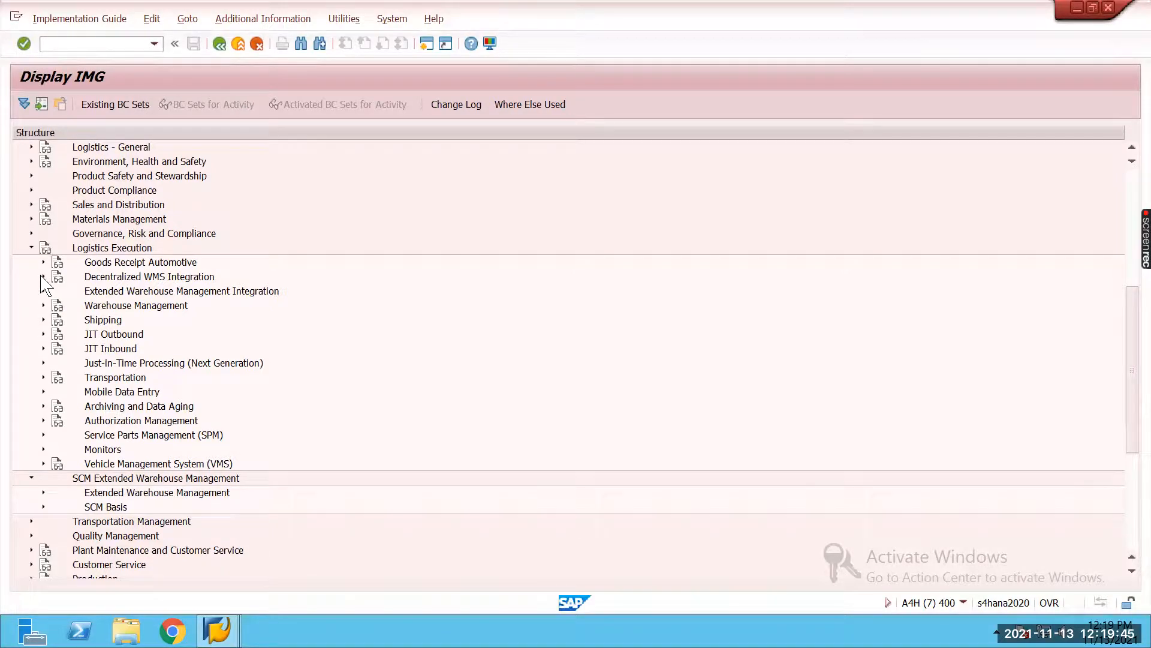
scroll(54, 371, "down", 3)
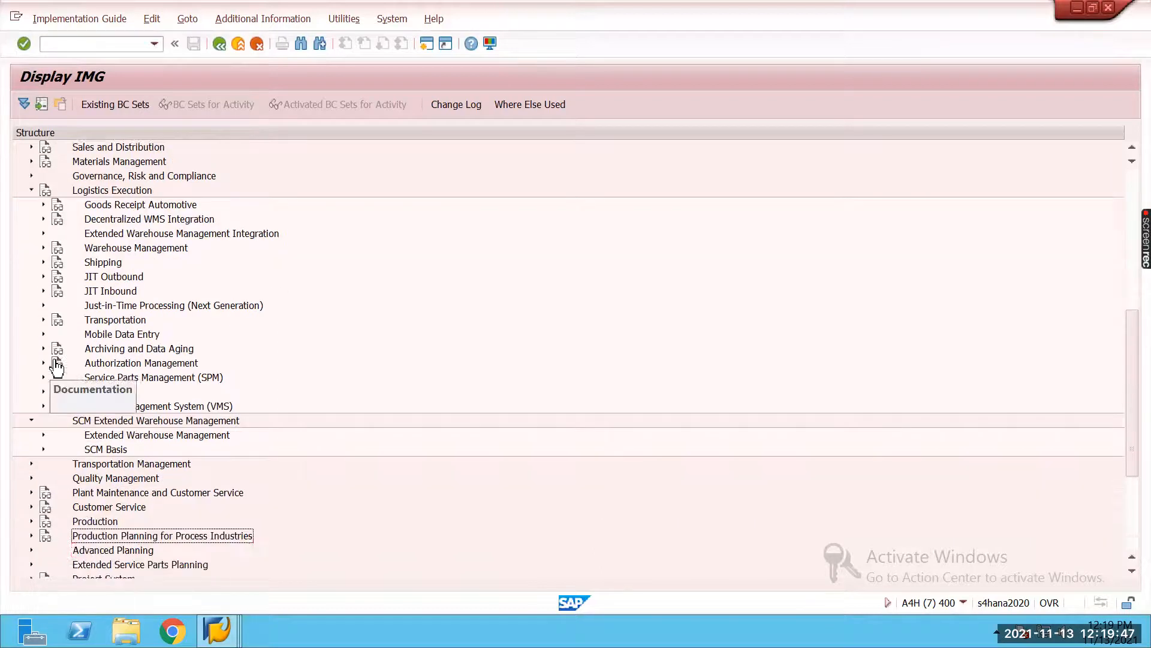
left_click(48, 378)
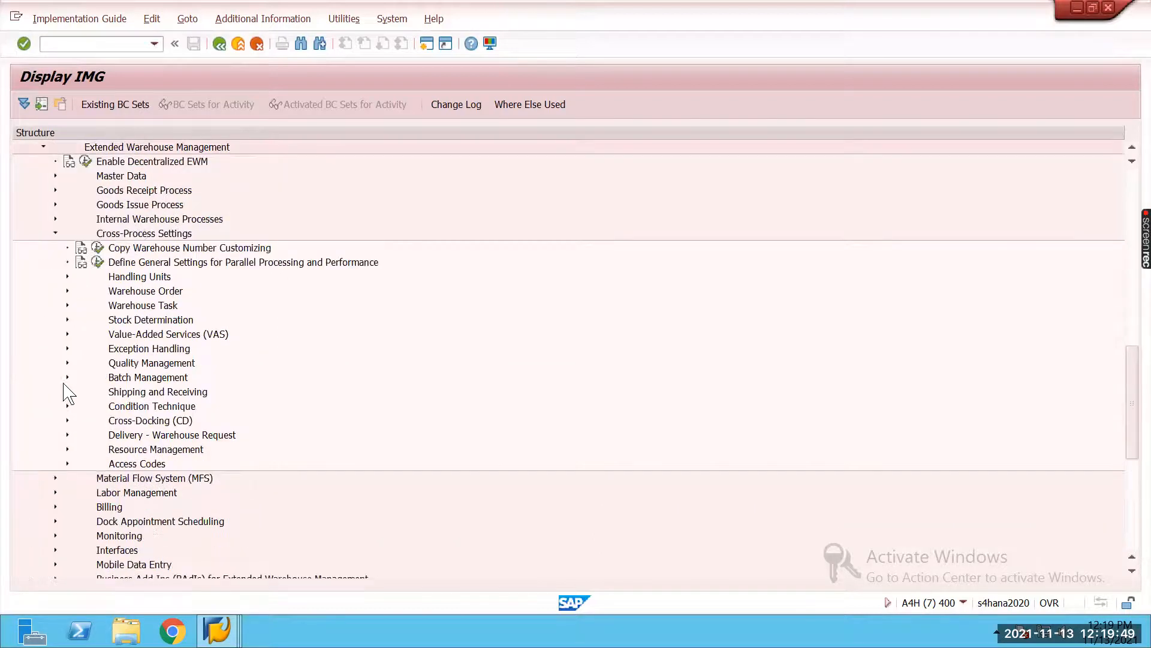
Step: Expand the Interfaces node and, under ERP Integration, collapse Production and expand Delivery Processing
scroll(102, 389, "down", 1)
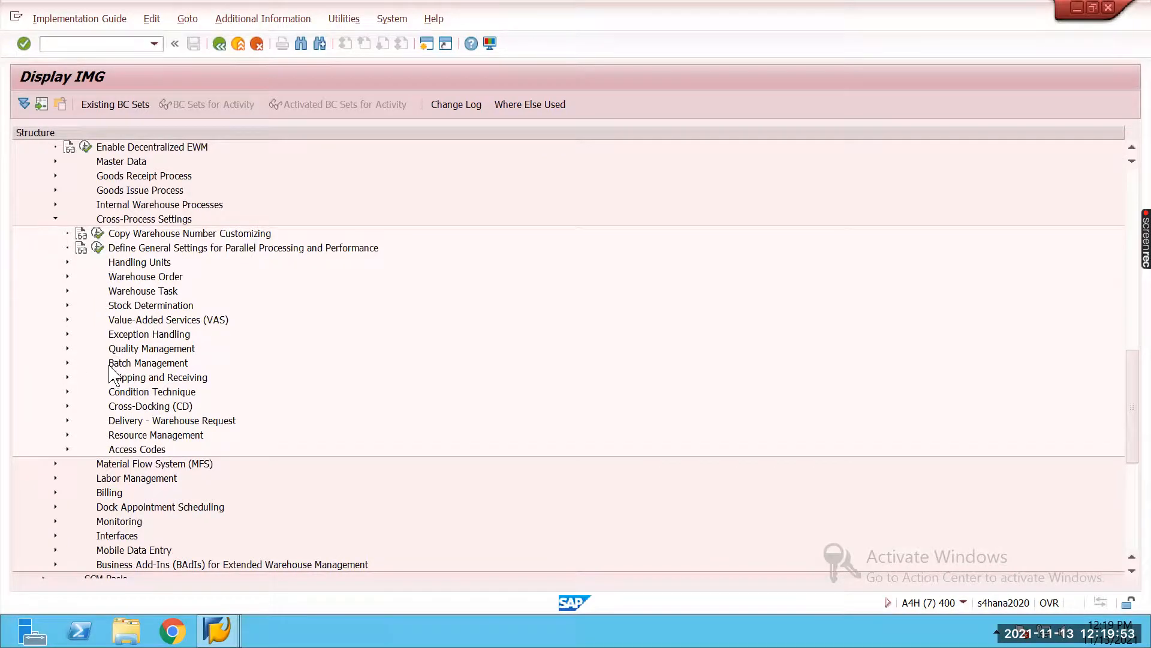
scroll(64, 522, "down", 1)
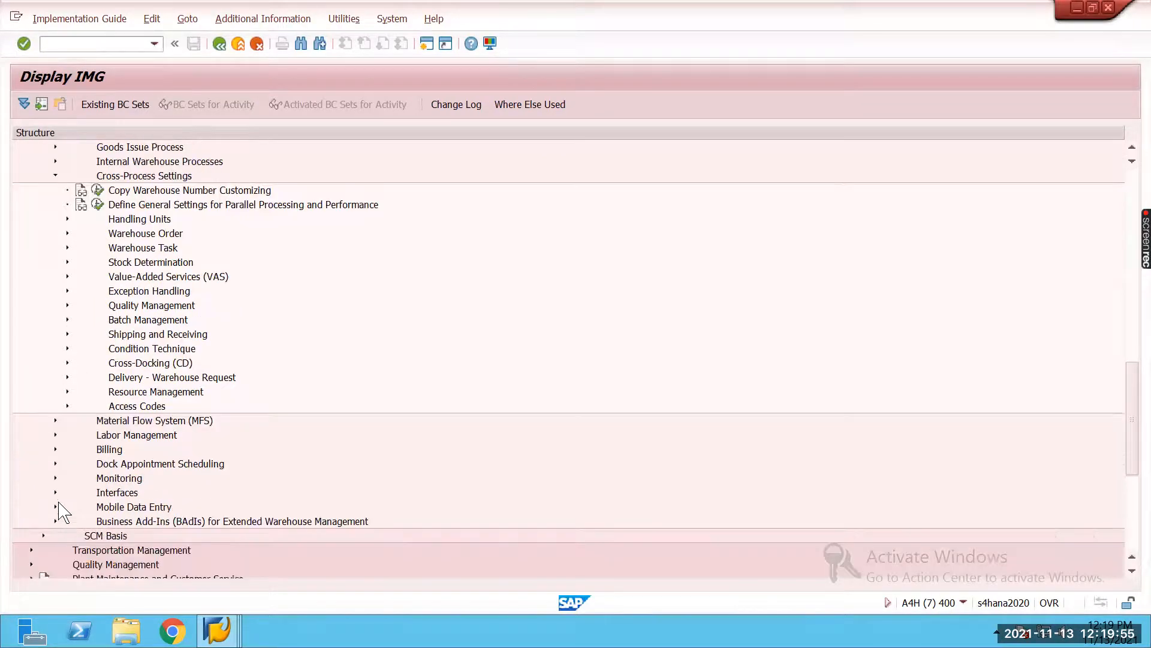
left_click(56, 492)
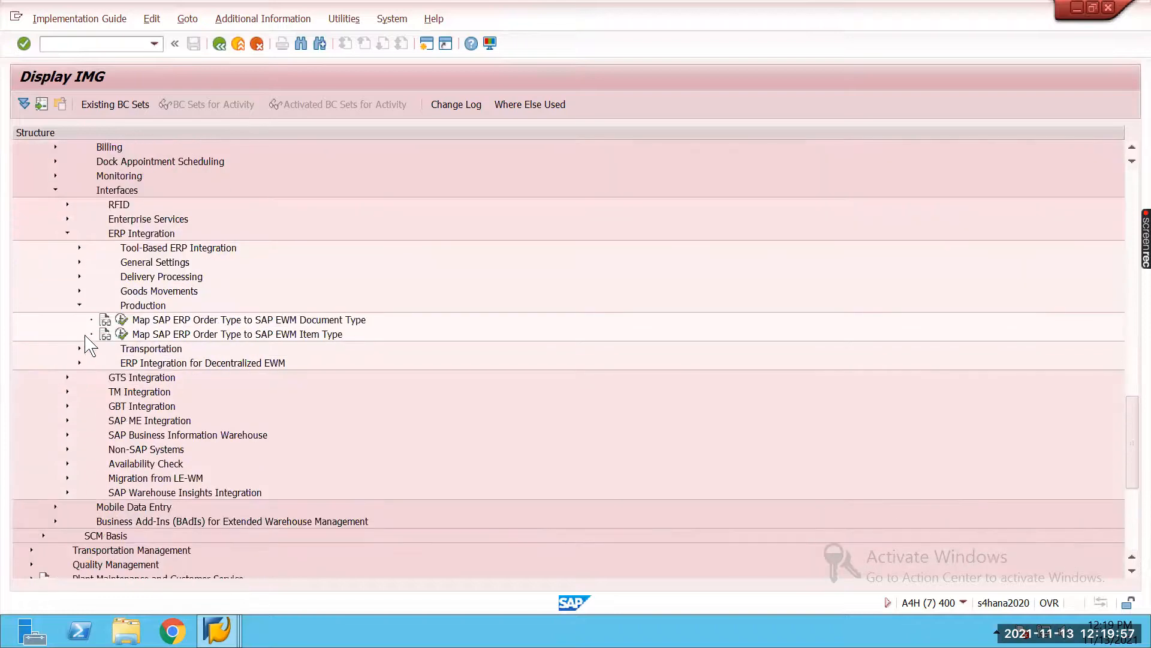
left_click(80, 305)
left_click(79, 278)
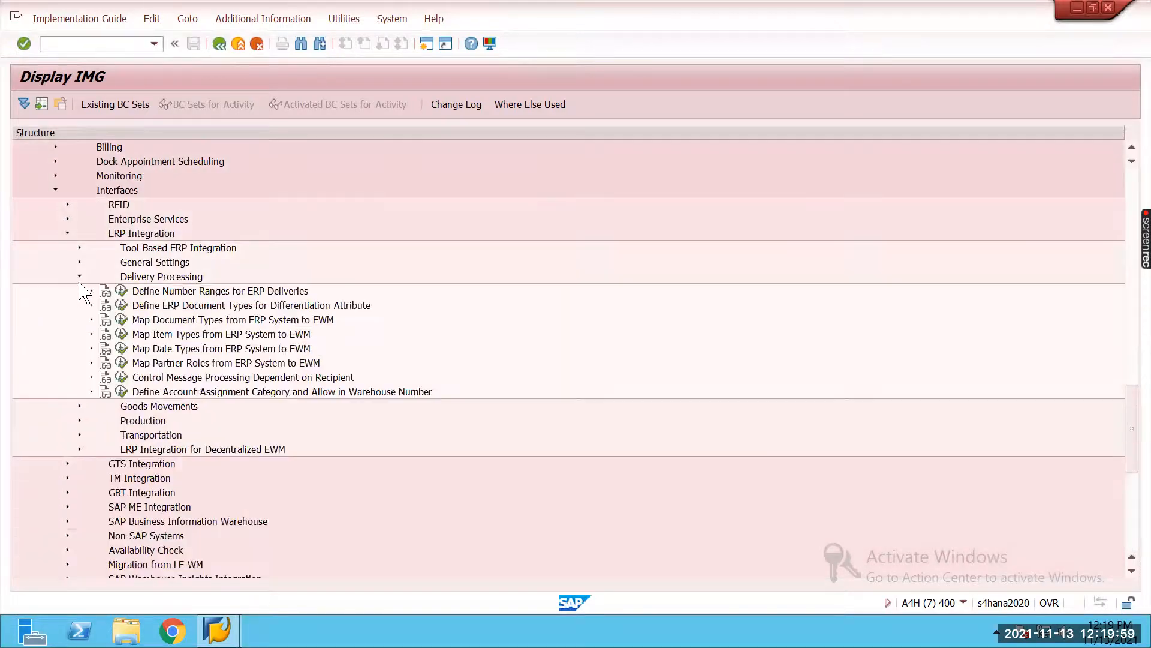
Step: Open the ERP-to-EWM document type mapping, check the document types for DIG with code GRP and DOG with code PSD, and return to the IMG
left_click(122, 322)
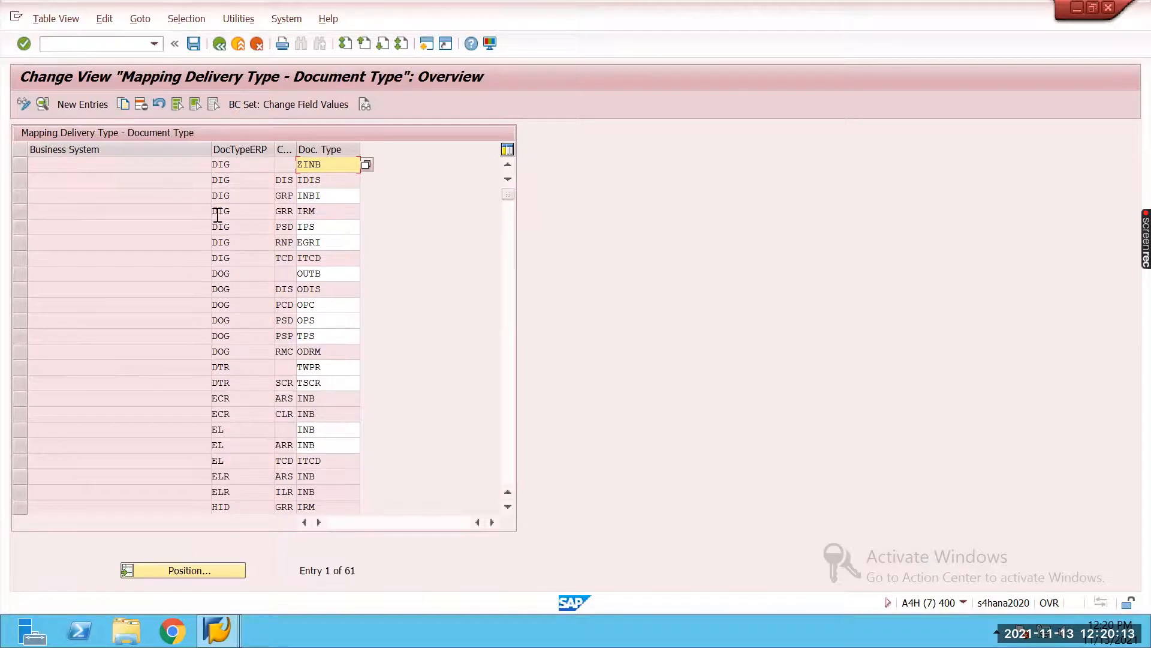
left_click(223, 196)
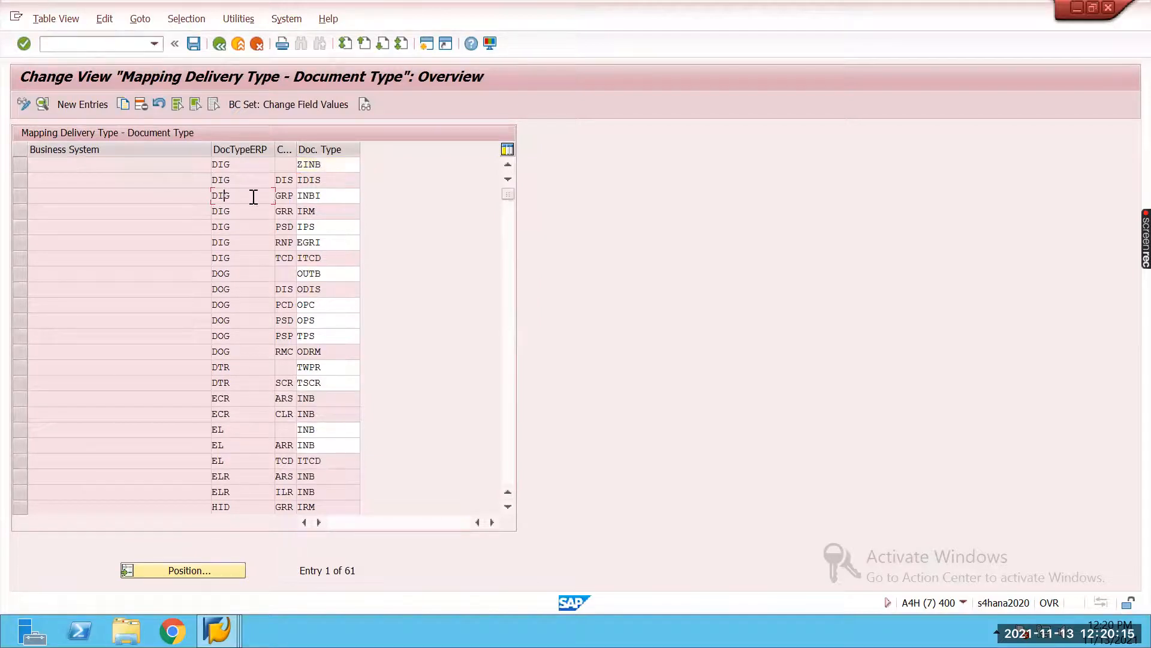
left_click(338, 197)
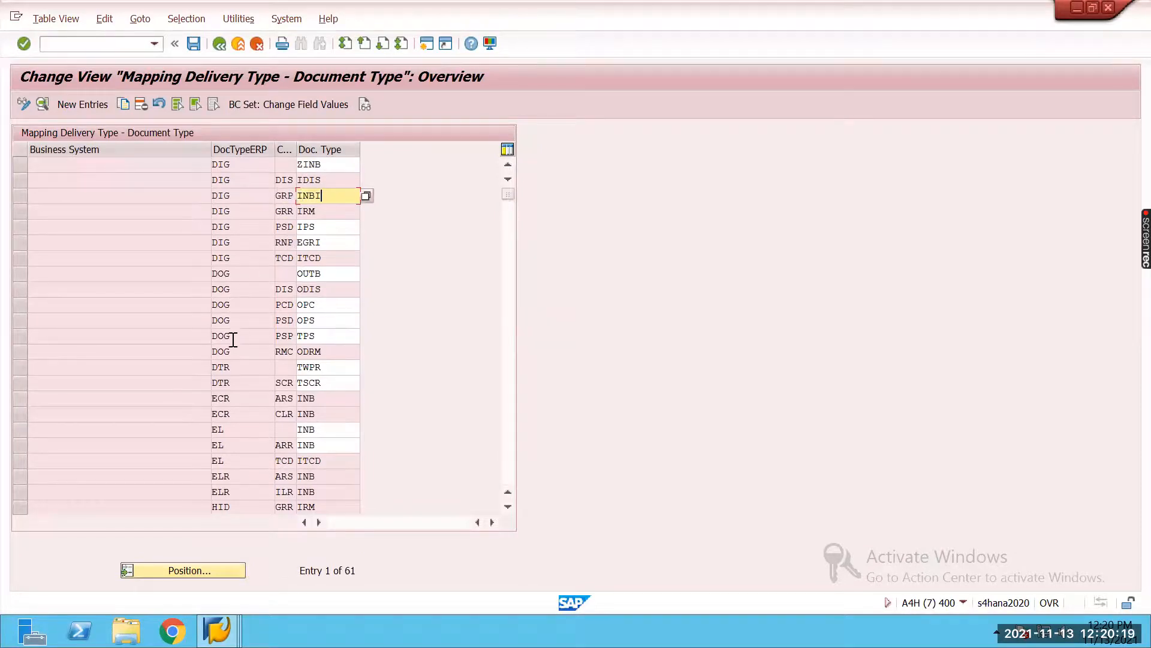
left_click(312, 321)
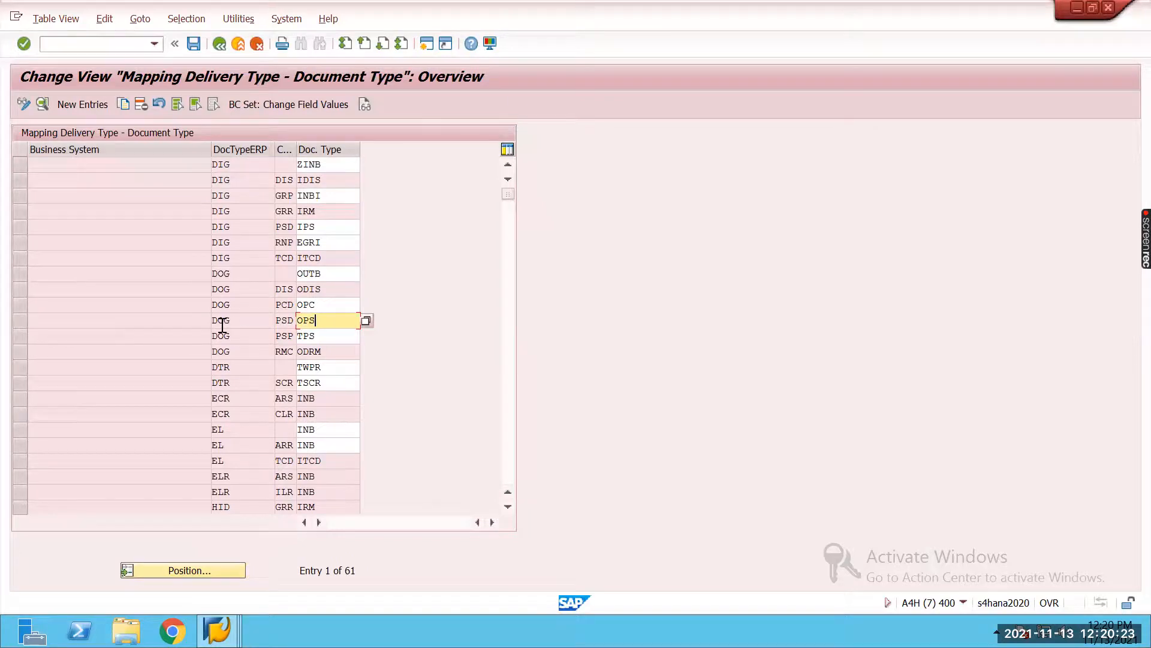
left_click_drag(222, 325, 257, 322)
left_click(316, 323)
left_click(219, 43)
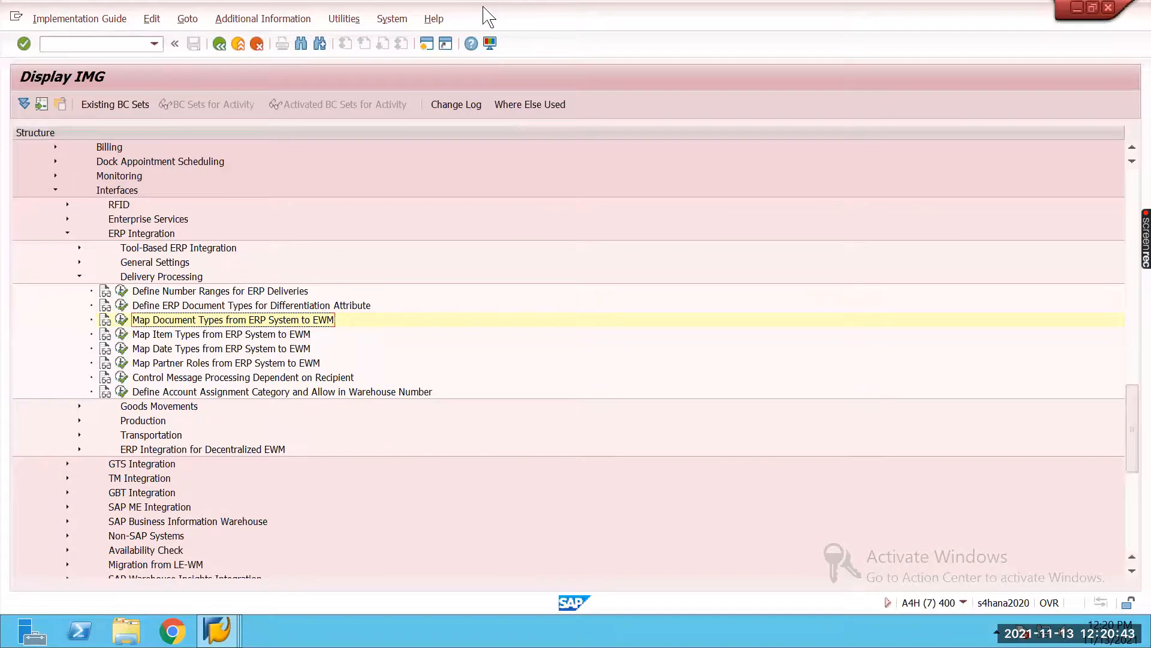
Step: Minimize the remote desktop session
mouse_move(561, 5)
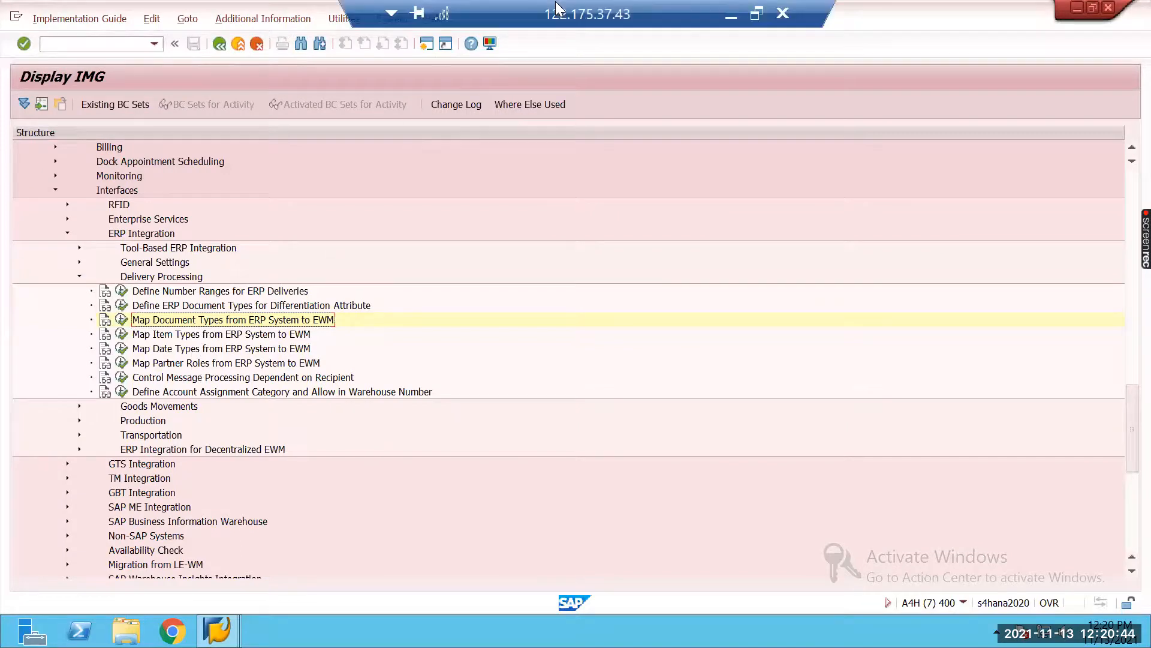
left_click(727, 12)
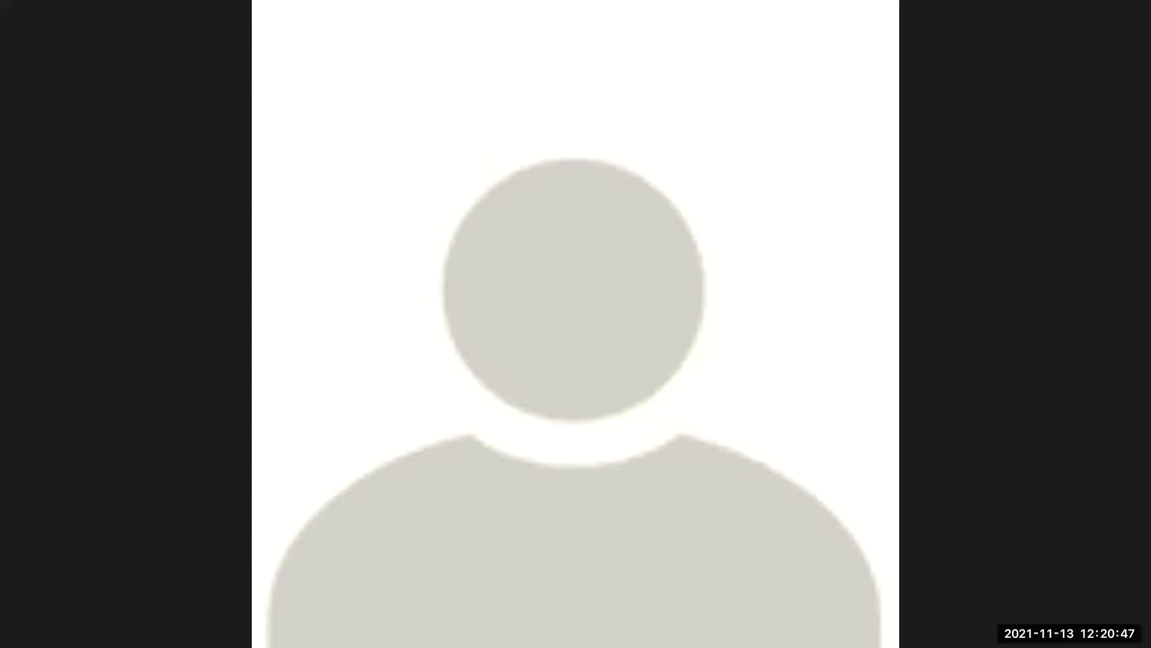